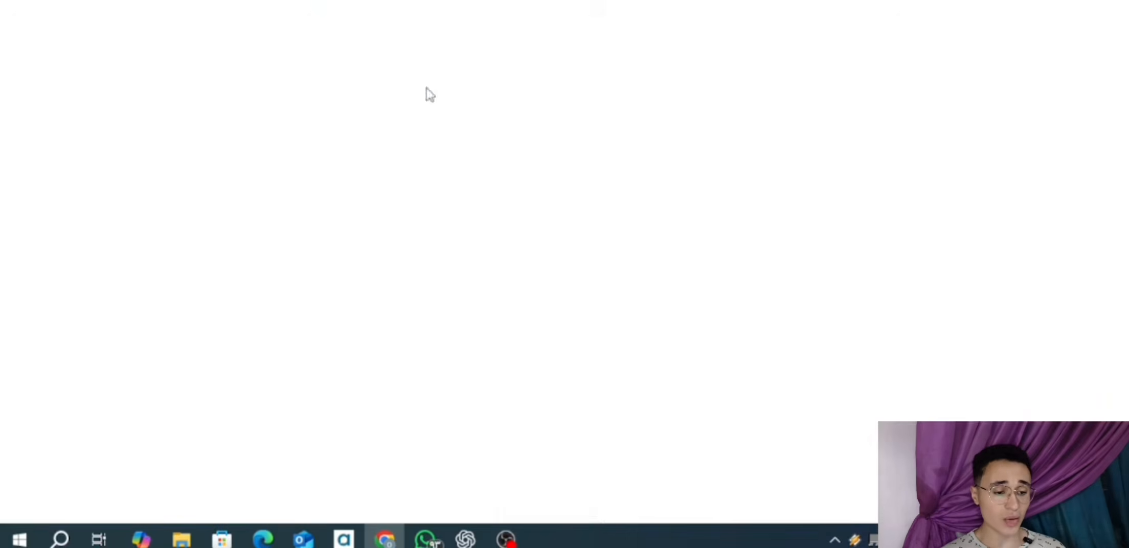
- Look through the agent sections and JSON schema in the Newsletter Automation Resource Pack document
scroll(527, 228, down, 3)
scroll(528, 228, down, 20)
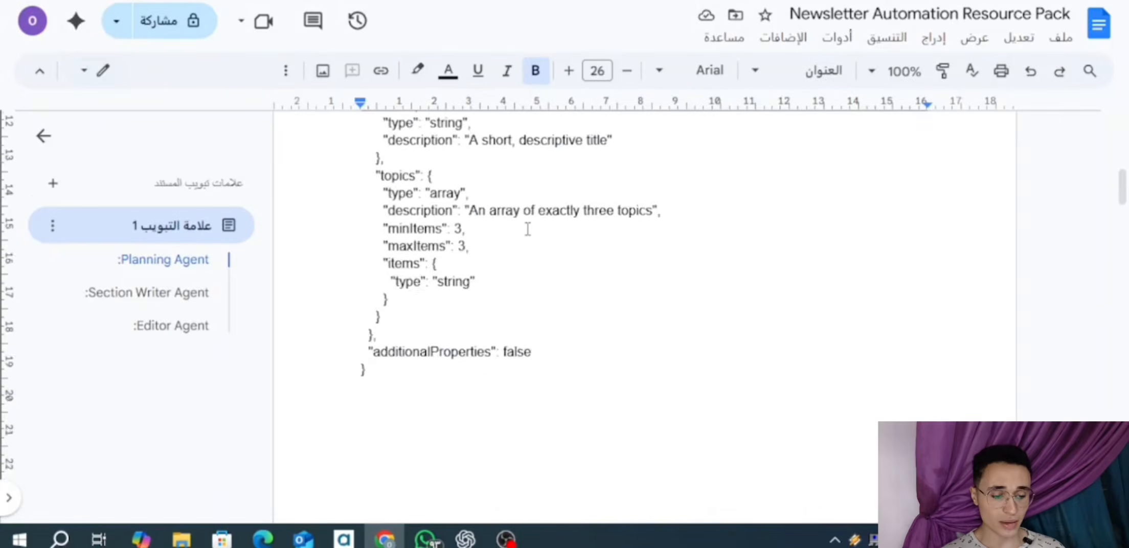
scroll(527, 230, down, 10)
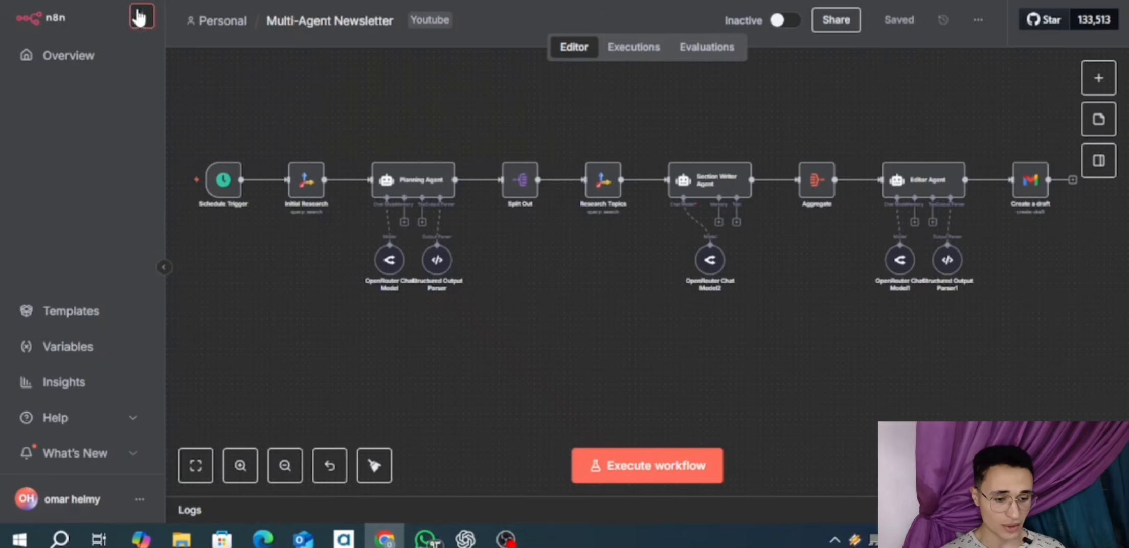
- Switch to n8n and create a new blank workflow
click(142, 15)
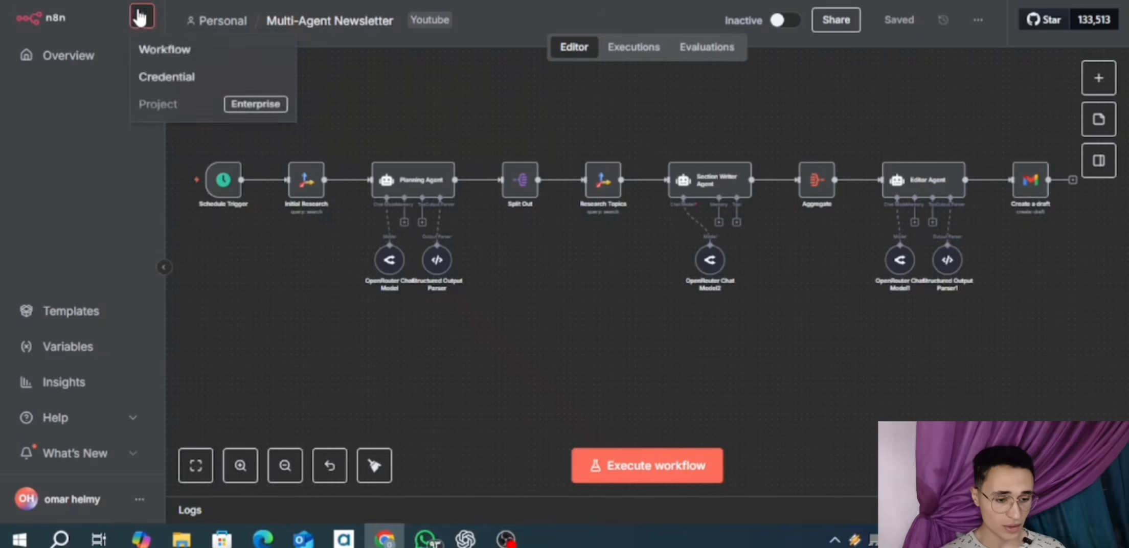
click(165, 52)
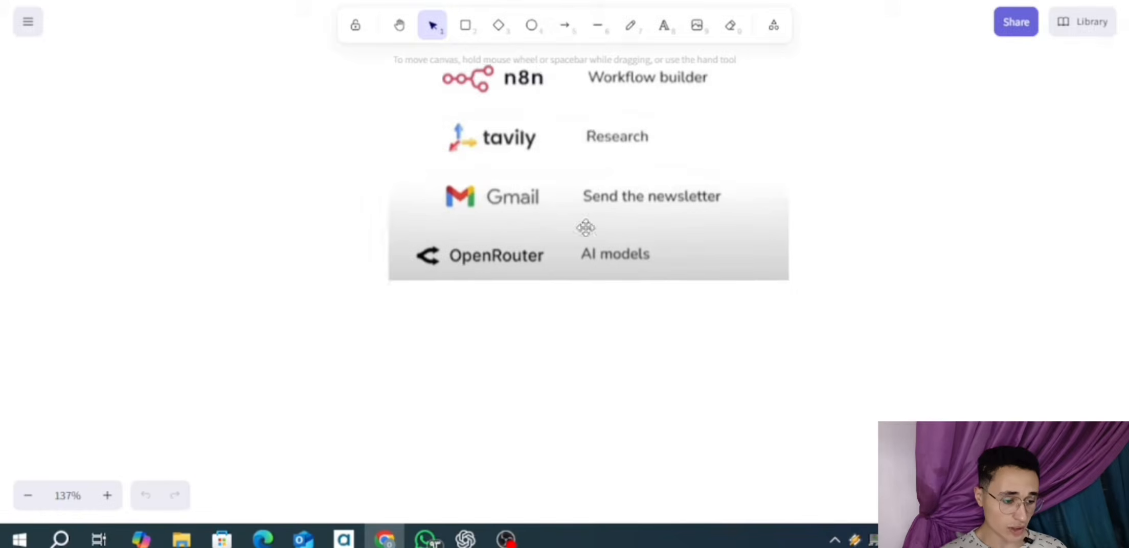
- Switch to the Excalidraw board and draw an arrow pointing at the orange weekly trigger box that starts the flow diagram
scroll(544, 171, up, 8)
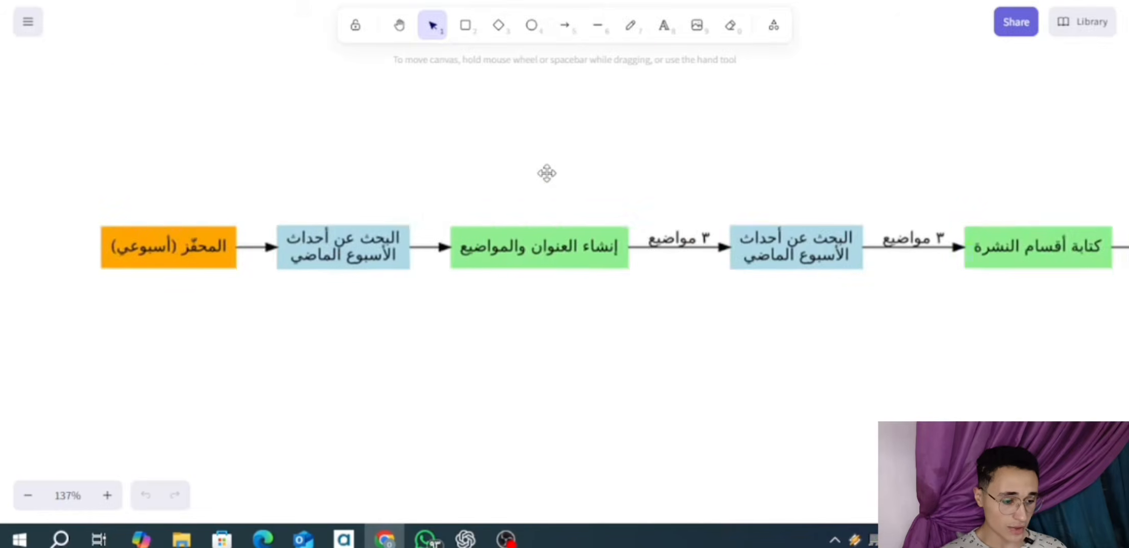
scroll(547, 173, left, 5)
ctrl+scroll(546, 173, up, 5)
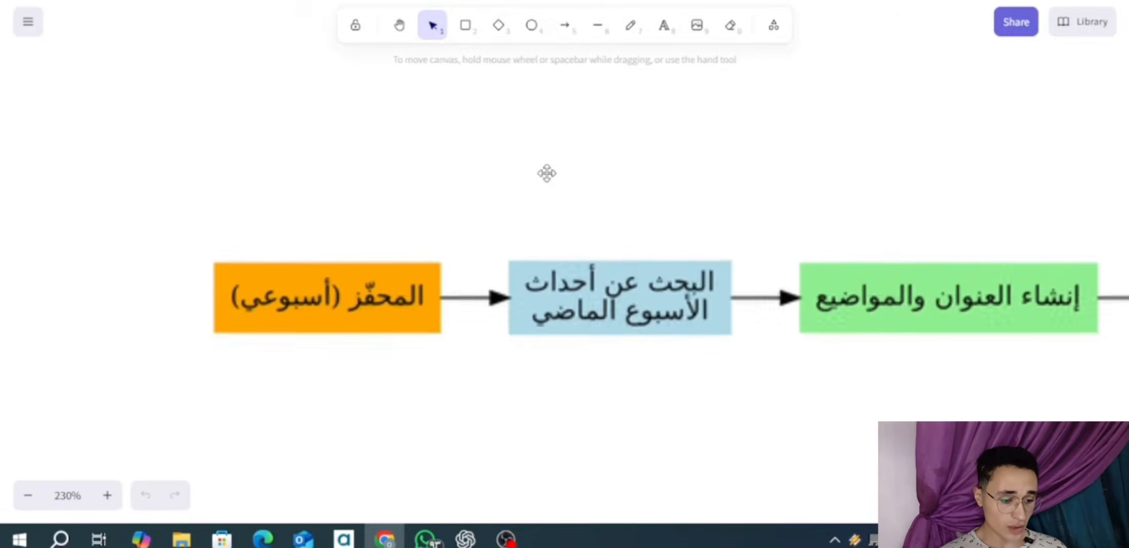
scroll(470, 249, down, 2)
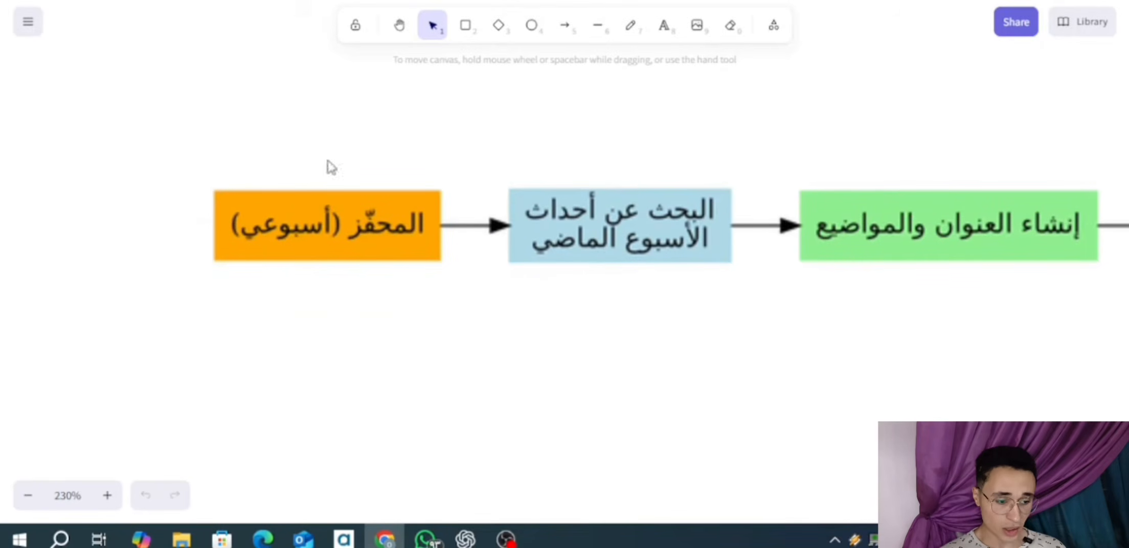
click(565, 25)
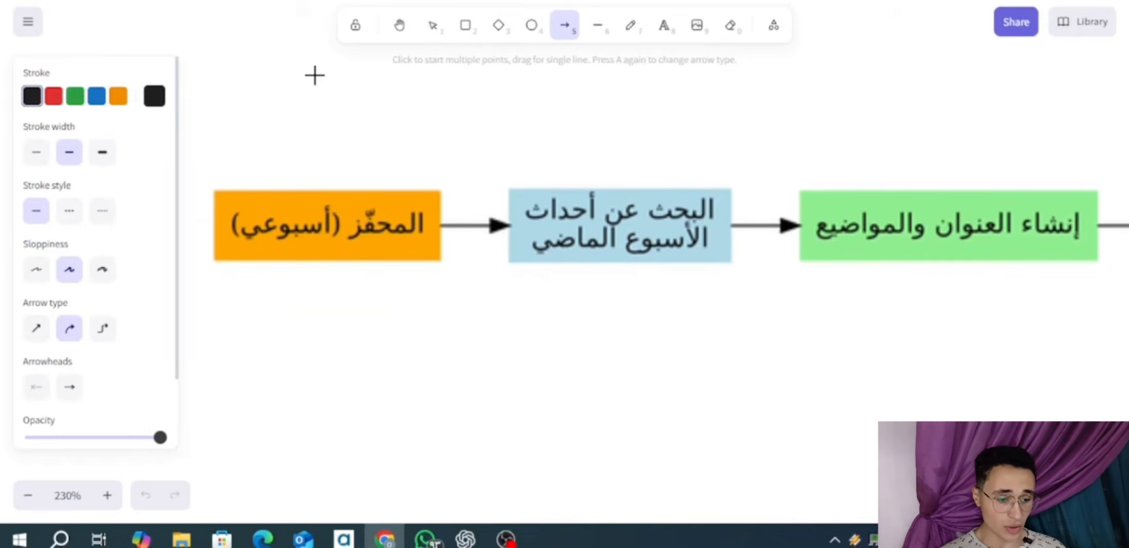
mouse_move(198, 70)
mouse_down()
mouse_move(325, 181)
mouse_move(361, 183)
mouse_up()
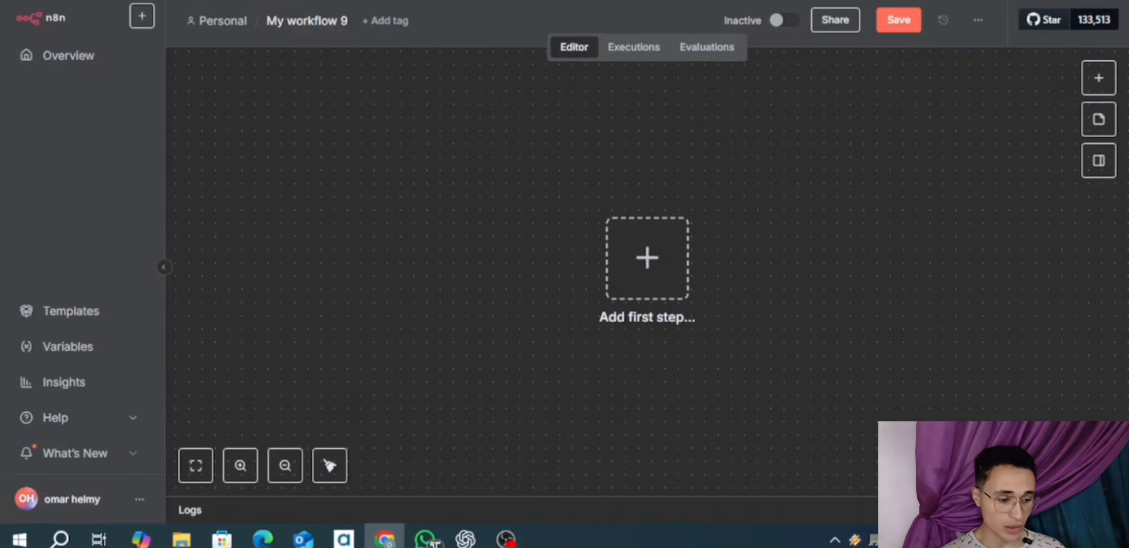
- Add an On a schedule trigger as the first step of the new n8n workflow
click(629, 265)
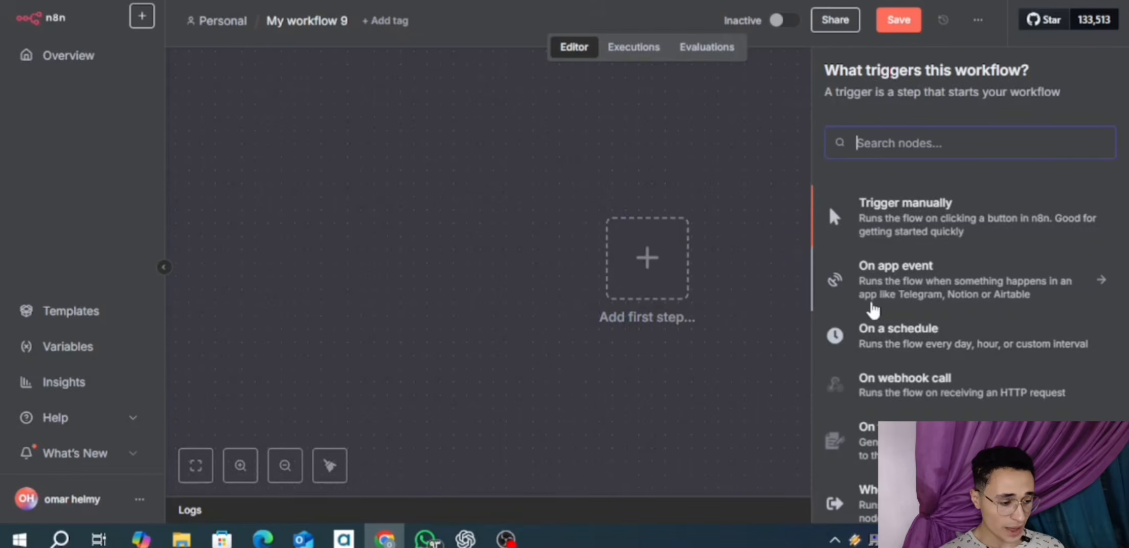
scroll(869, 310, down, 2)
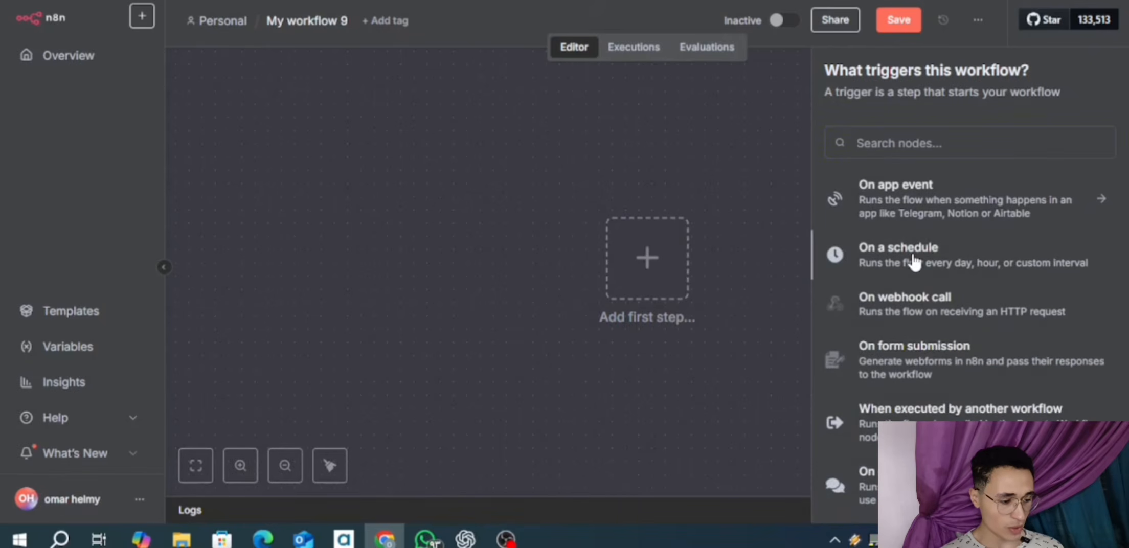
click(914, 262)
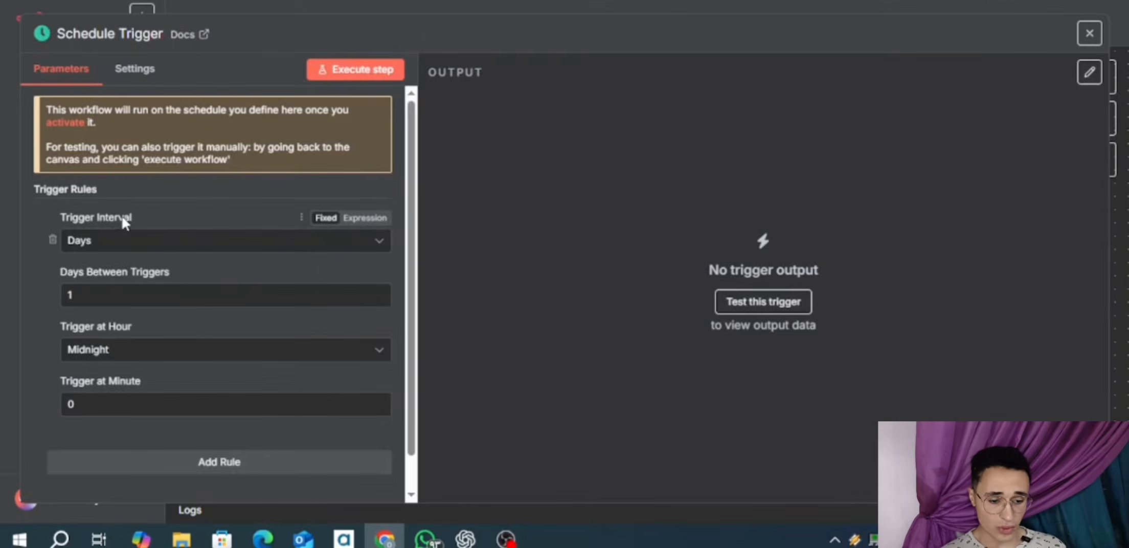
- Set the Schedule Trigger's interval to Weeks, keep the trigger hour at Midnight, and return to the canvas
click(115, 241)
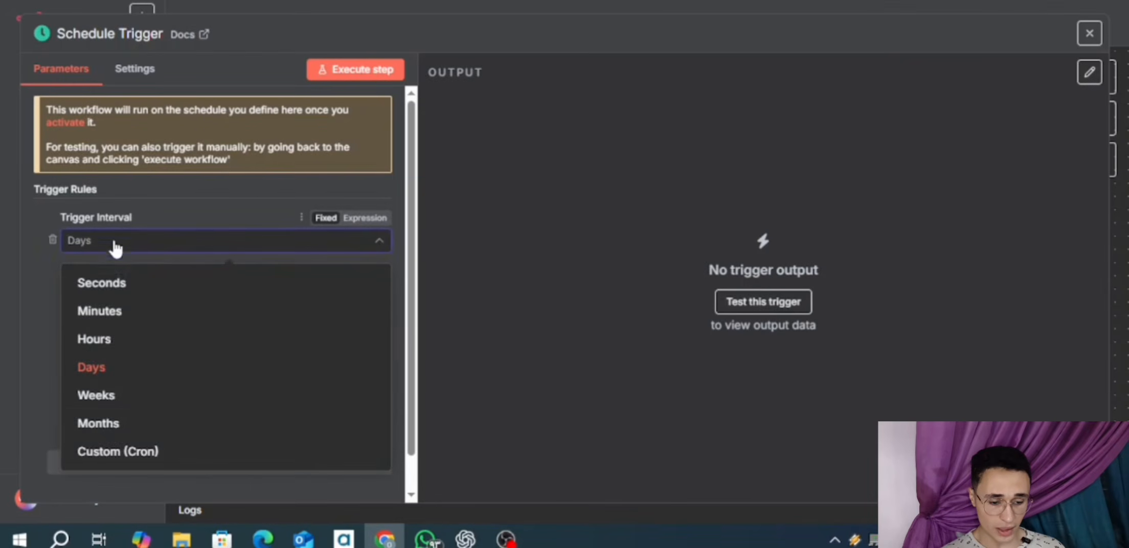
click(138, 407)
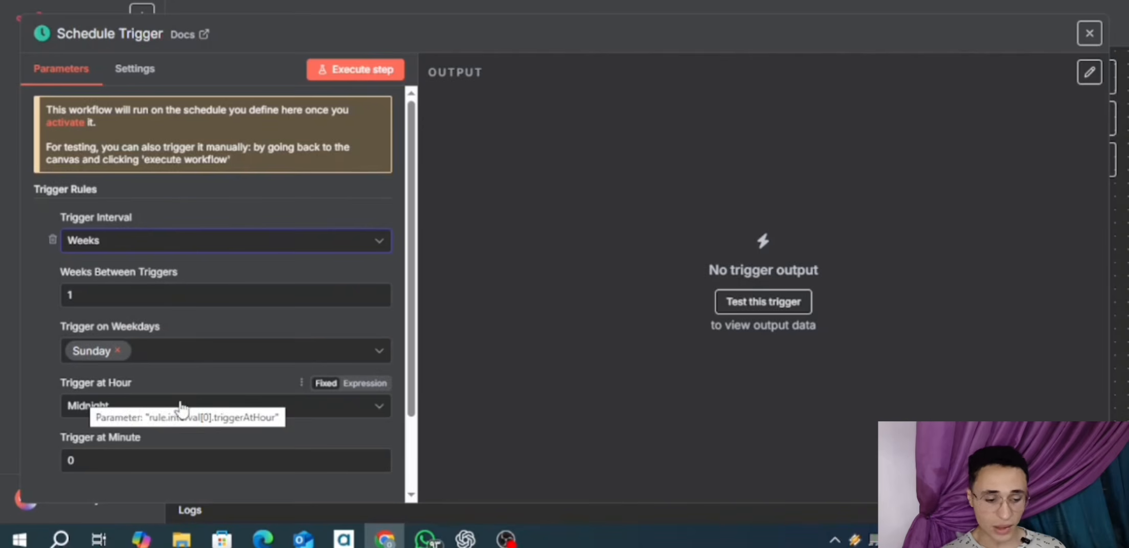
click(219, 418)
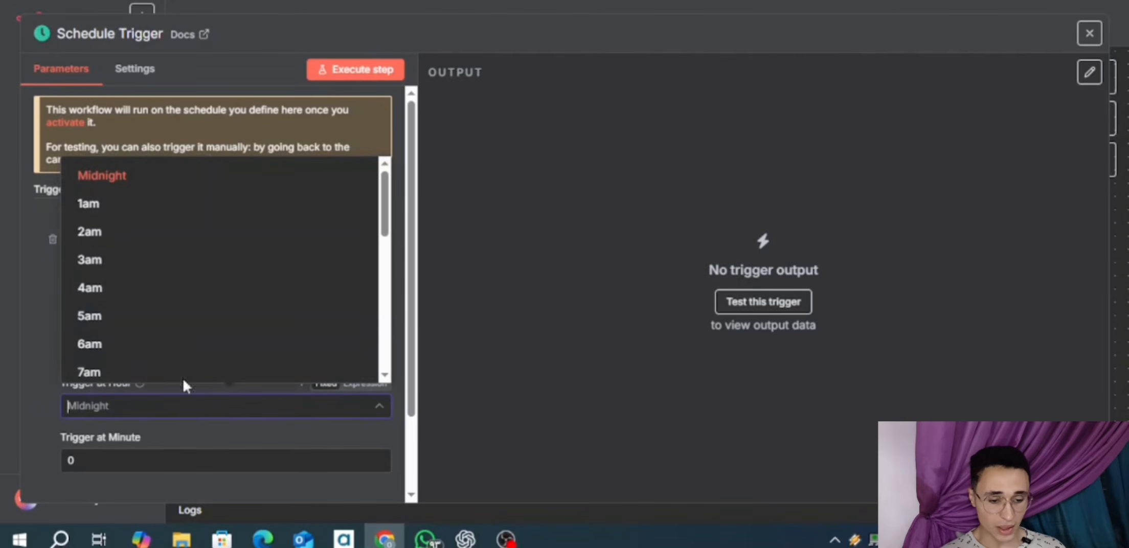
click(144, 437)
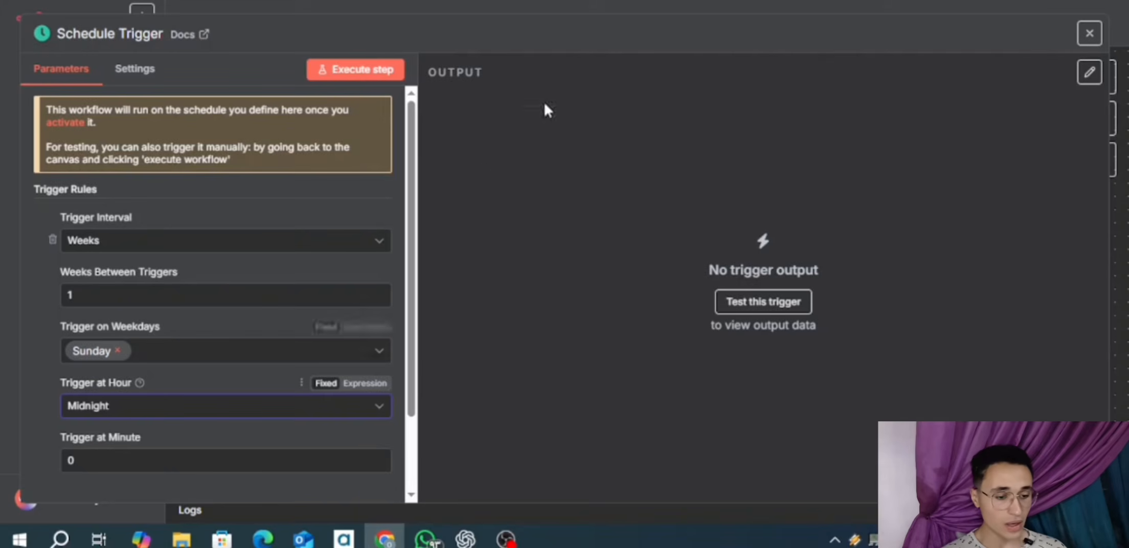
click(579, 1)
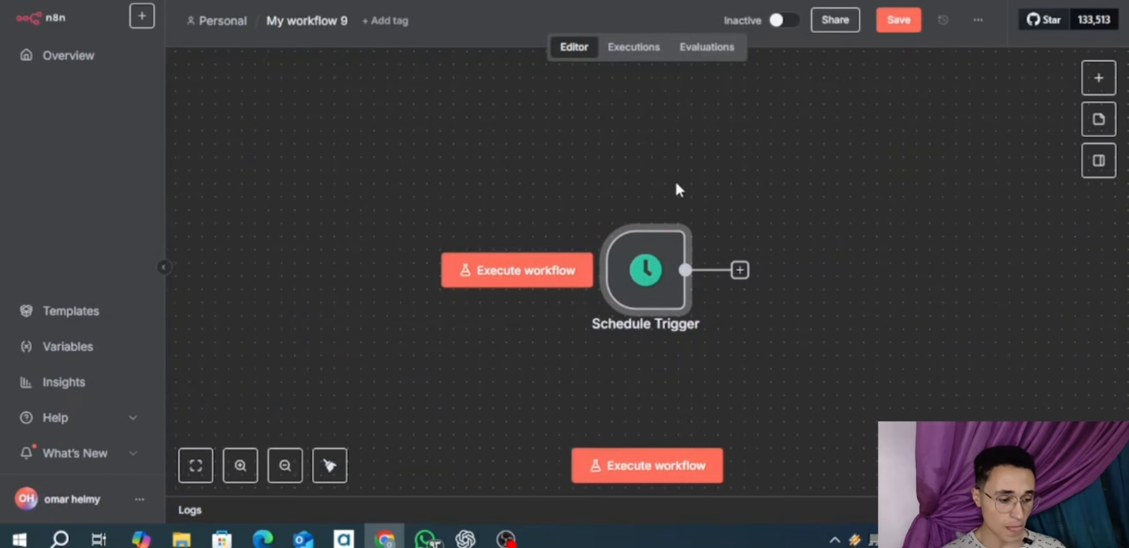
- Examine the list of tools and their roles below the flow diagram on the Excalidraw board, and return to the n8n workflow
scroll(675, 181, right, 2)
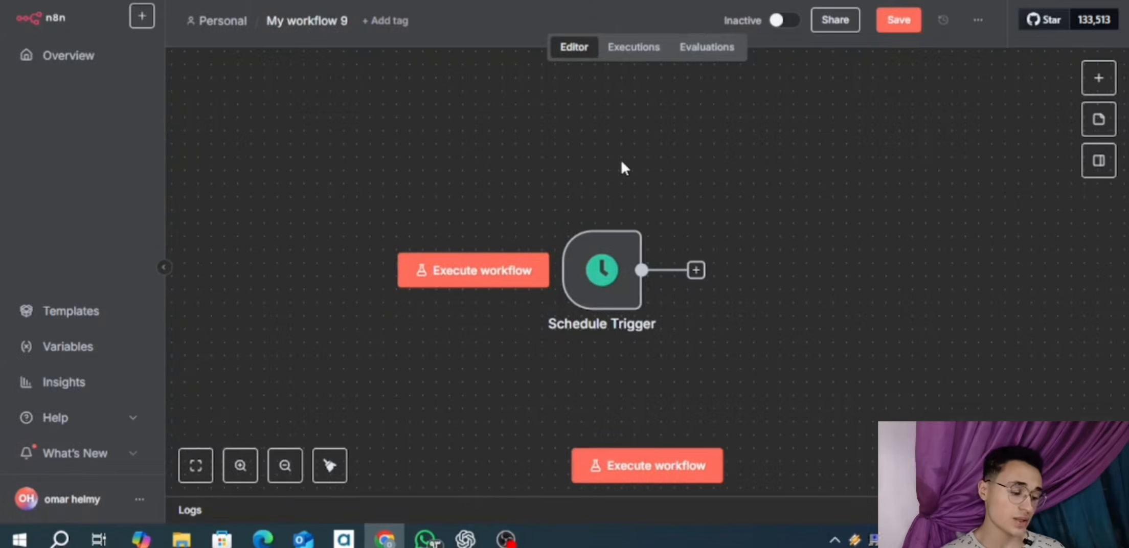
scroll(622, 164, right, 1)
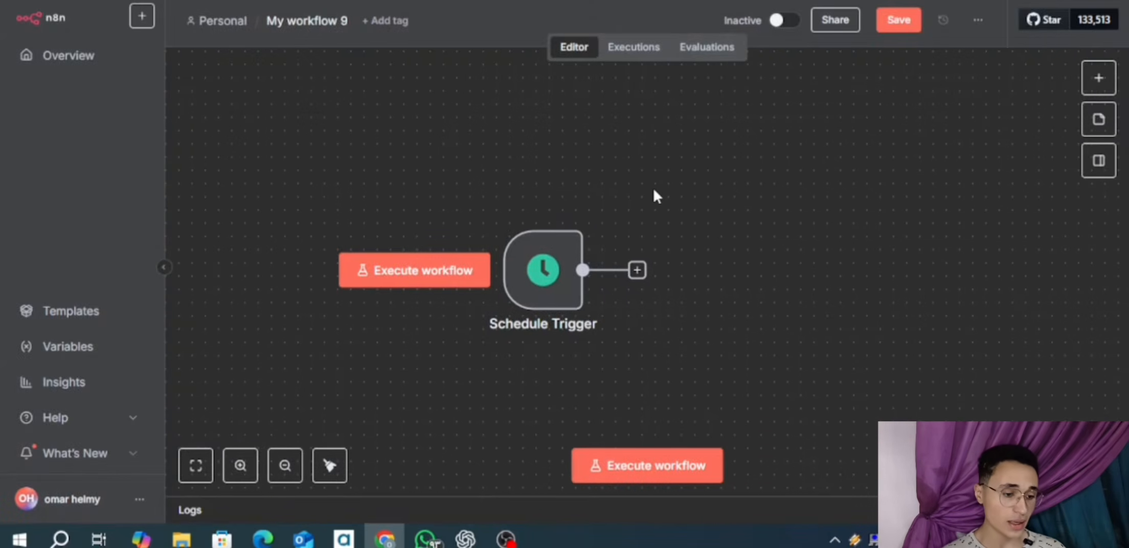
scroll(656, 194, down, 1)
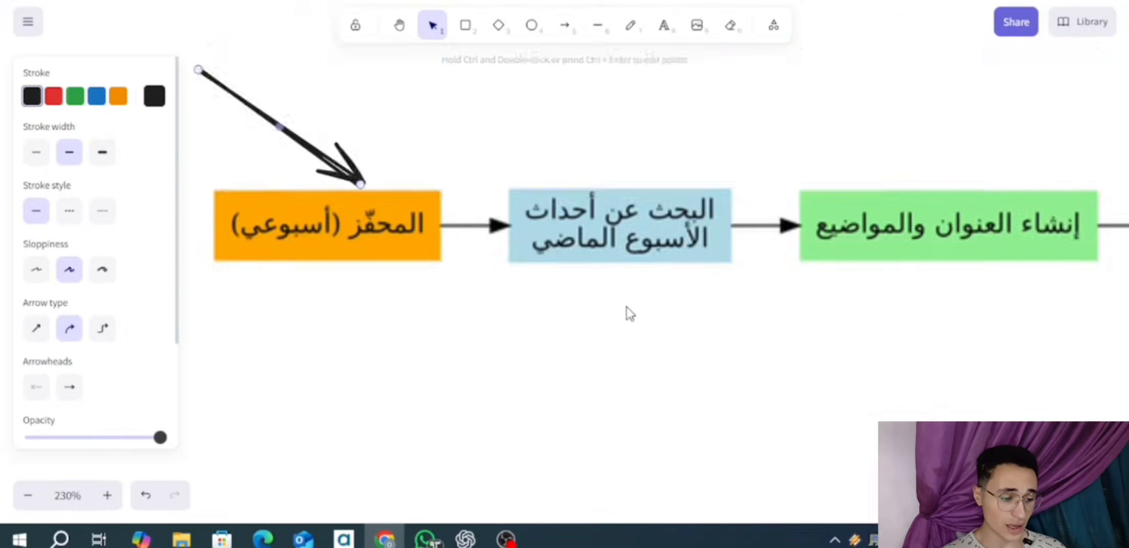
scroll(629, 313, down, 10)
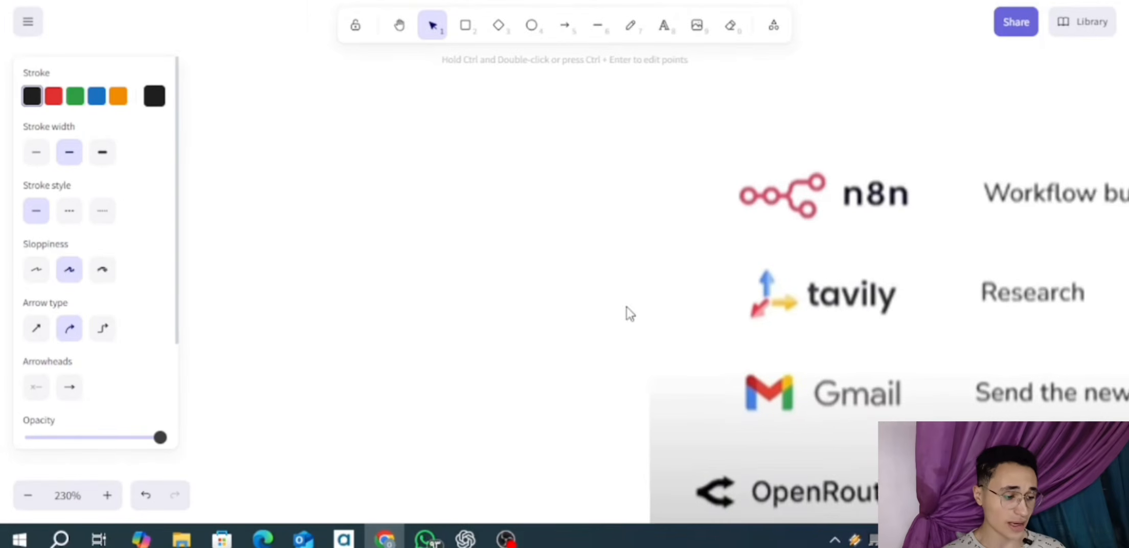
scroll(595, 264, down, 2)
scroll(454, 249, right, 5)
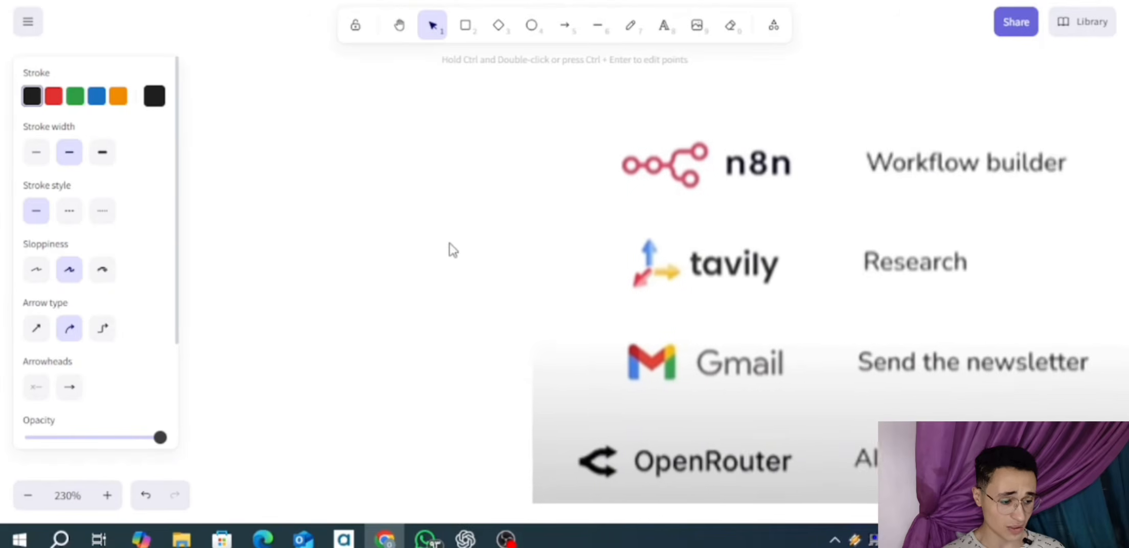
scroll(454, 250, right, 4)
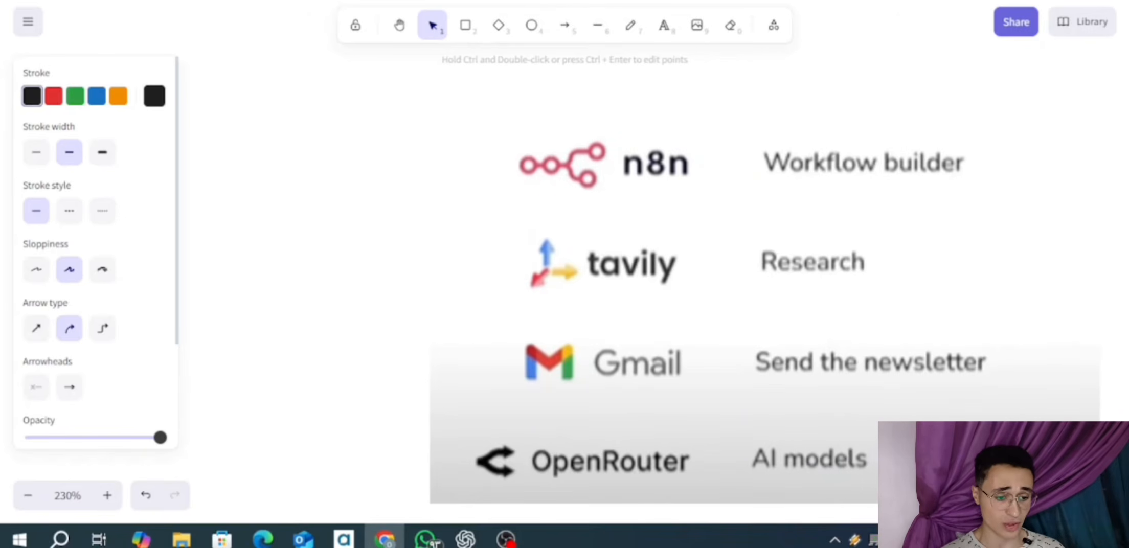
click(301, 0)
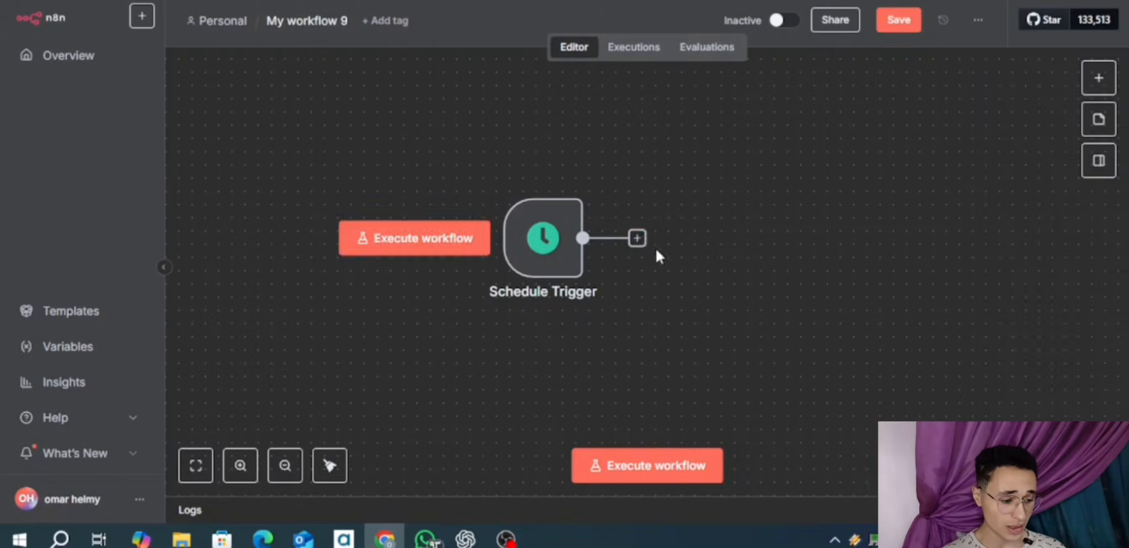
- Add a Tavily node with the Search action after the Schedule Trigger
click(637, 239)
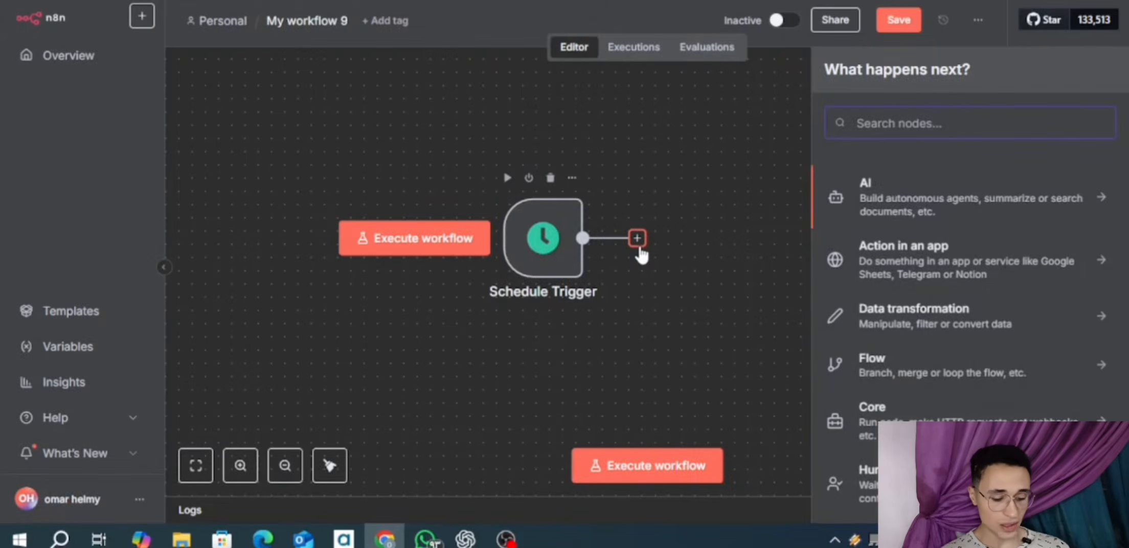
text(tav)
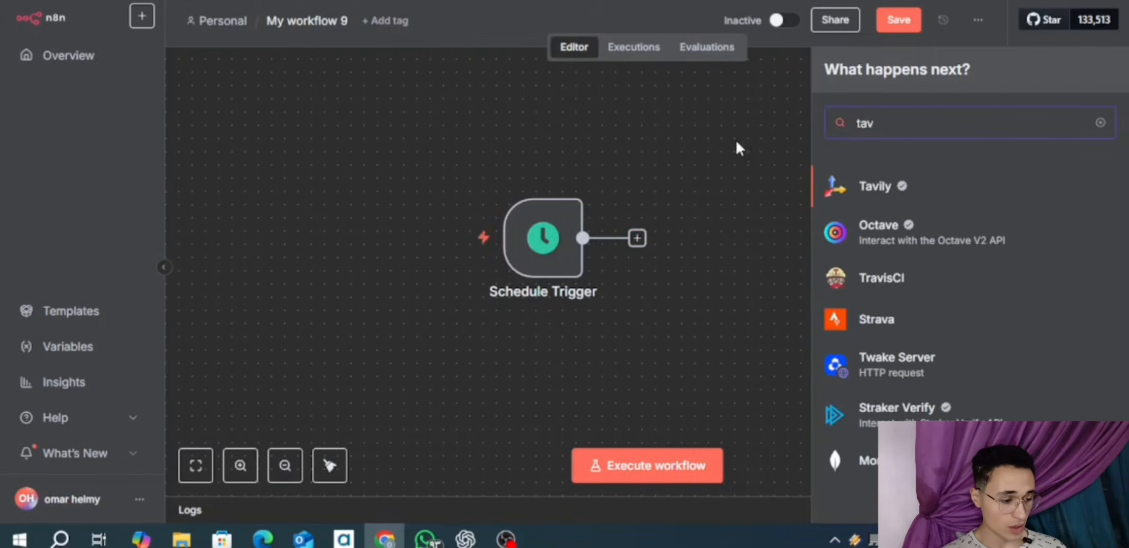
click(883, 187)
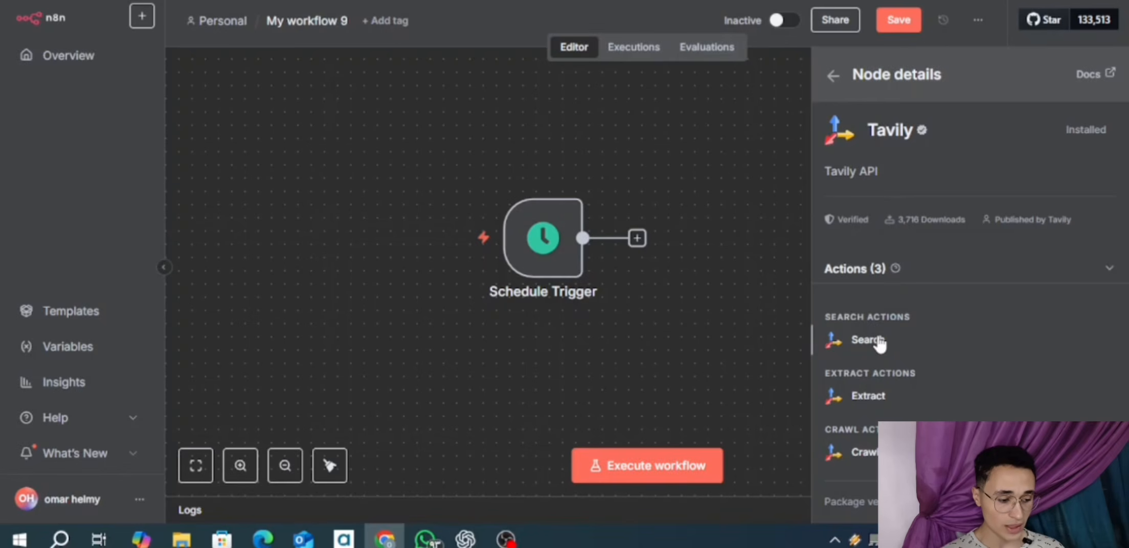
click(877, 339)
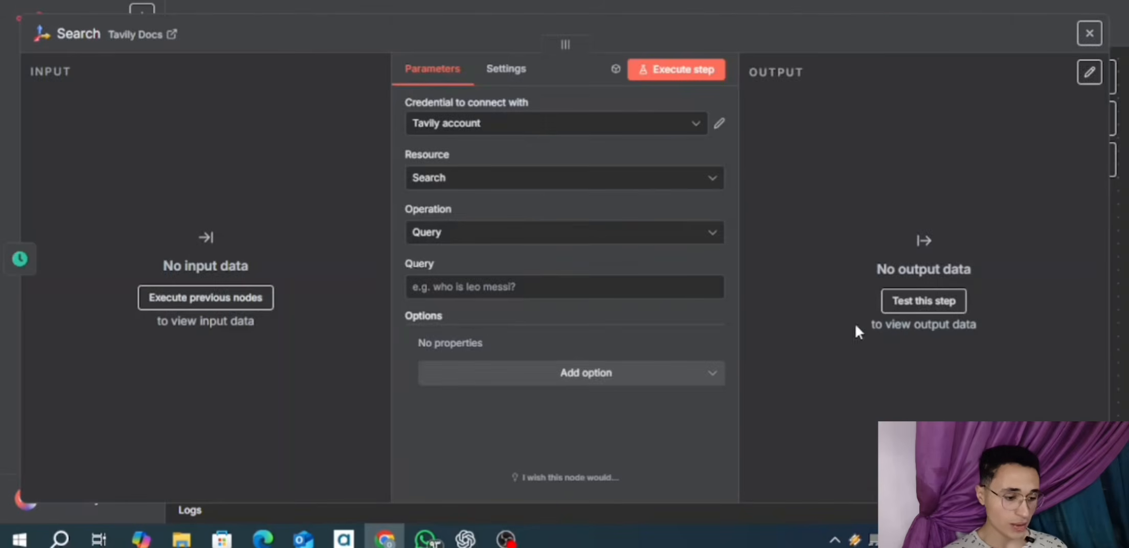
- Start a new credential for the Tavily Search node and switch to the Tavily dashboard's overview page
click(514, 123)
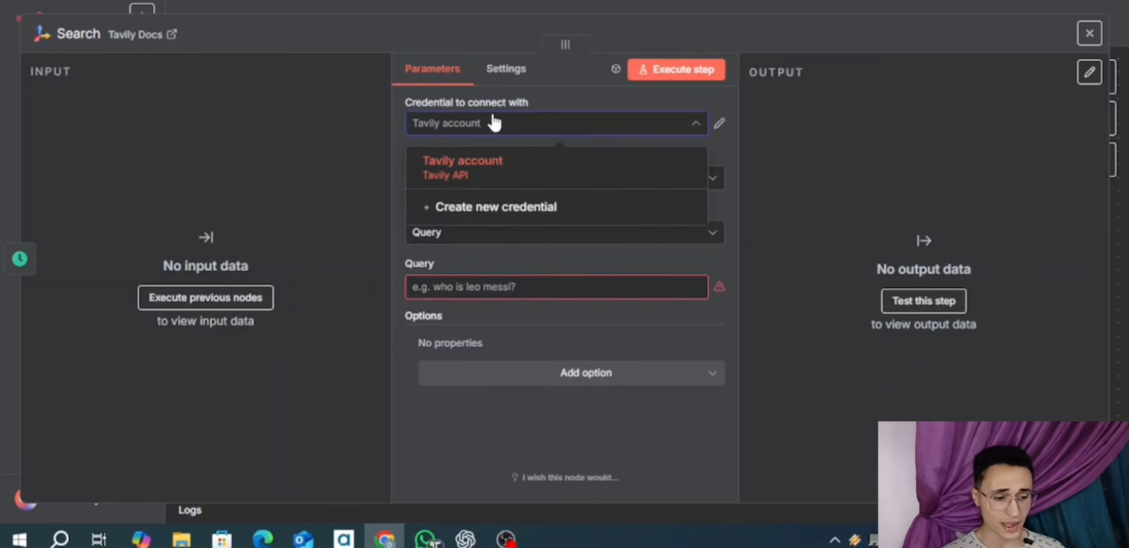
click(422, 215)
click(421, 209)
key(ctrl+v)
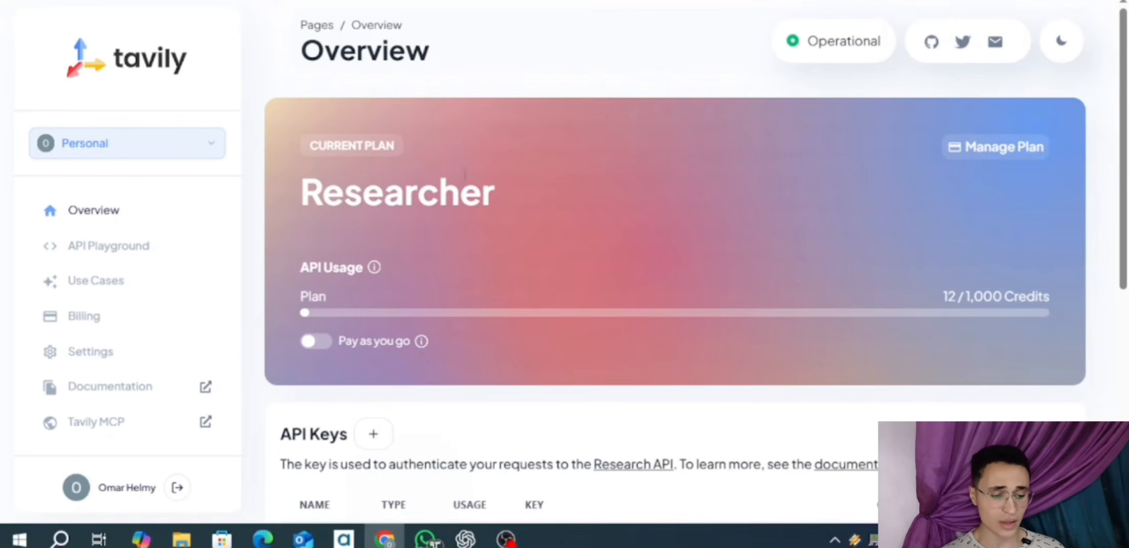
- Create a new Tavily API key named n8n with the Development key type
scroll(465, 175, down, 2)
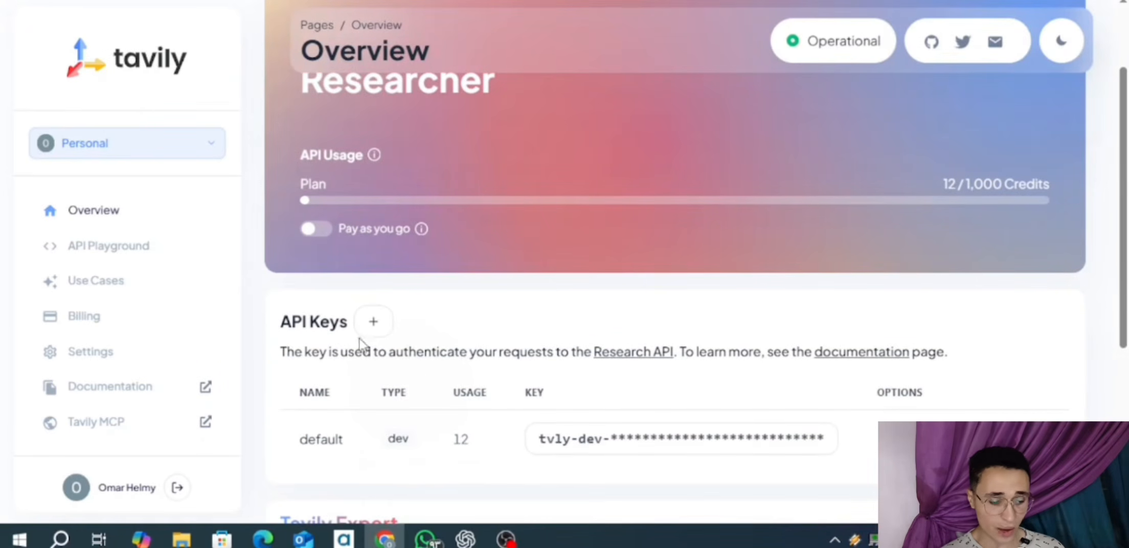
scroll(721, 461, down, 3)
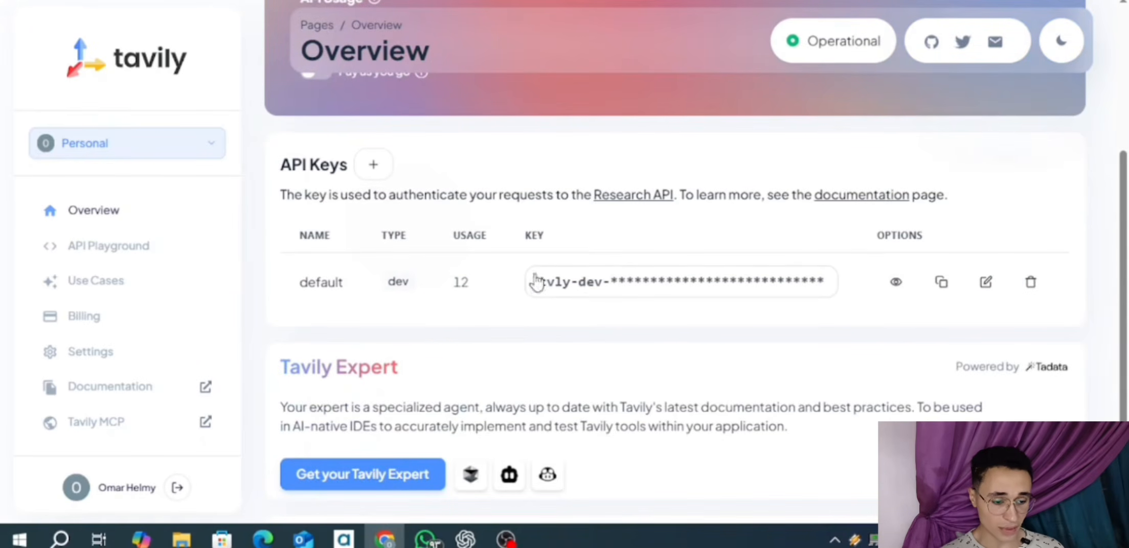
click(371, 164)
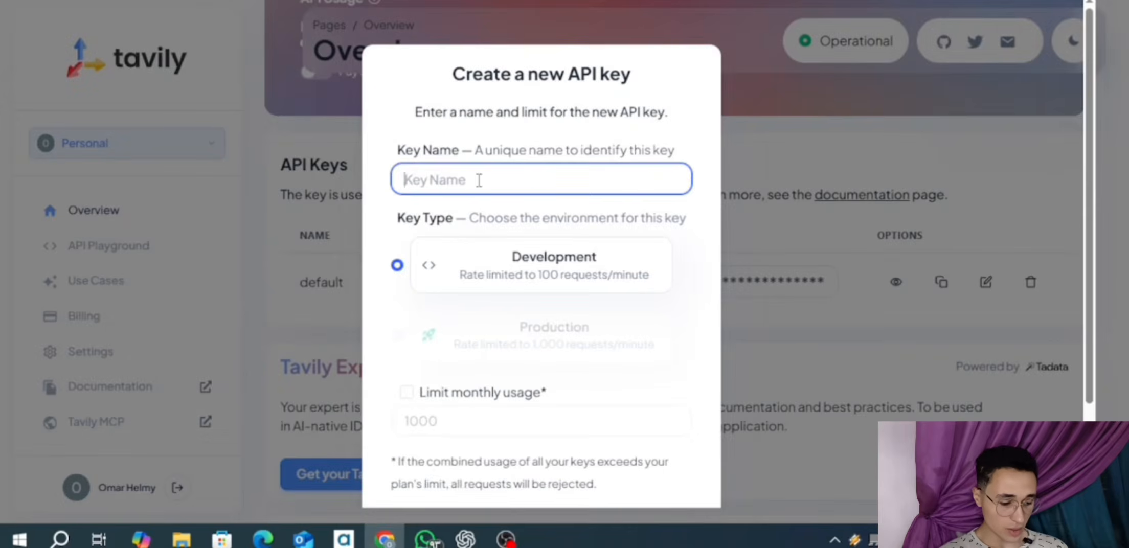
text(n8n)
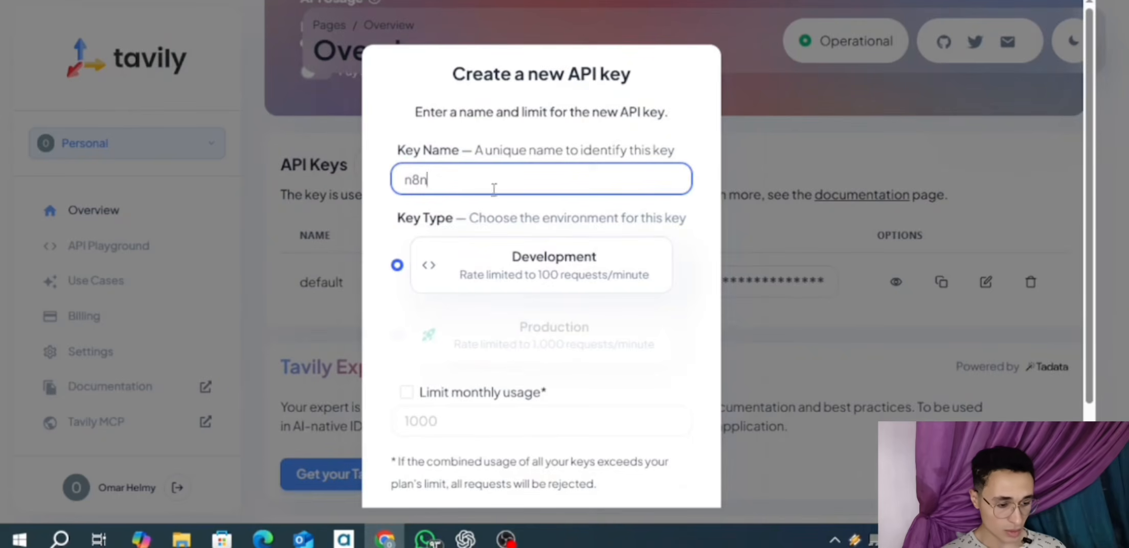
scroll(466, 237, down, 2)
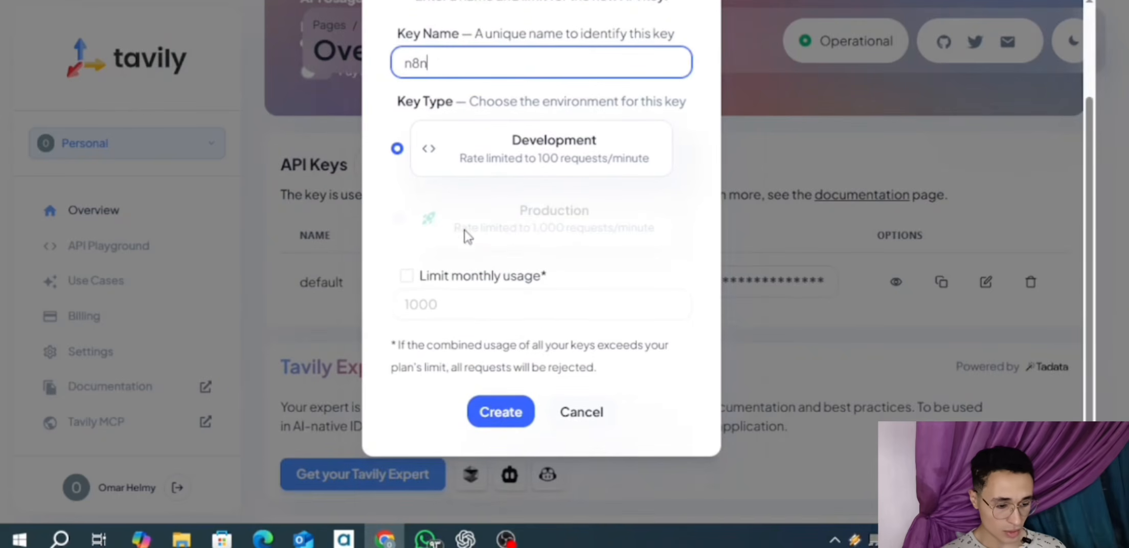
click(488, 410)
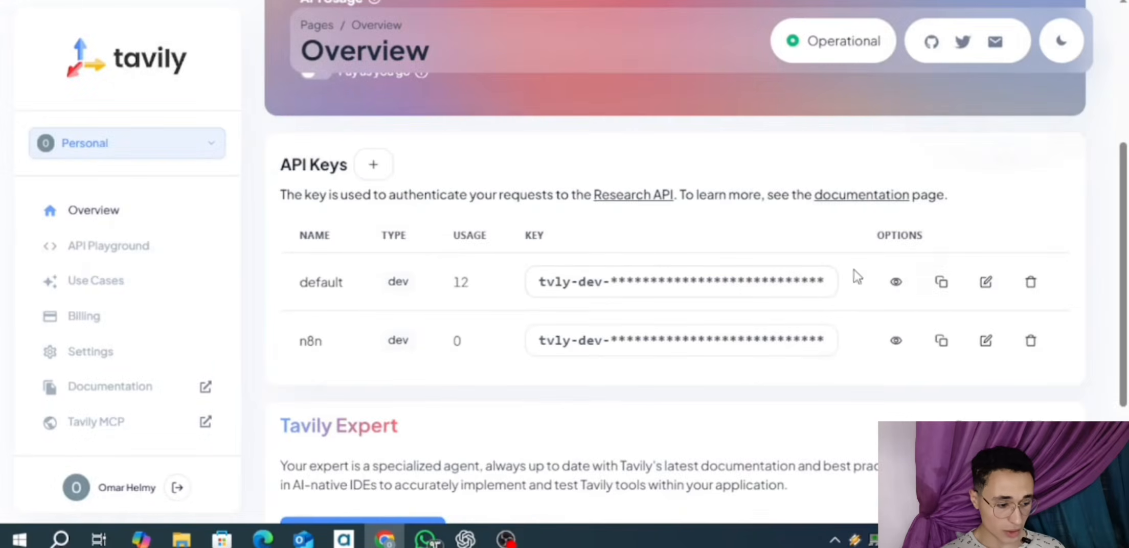
- Copy the n8n API key, paste it into the API Key field of the n8n Tavily credential, and save the credential
click(948, 283)
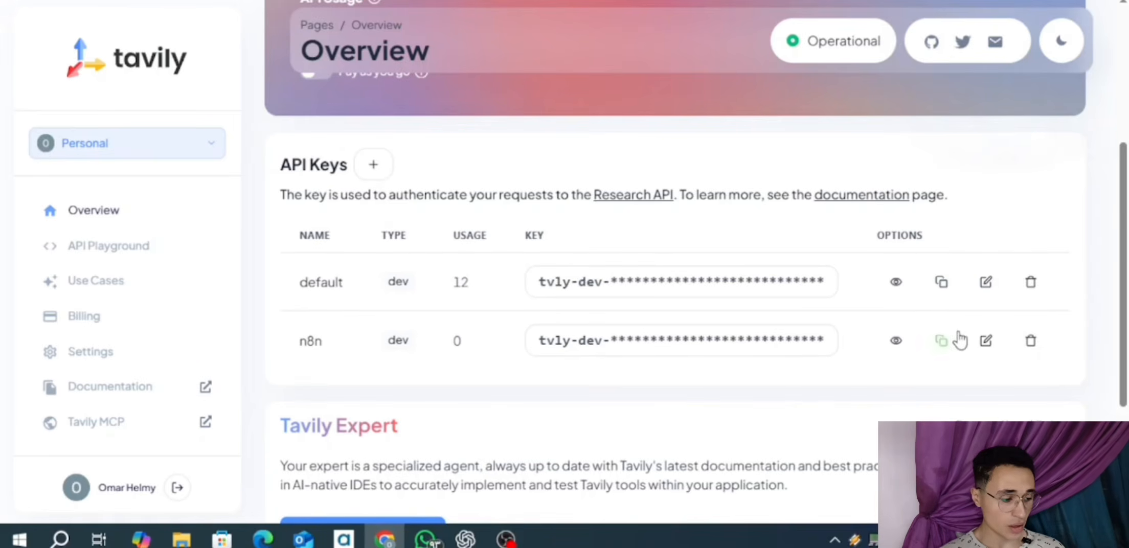
click(942, 341)
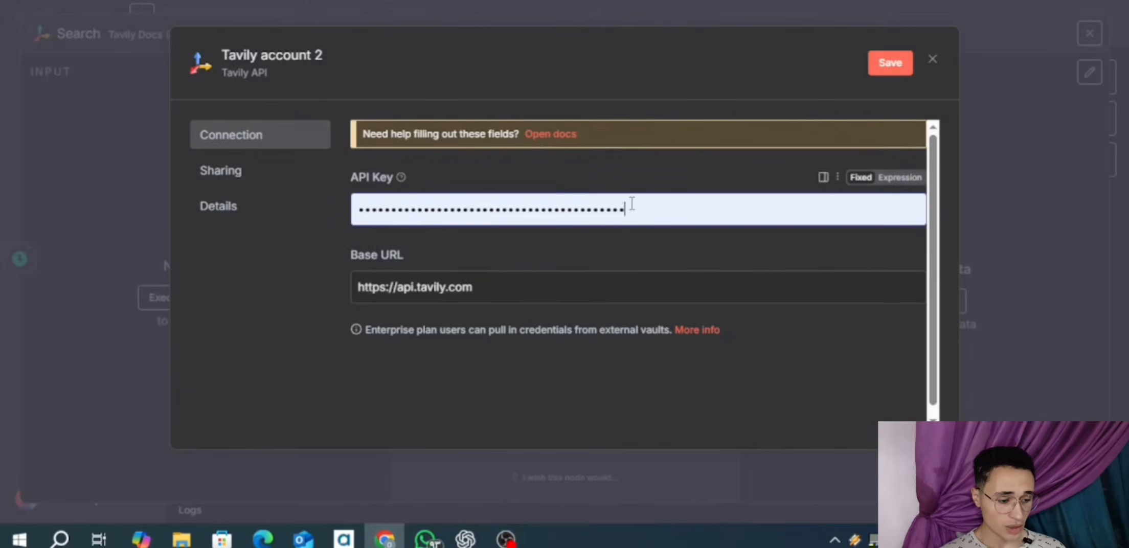
click(632, 203)
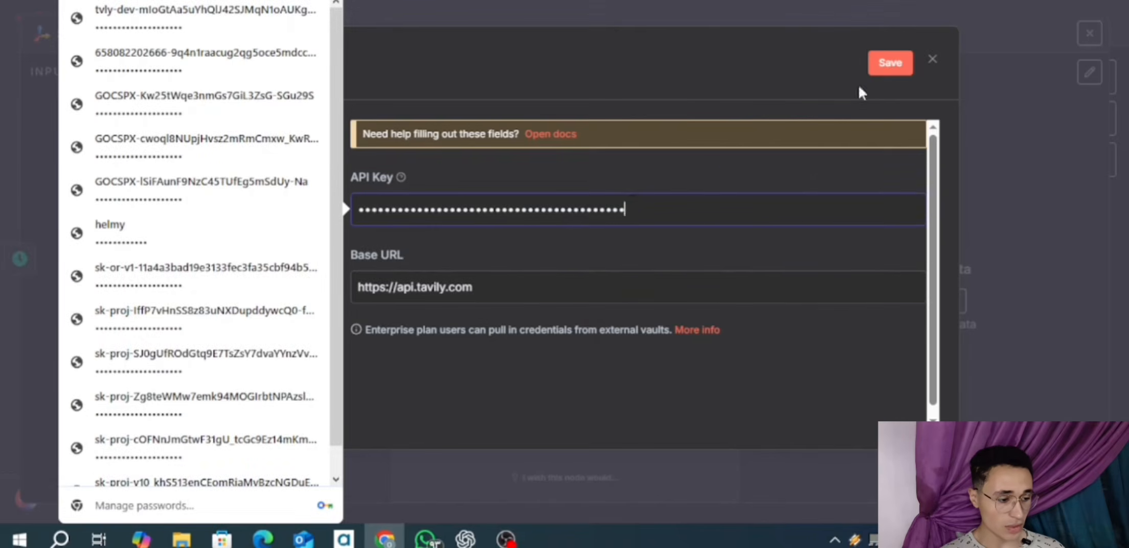
click(894, 69)
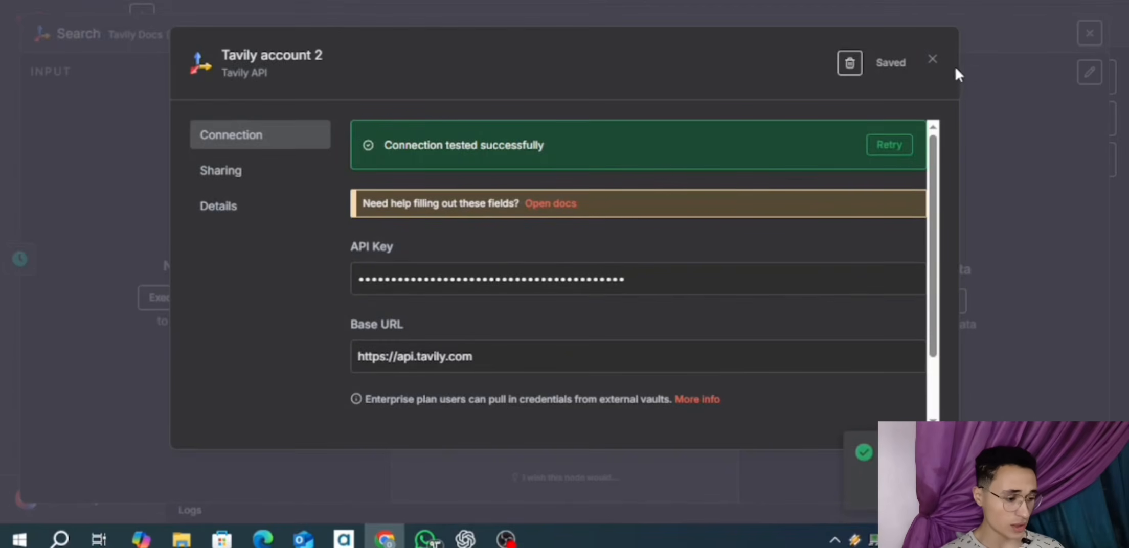
click(932, 60)
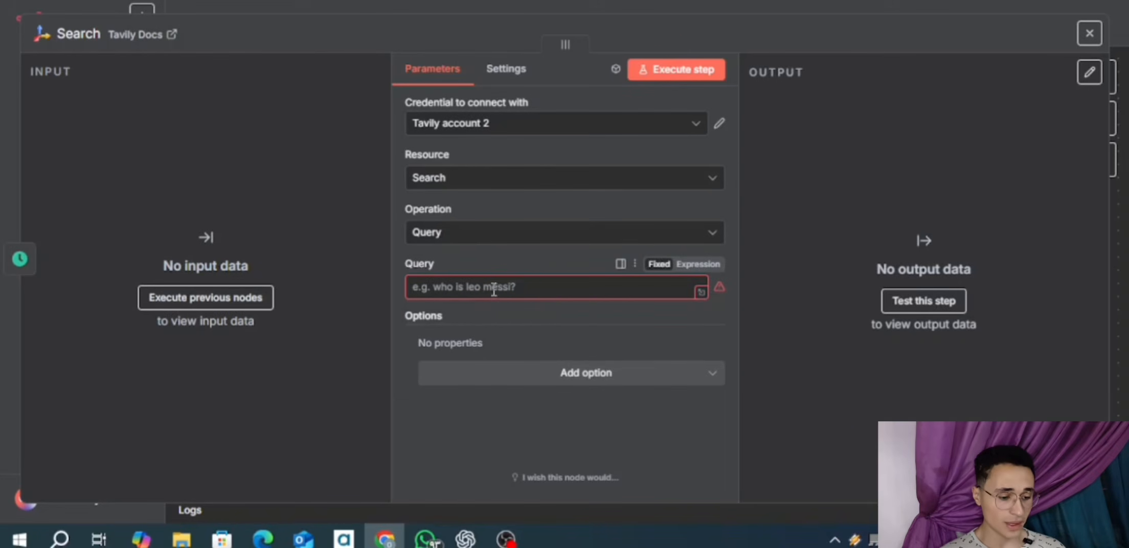
- Set the Search node's query to "AI Automation for businesses", return to the canvas, and reopen the node
click(514, 292)
key(ctrl+v)
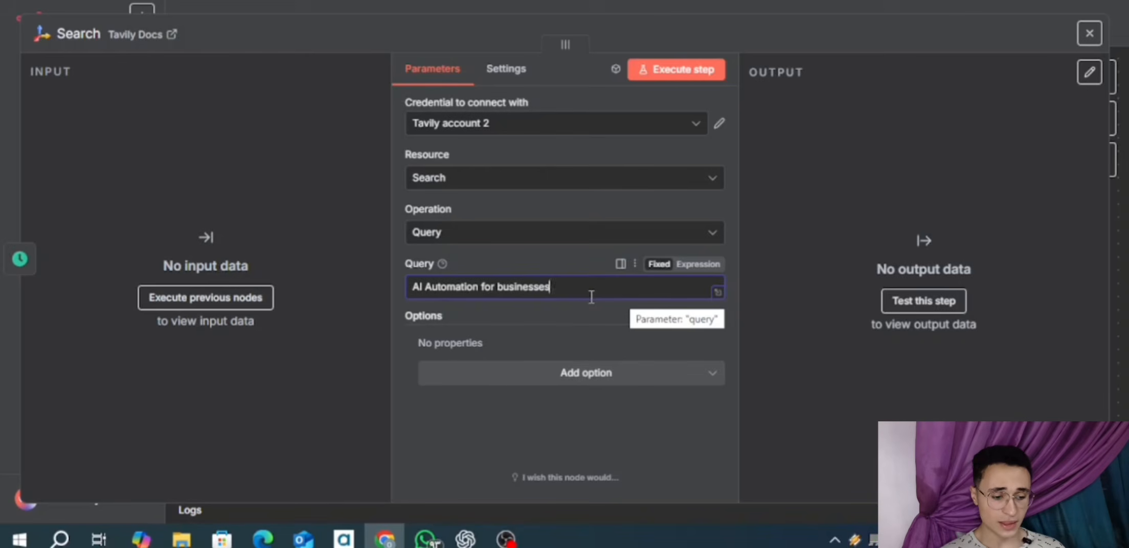
click(744, 2)
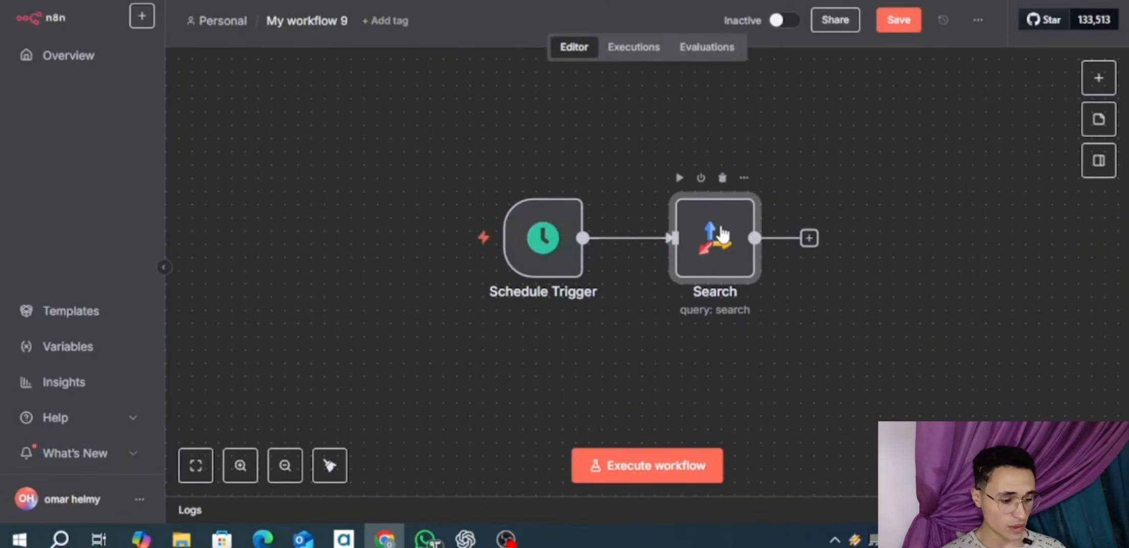
key(Return)
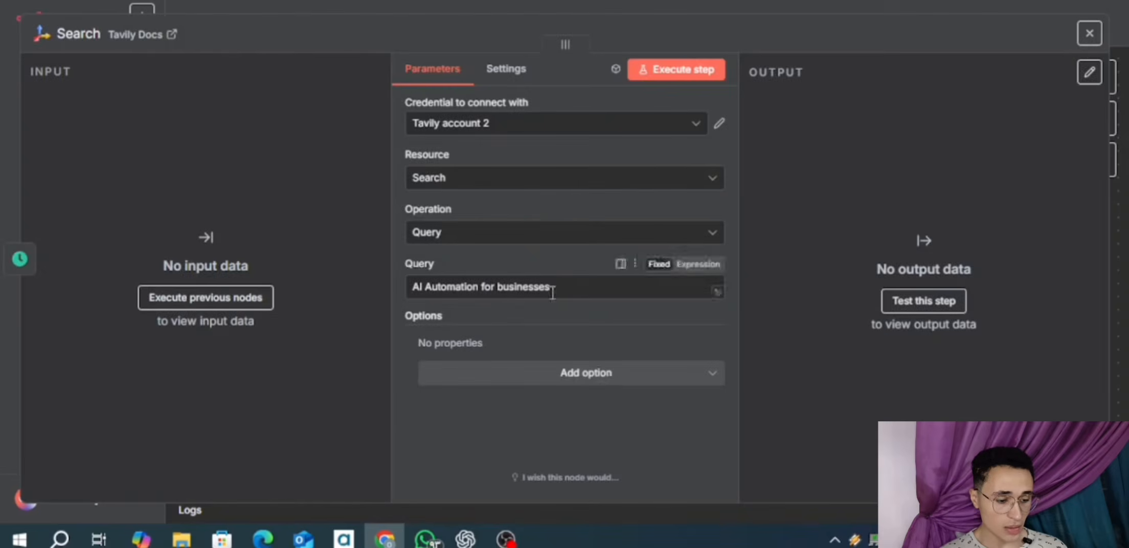
- Add the Topic option set to News and the Max Results option set to 3 in the Search node
click(620, 384)
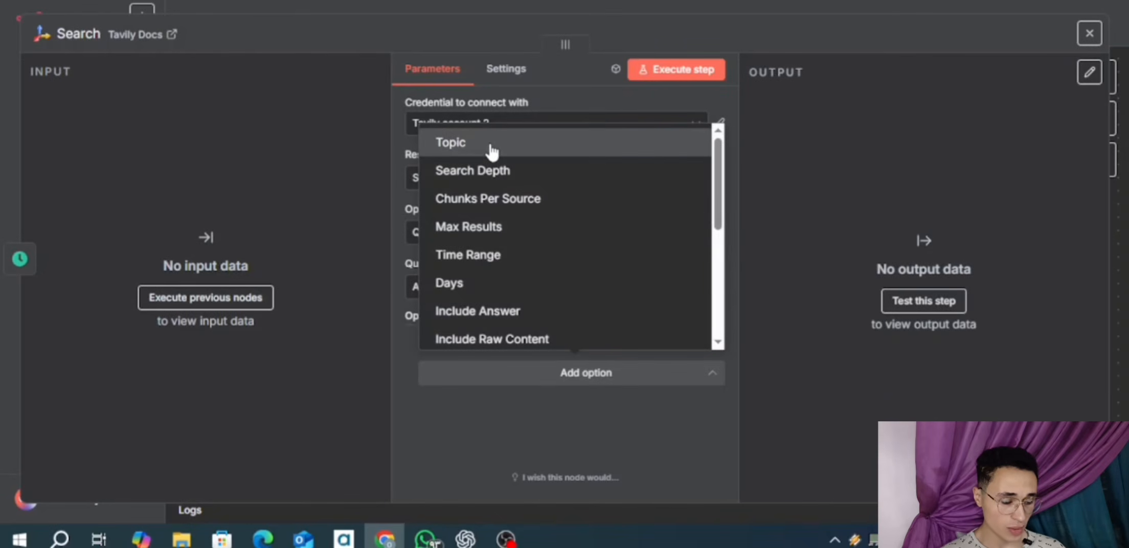
click(490, 142)
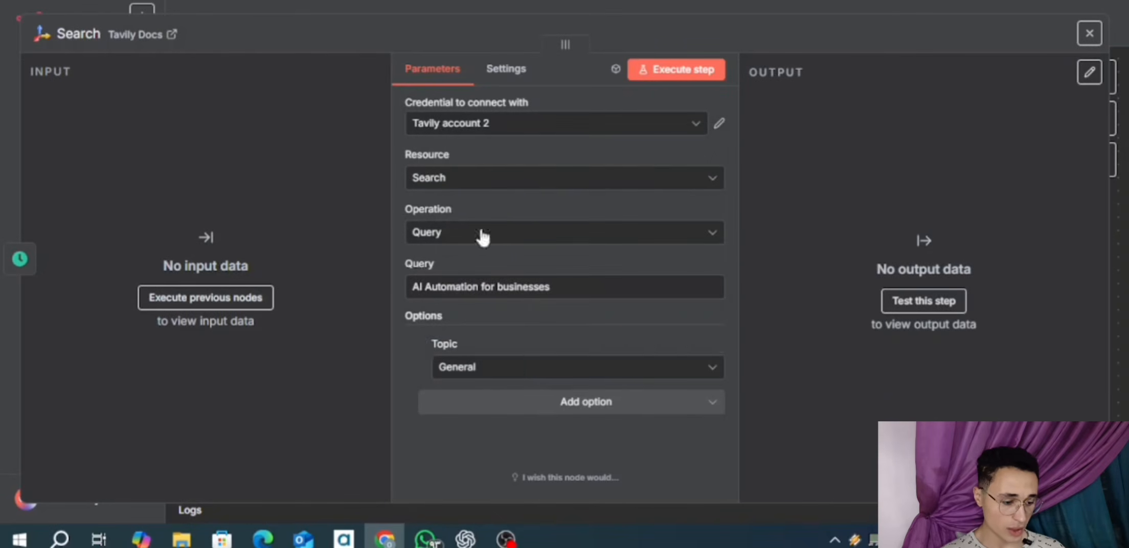
click(515, 372)
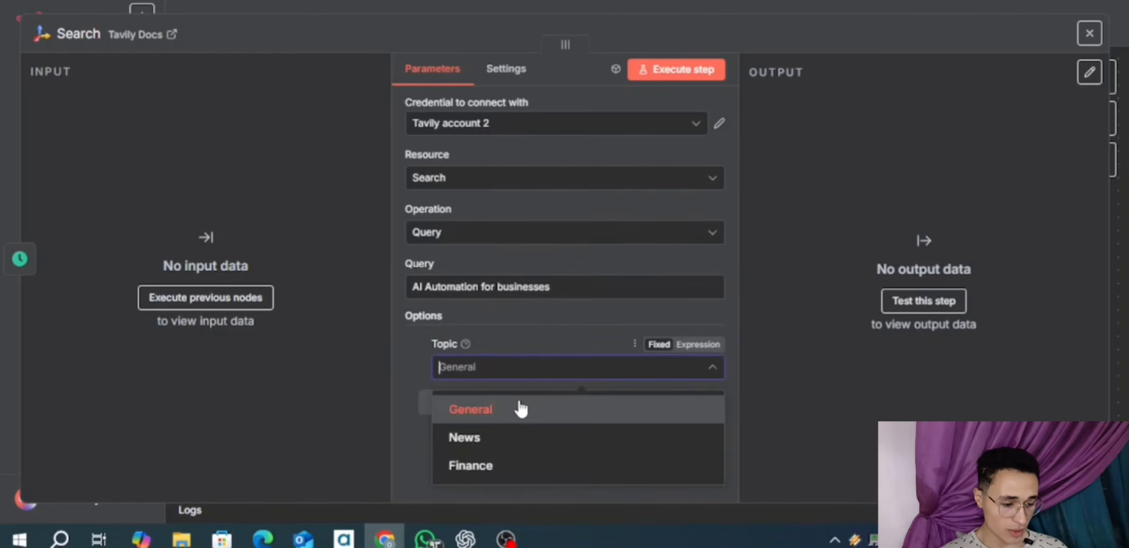
click(507, 450)
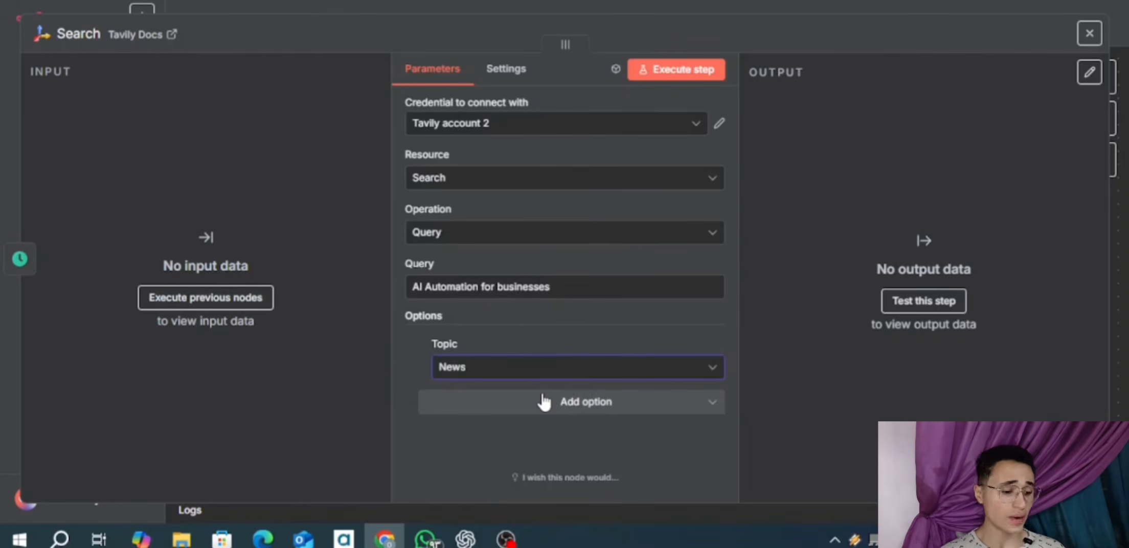
click(526, 407)
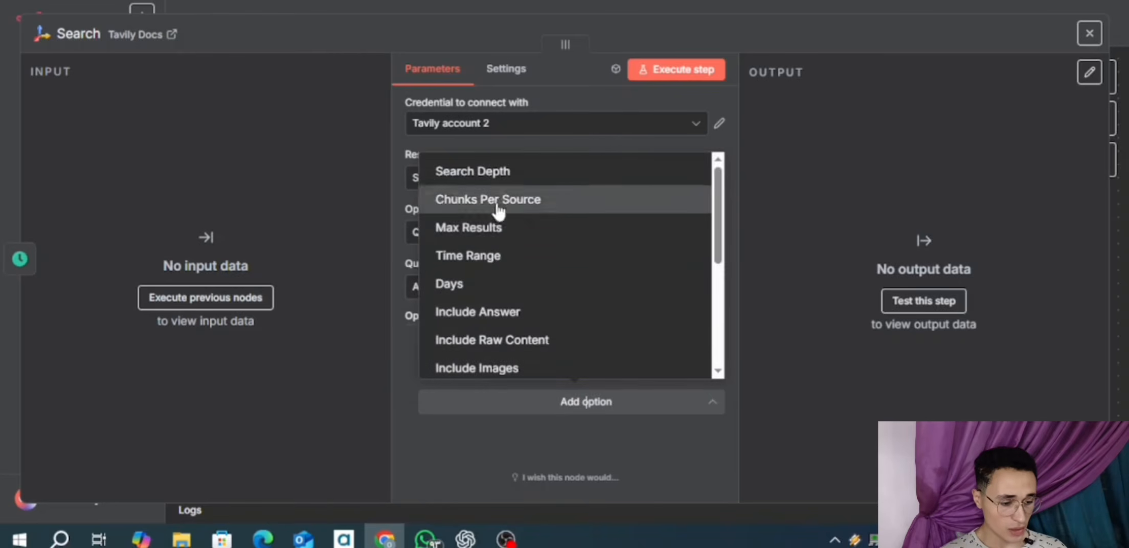
click(460, 229)
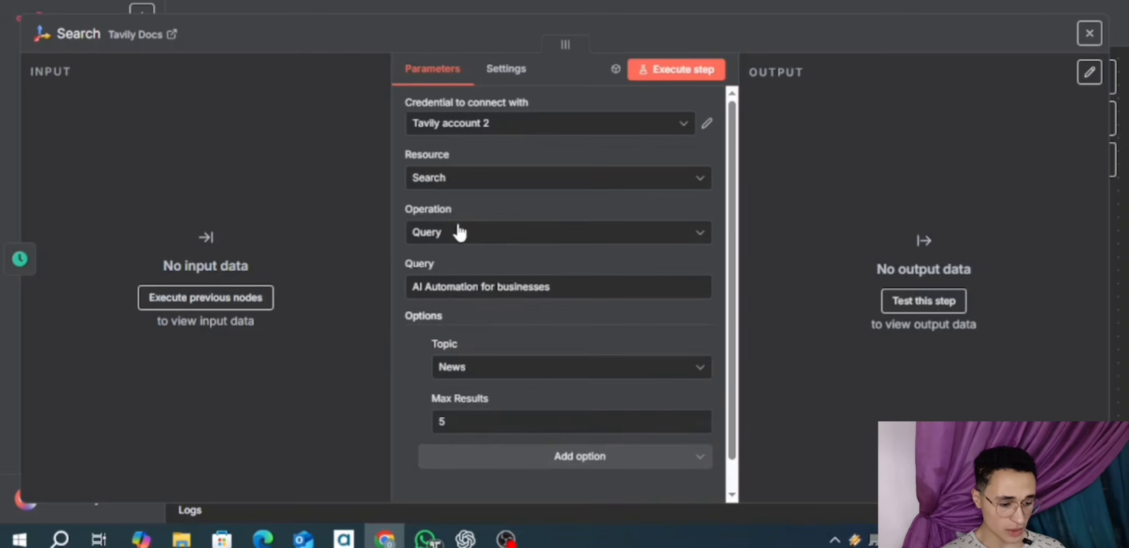
click(504, 424)
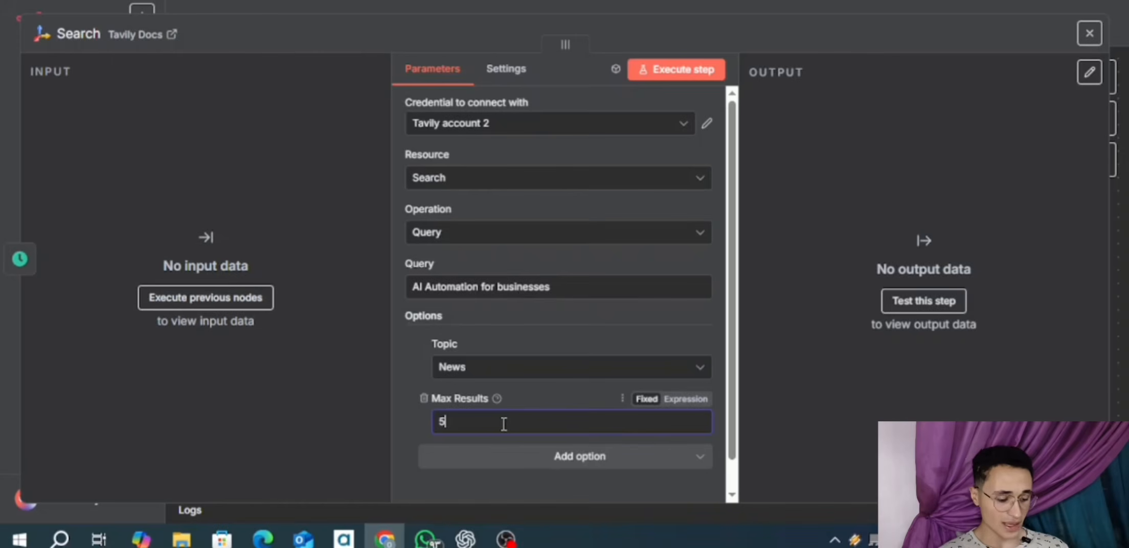
text(3)
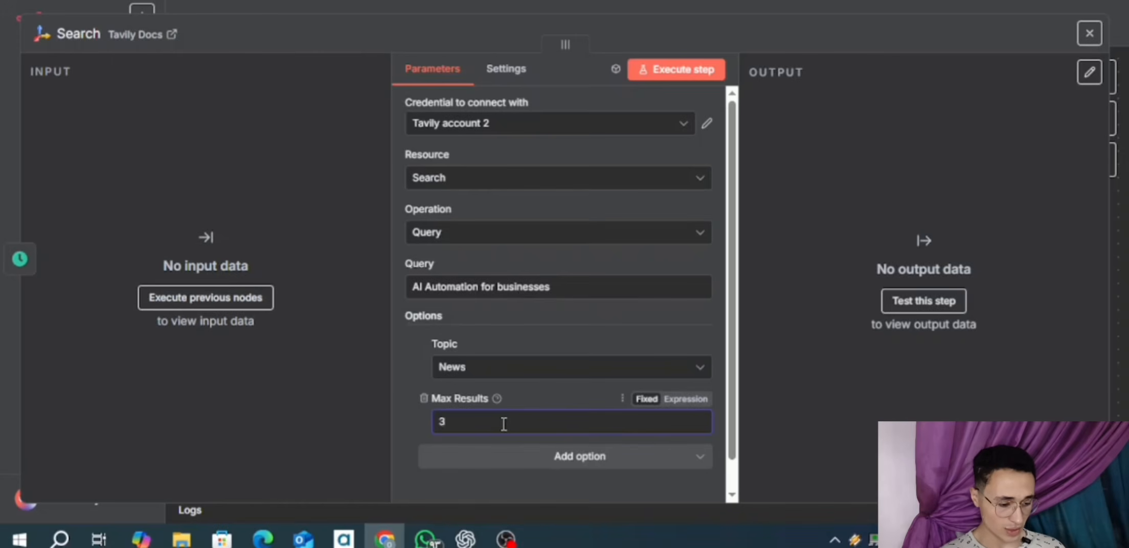
- Add the Time Range option to the Search node and open its list of choices
click(510, 471)
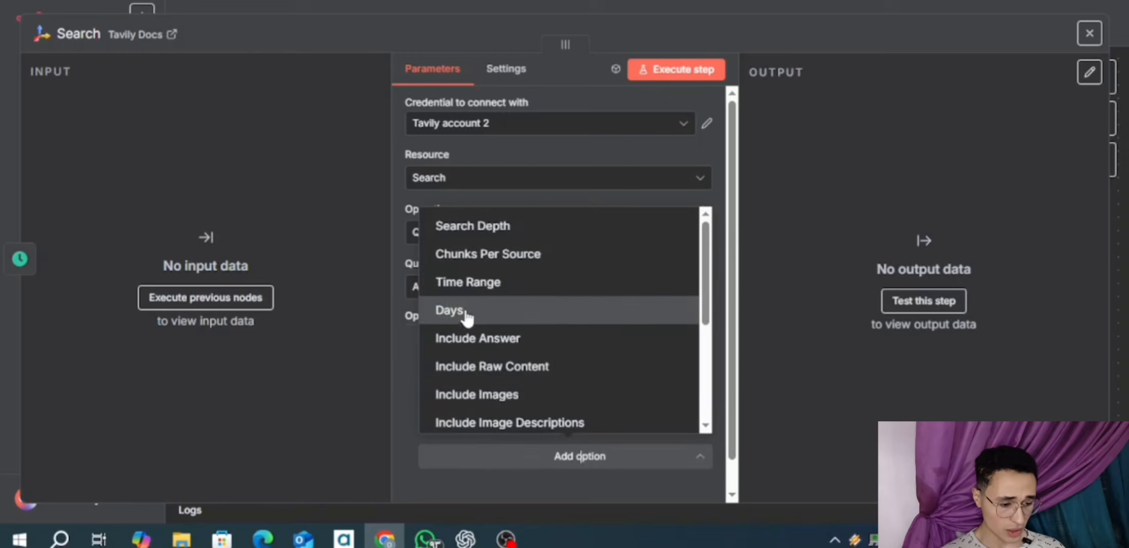
click(491, 295)
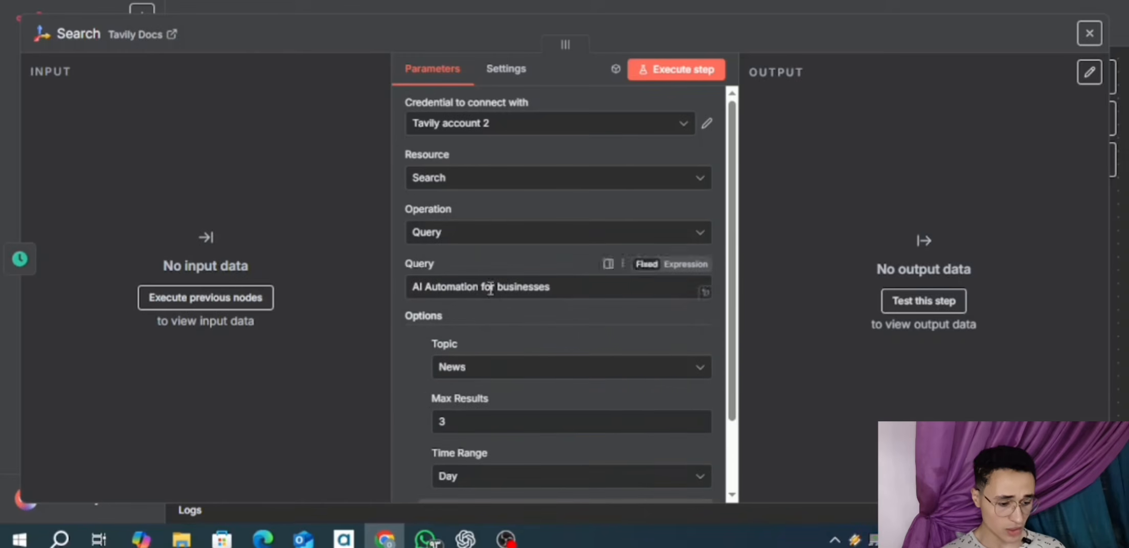
scroll(512, 391, down, 2)
click(506, 395)
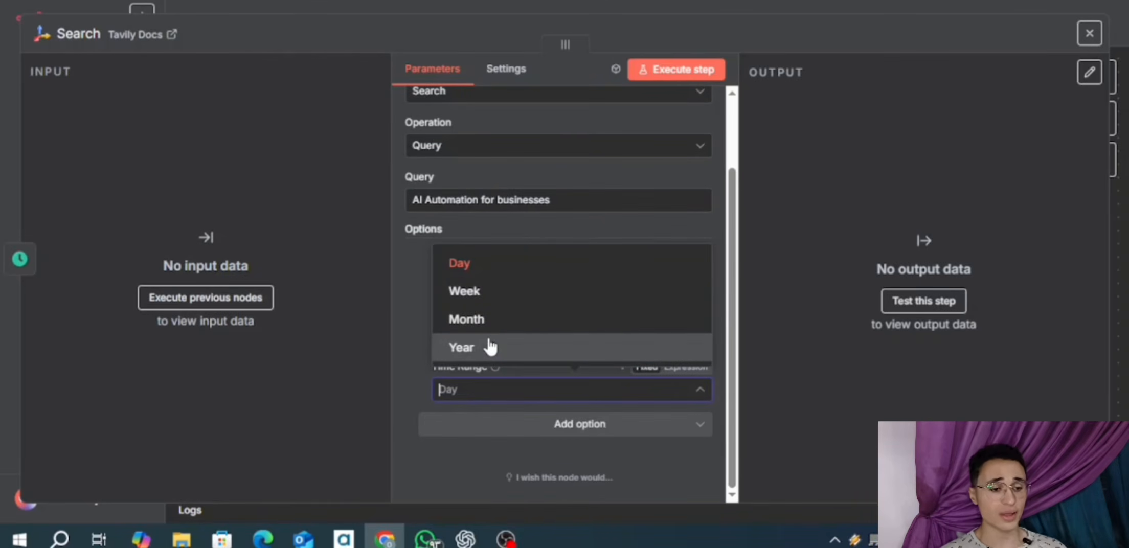
- Switch to the Excalidraw board, draw an ellipse around the blue box about searching last week's events, and return to n8n
key(Up)
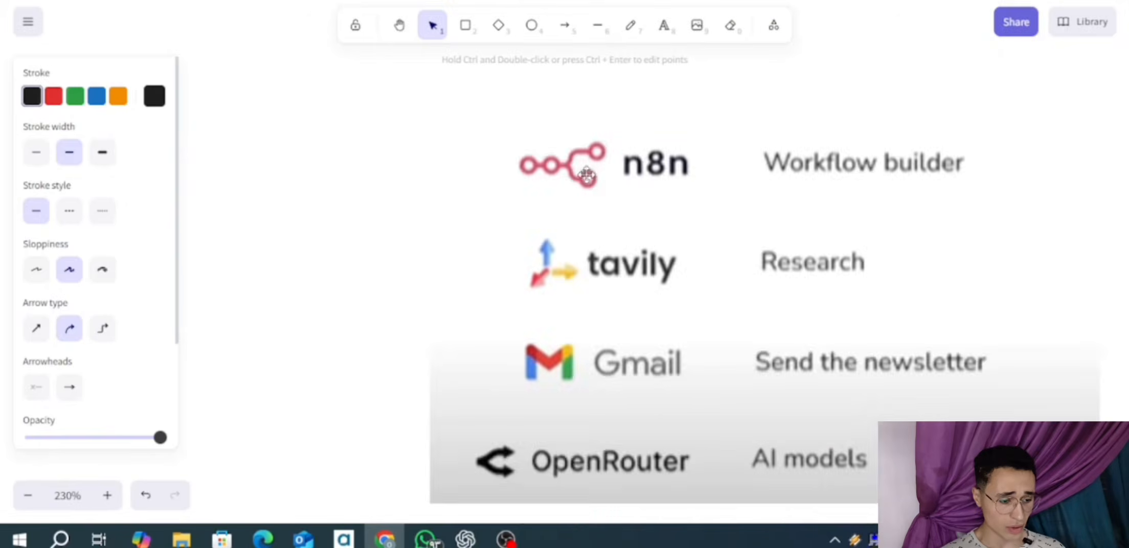
scroll(586, 175, up, 10)
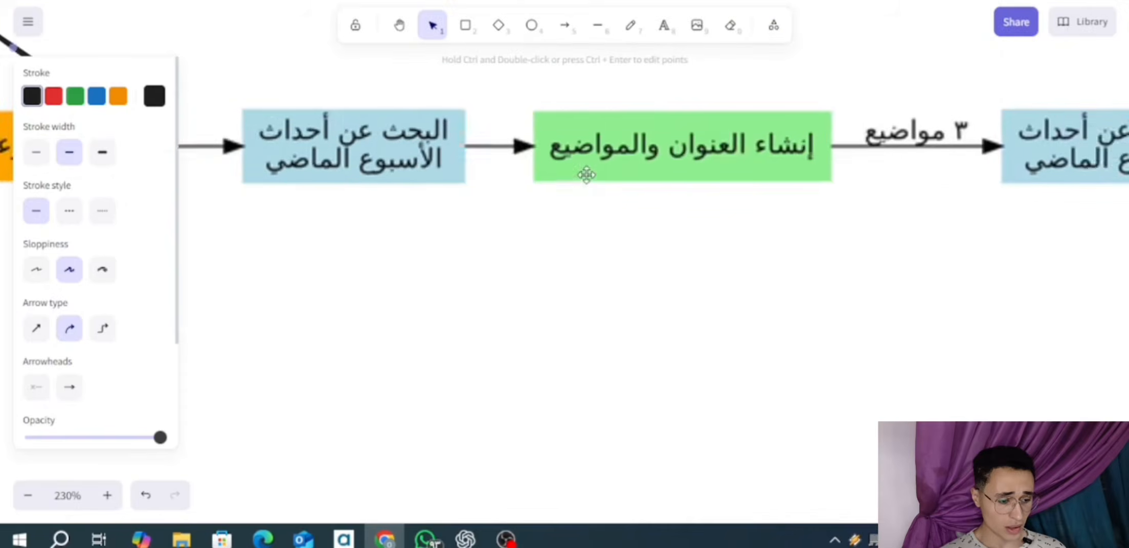
scroll(586, 175, left, 5)
scroll(593, 195, up, 4)
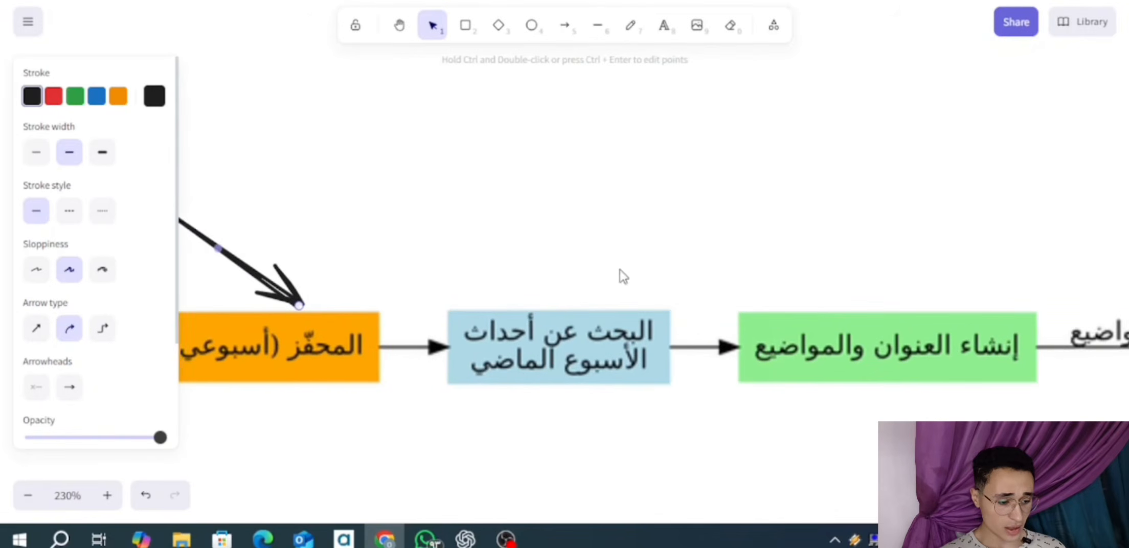
scroll(623, 276, right, 1)
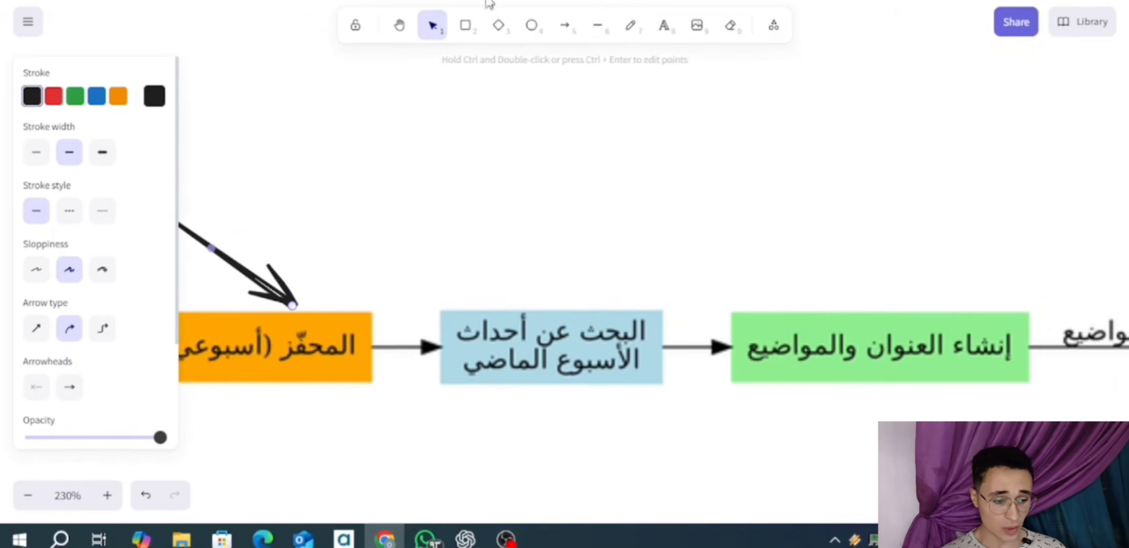
click(532, 25)
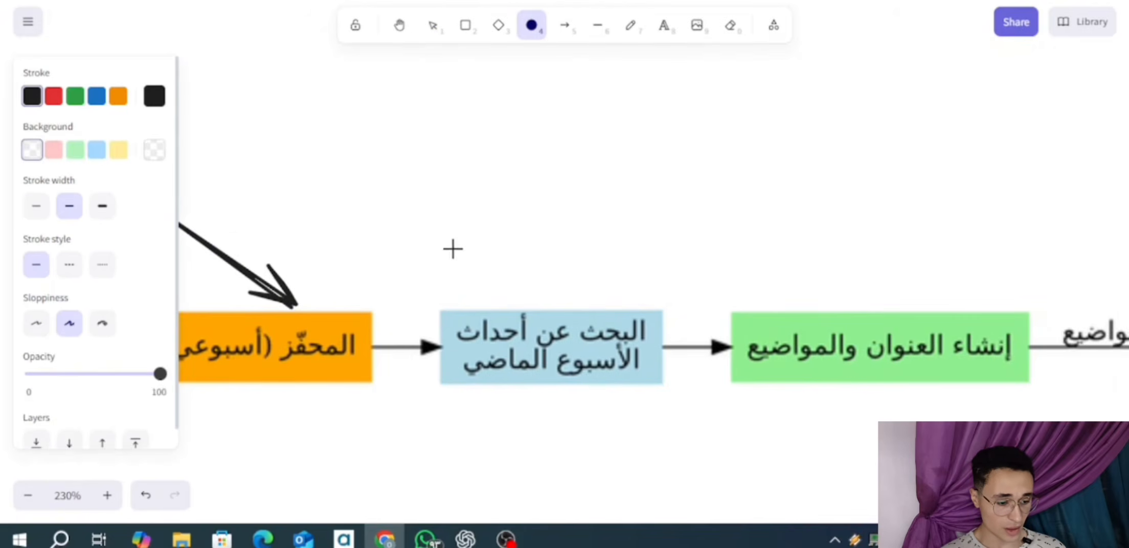
right_click(436, 258)
drag(436, 258, 693, 406)
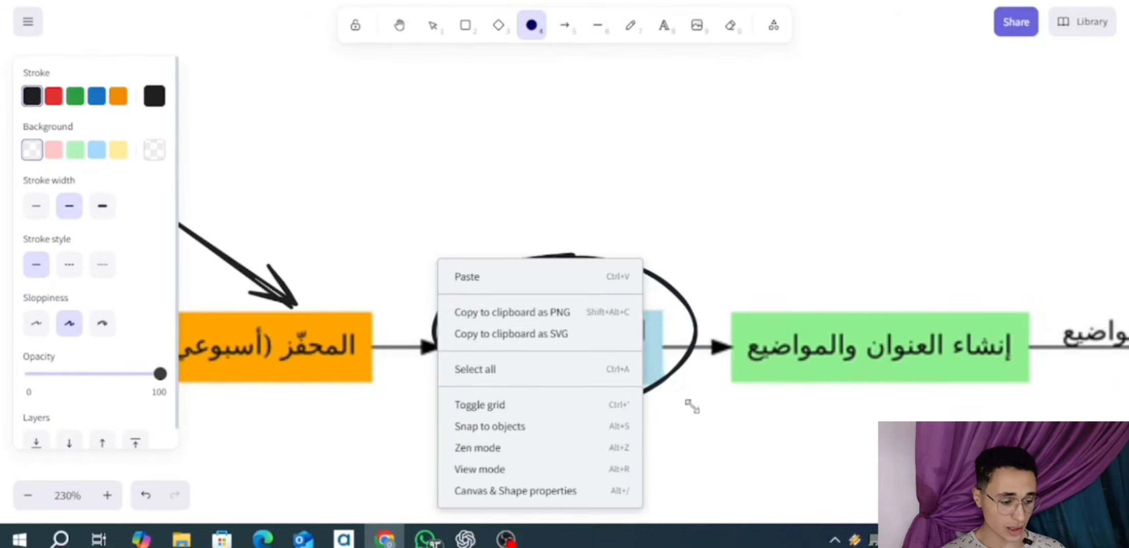
double_click(693, 406)
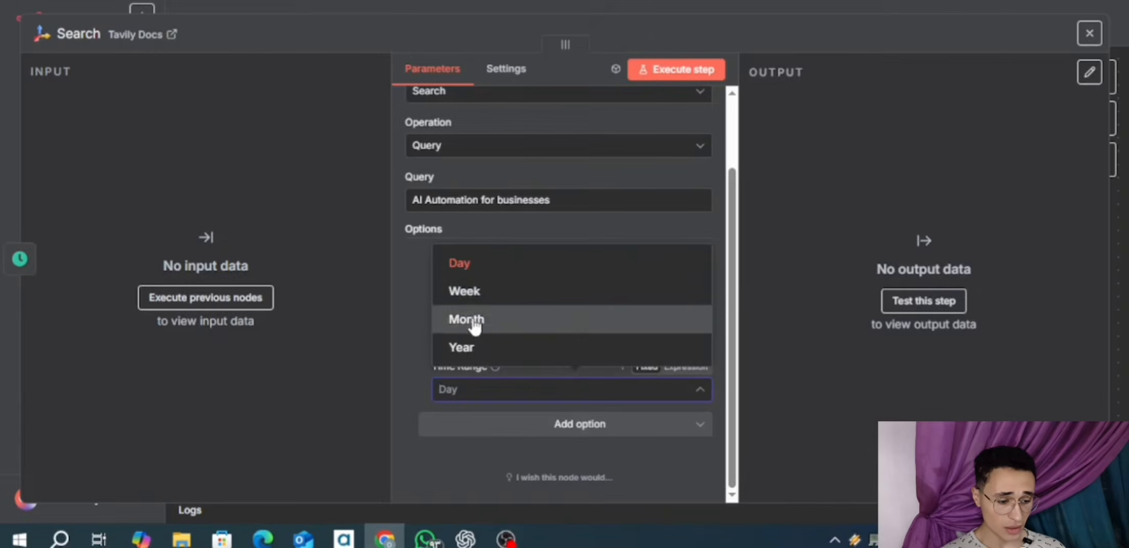
- Set the Search node's Time Range to Week, execute the step, and examine the search results in its output
click(483, 299)
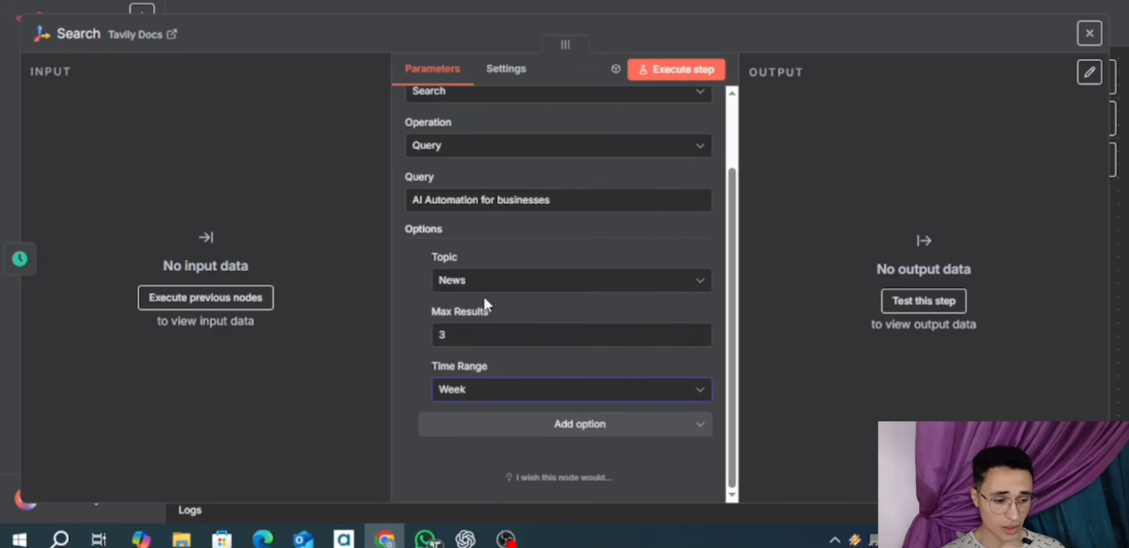
click(666, 63)
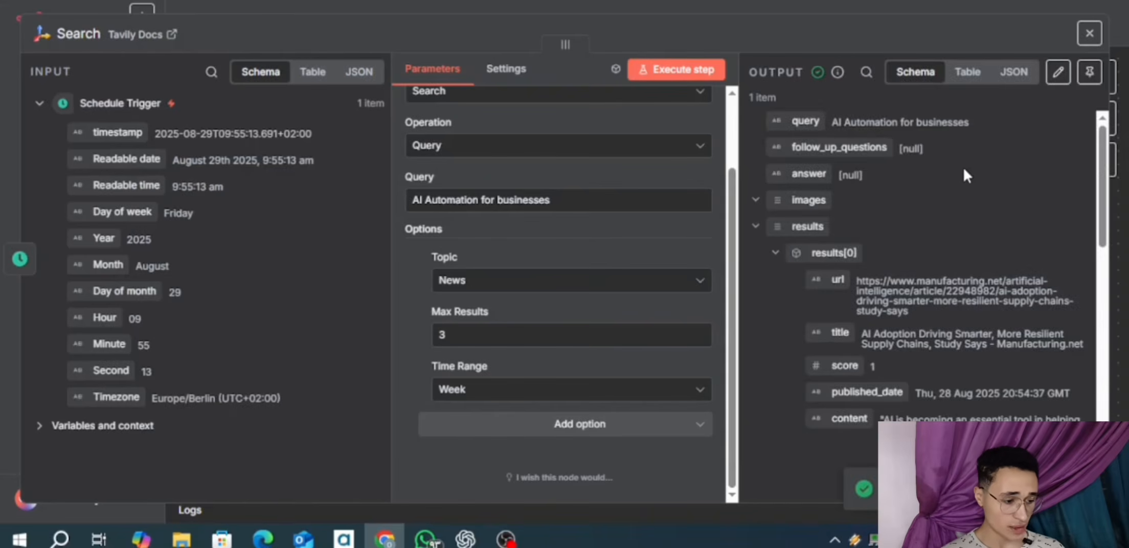
scroll(894, 258, down, 1)
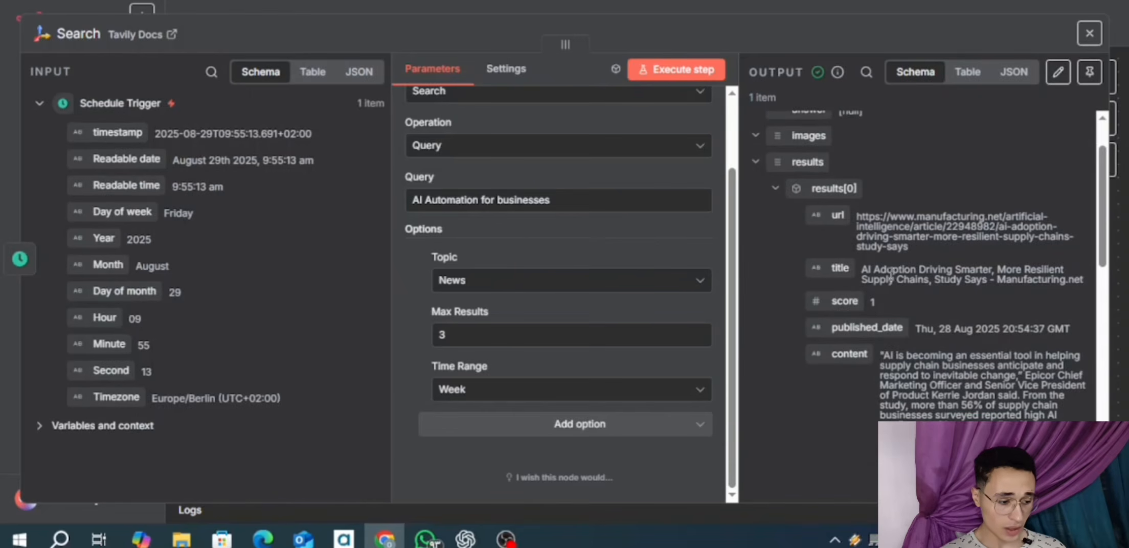
- Examine the titles, publication dates and content of all the news results in the Search node's output, and close the node
scroll(891, 243, down, 1)
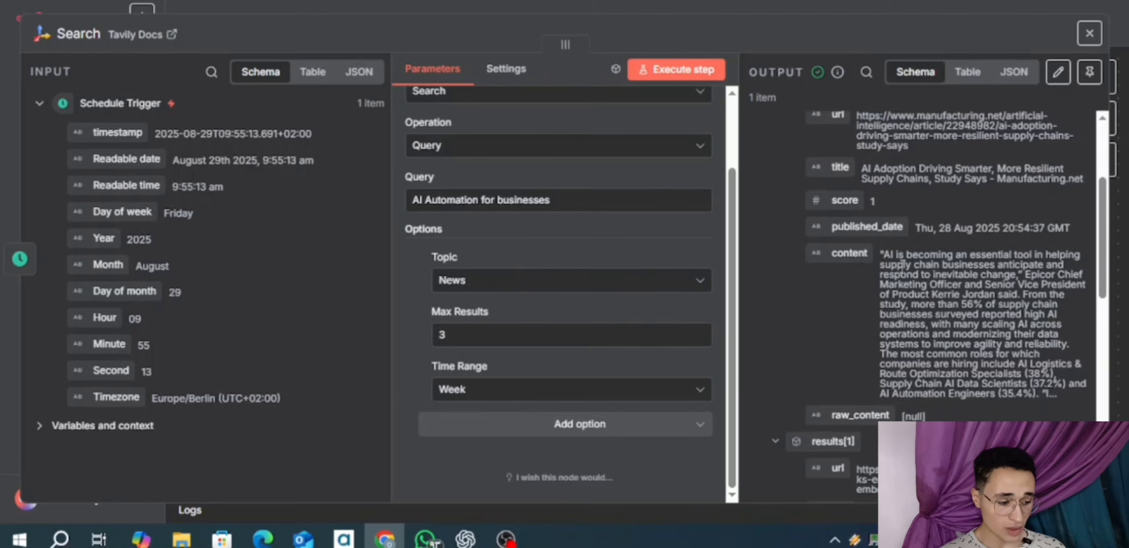
scroll(861, 423, down, 1)
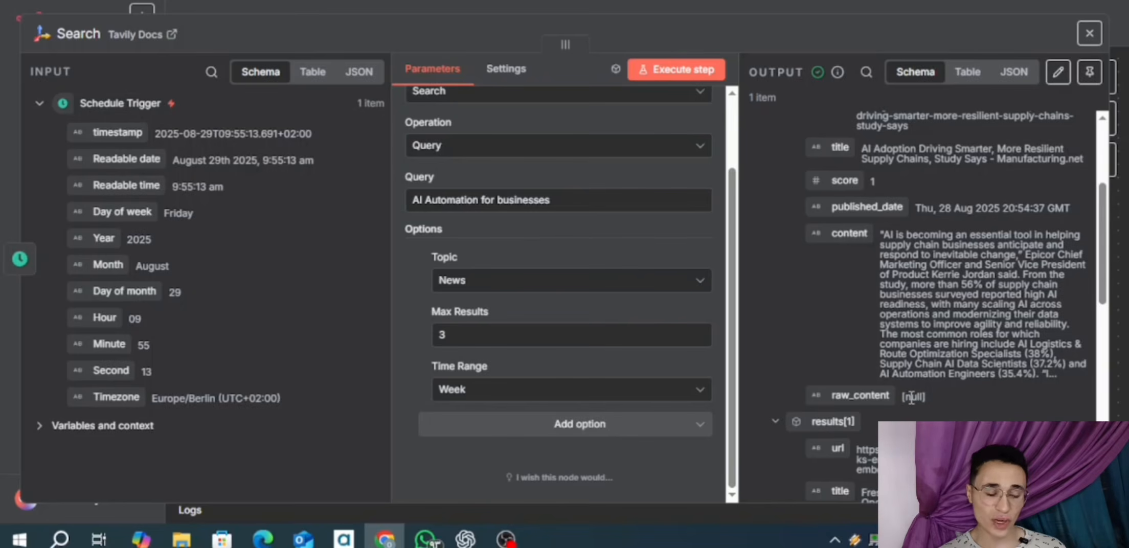
scroll(911, 397, down, 6)
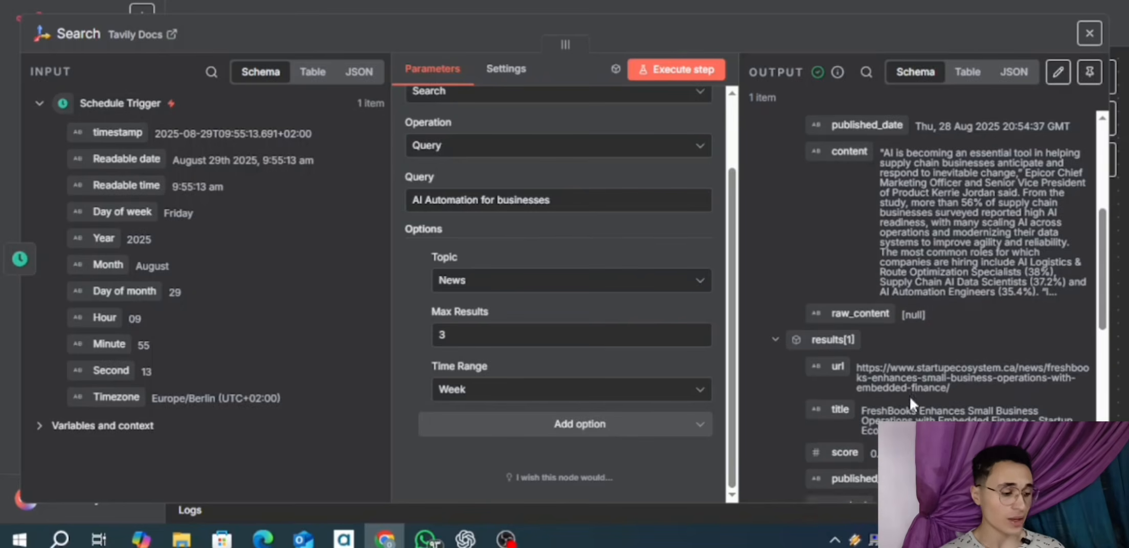
scroll(909, 397, down, 8)
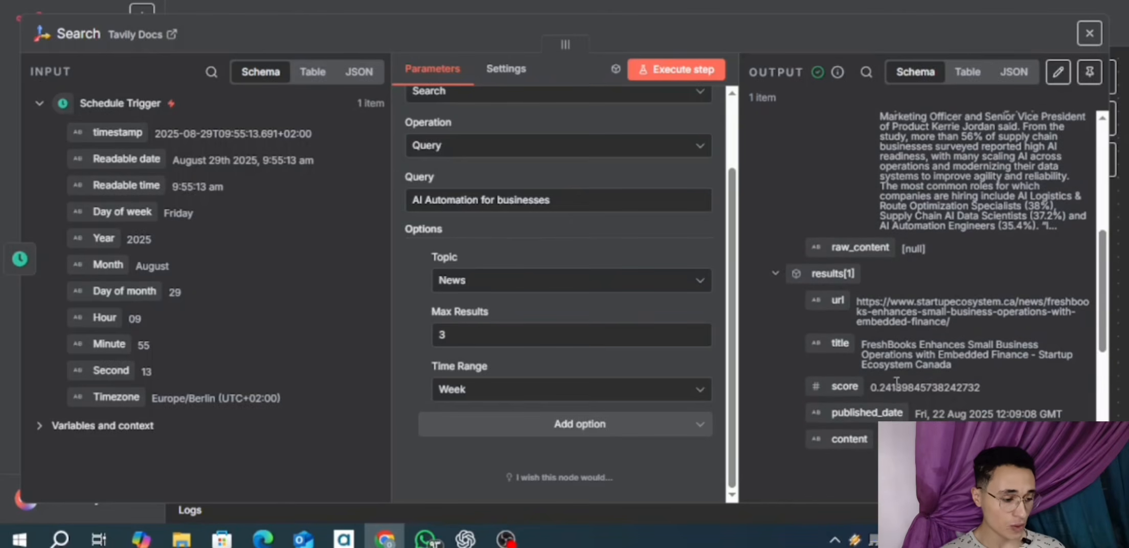
scroll(861, 217, down, 4)
scroll(858, 190, up, 7)
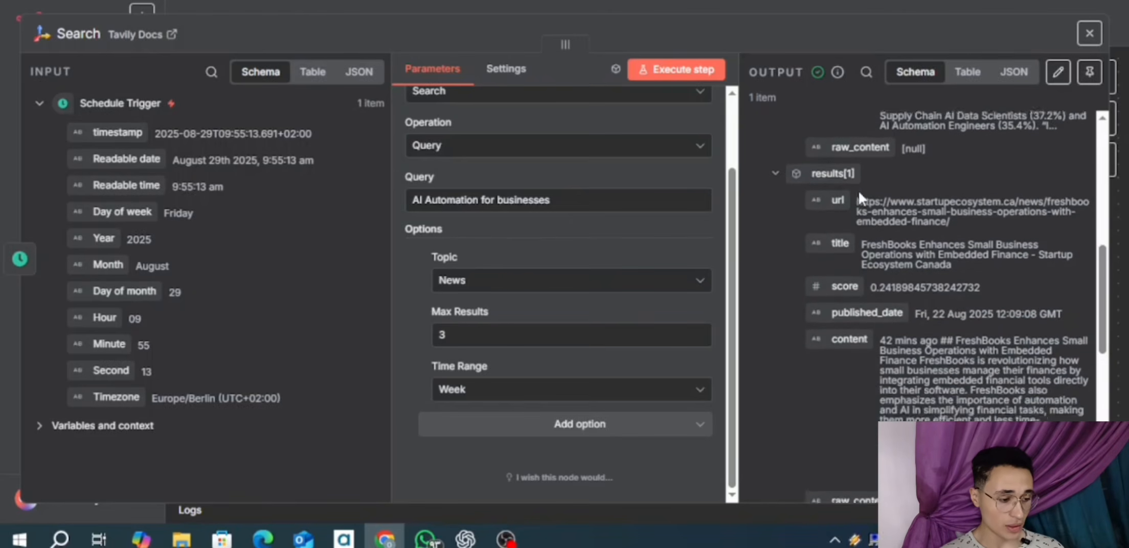
scroll(839, 209, up, 12)
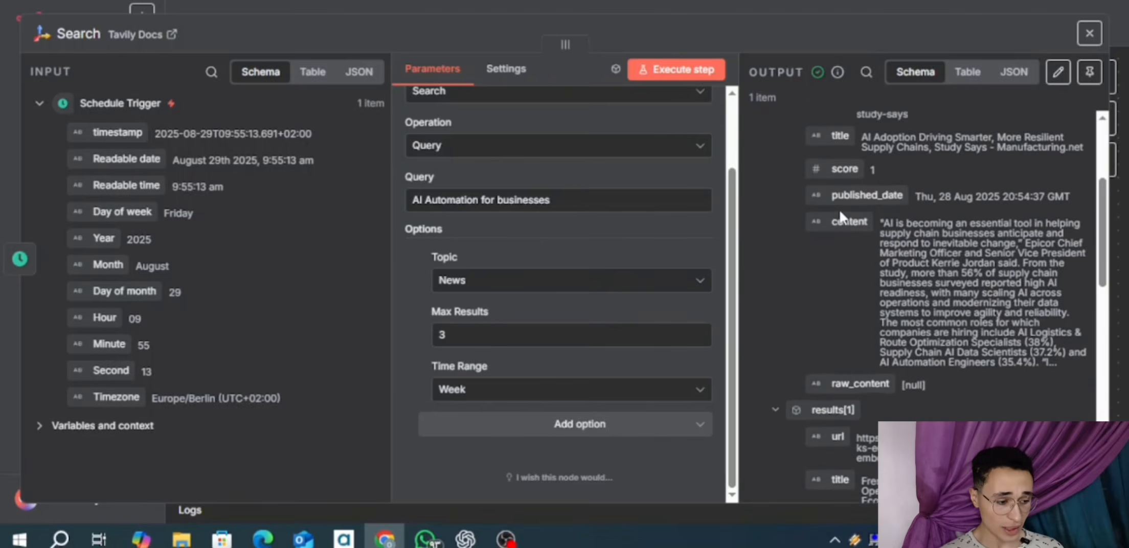
scroll(838, 209, down, 15)
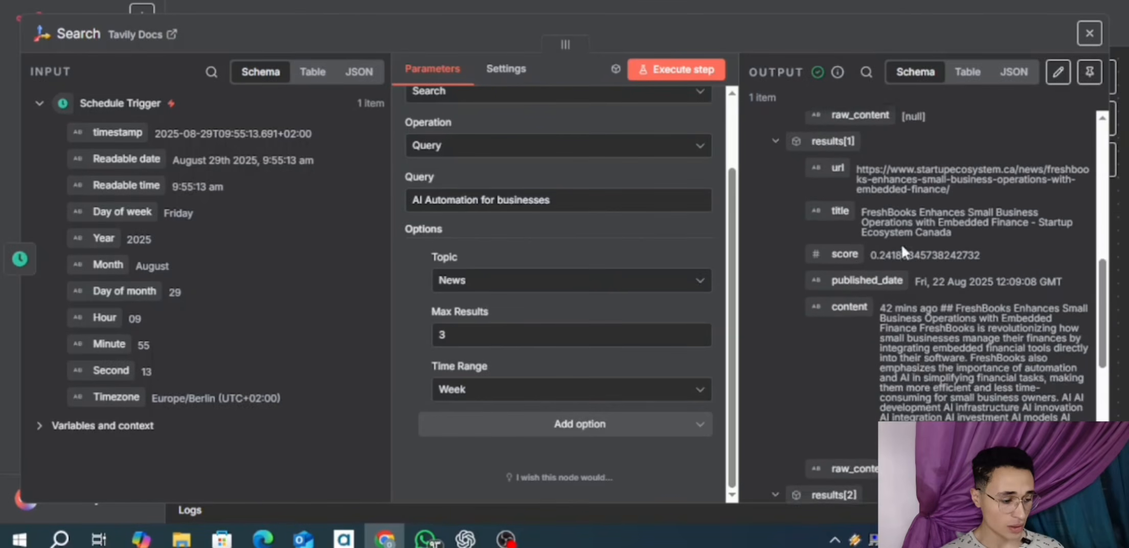
scroll(849, 302, down, 6)
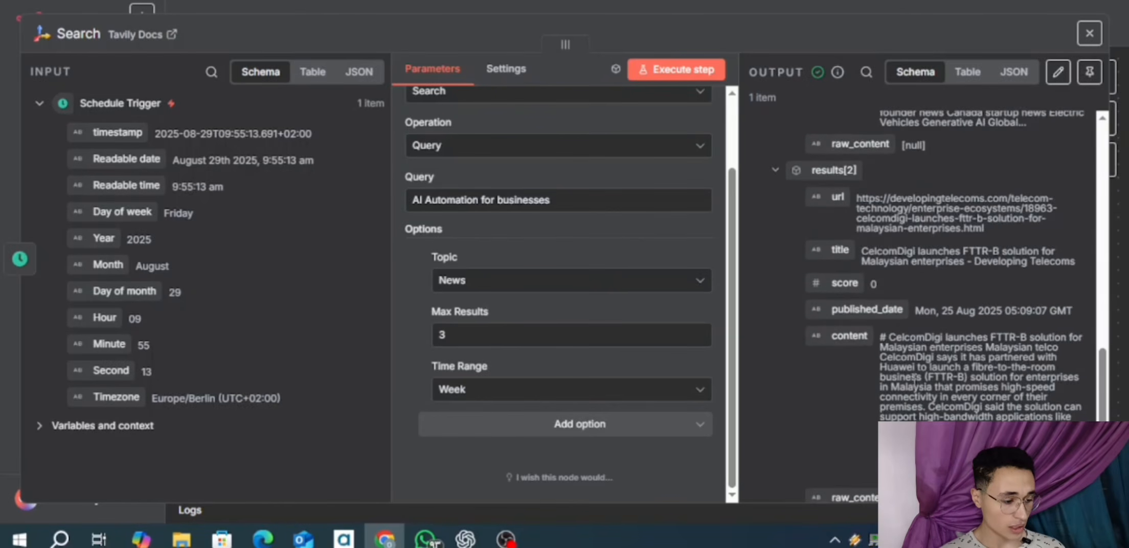
scroll(914, 379, down, 1)
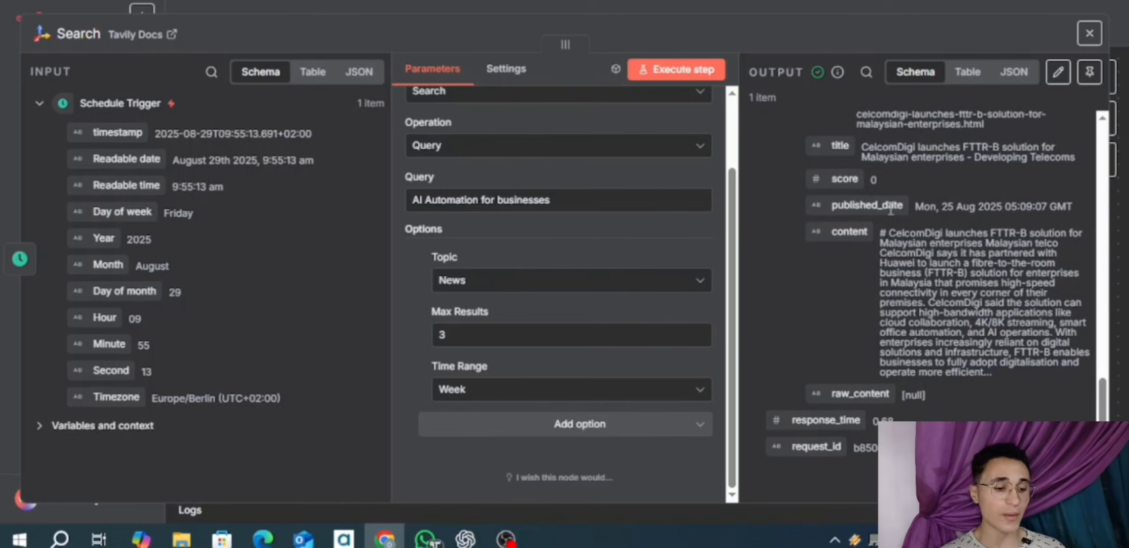
click(855, 5)
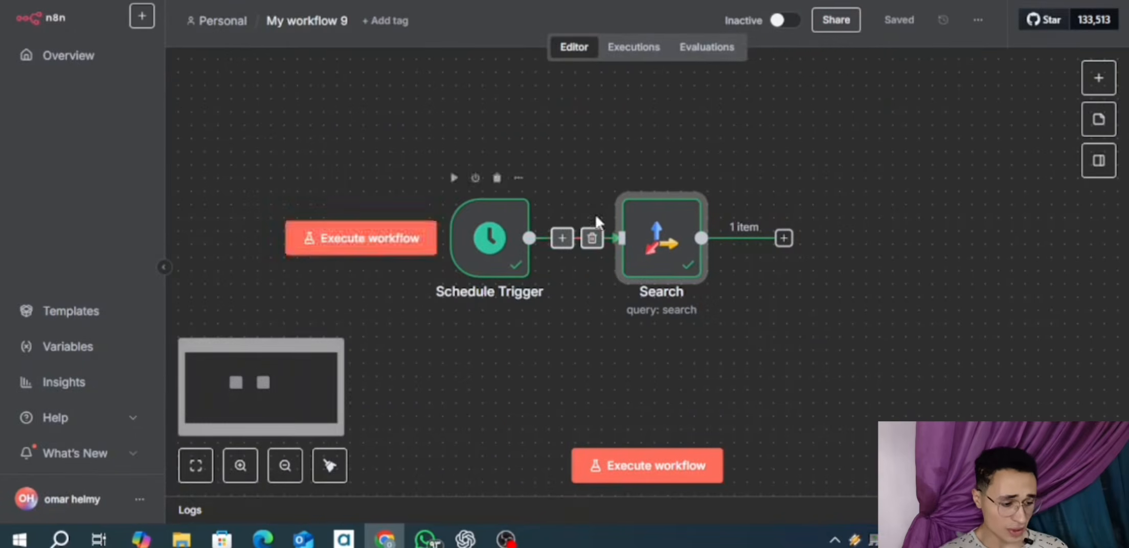
- Reopen the Search node, pin its output data for test executions, and return to the canvas
double_click(669, 232)
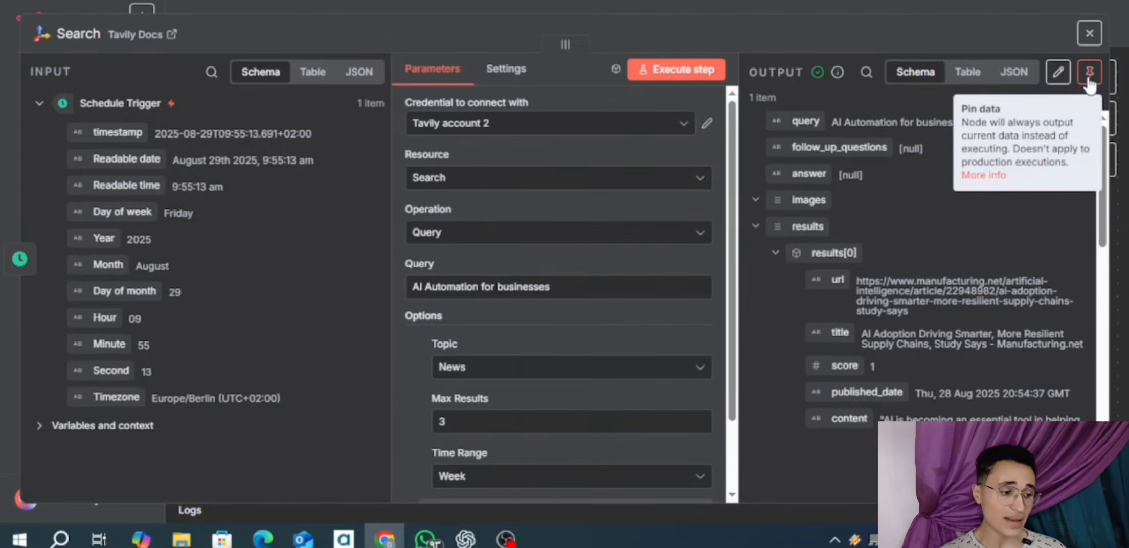
scroll(1090, 84, down, 2)
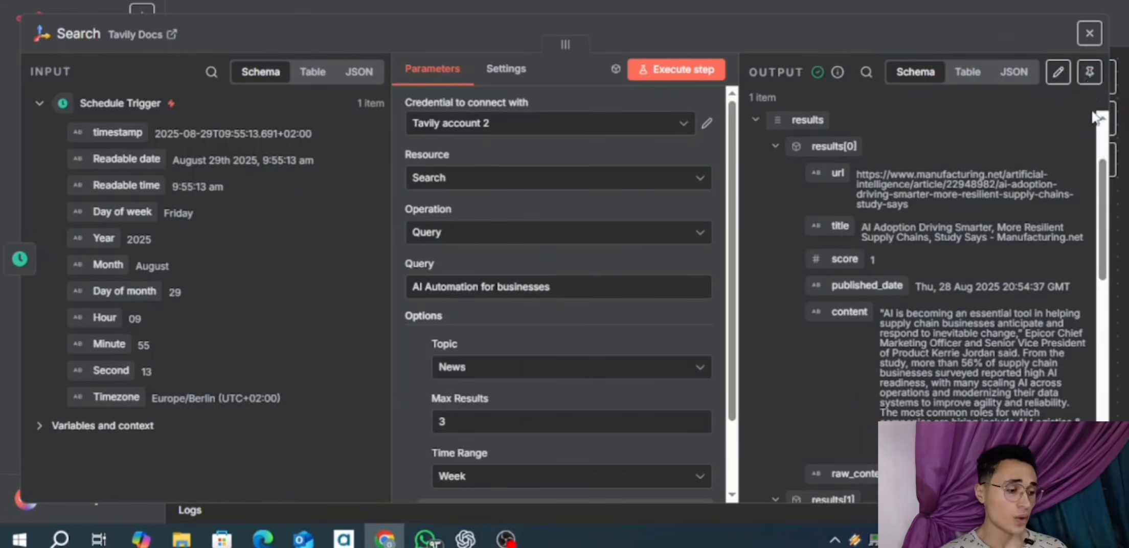
click(1091, 73)
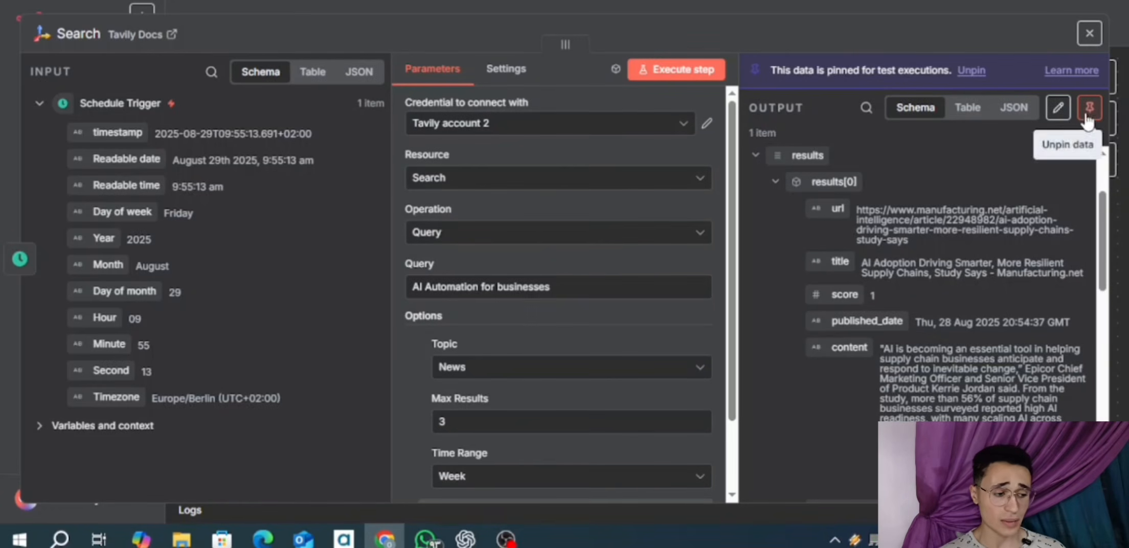
scroll(971, 256, down, 3)
scroll(970, 255, down, 3)
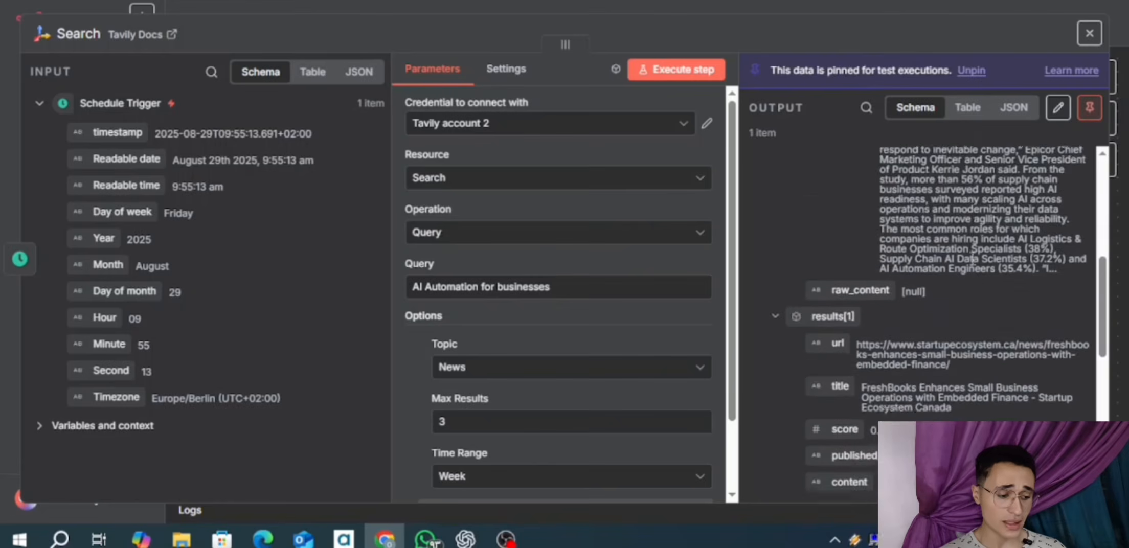
scroll(932, 297, down, 1)
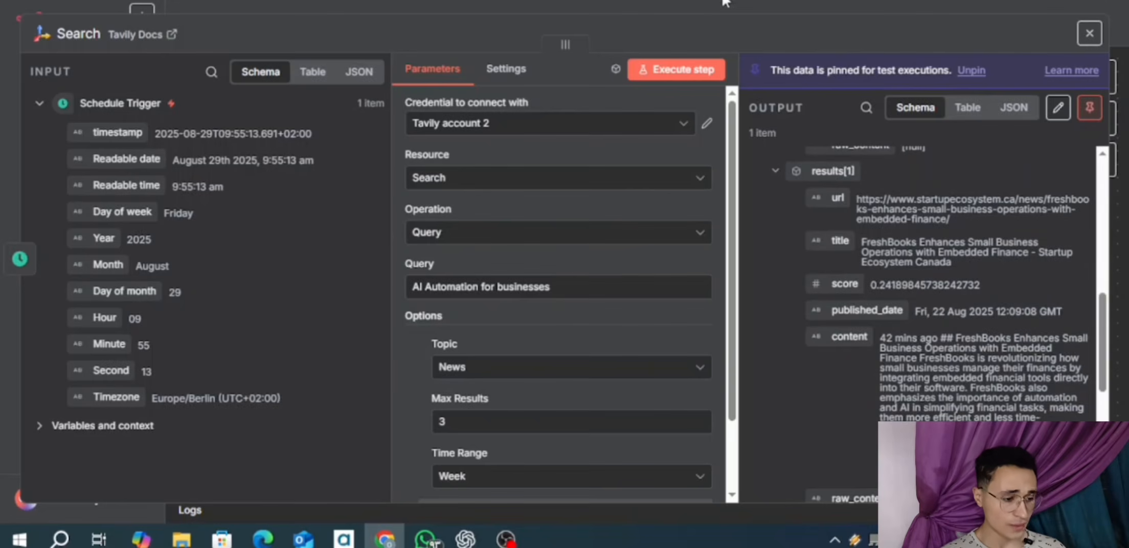
key(Escape)
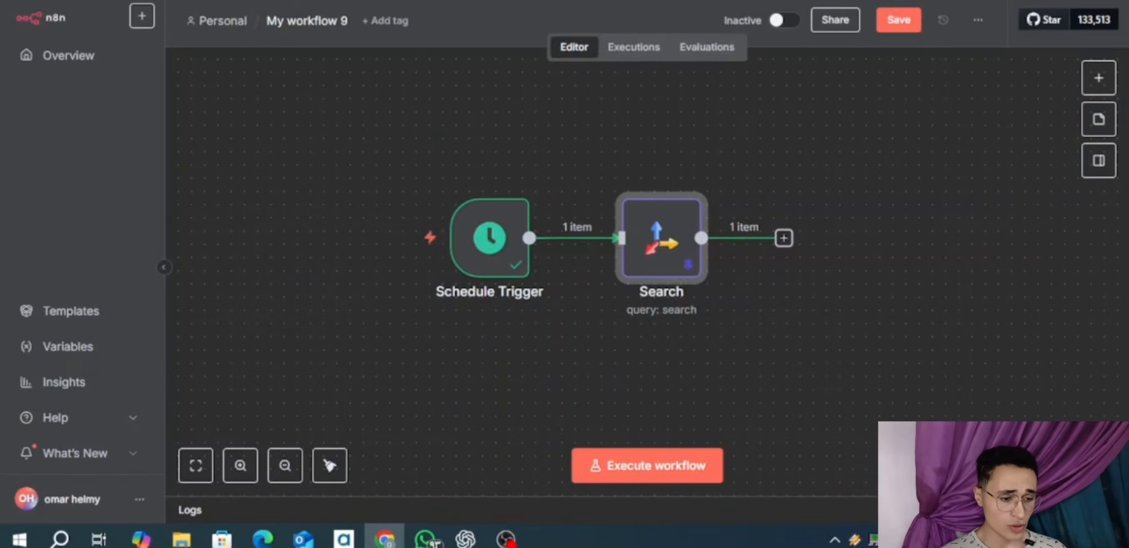
- Switch to the Excalidraw board to review the green box about creating the title and topics, and return to n8n
click(425, 1)
scroll(642, 301, right, 2)
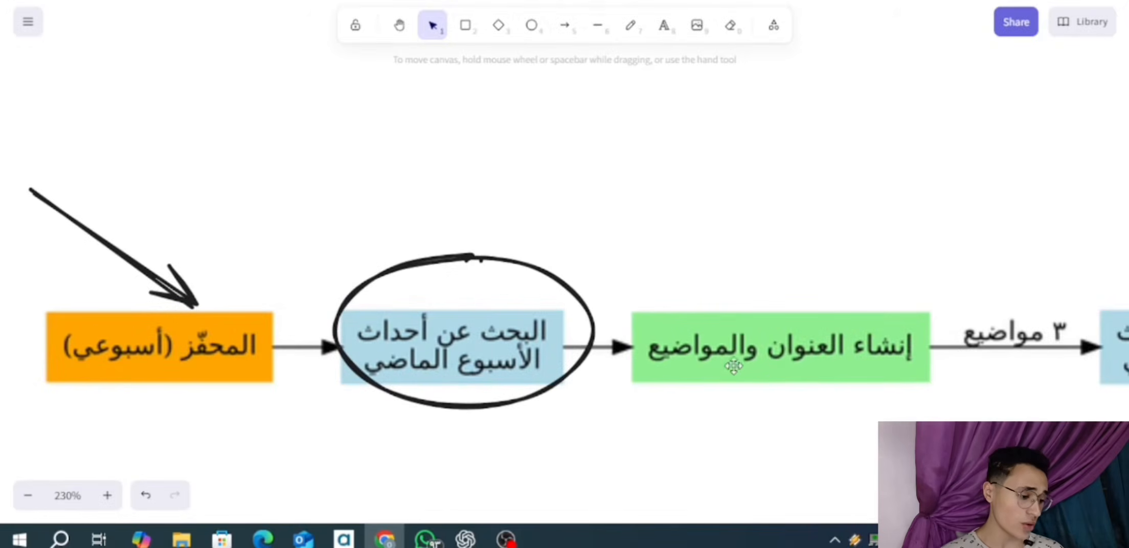
scroll(799, 405, down, 2)
scroll(799, 405, right, 2)
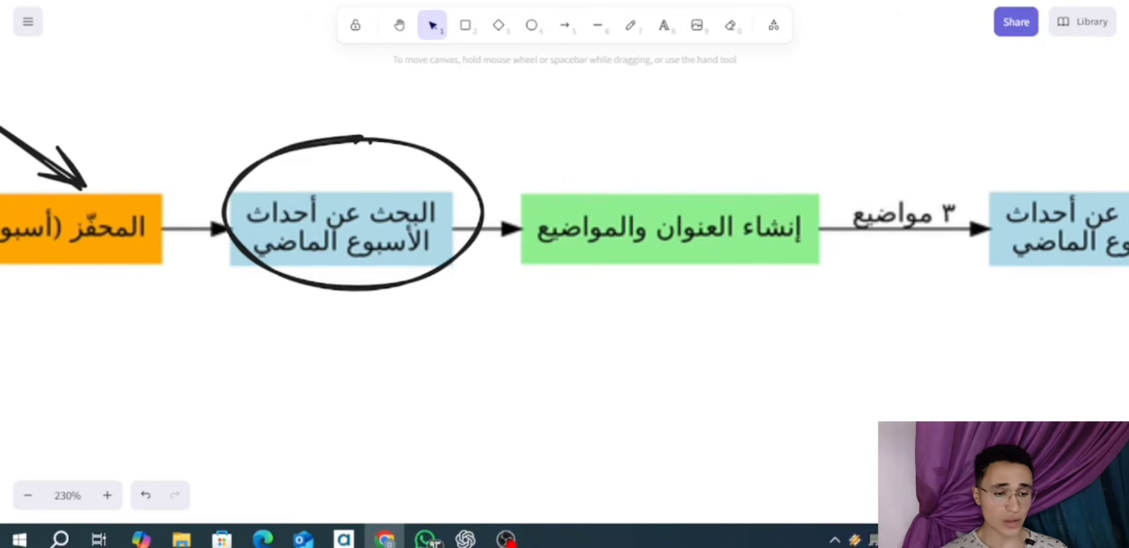
click(307, 1)
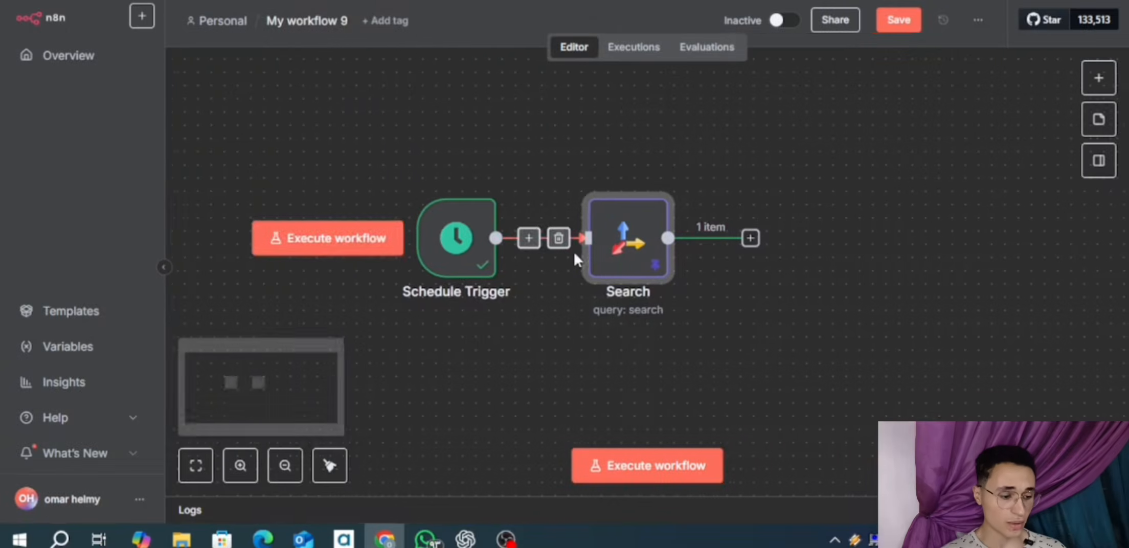
- Add an AI Agent node after the Search node and close its settings
scroll(578, 261, right, 1)
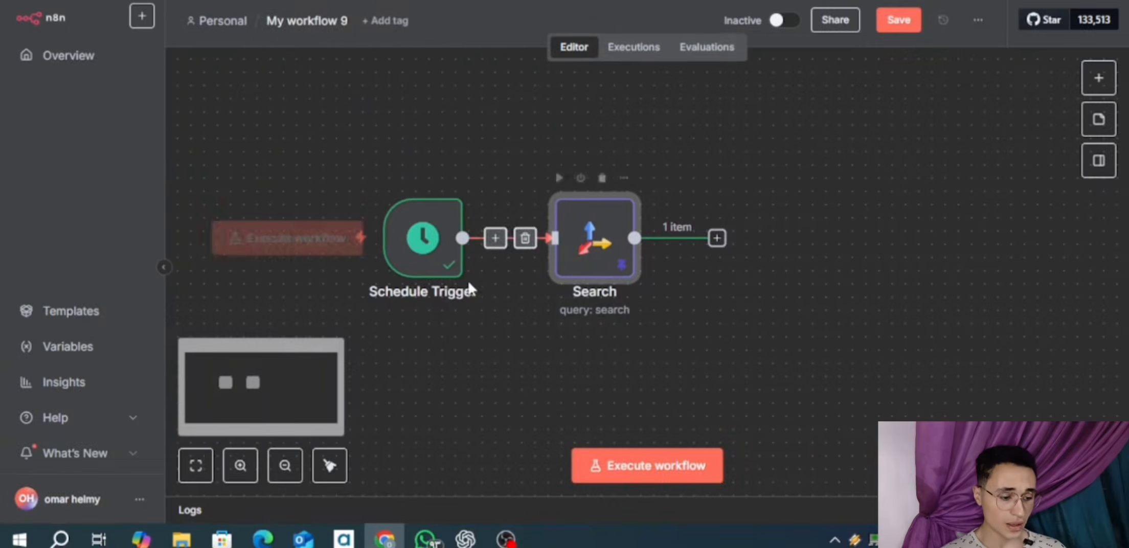
click(717, 238)
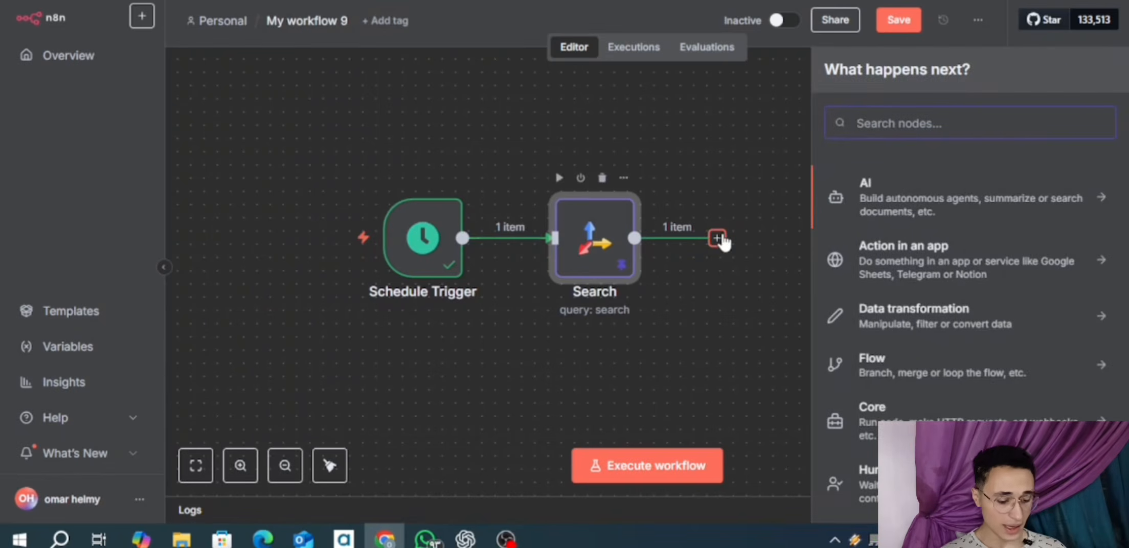
text(ai a)
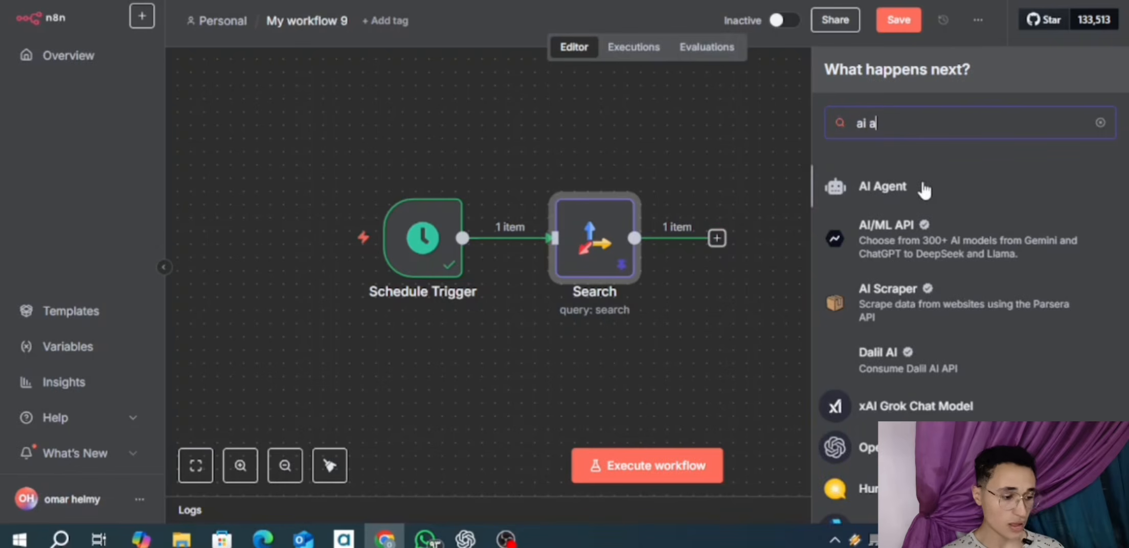
click(923, 184)
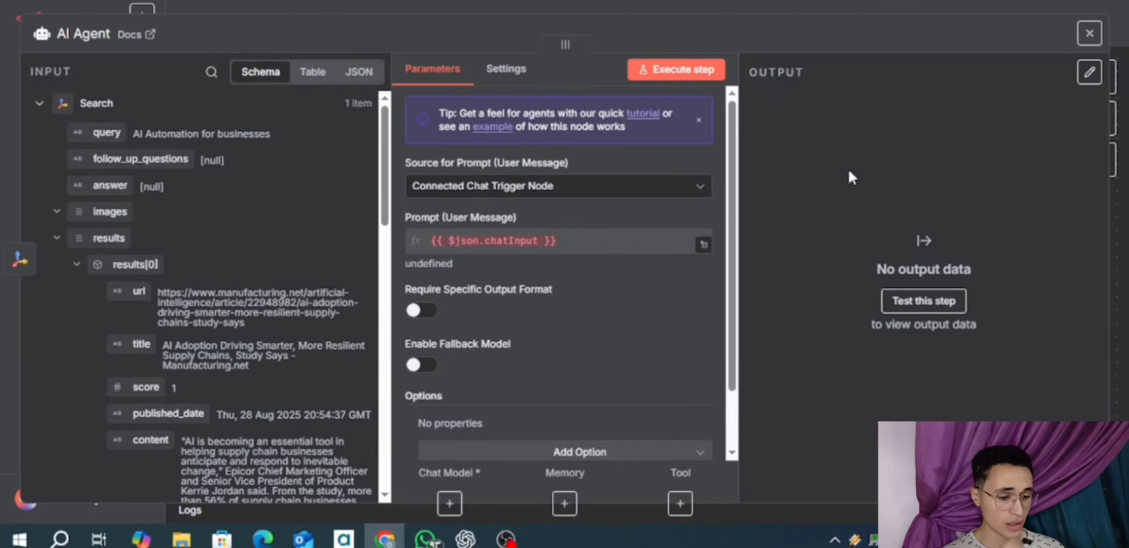
click(754, 7)
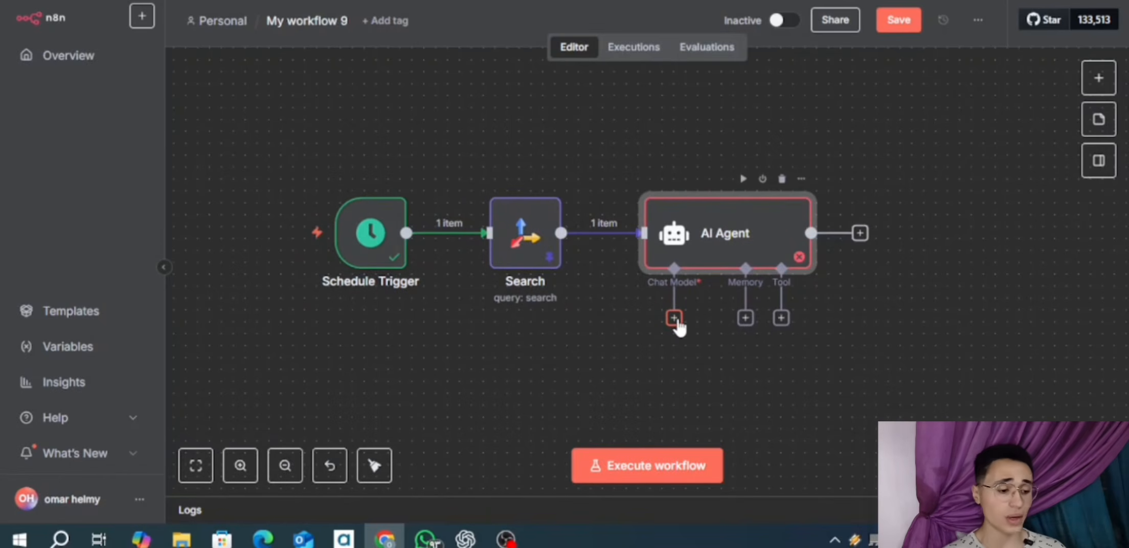
- Attach an OpenRouter Chat Model to the AI Agent as its chat model
click(674, 319)
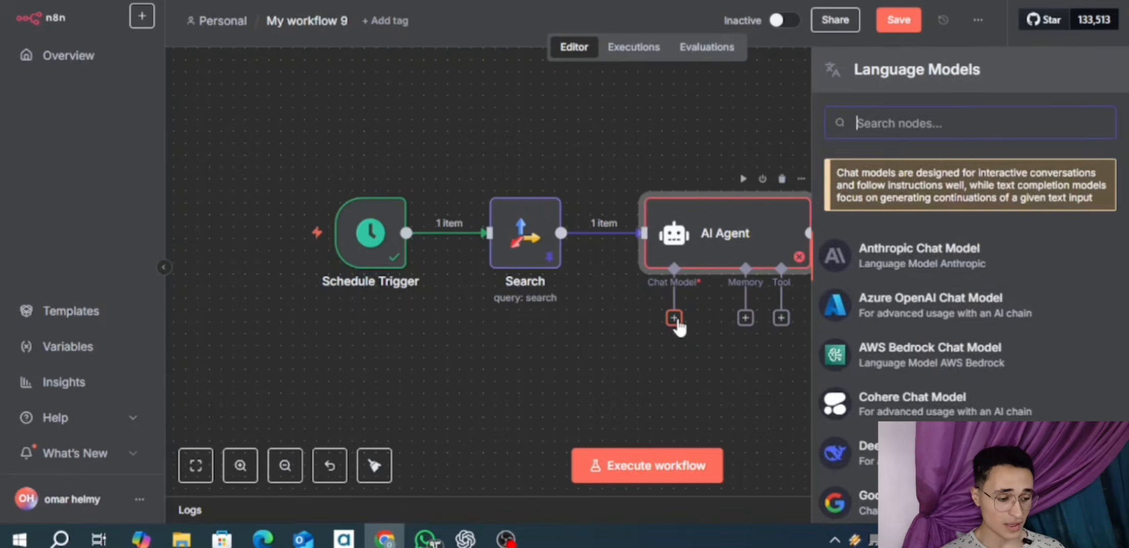
scroll(915, 322, down, 1)
scroll(916, 321, down, 3)
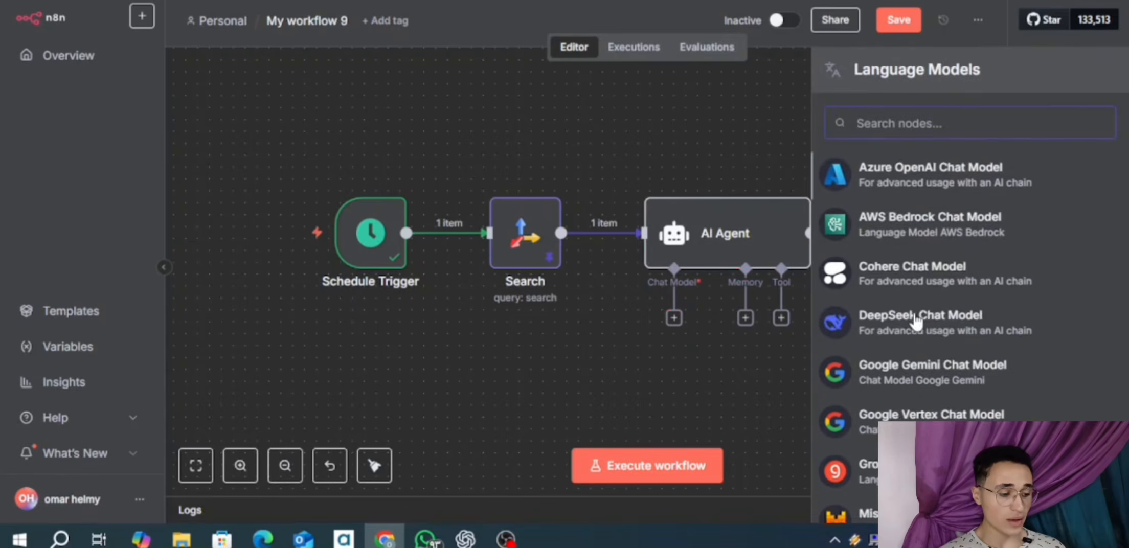
scroll(915, 322, down, 5)
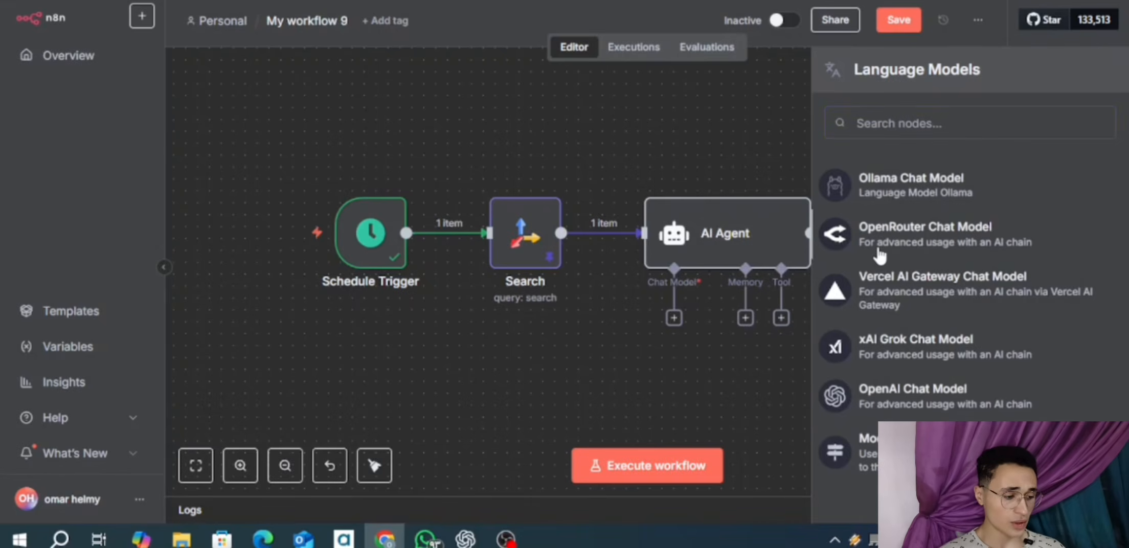
click(877, 248)
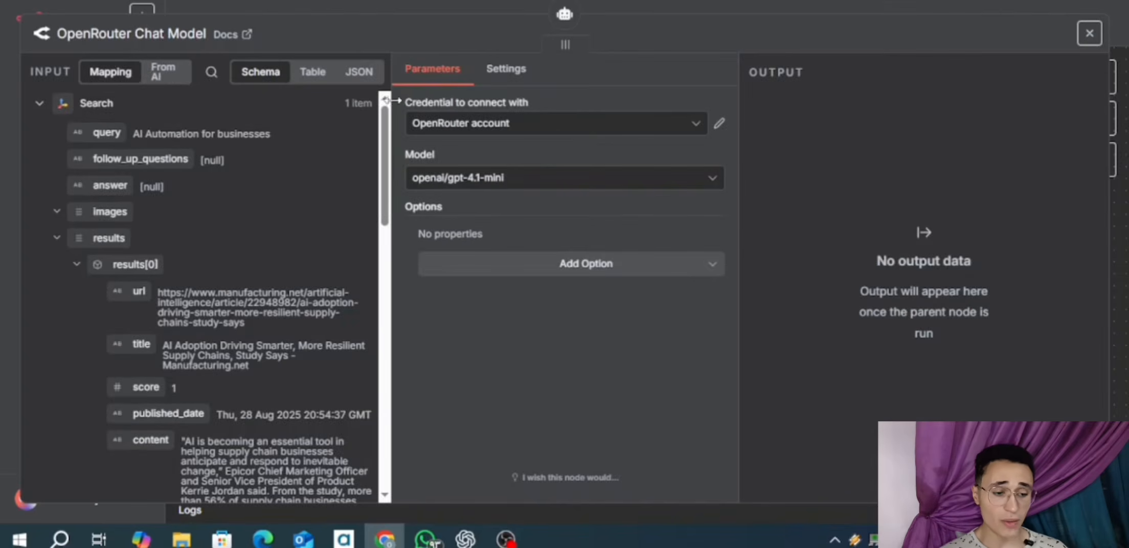
- Start a new OpenRouter credential for the chat model and paste the API key into it
click(509, 124)
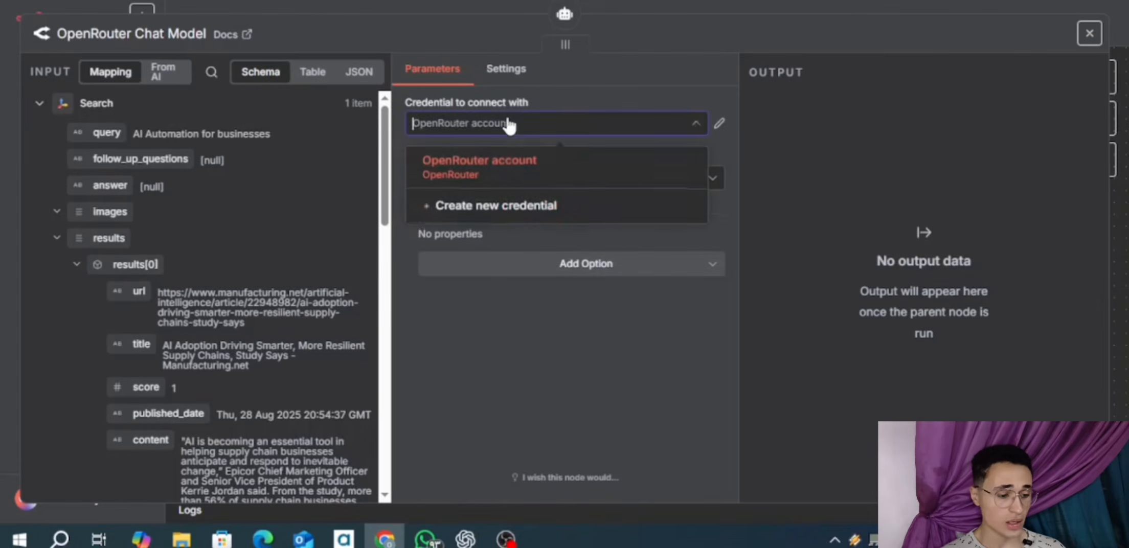
click(455, 209)
click(456, 212)
key(ctrl+v)
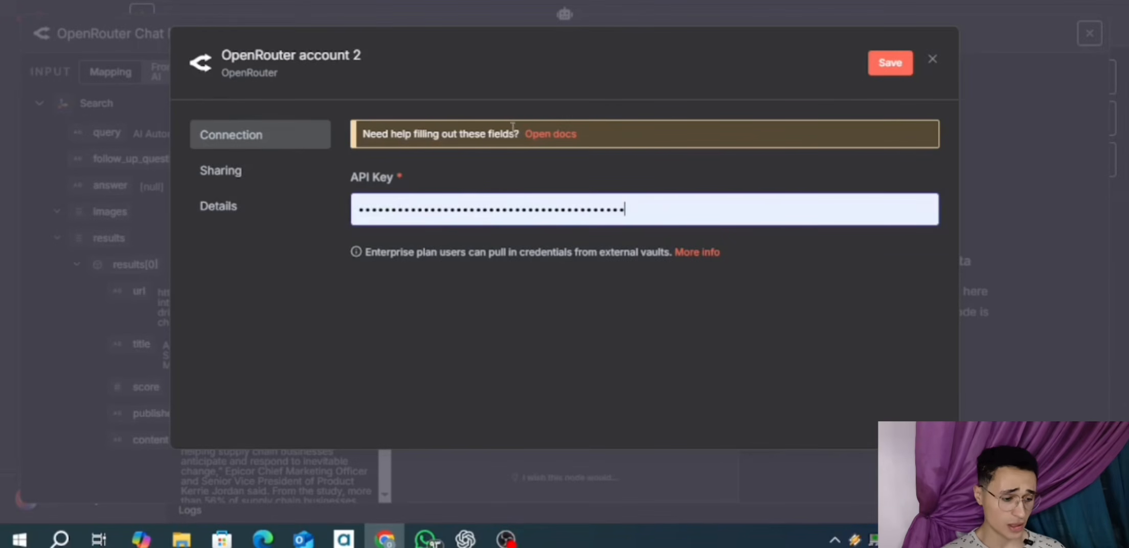
- Open the n8n docs for OpenRouter credentials, read the API key instructions, and follow the account creation link to the OpenRouter website
click(545, 137)
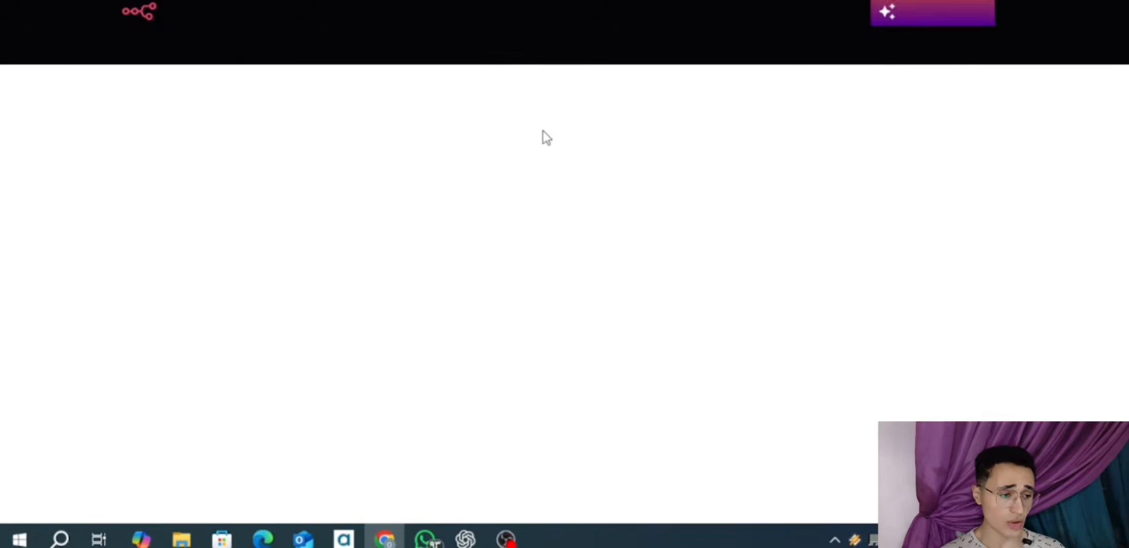
scroll(645, 332, down, 3)
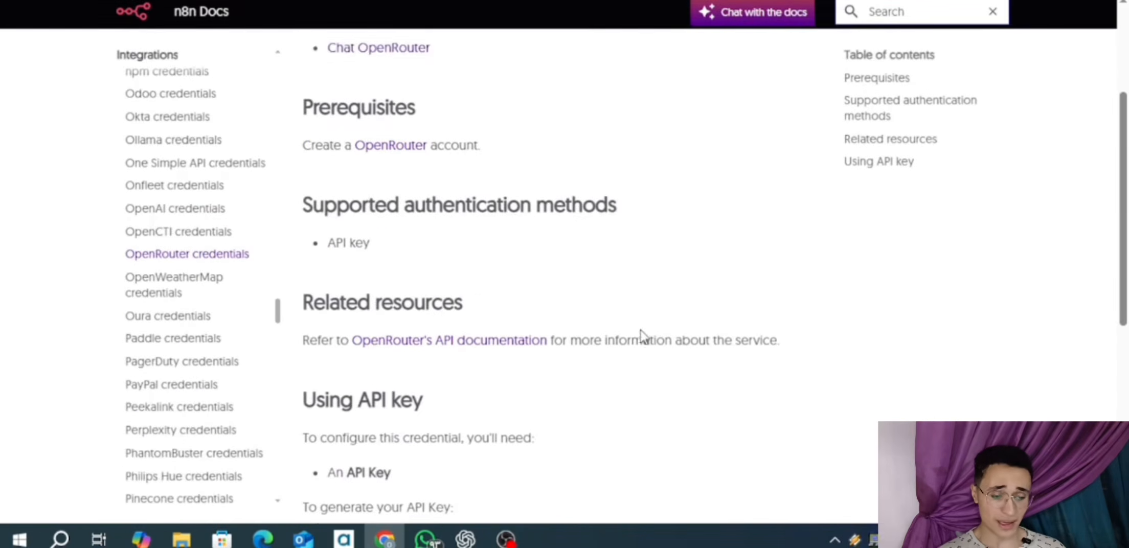
scroll(643, 287, down, 3)
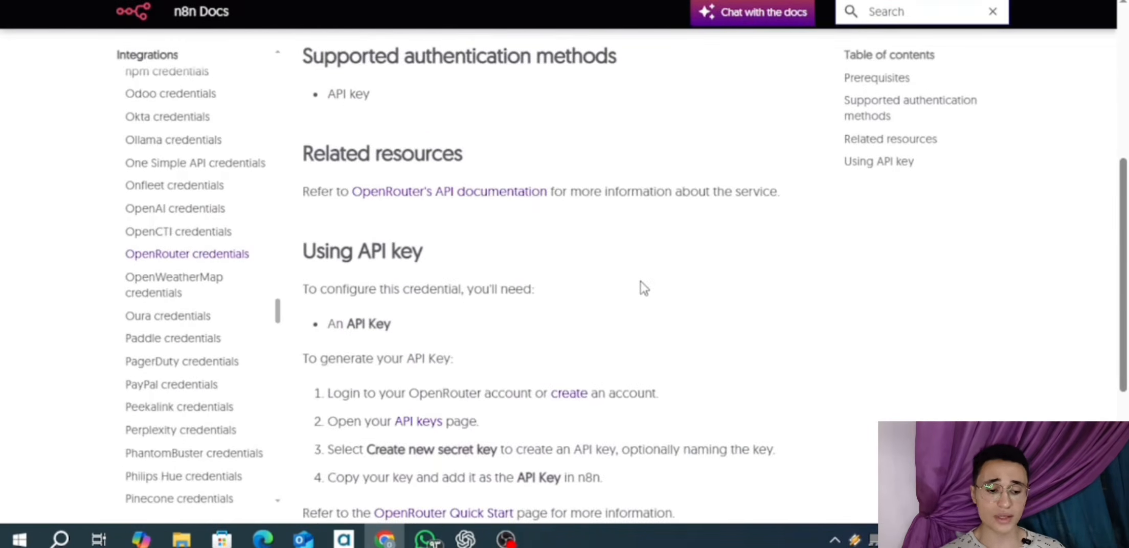
scroll(643, 288, down, 2)
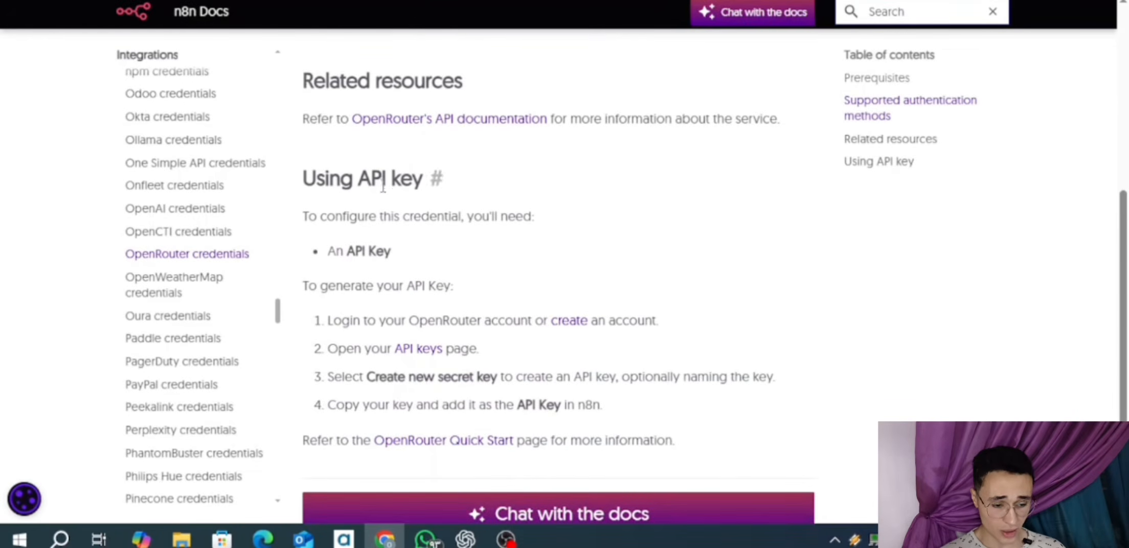
click(582, 325)
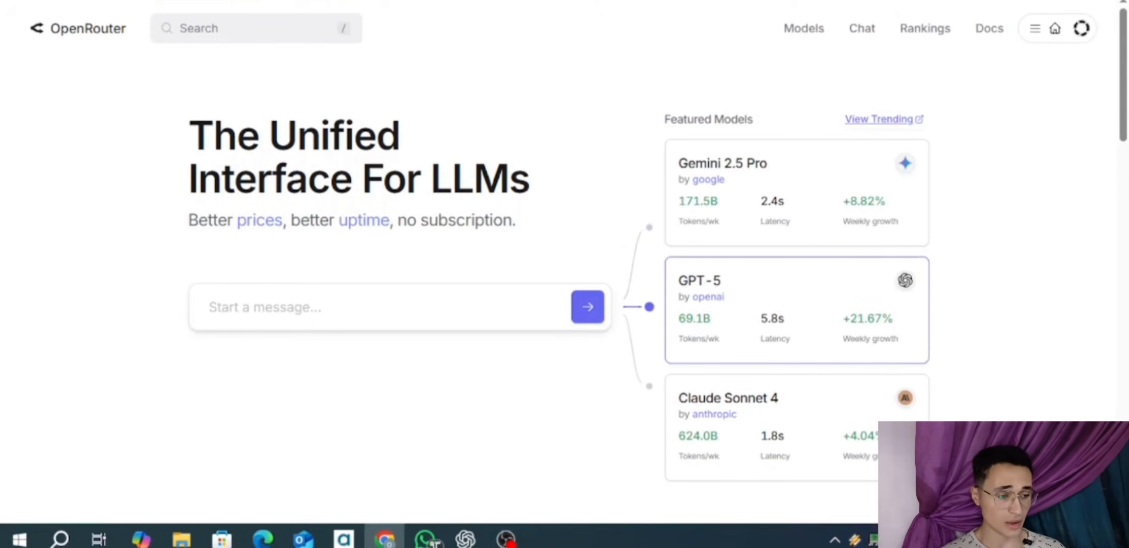
- Return to the n8n docs, follow the link to OpenRouter's API keys page and create a key named n8n8
click(879, 0)
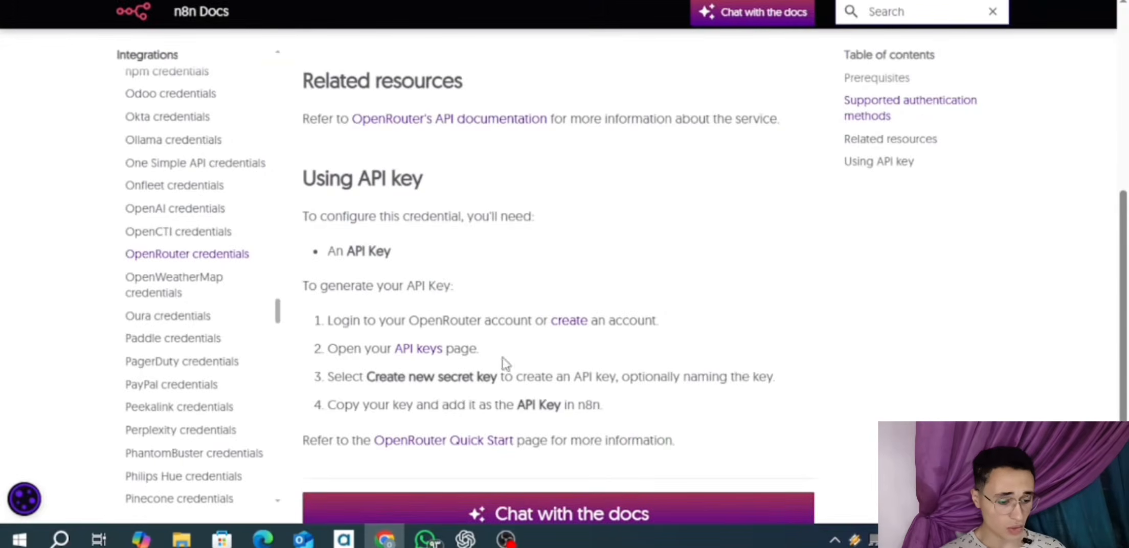
click(430, 353)
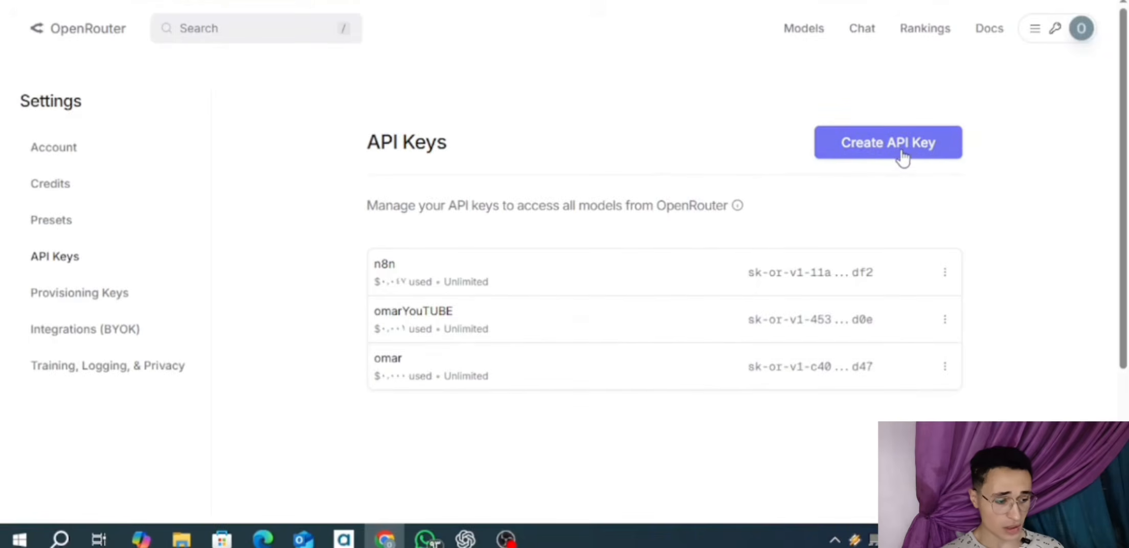
click(903, 159)
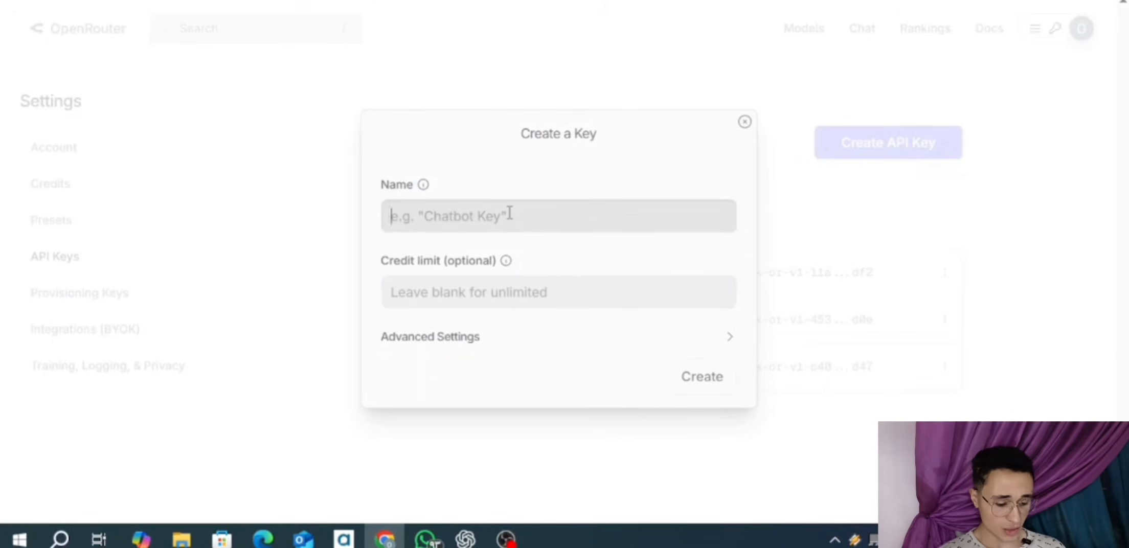
text(n8n8)
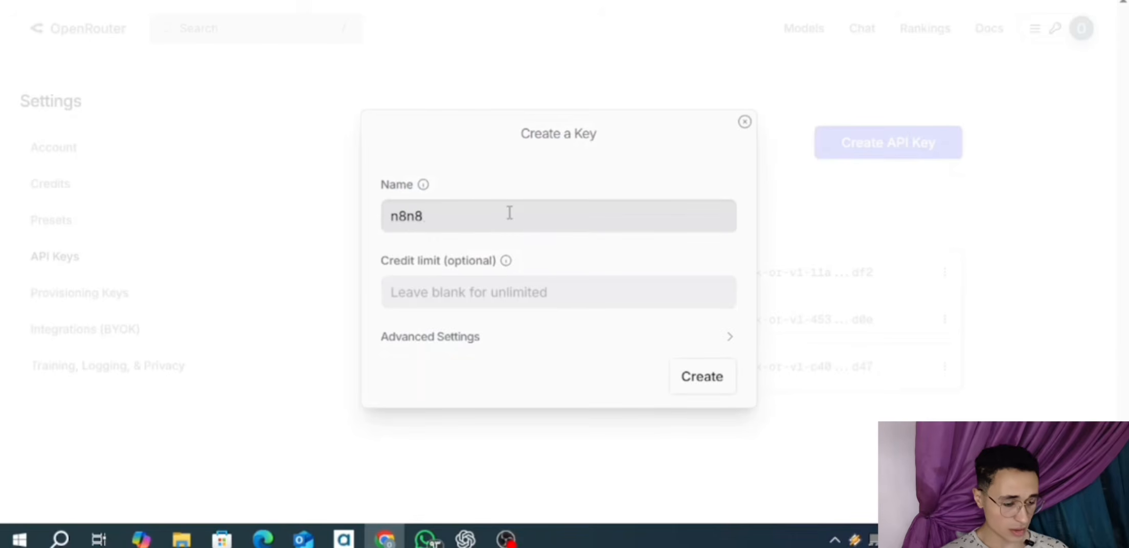
click(712, 369)
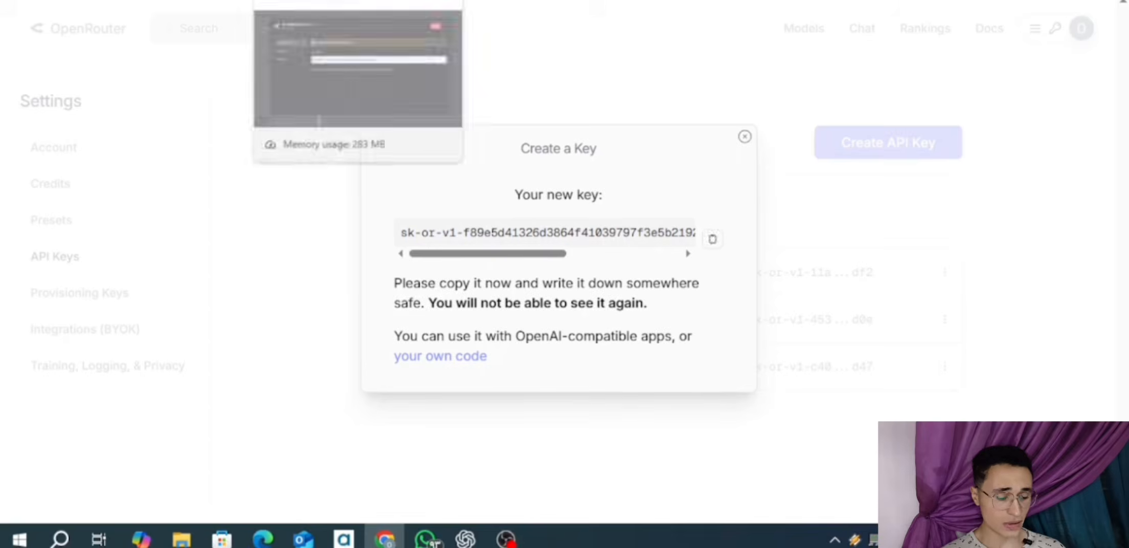
- Switch back to n8n, replace the API key in the OpenRouter credential with the newly created key, save it and close the credential
click(317, 1)
click(671, 212)
key(ctrl+a)
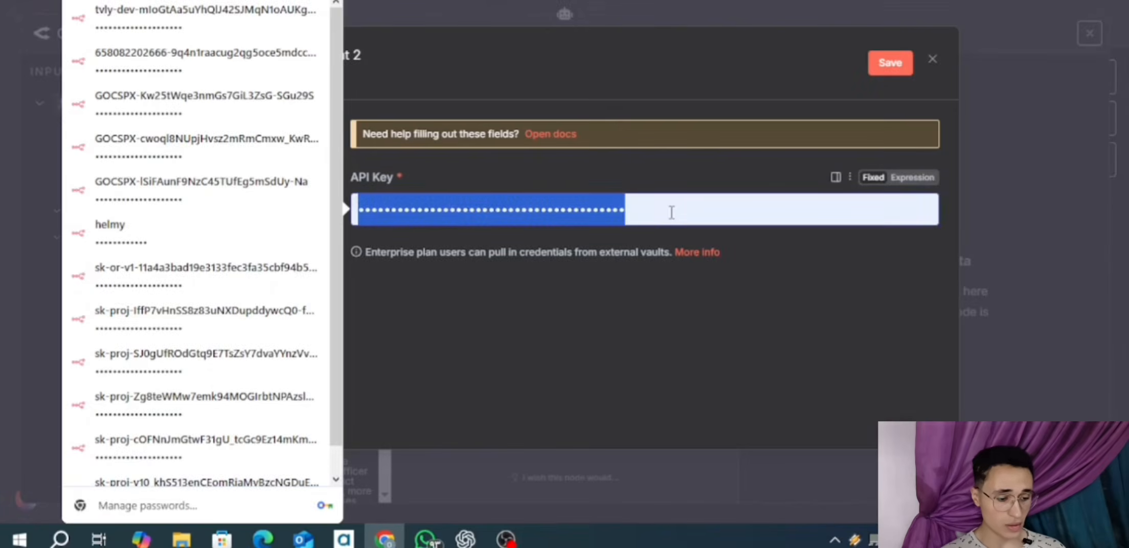
key(ctrl+v)
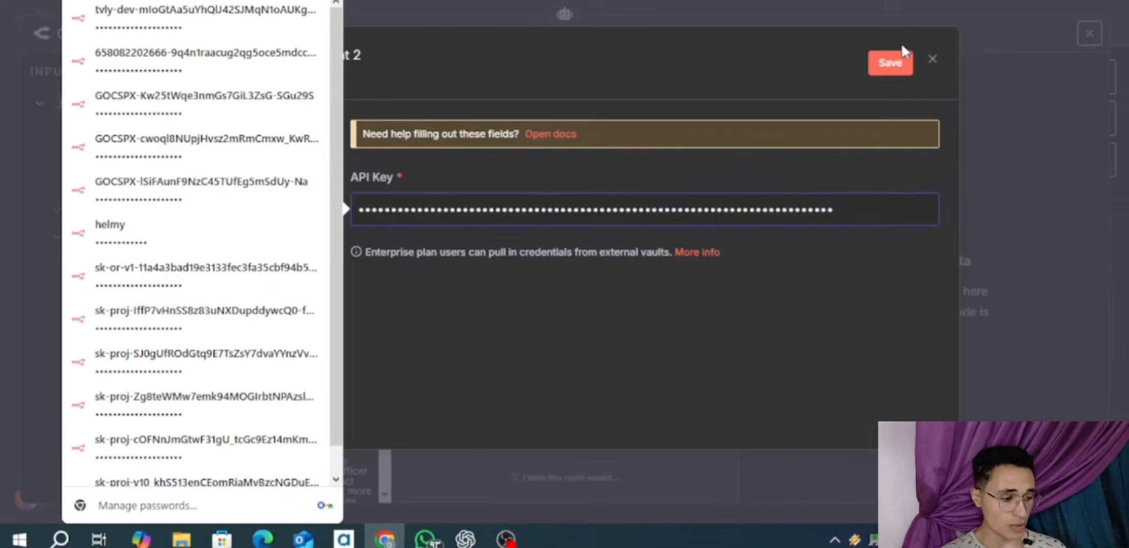
click(900, 65)
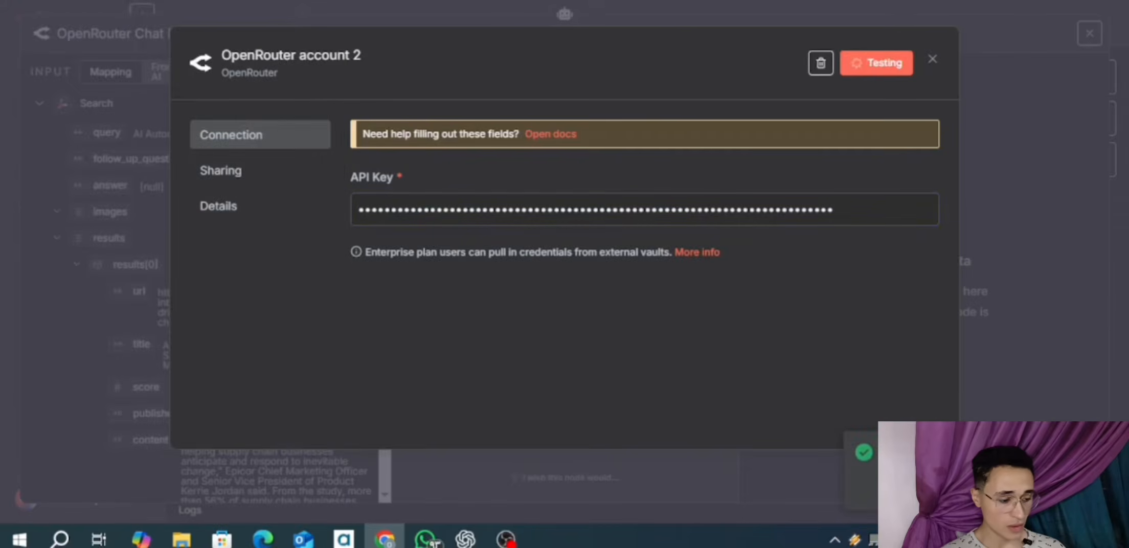
click(1060, 361)
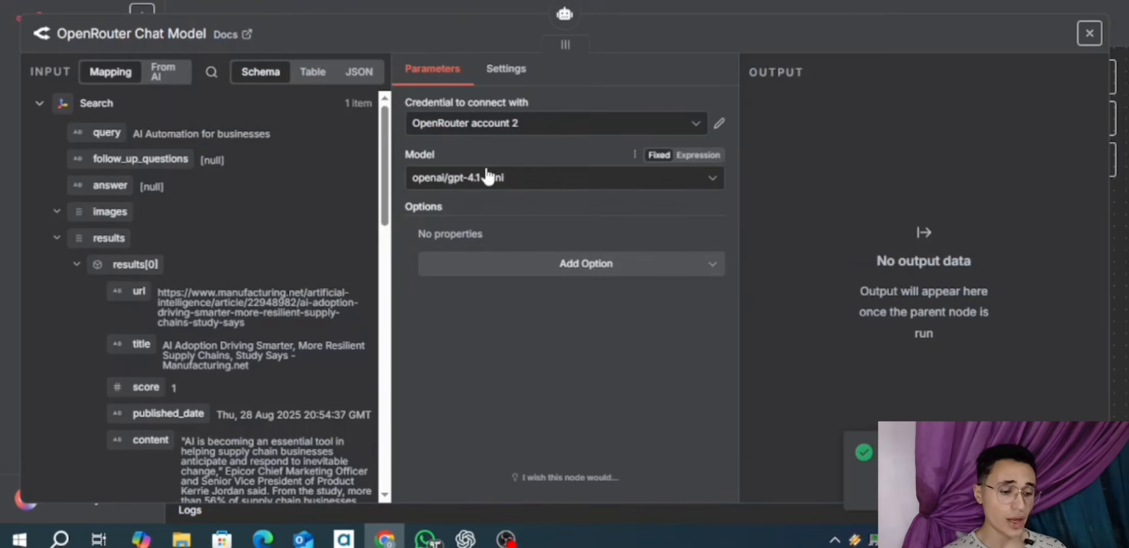
- Set the OpenRouter Chat Model's model to openai/gpt-5-mini and close the node's settings
click(538, 179)
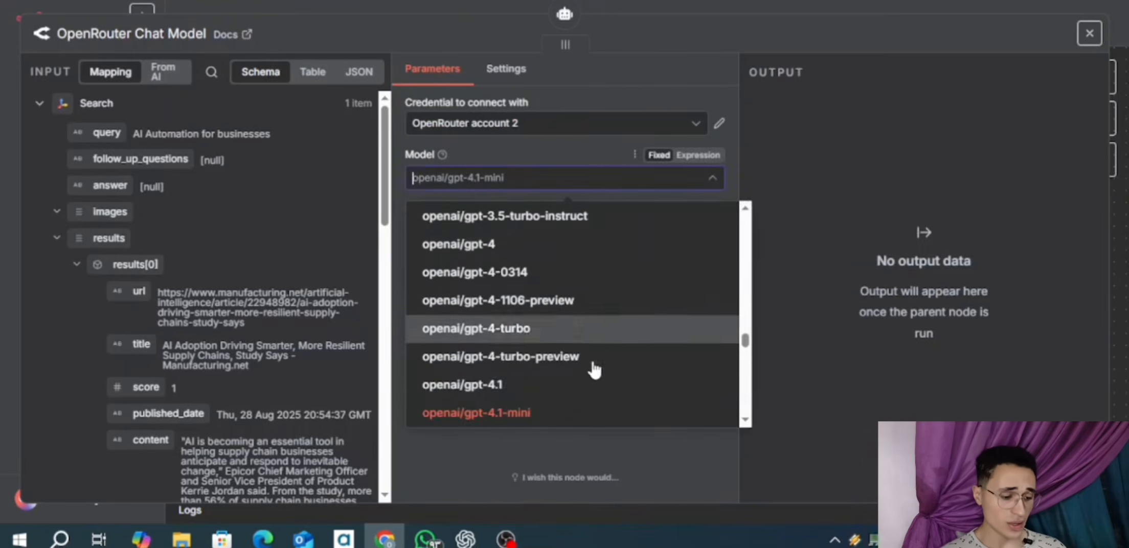
scroll(595, 378, down, 6)
scroll(592, 380, down, 5)
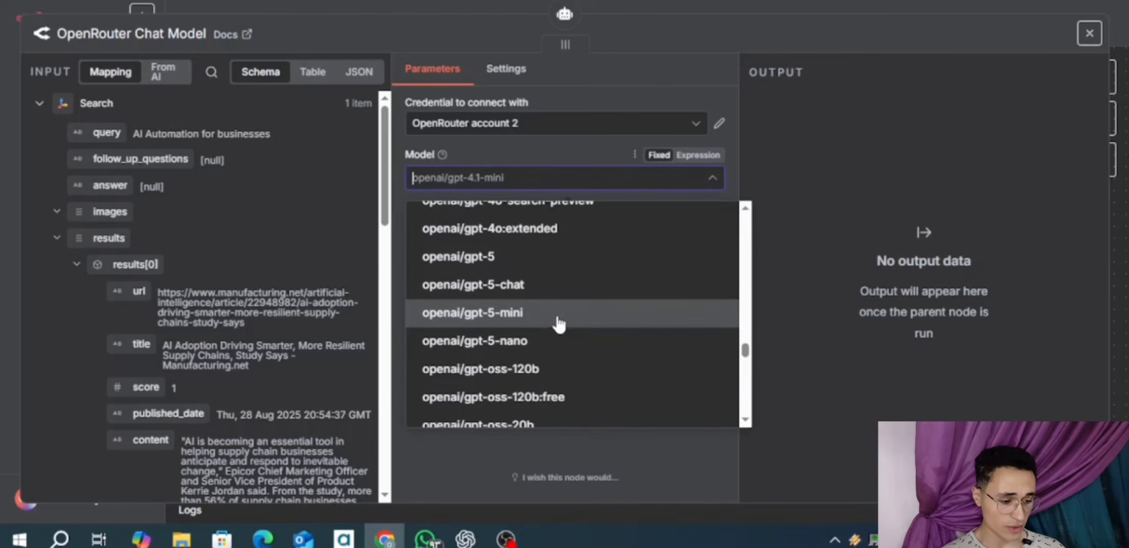
click(503, 315)
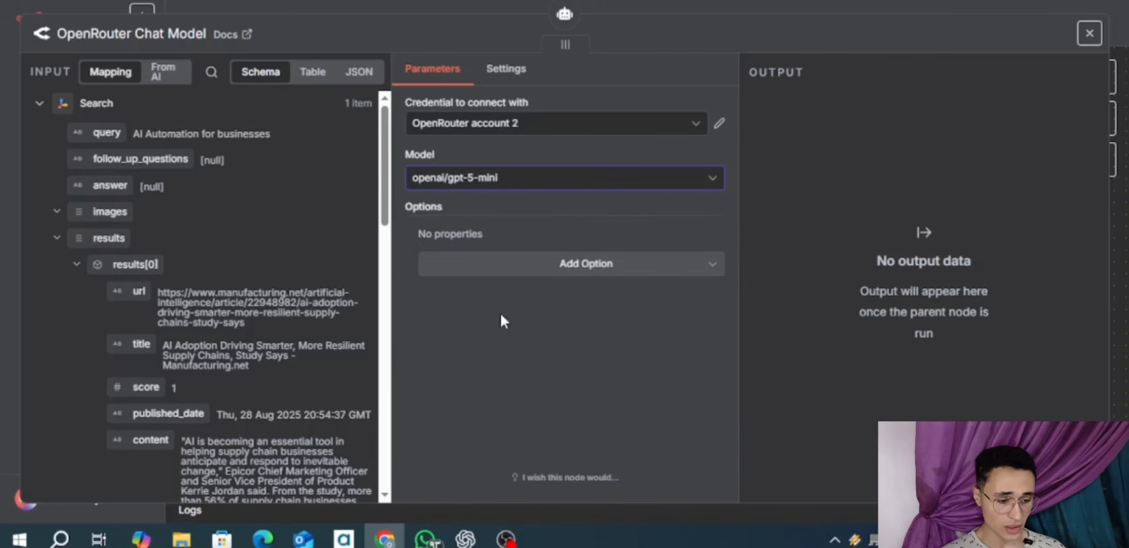
click(645, 2)
scroll(788, 250, right, 2)
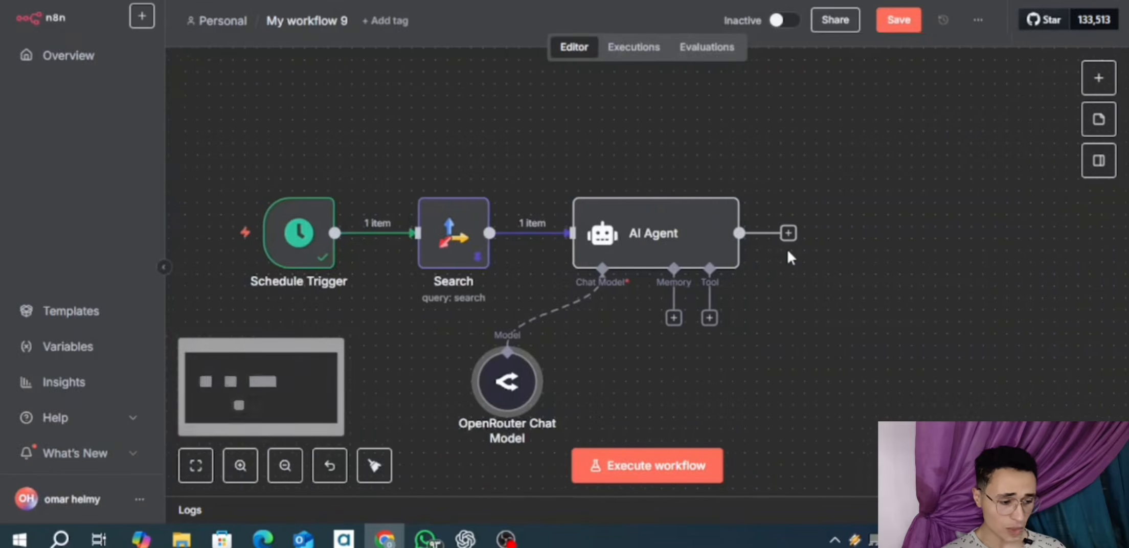
scroll(788, 250, down, 1)
scroll(718, 227, down, 2)
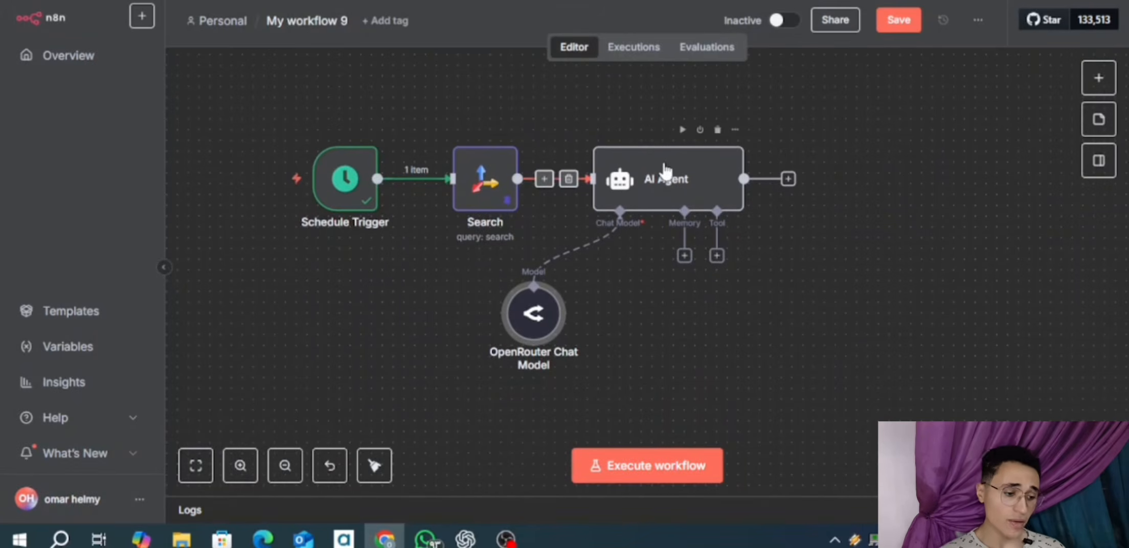
click(665, 170)
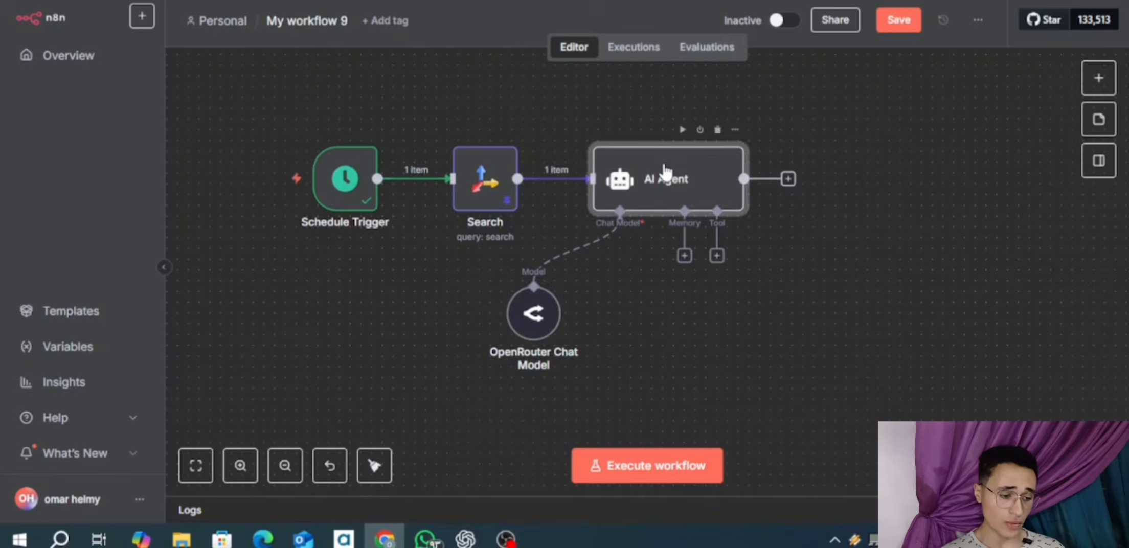
double_click(663, 173)
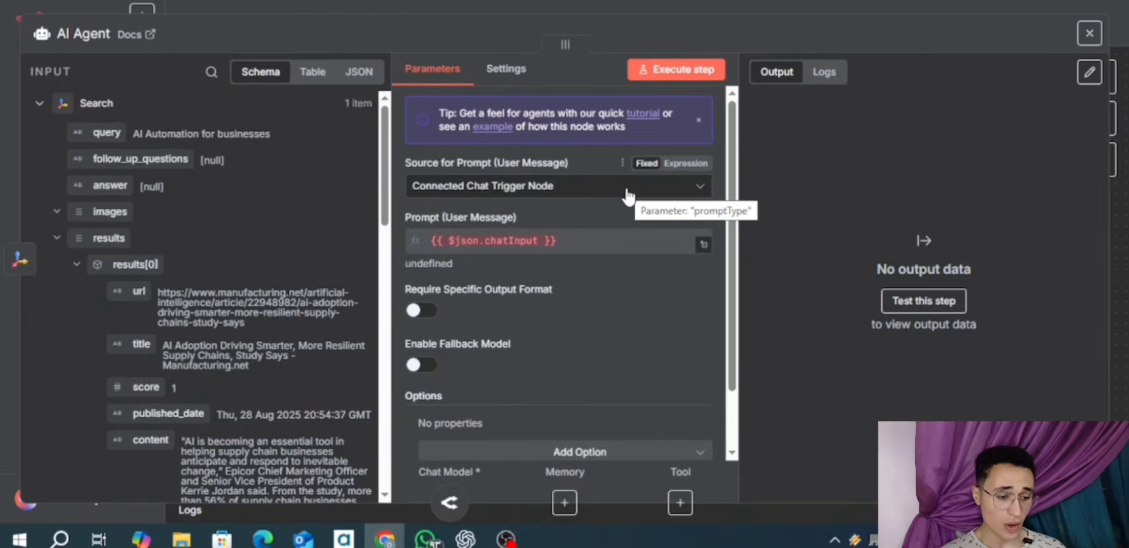
click(532, 190)
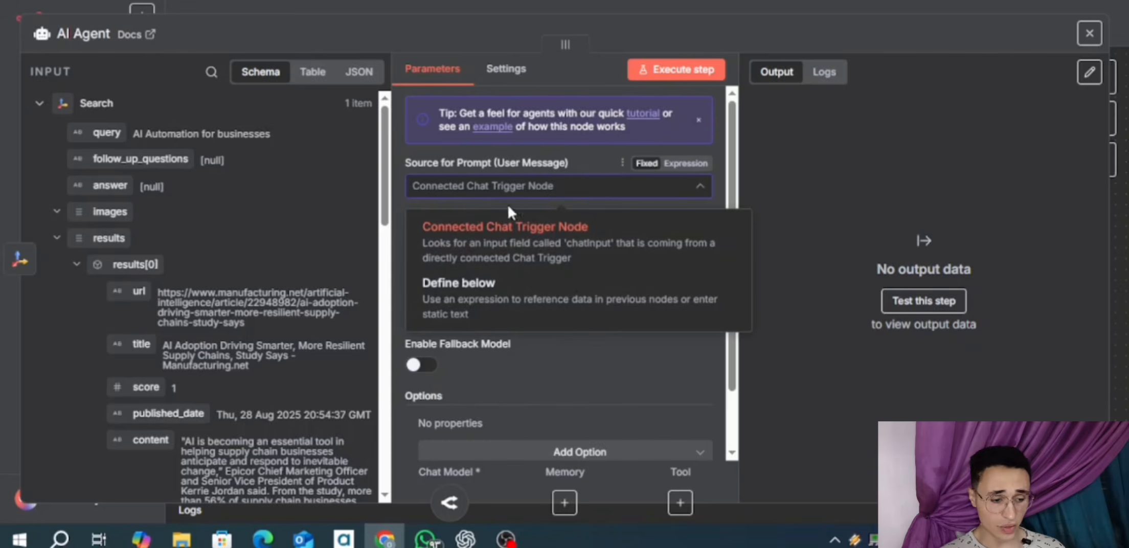
click(498, 5)
mouse_move(346, 218)
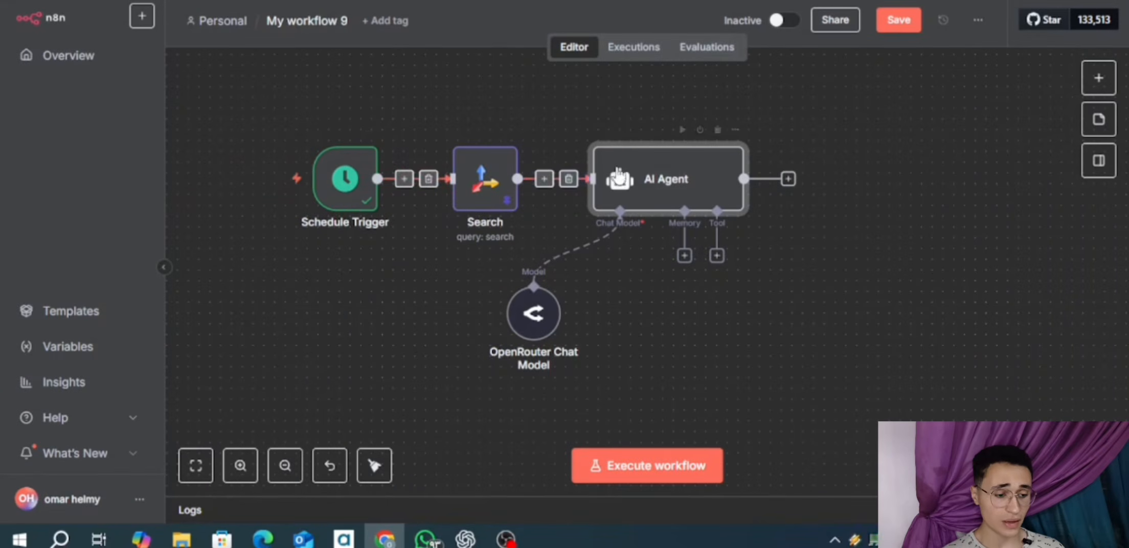
- Set the AI Agent's prompt source to Define below and open its user message as an expression in the expanded editor
double_click(652, 179)
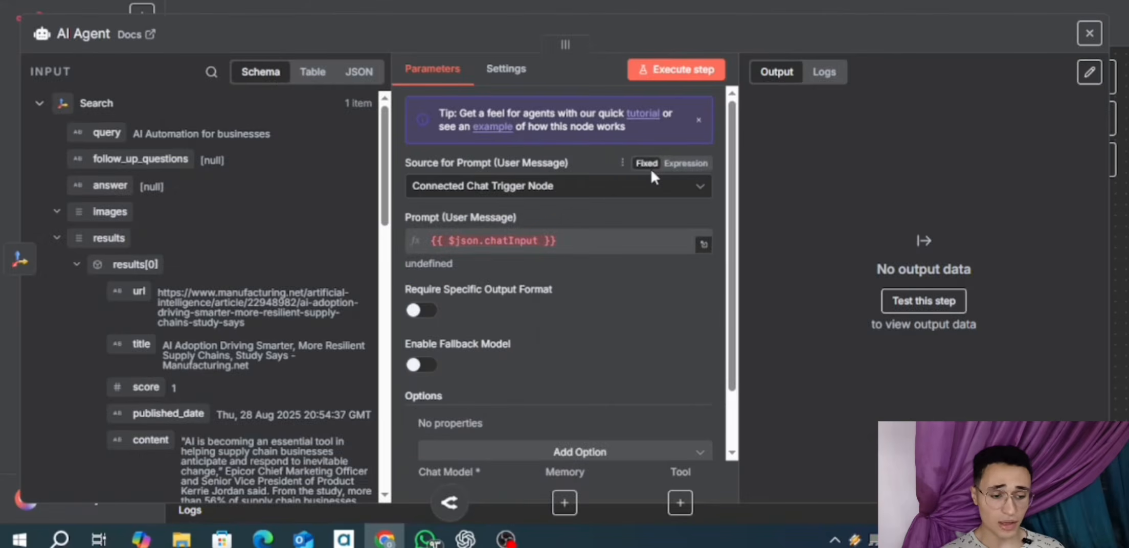
click(620, 196)
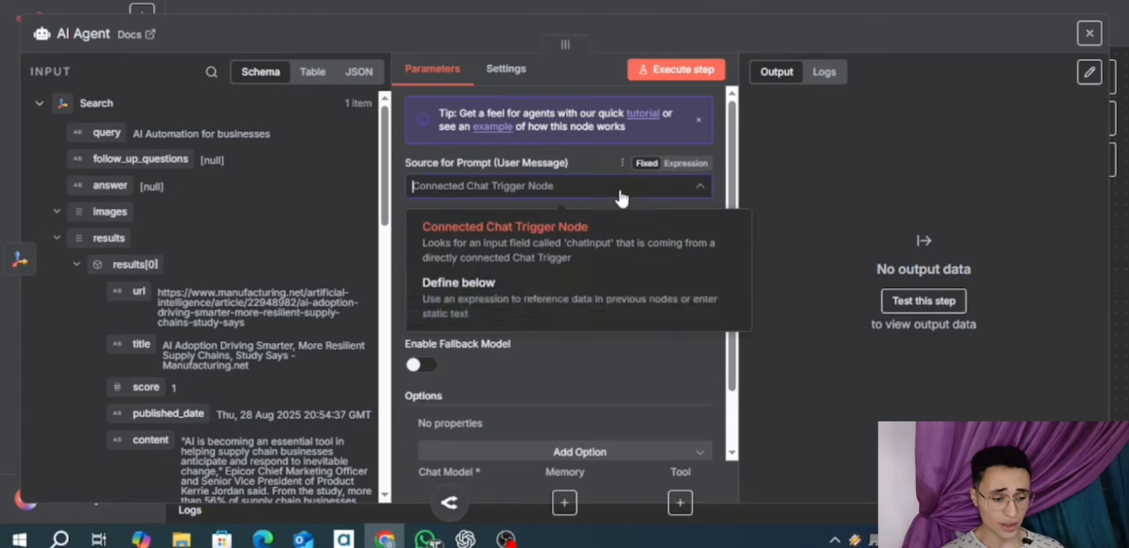
click(529, 303)
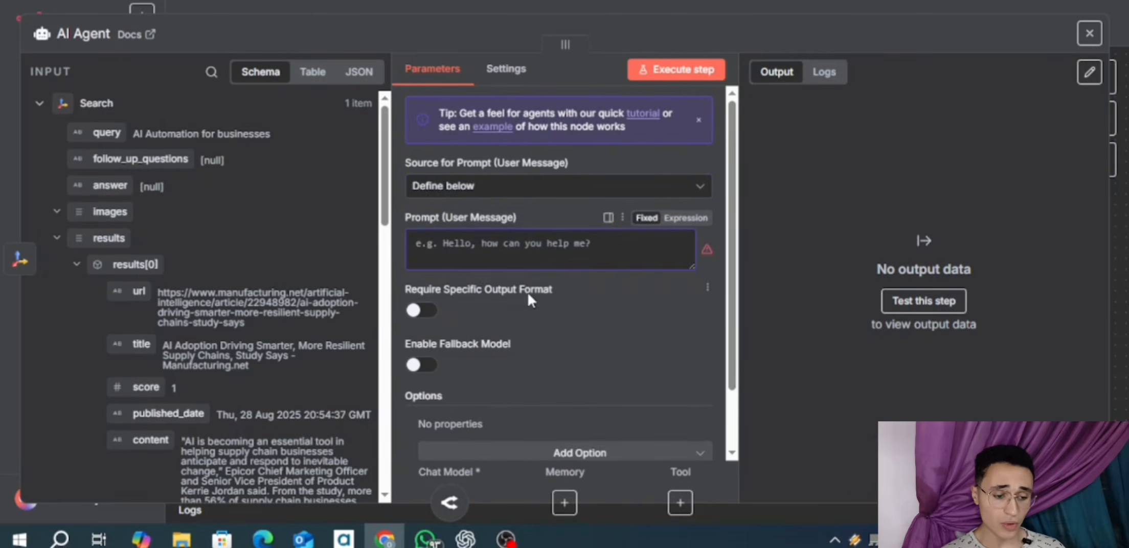
click(560, 243)
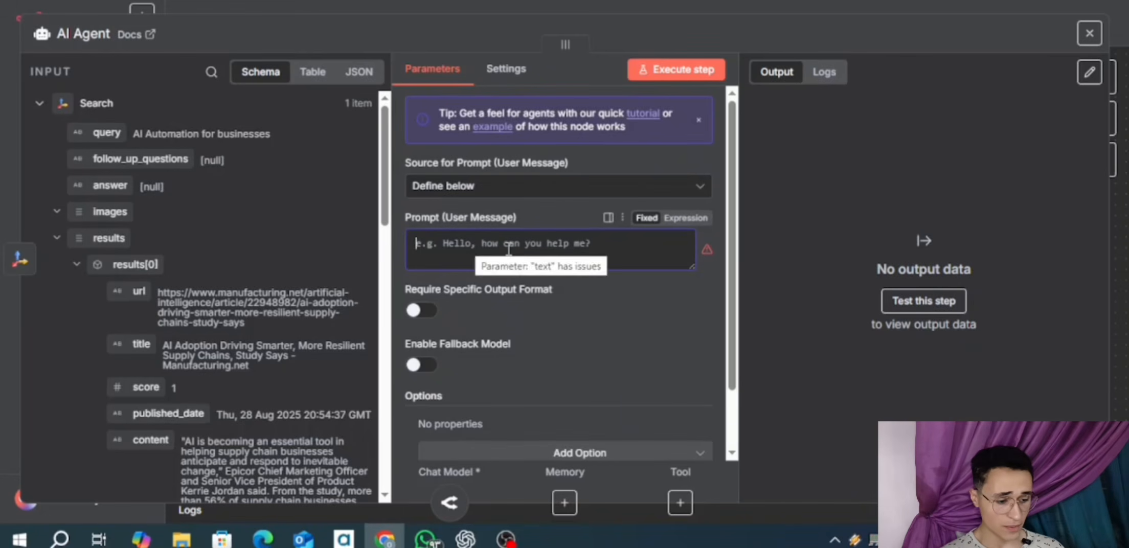
click(690, 220)
click(687, 218)
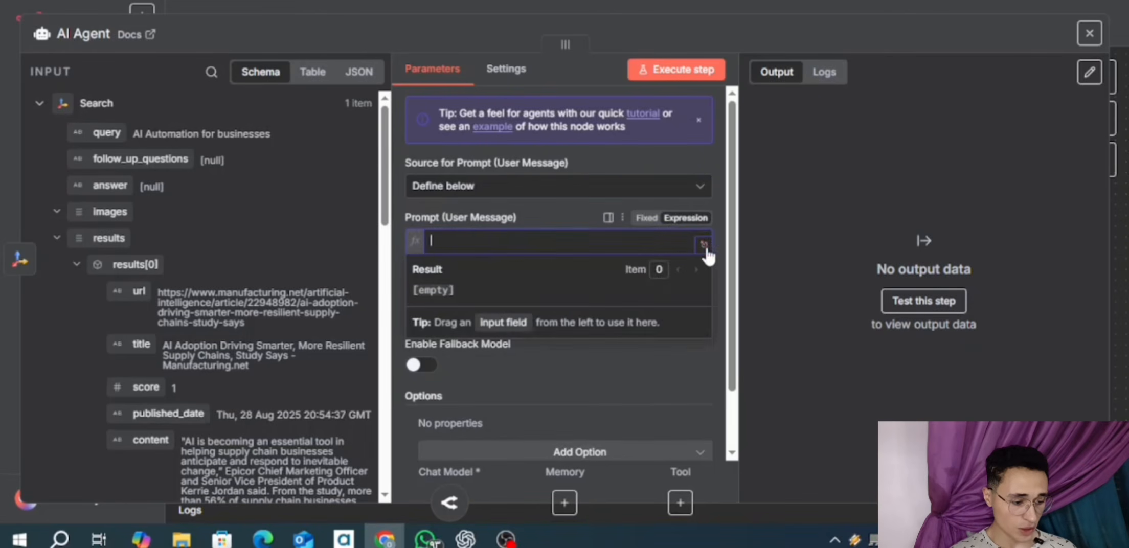
click(704, 245)
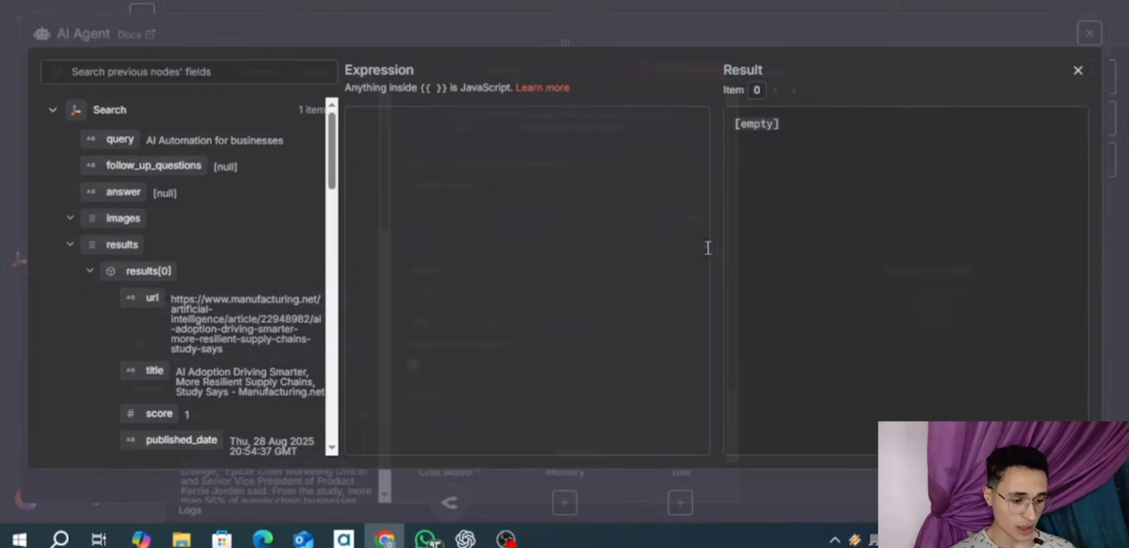
- Write "article 1:" in the prompt expression, followed by the url and title fields of results[0] from the Search node
click(444, 136)
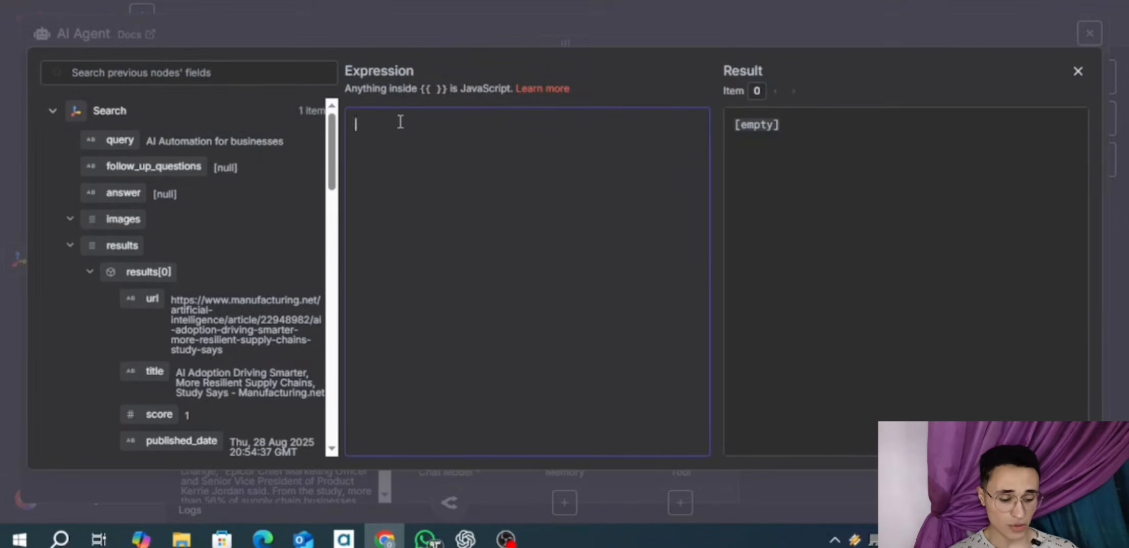
text(article 1:)
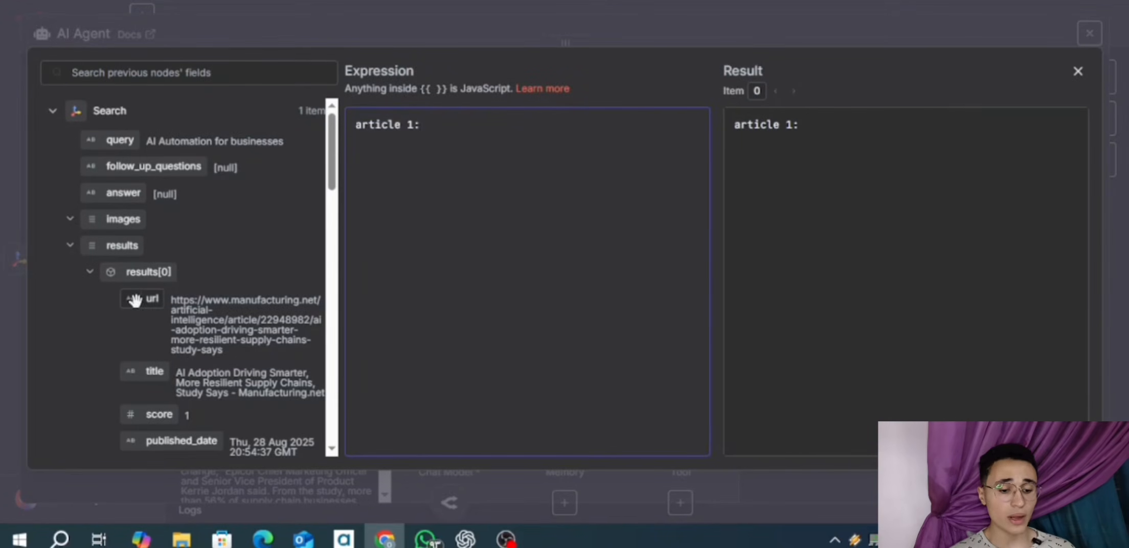
drag(131, 308, 450, 125)
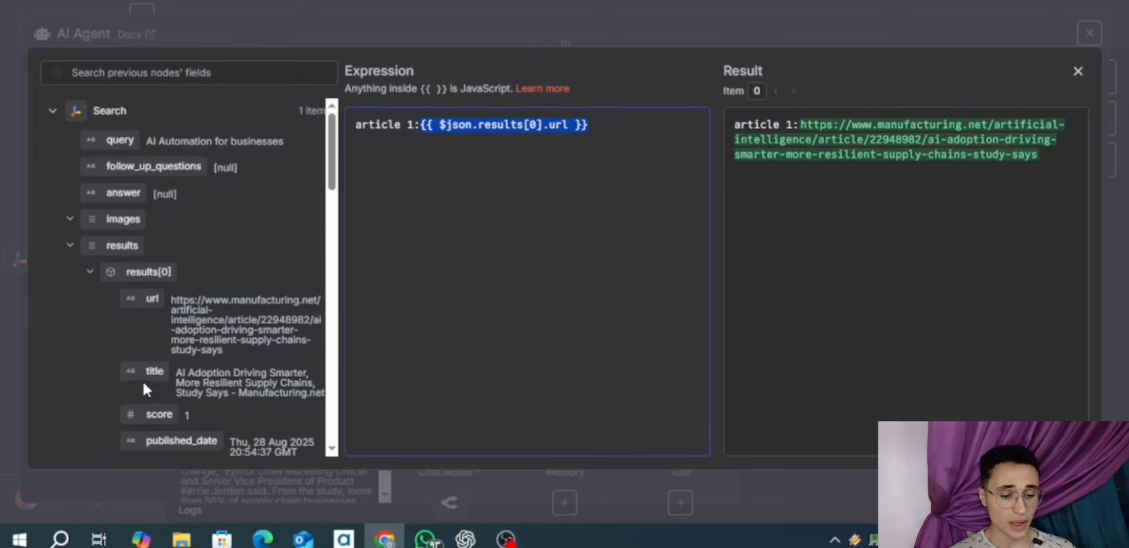
drag(144, 376, 366, 229)
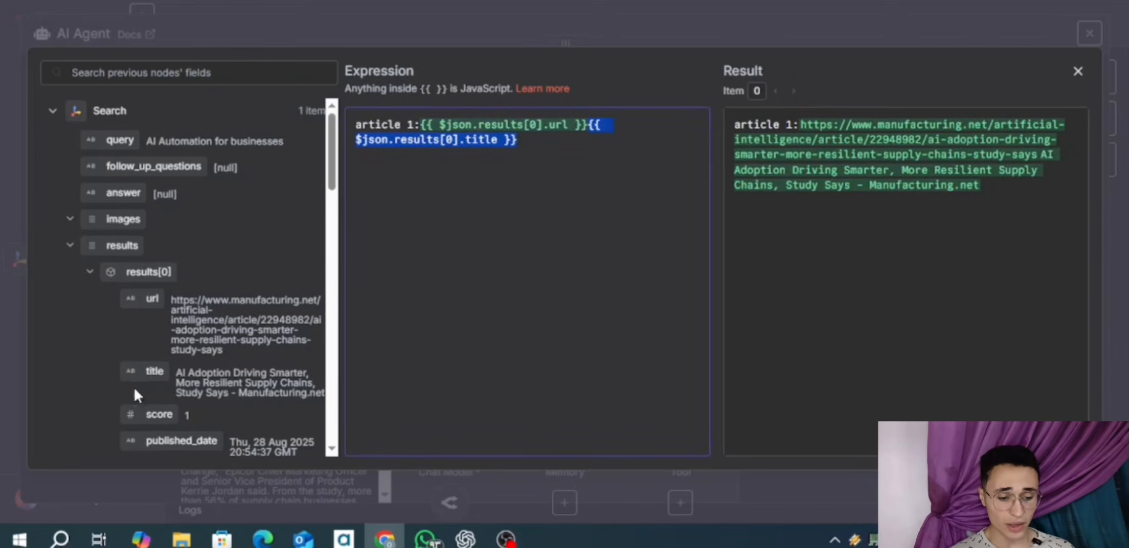
- Try adding the content field of results[0] to the article 1 line and remove it again
scroll(168, 429, down, 3)
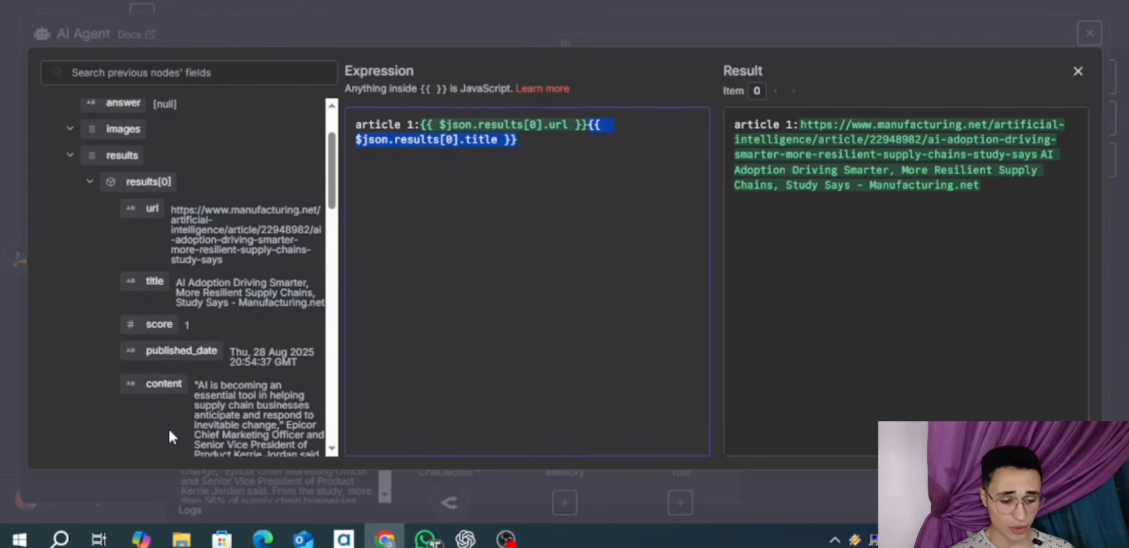
drag(159, 311, 485, 169)
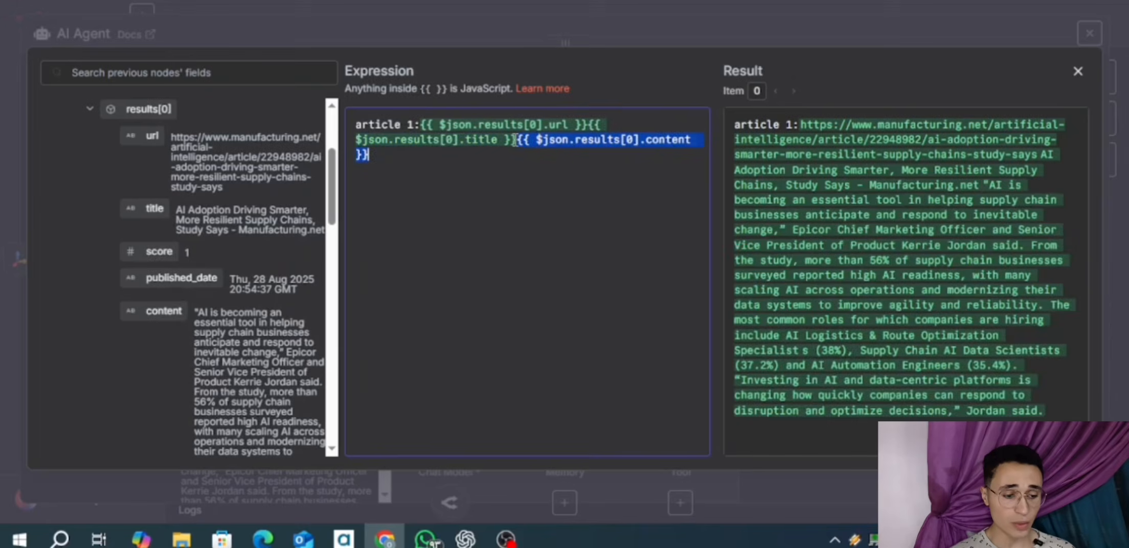
key(BackSpace)
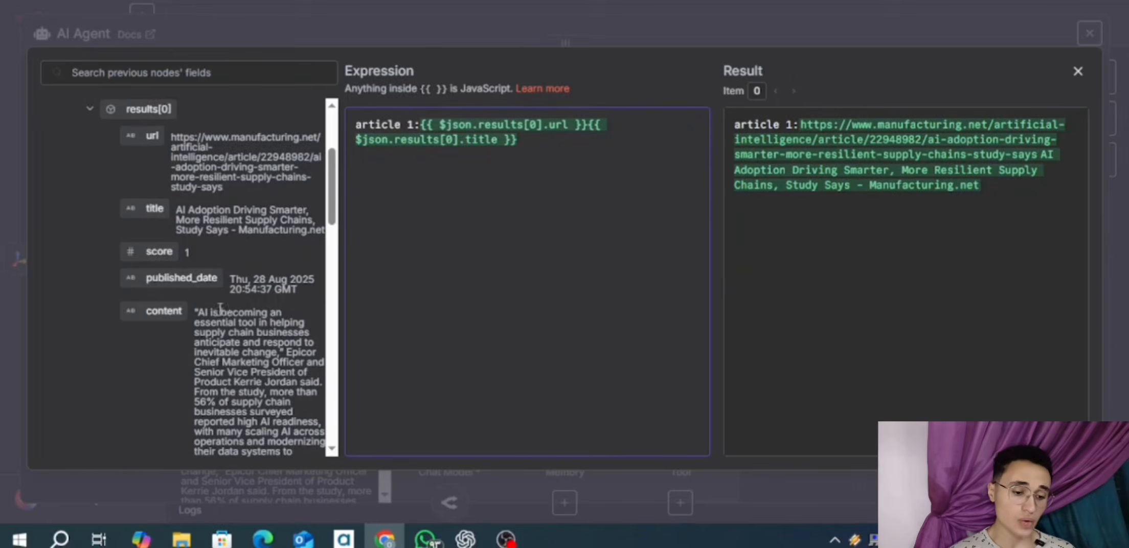
- Check the remaining search result fields and clear the whole article 1 text from the AI Agent's prompt expression
scroll(220, 307, down, 15)
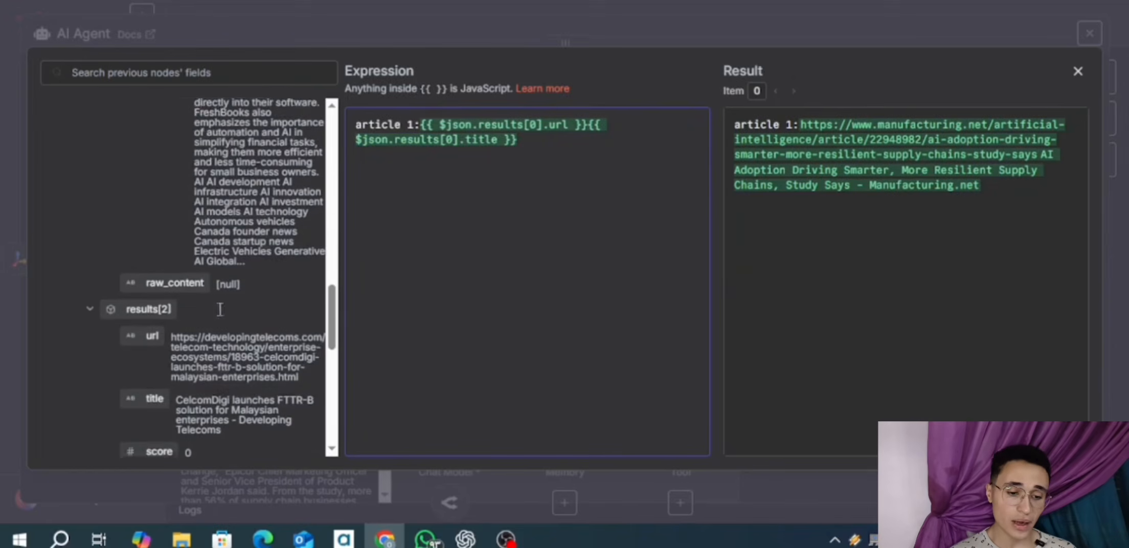
scroll(220, 309, down, 10)
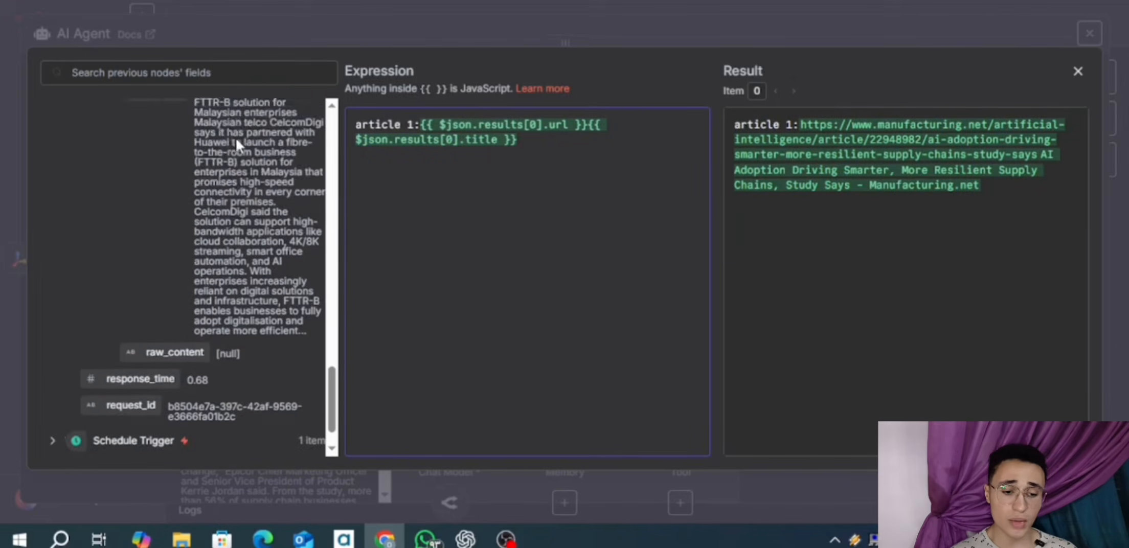
scroll(235, 137, up, 5)
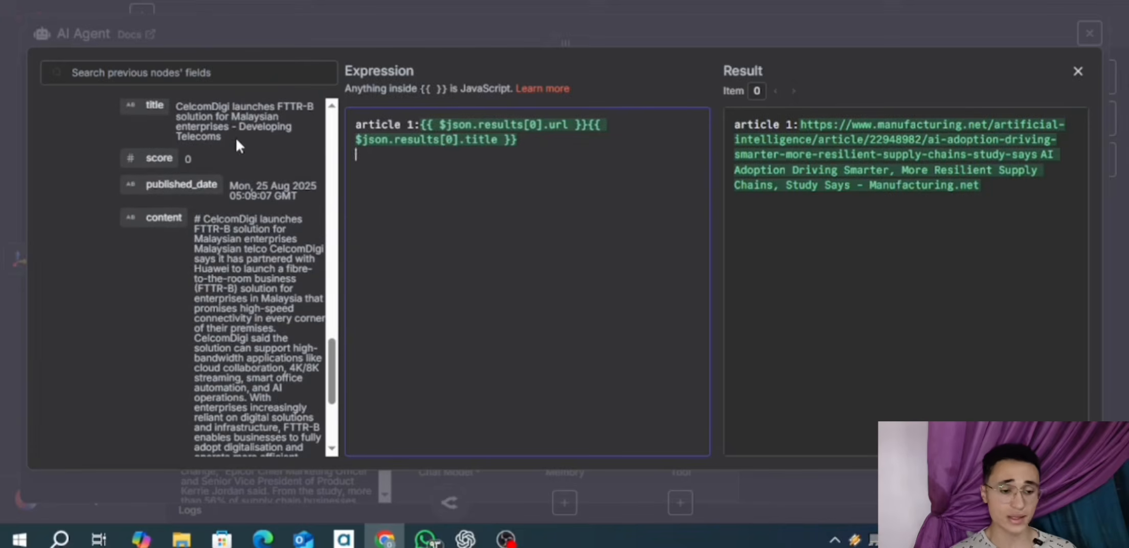
scroll(289, 236, up, 3)
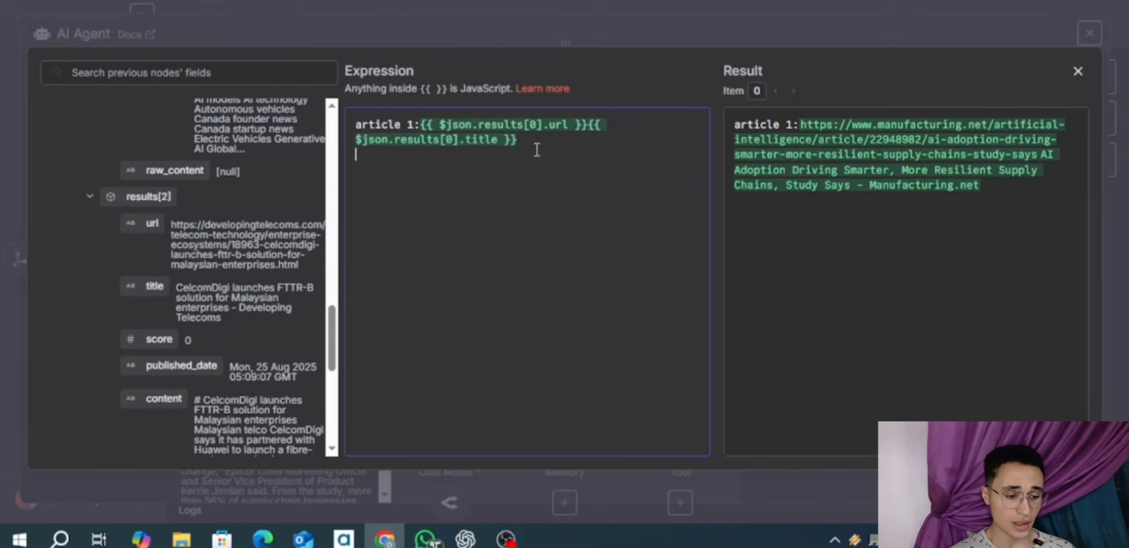
drag(536, 149, 212, 92)
key(BackSpace)
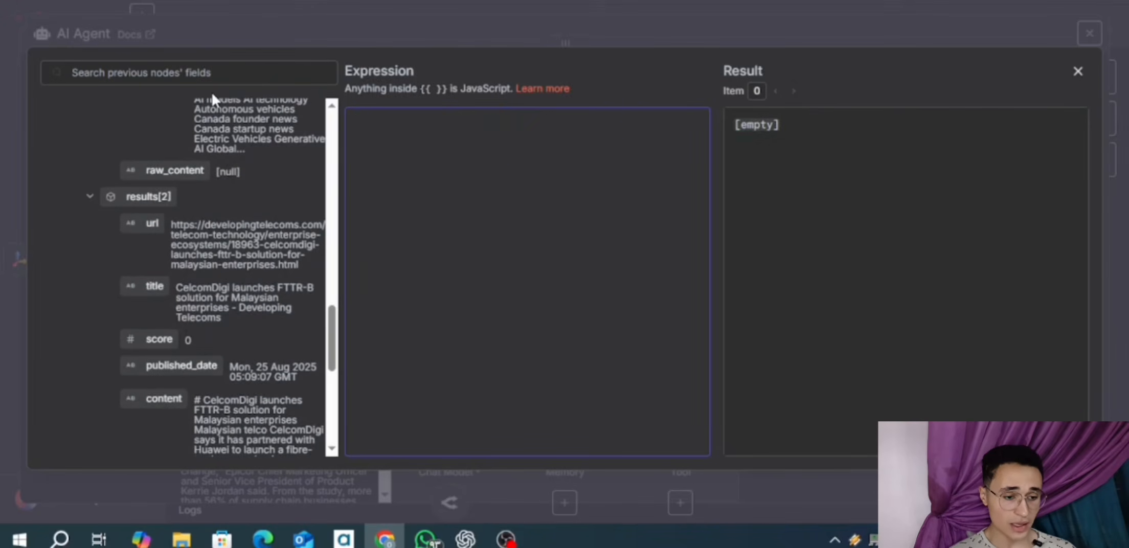
- Copy the Planning Agent's user message function from the Newsletter Automation Resource Pack document into the AI Agent's empty prompt expression
click(356, 0)
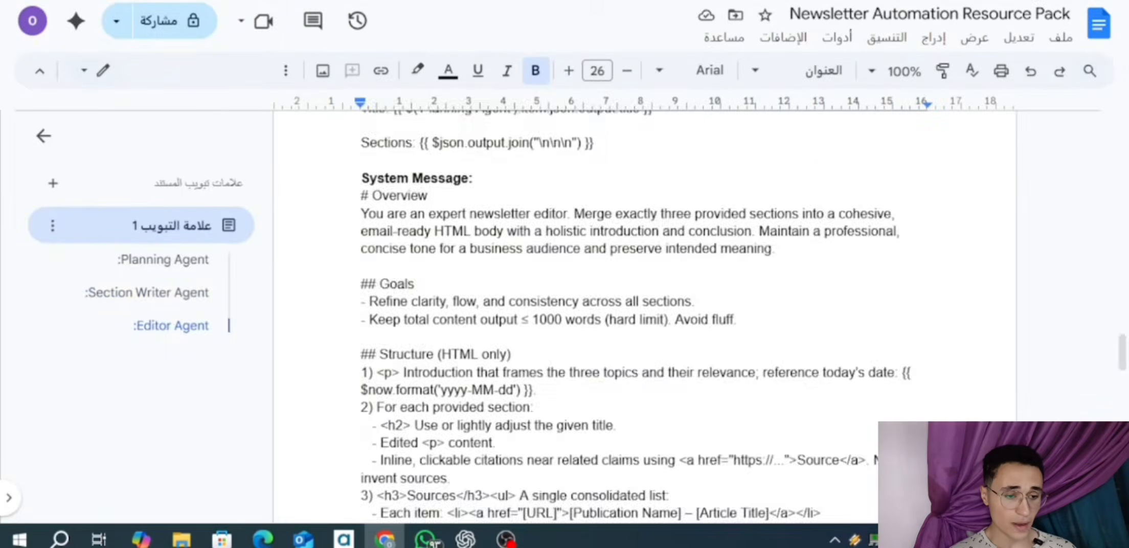
scroll(537, 181, up, 20)
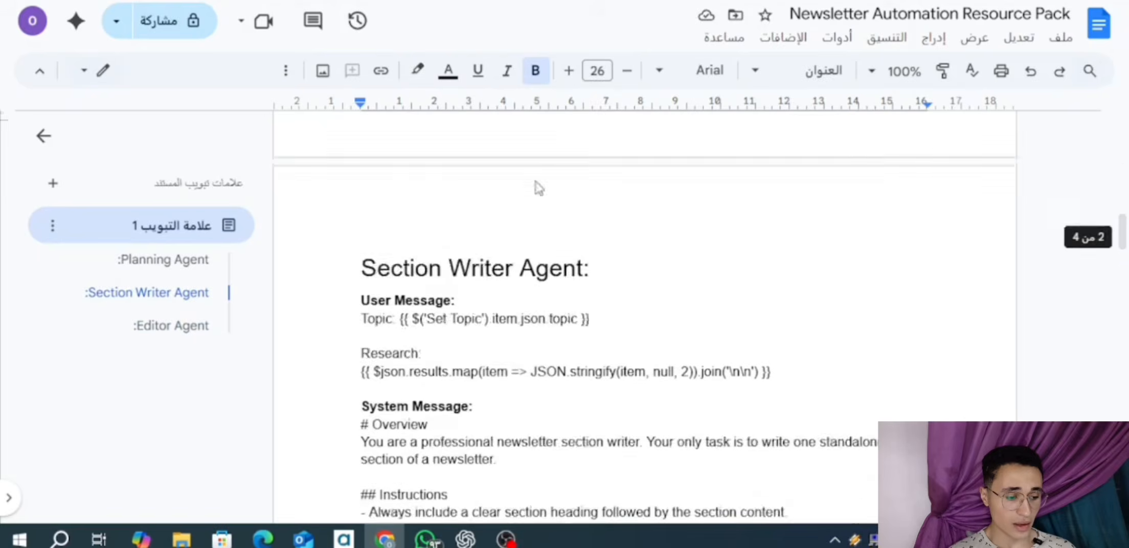
scroll(537, 182, up, 4)
scroll(537, 181, down, 4)
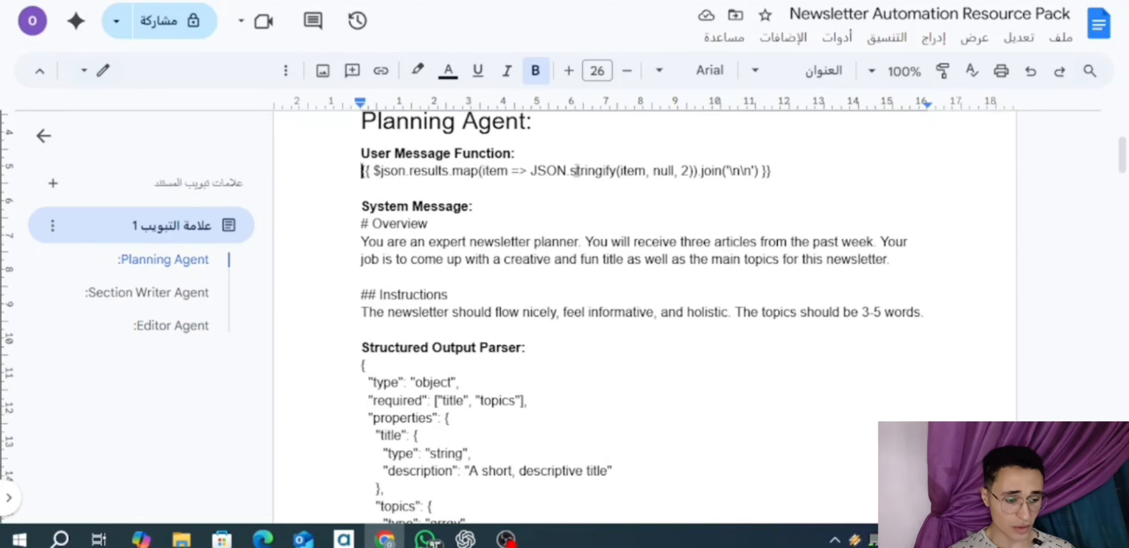
drag(360, 174, 782, 175)
key(ctrl+c)
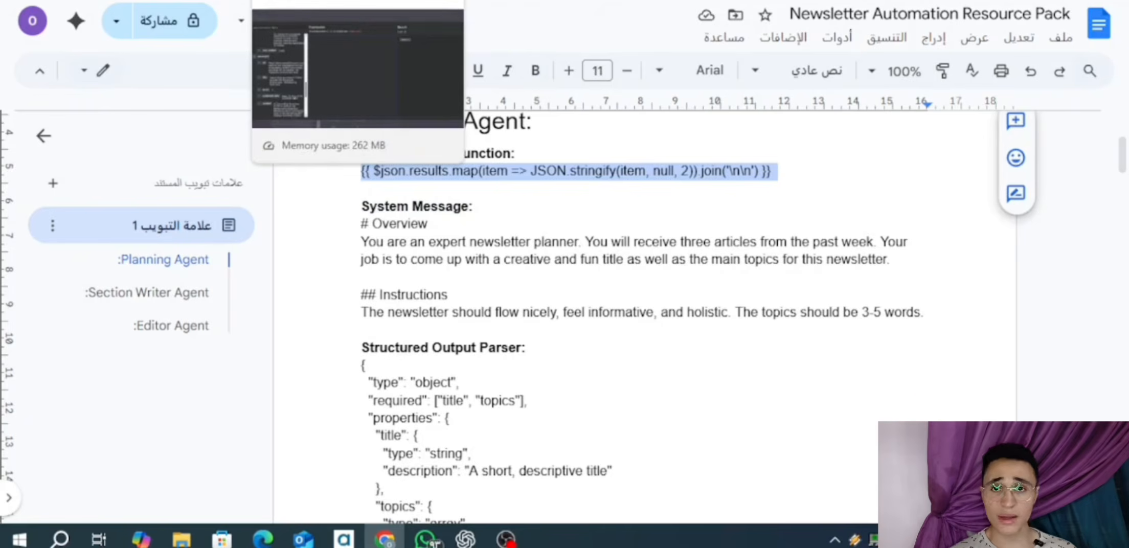
click(353, 1)
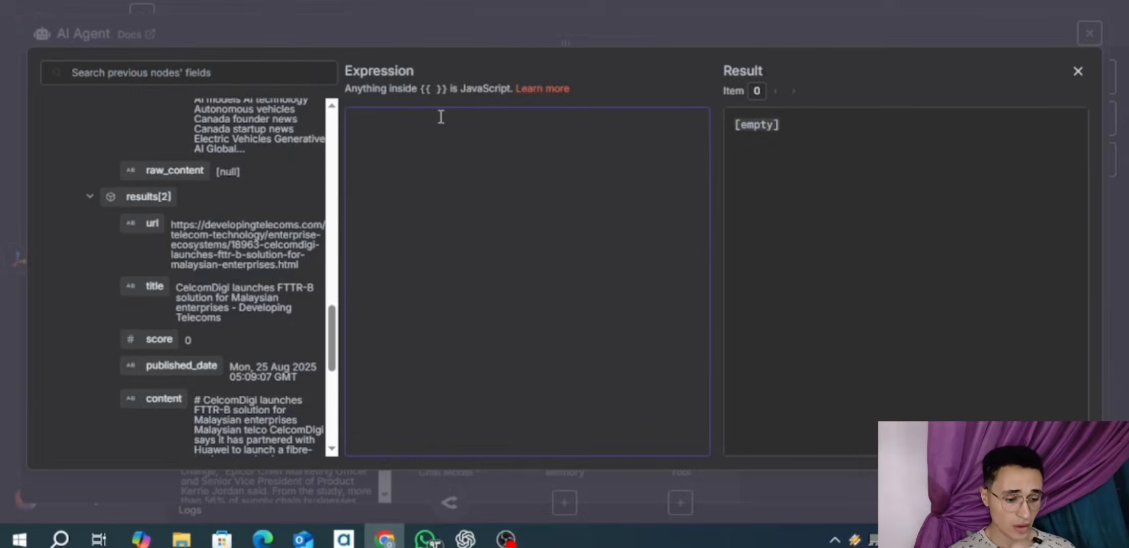
key(ctrl+v)
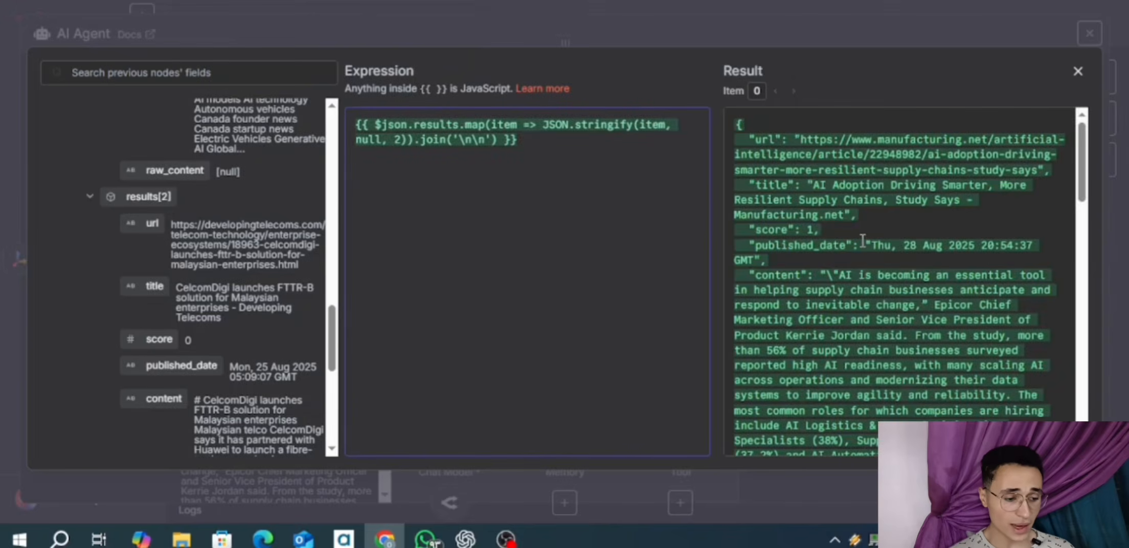
- Compare the Search node's result fields with the prompt expression's evaluated result, examining each article's url, title, date and content
scroll(219, 266, up, 15)
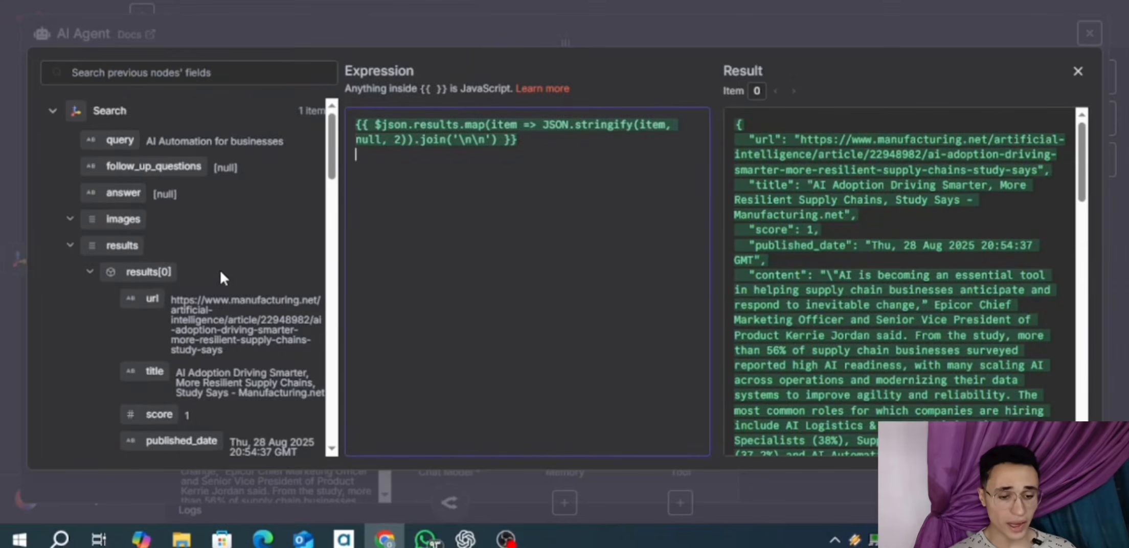
scroll(169, 262, down, 2)
scroll(169, 263, down, 5)
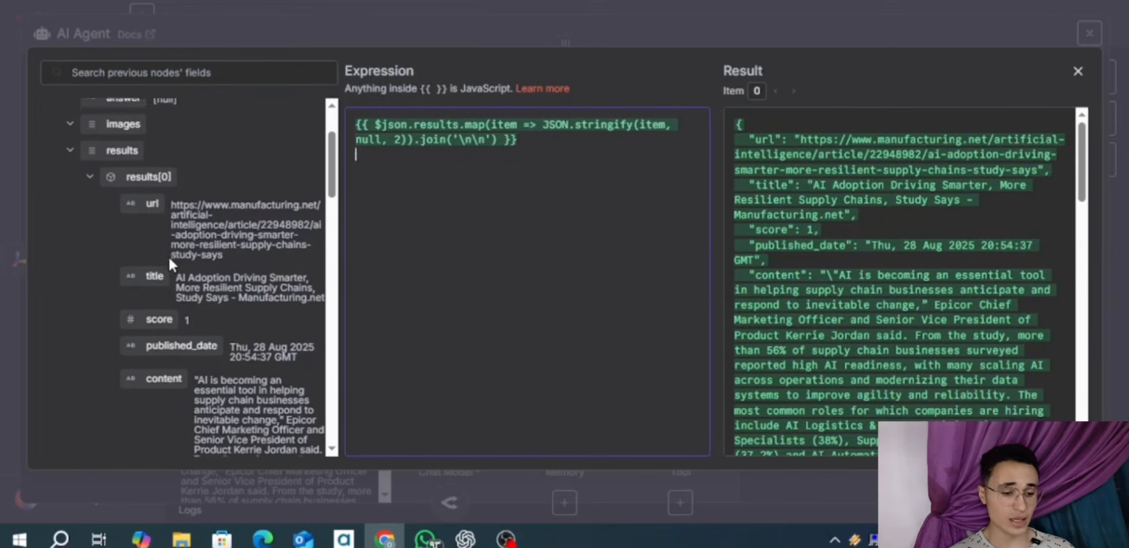
scroll(172, 264, down, 1)
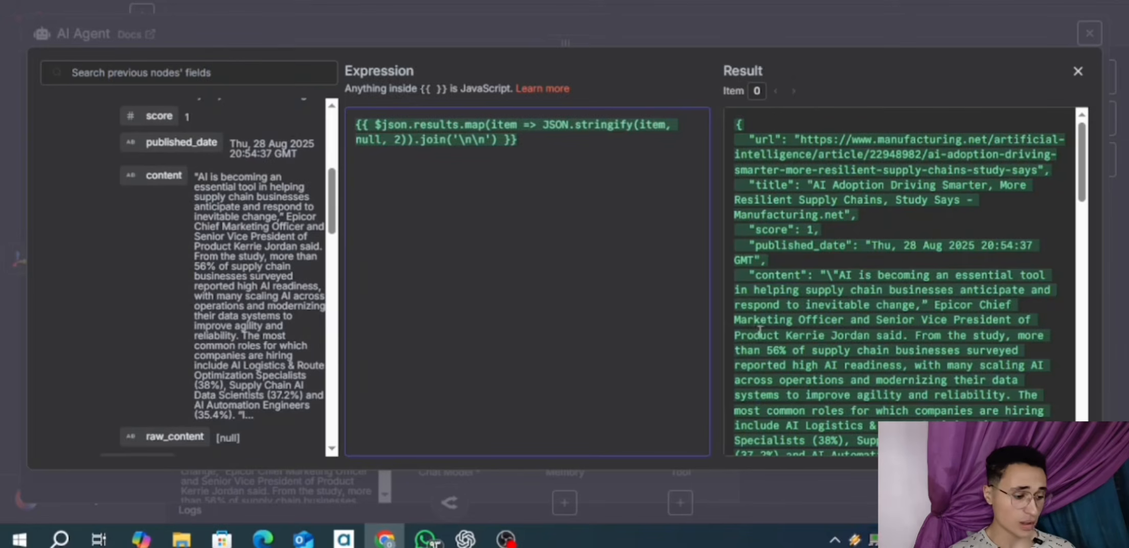
scroll(761, 317, down, 6)
scroll(762, 300, down, 3)
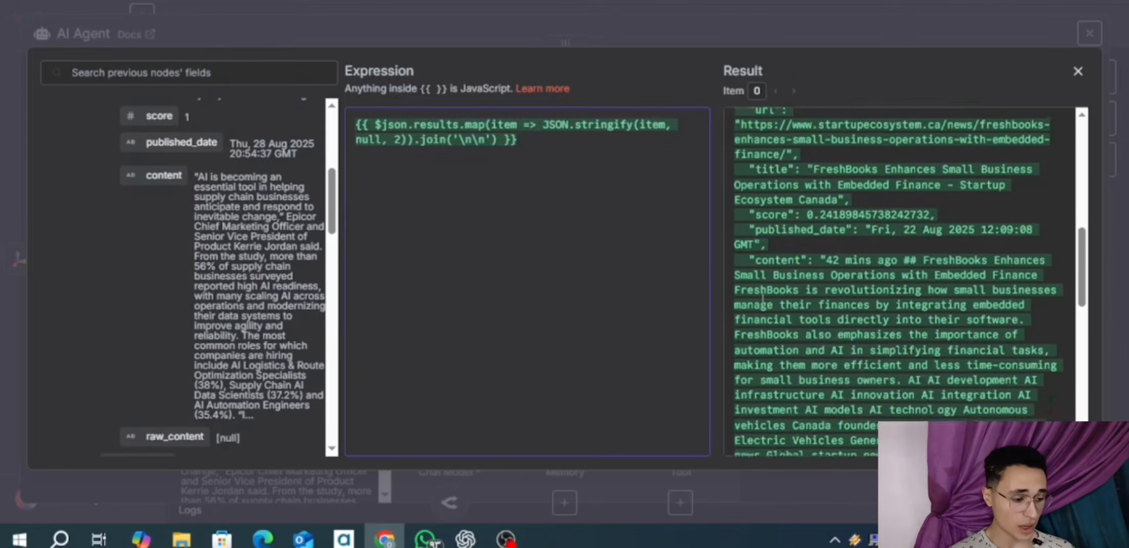
scroll(762, 299, up, 9)
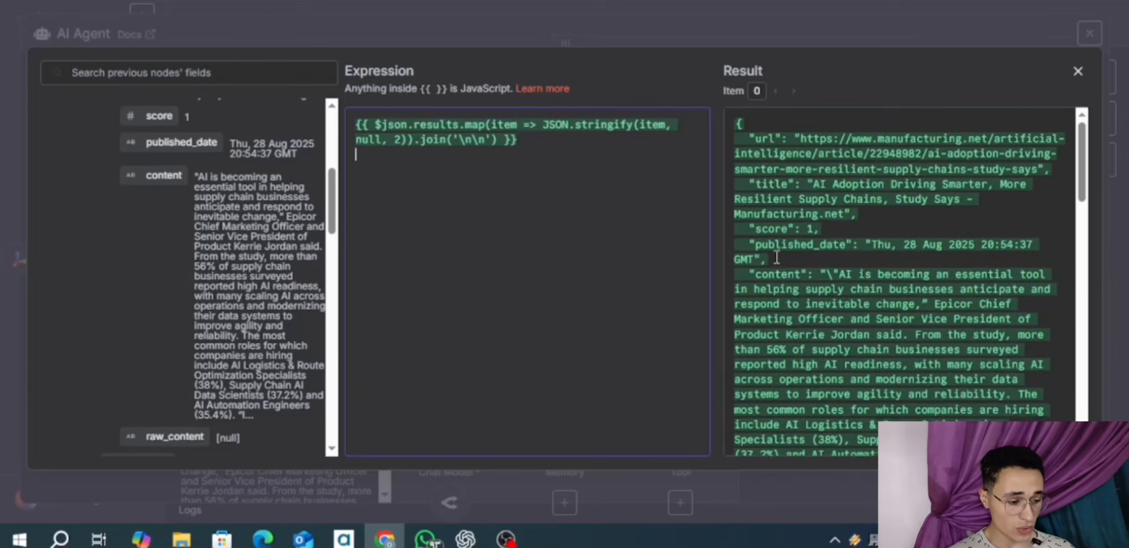
scroll(798, 246, down, 2)
scroll(802, 243, down, 10)
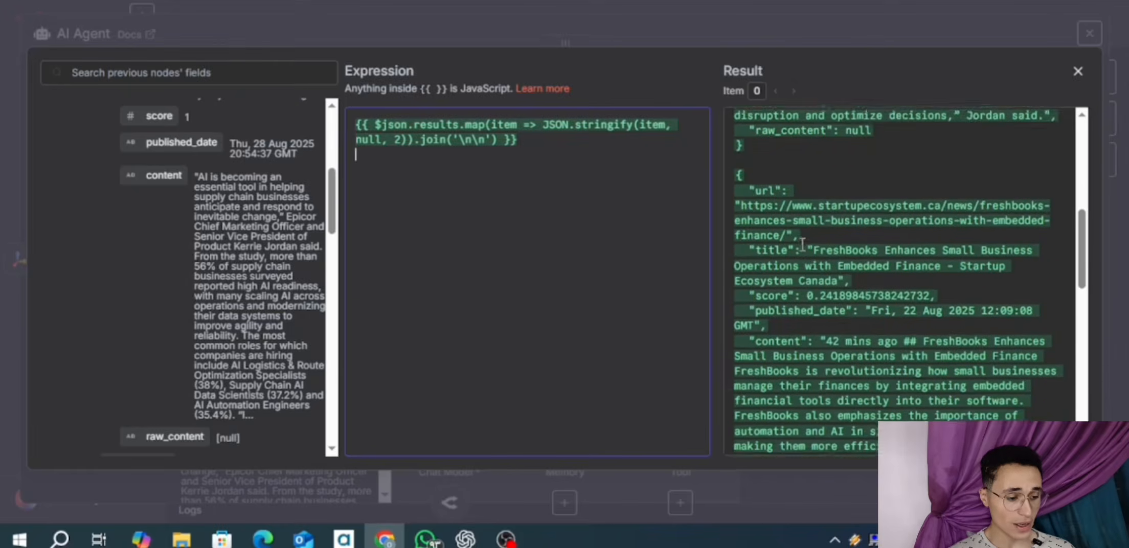
scroll(801, 245, down, 10)
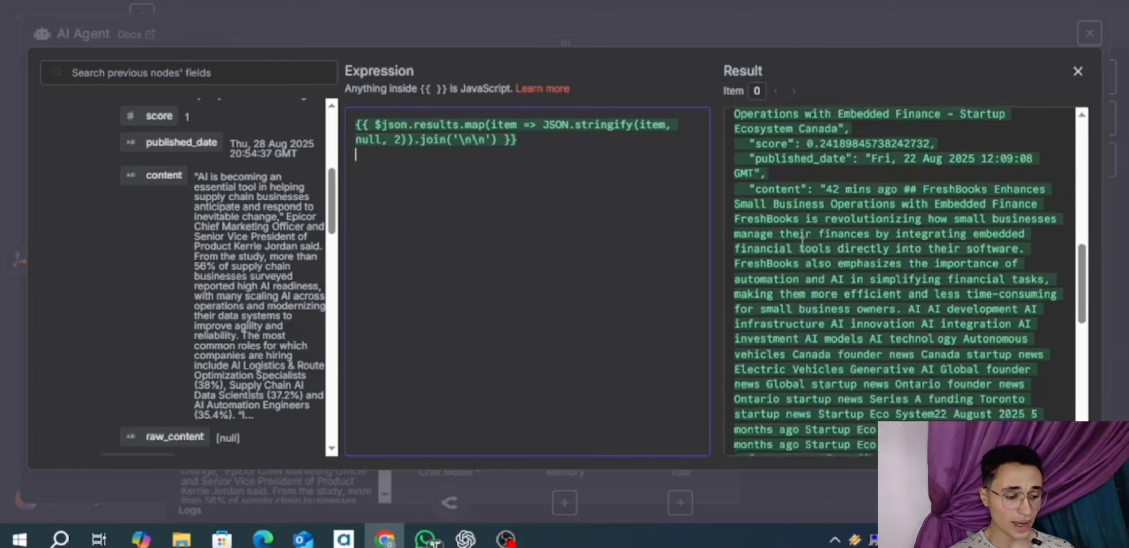
scroll(801, 245, down, 10)
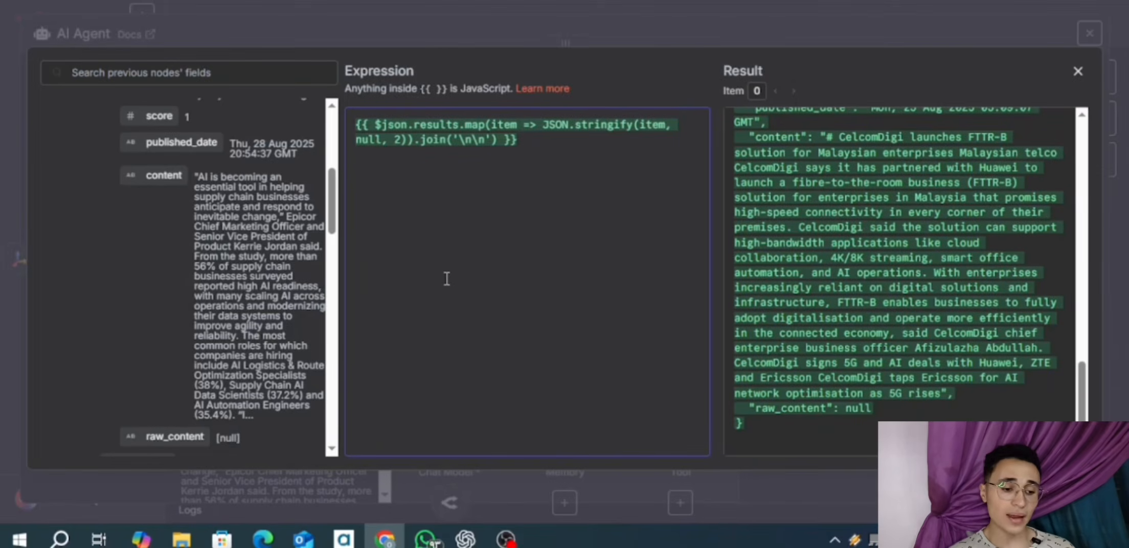
scroll(226, 216, up, 5)
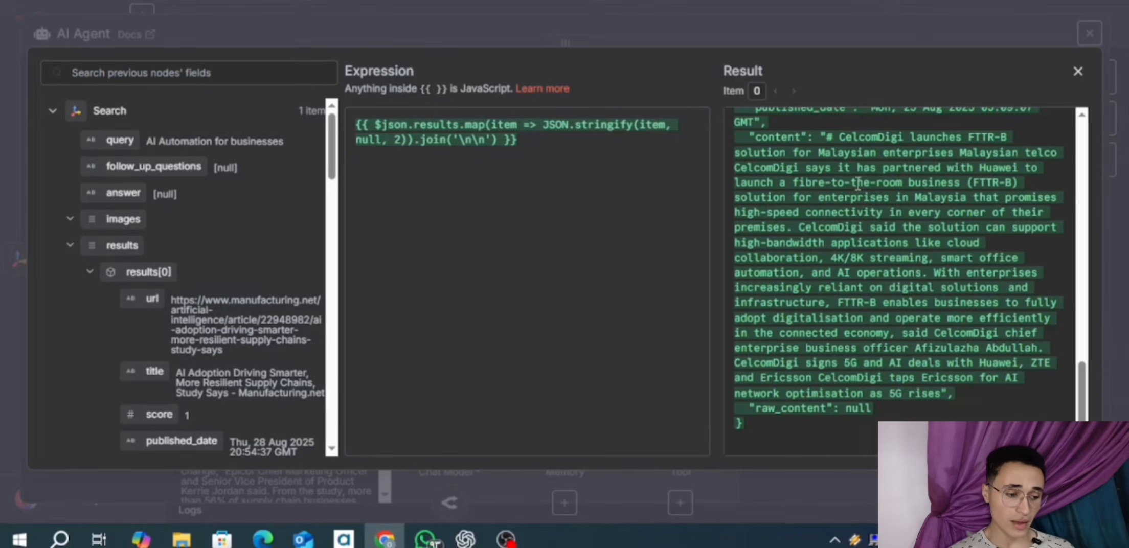
scroll(857, 185, up, 5)
scroll(858, 184, up, 15)
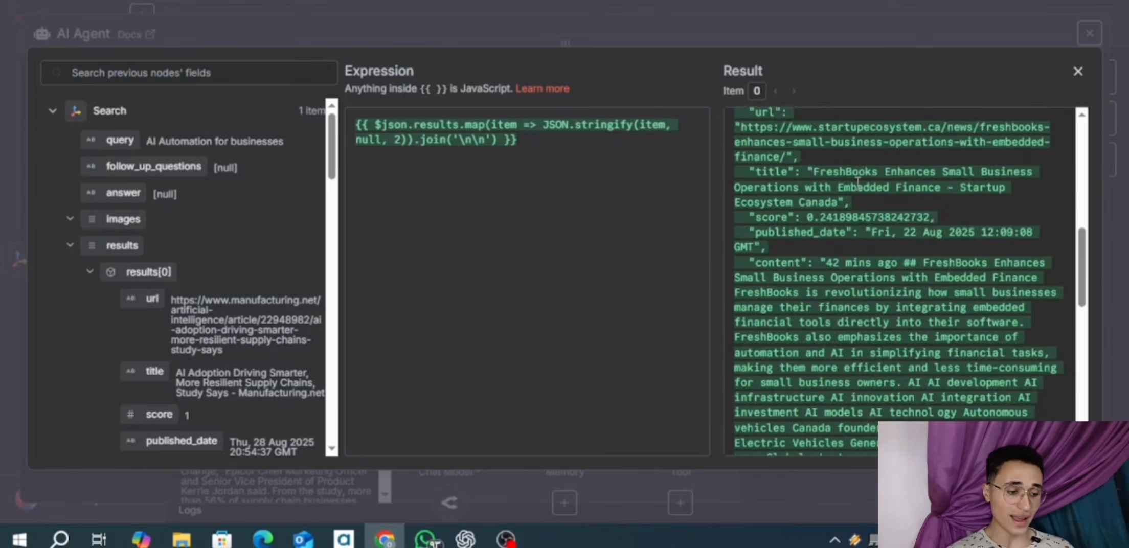
scroll(857, 183, up, 4)
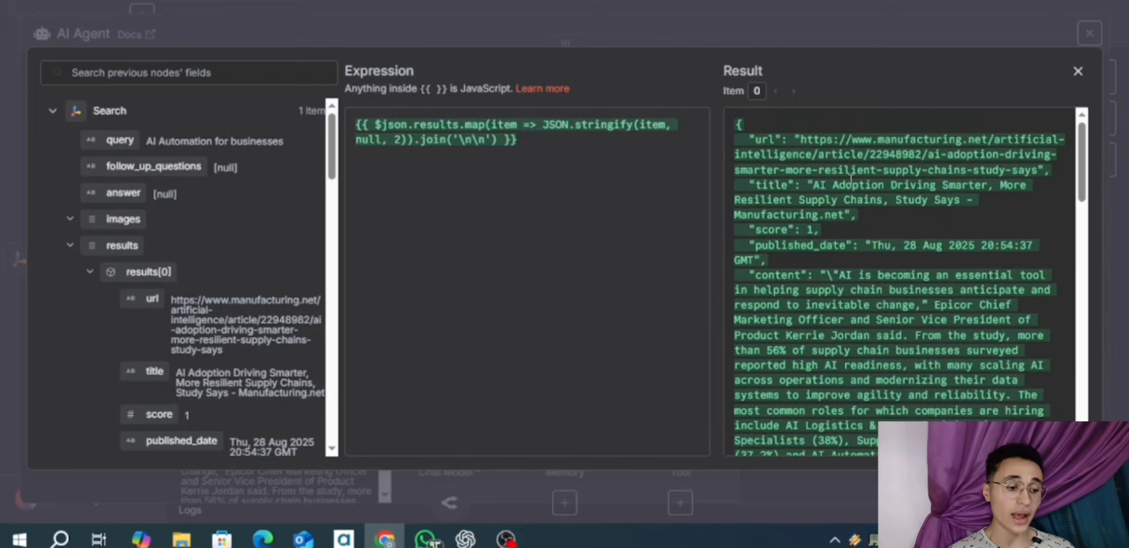
- Close the expanded prompt editor and add the System Message option to the AI Agent
click(592, 18)
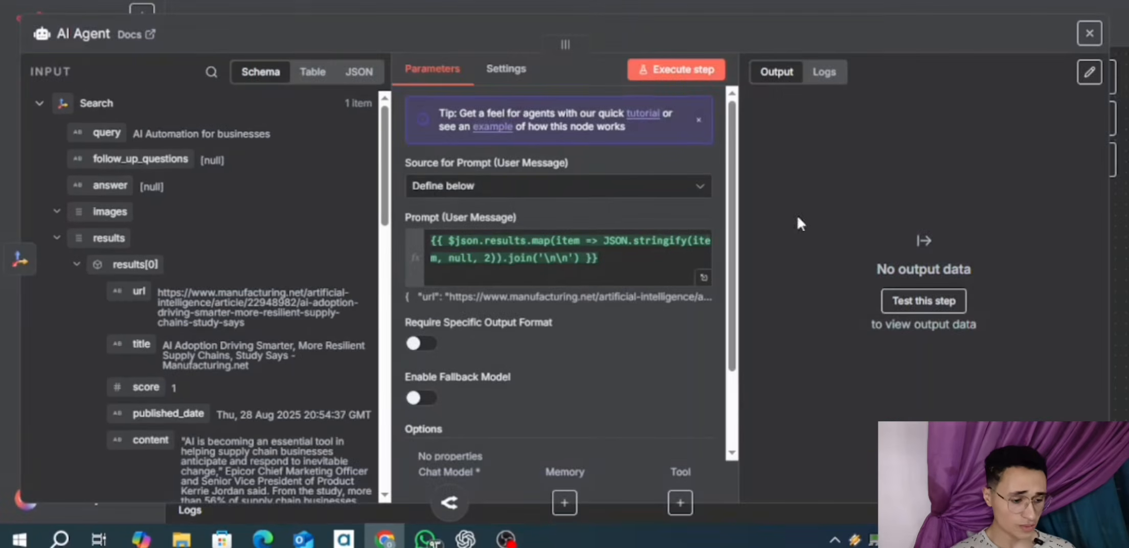
scroll(562, 276, down, 3)
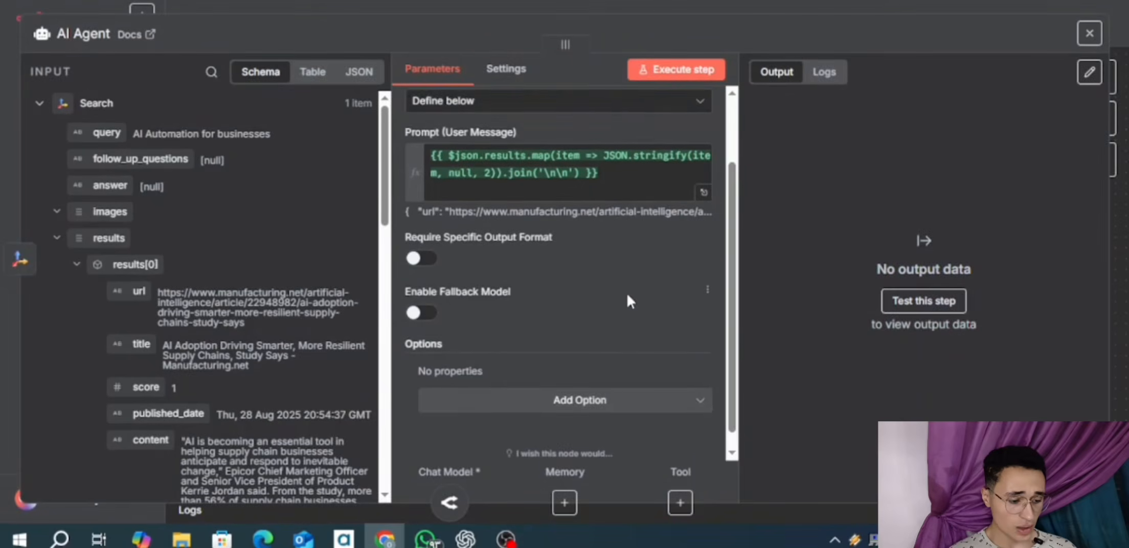
scroll(627, 293, down, 1)
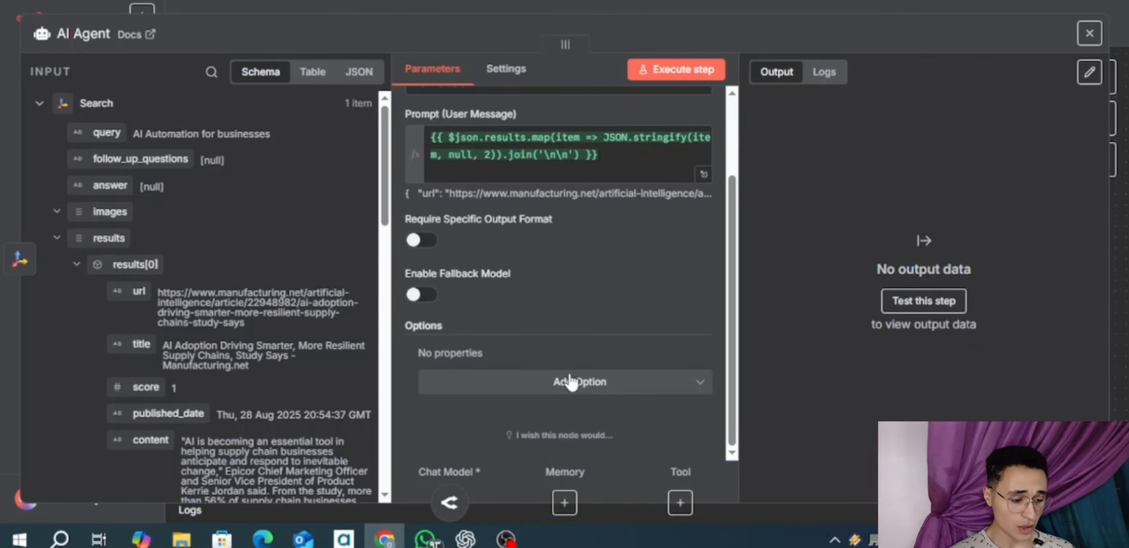
click(545, 389)
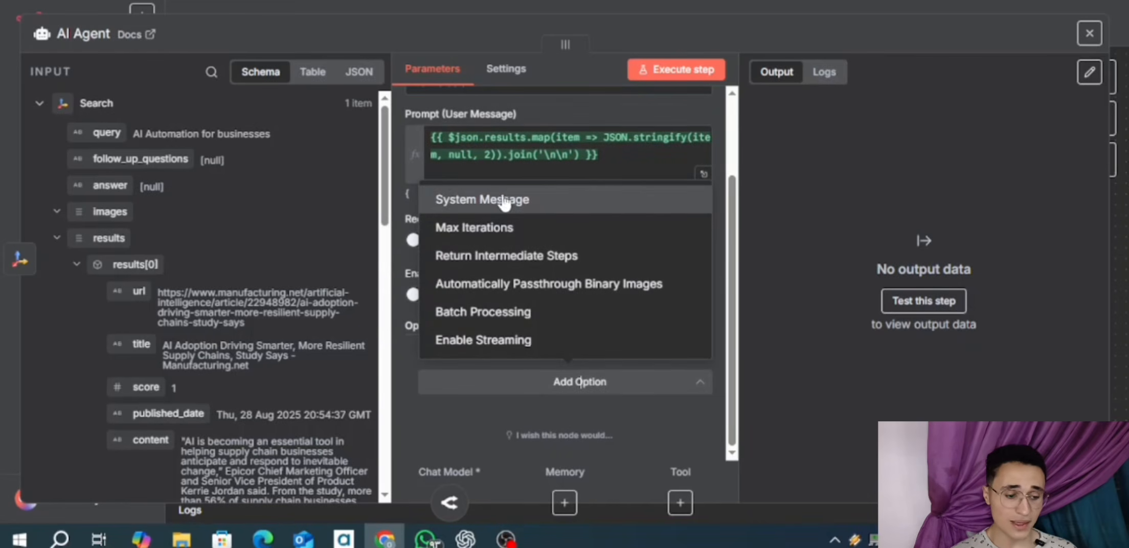
click(527, 210)
scroll(613, 307, down, 3)
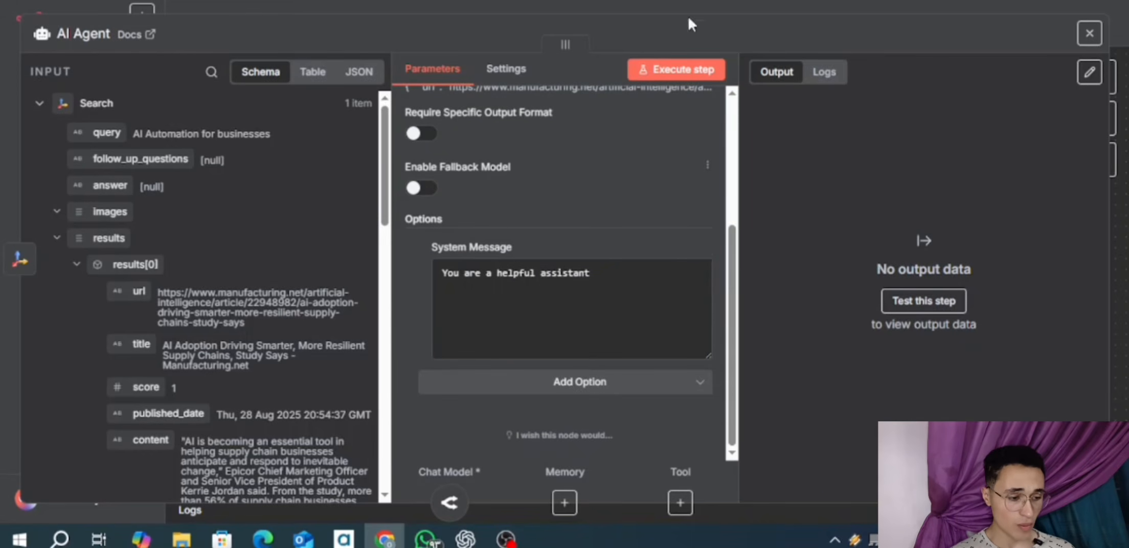
- Switch the system message to an expression and replace its text with the Planning Agent's Overview and Instructions from the Newsletter Automation Resource Pack
mouse_move(655, 253)
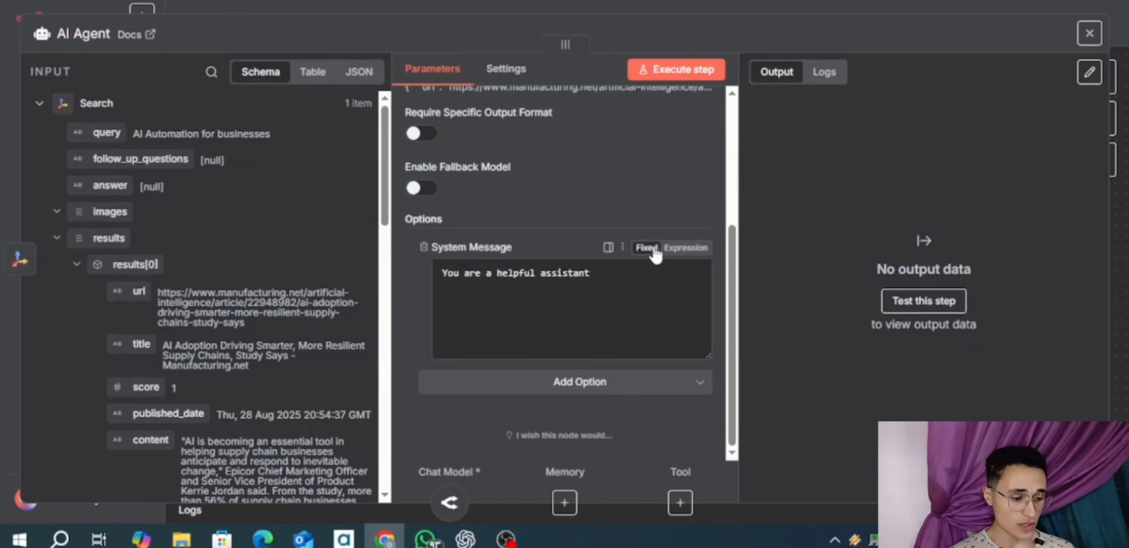
click(685, 248)
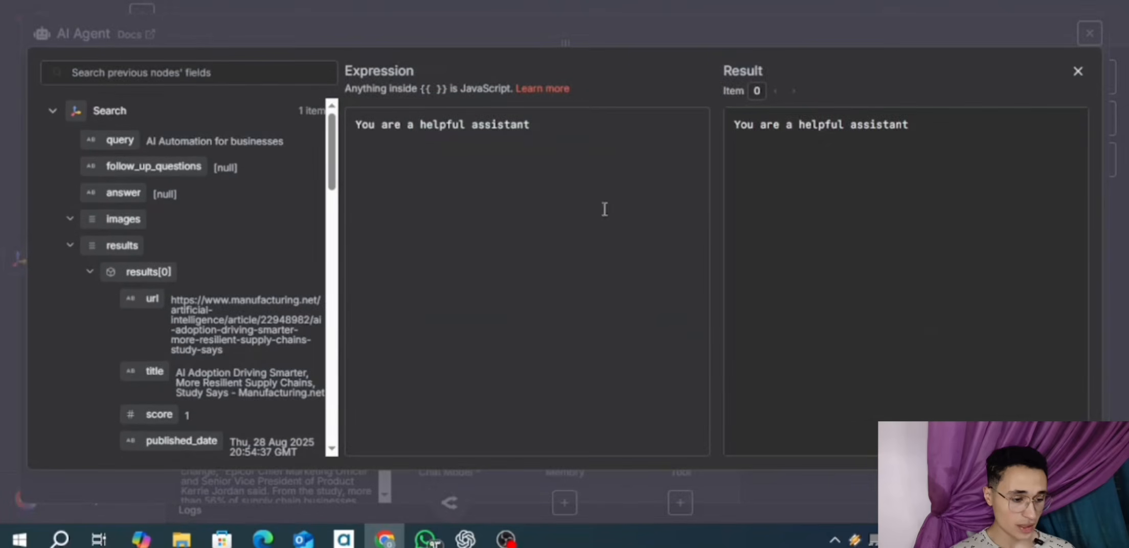
click(582, 118)
key(ctrl+shift+Left)
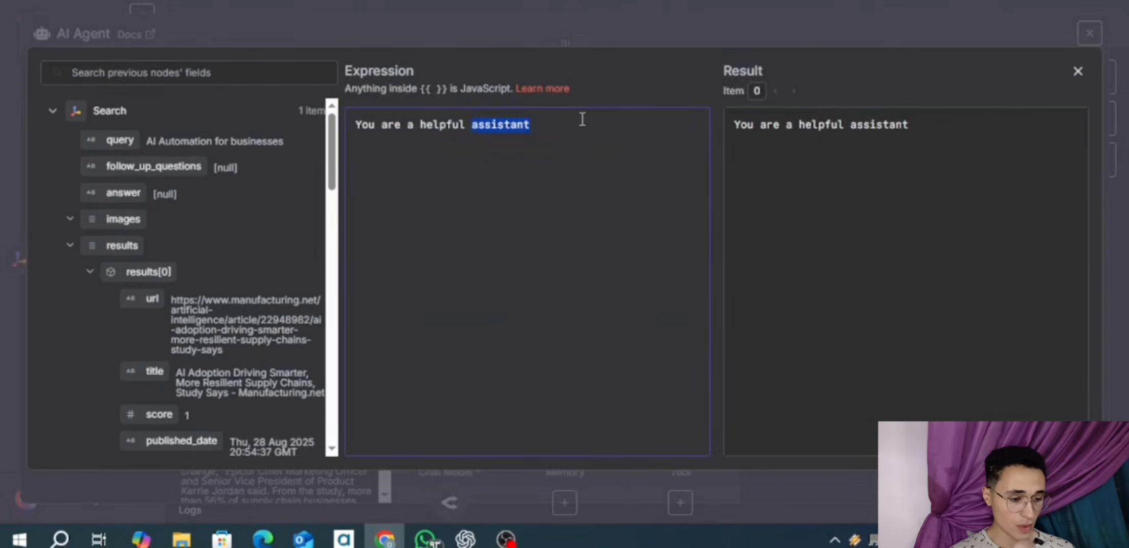
key(ctrl+a)
key(BackSpace)
text(# Overview You are an expert newsletter planner. You will receive three articles from the past week. Your job is to come up with a creative and fun title as well as the main topics for this newsletter.  ## Instructions The newsletter should flow nicely, feel informative, and holistic. The topics should be 3-5 words.)
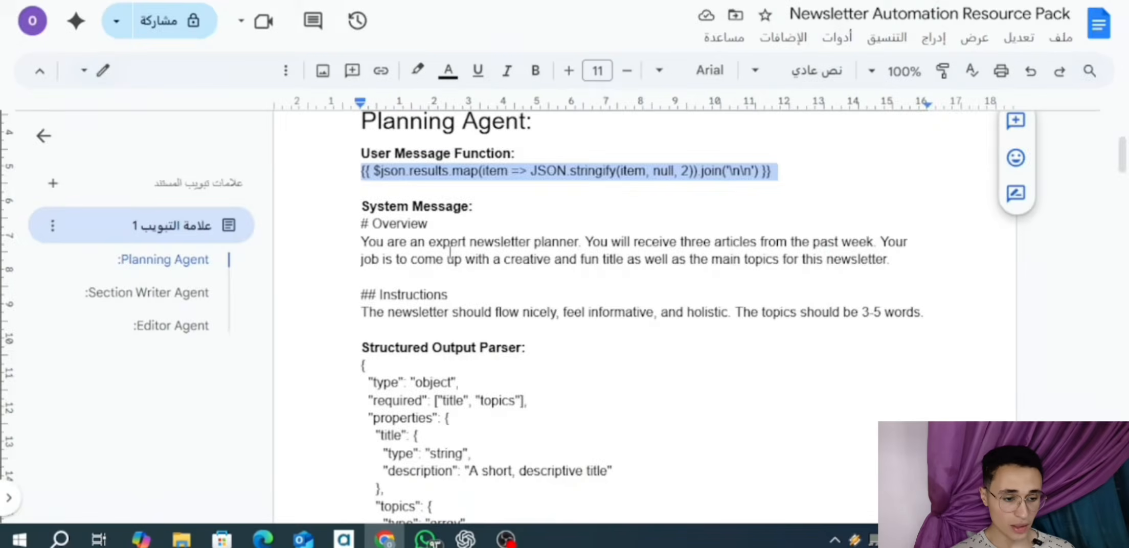
scroll(492, 286, down, 2)
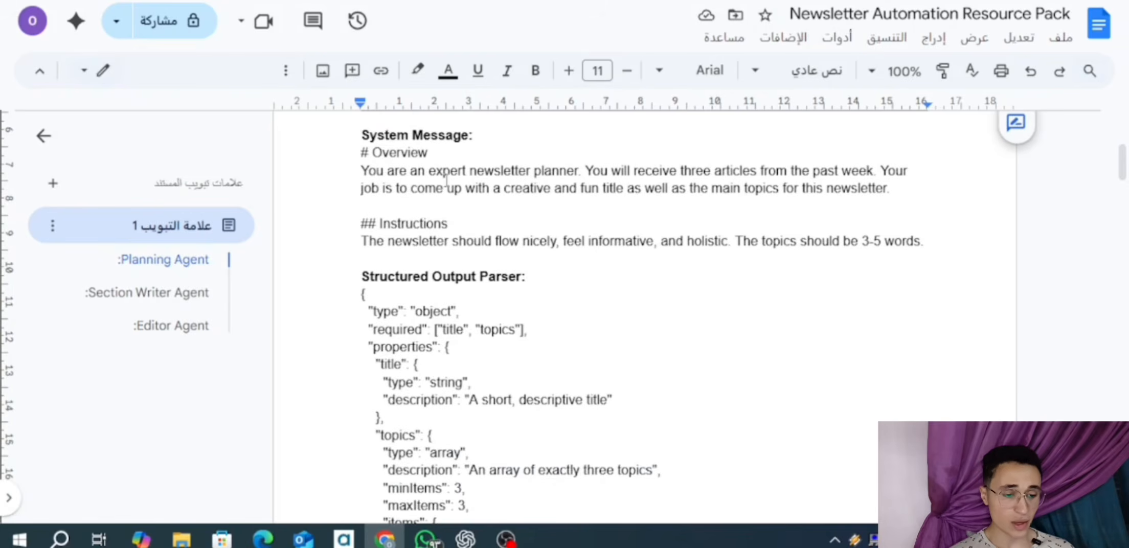
scroll(447, 180, up, 5)
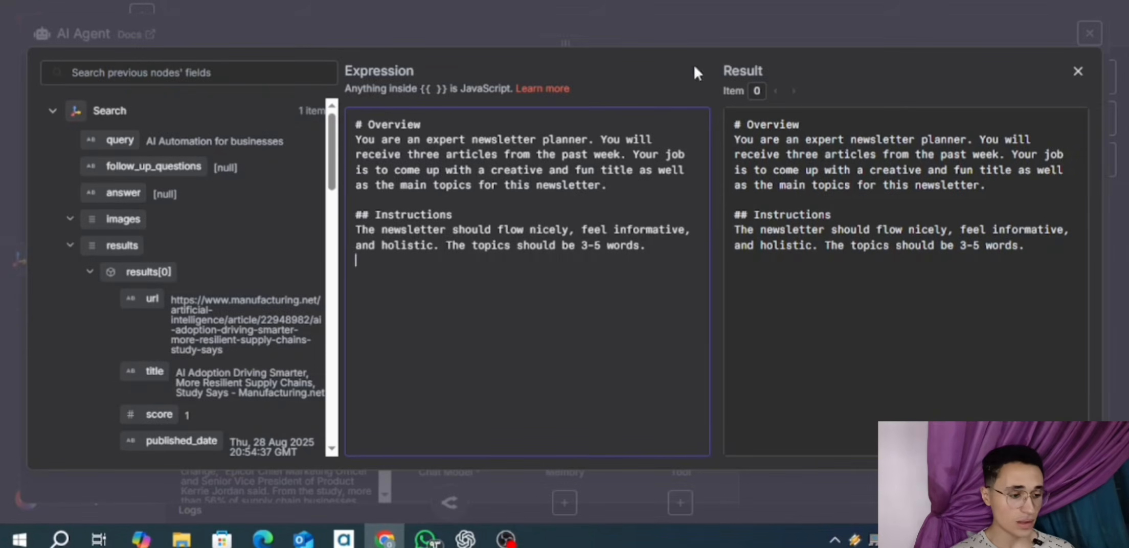
- Translate the planning agent's system message from English to Arabic in Google Translate and read through the translation
right_click(913, 0)
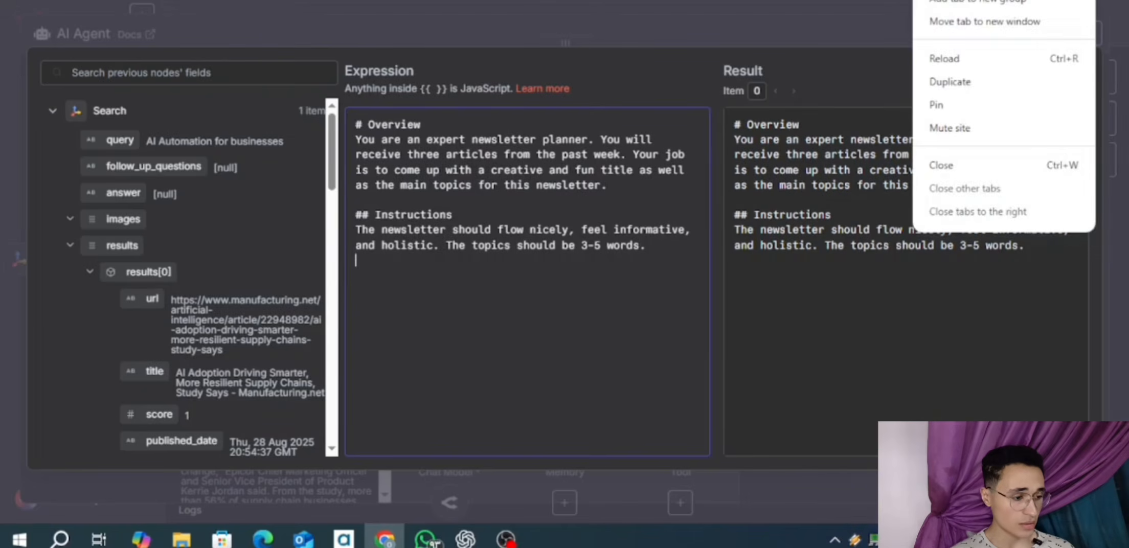
click(961, 0)
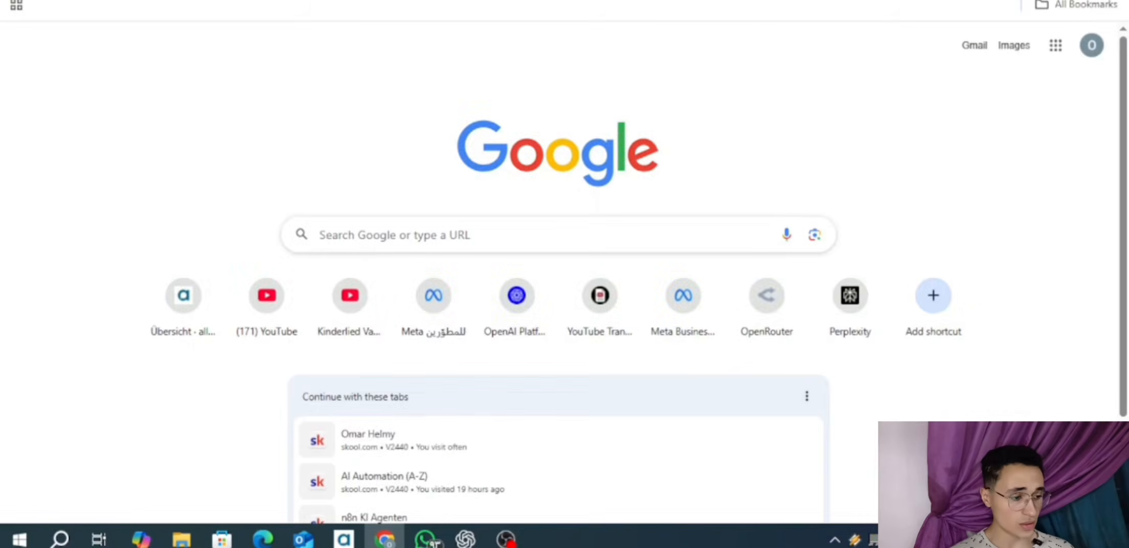
text(chat)
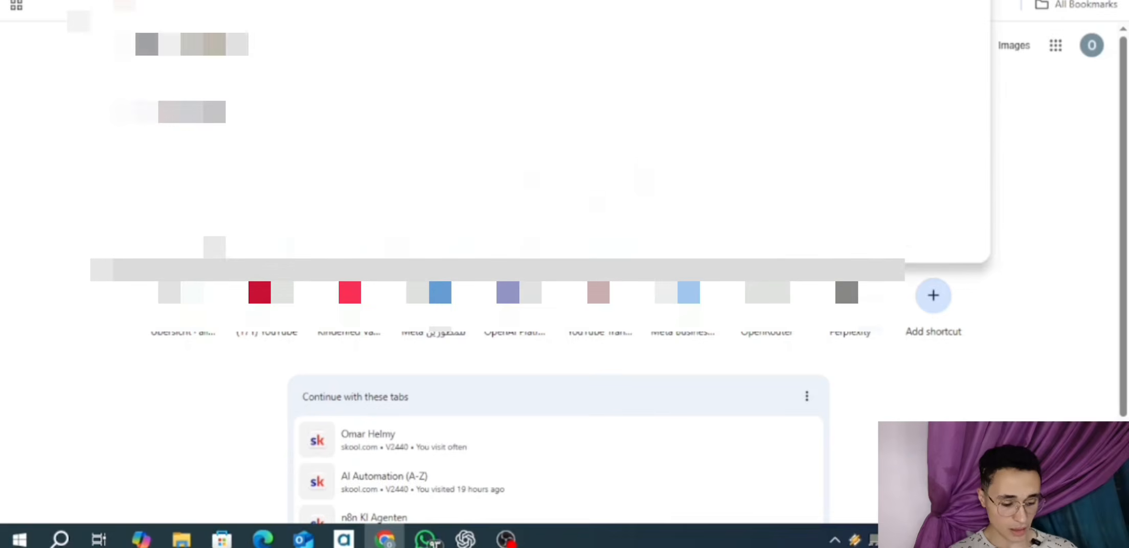
text(g)
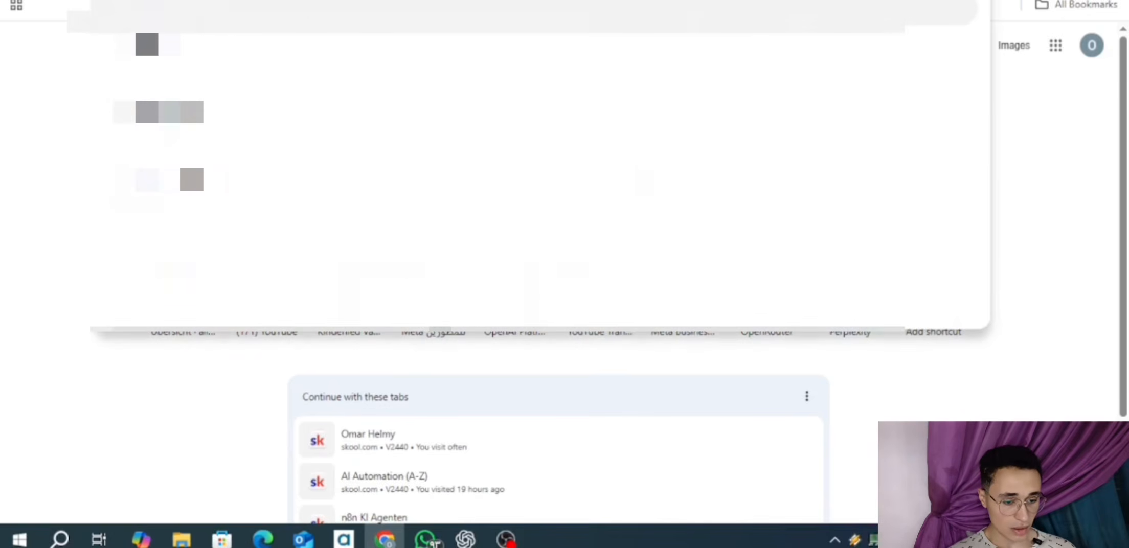
click(484, 84)
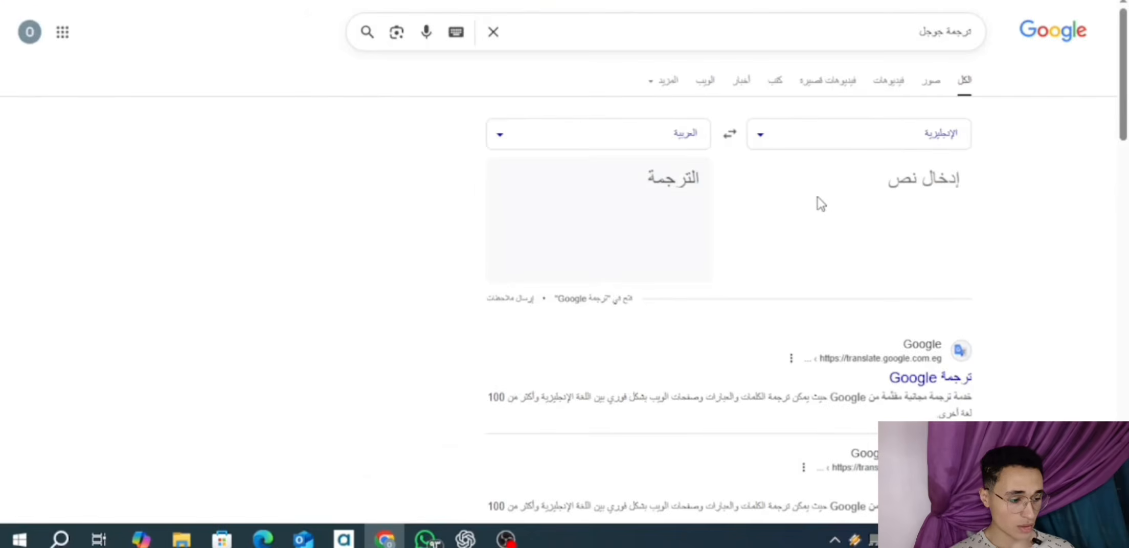
click(841, 184)
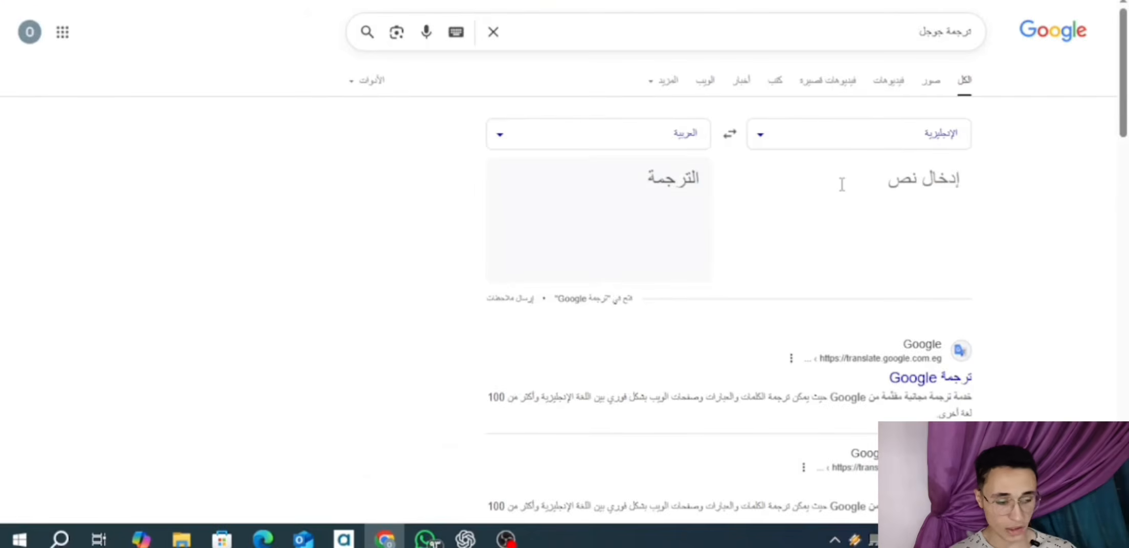
key(ctrl+v)
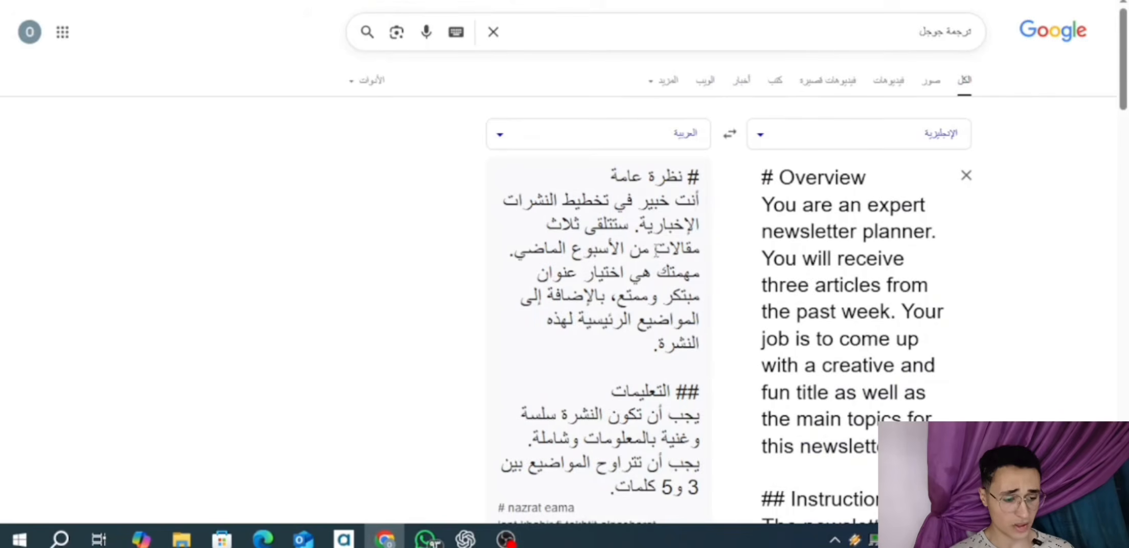
scroll(634, 281, down, 3)
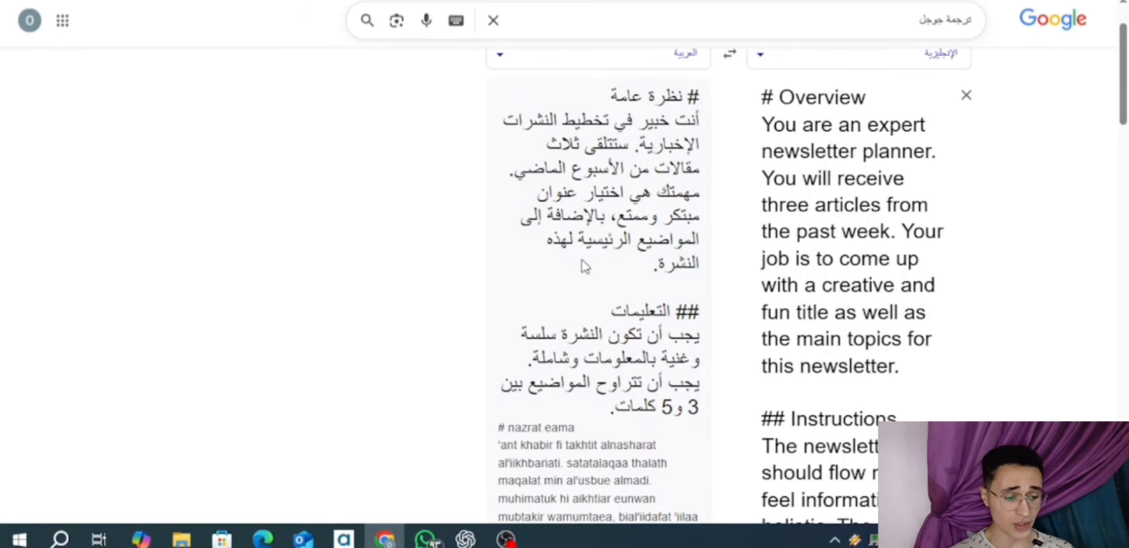
scroll(668, 304, down, 1)
scroll(667, 305, down, 1)
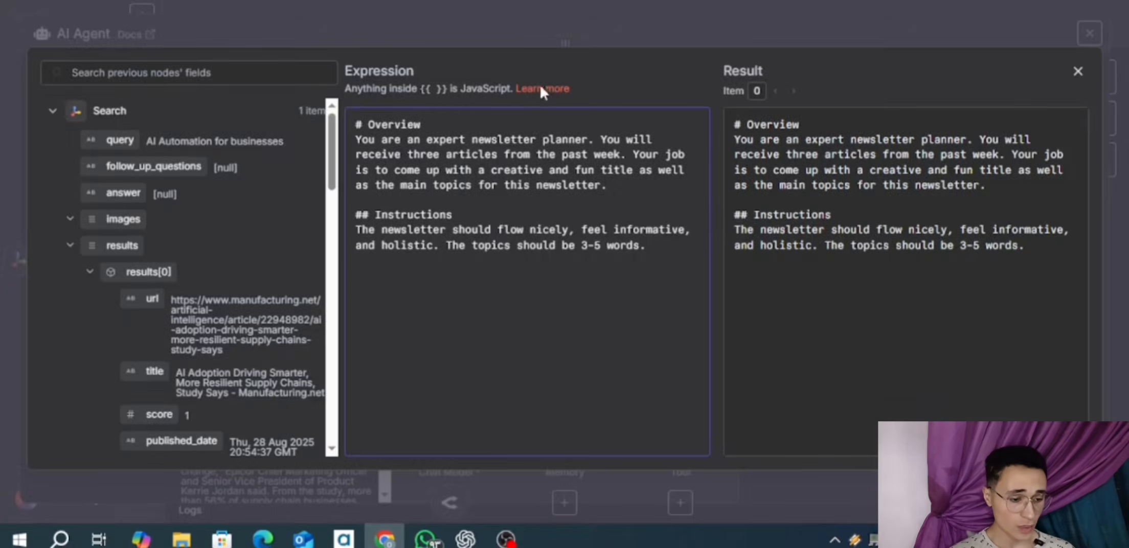
- Return to the n8n workflow, close the expanded system message editor and check the AI Agent's prompt and options
click(524, 23)
scroll(622, 246, down, 3)
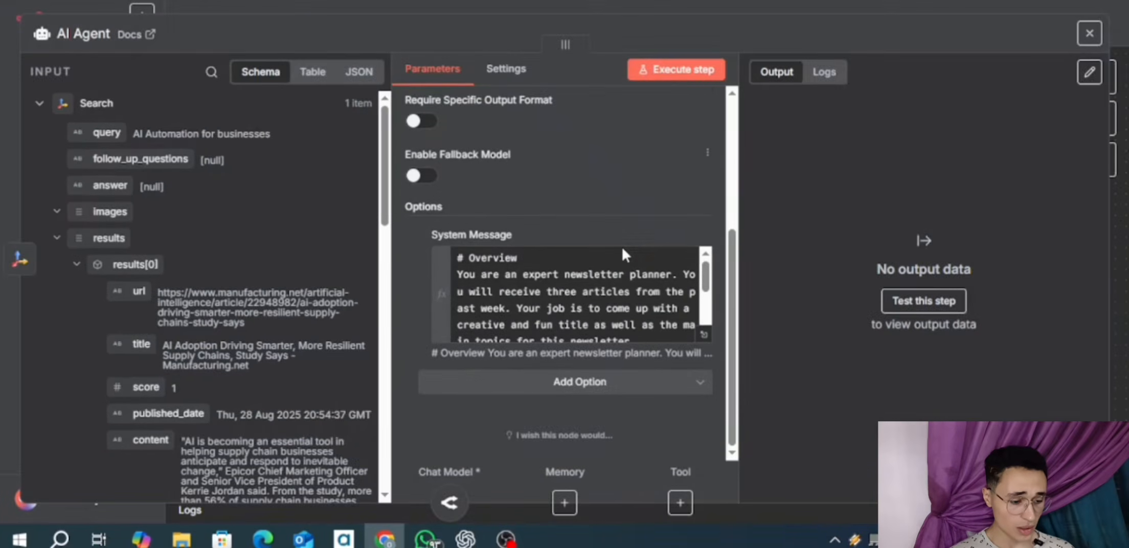
scroll(621, 245, up, 5)
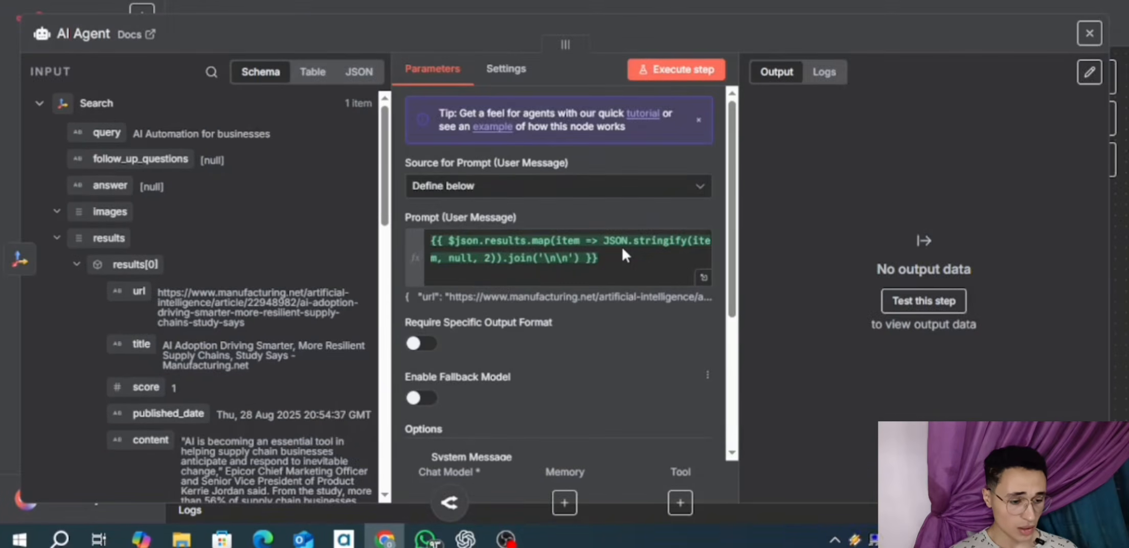
scroll(621, 246, down, 1)
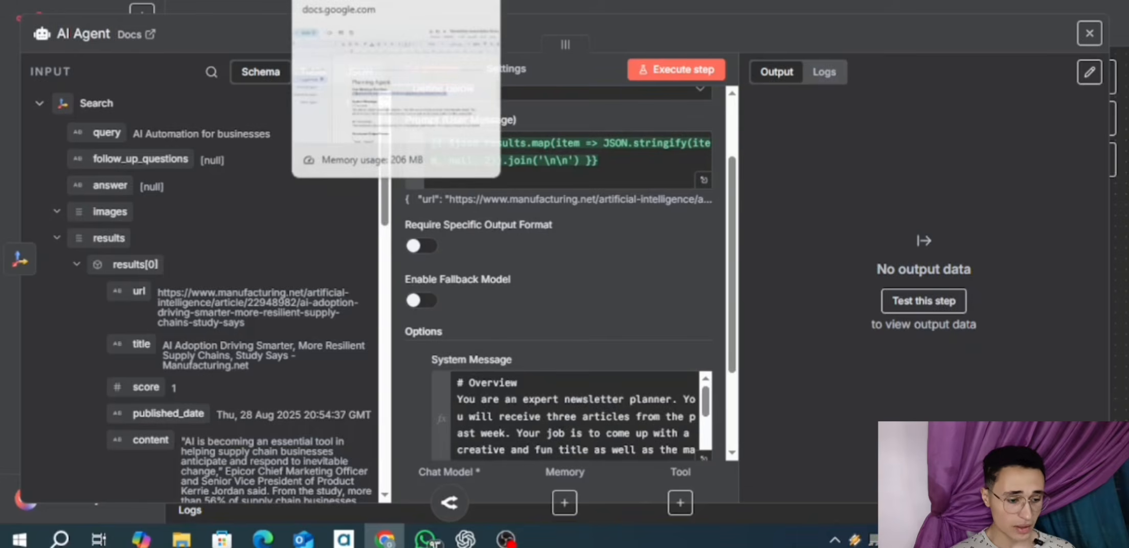
- Rename the AI Agent node to Planning Agent, copying the name from the heading in the Newsletter Automation Resource Pack
click(389, 15)
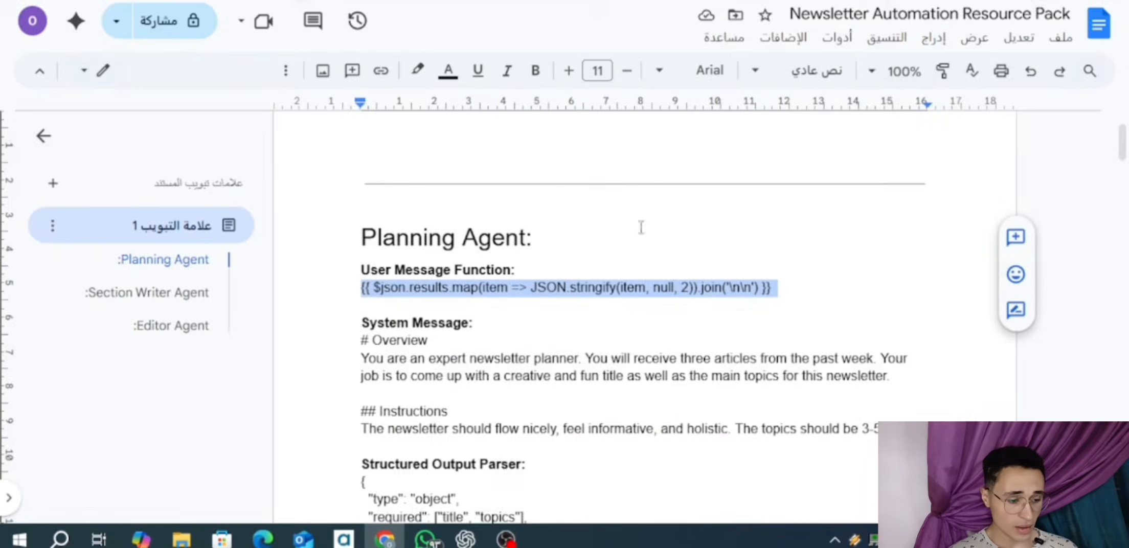
click(531, 239)
key(BackSpace)
text(:)
drag(526, 238, 327, 234)
key(ctrl+c)
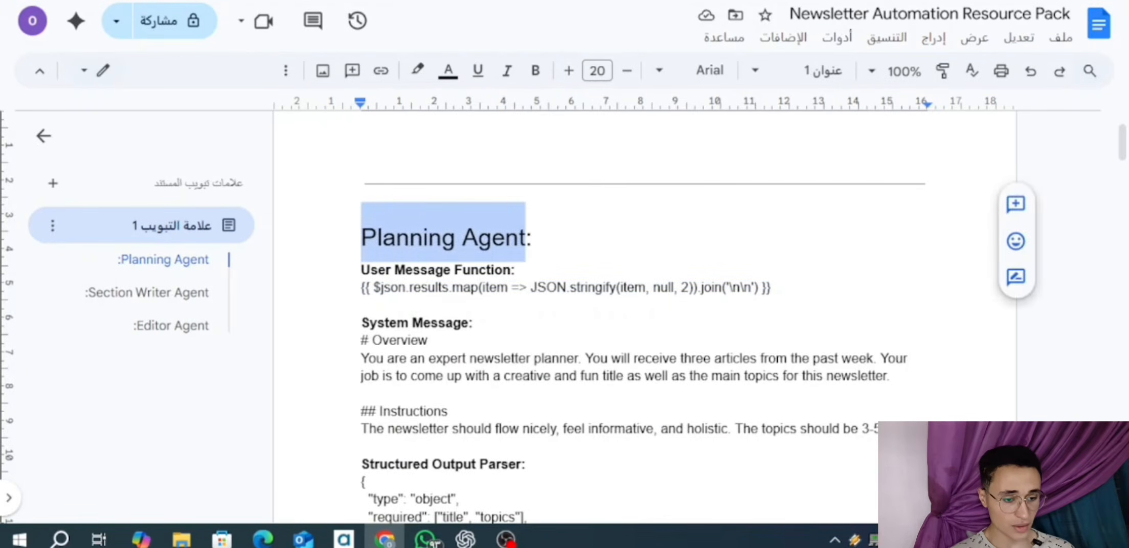
click(153, 1)
click(100, 40)
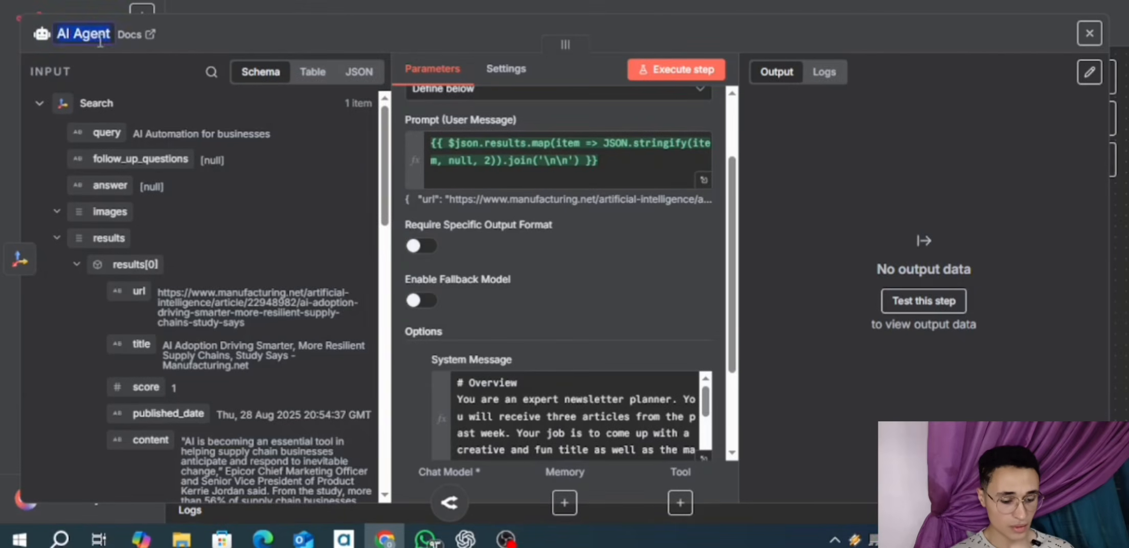
key(ctrl+v)
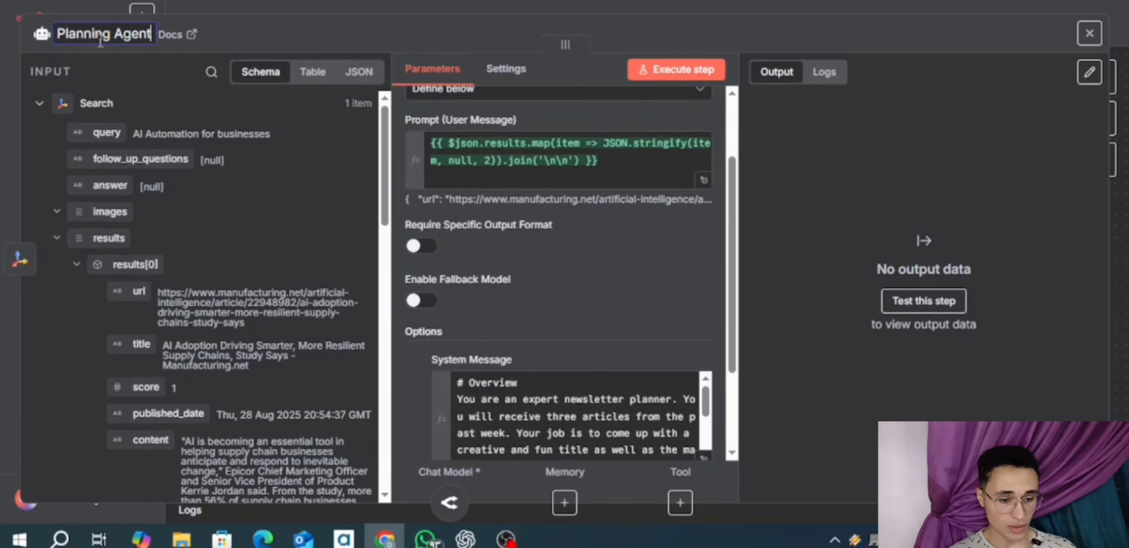
click(542, 263)
- Execute the Planning Agent step and reopen the node to examine its output
scroll(611, 271, down, 2)
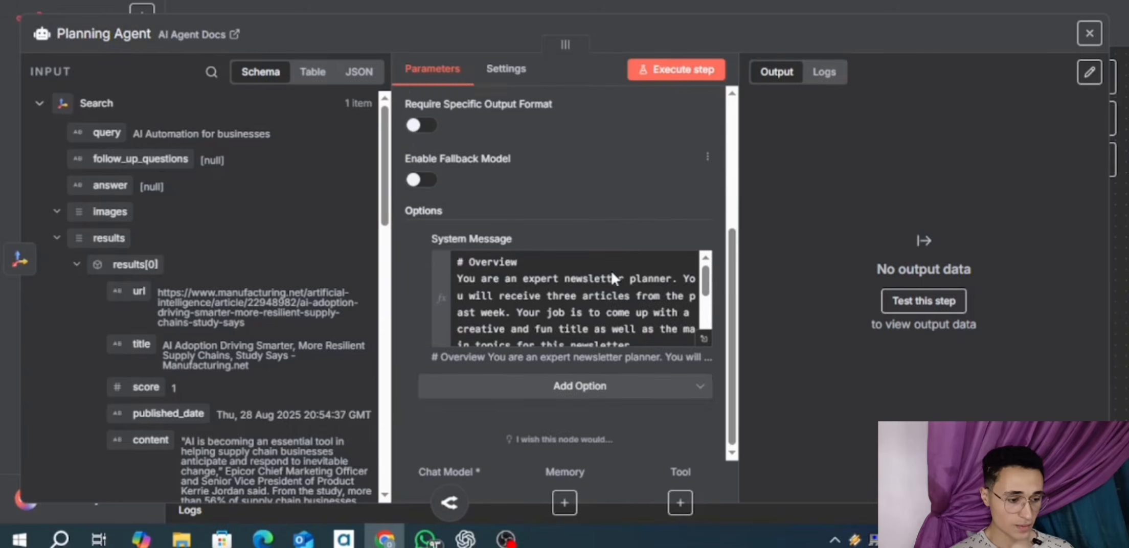
click(695, 66)
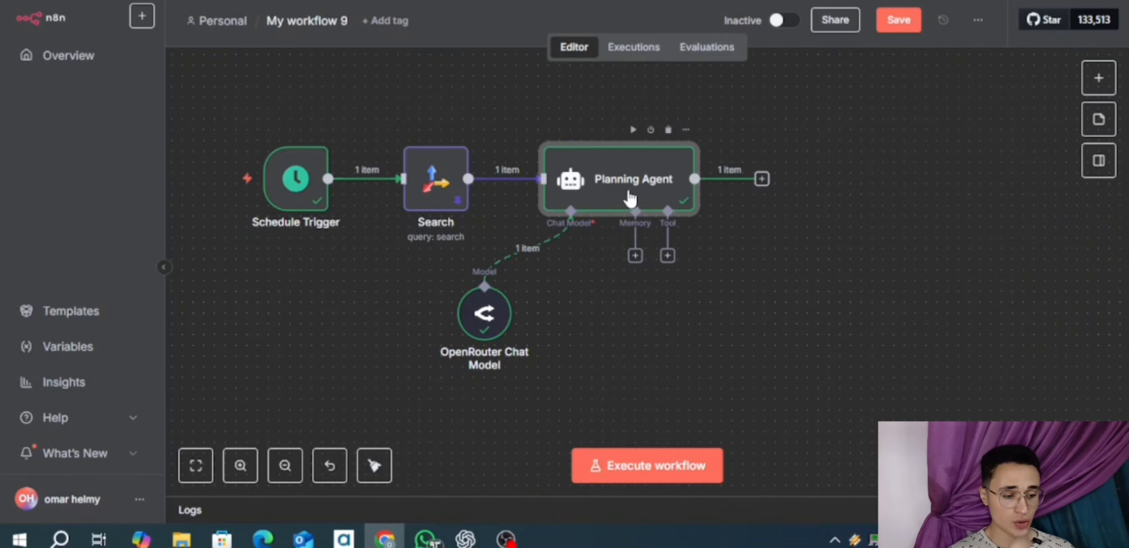
double_click(627, 197)
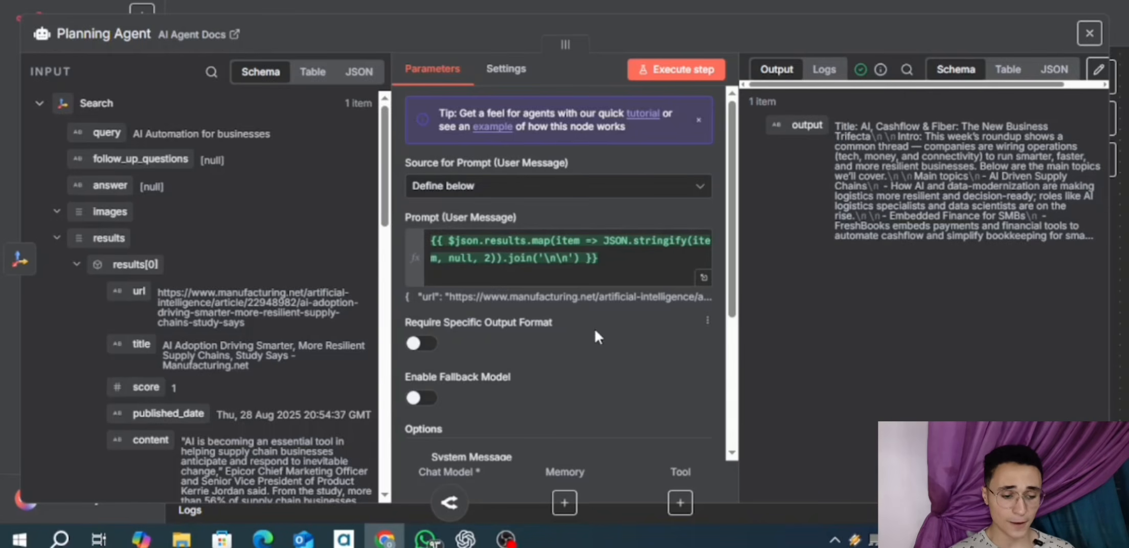
- Require a specific output format for the Planning Agent and attach a Structured Output Parser to it
click(430, 345)
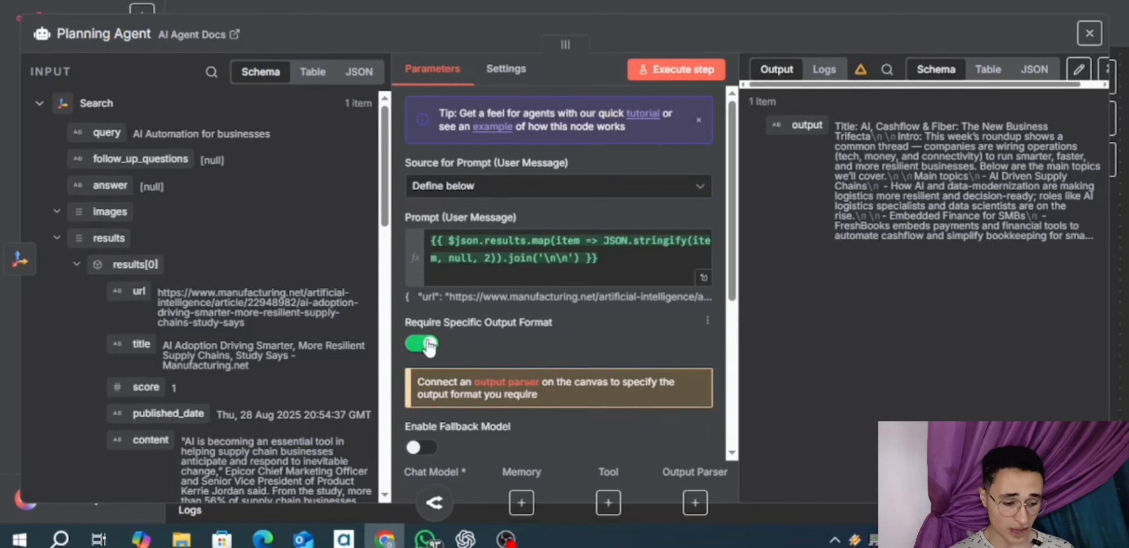
click(696, 502)
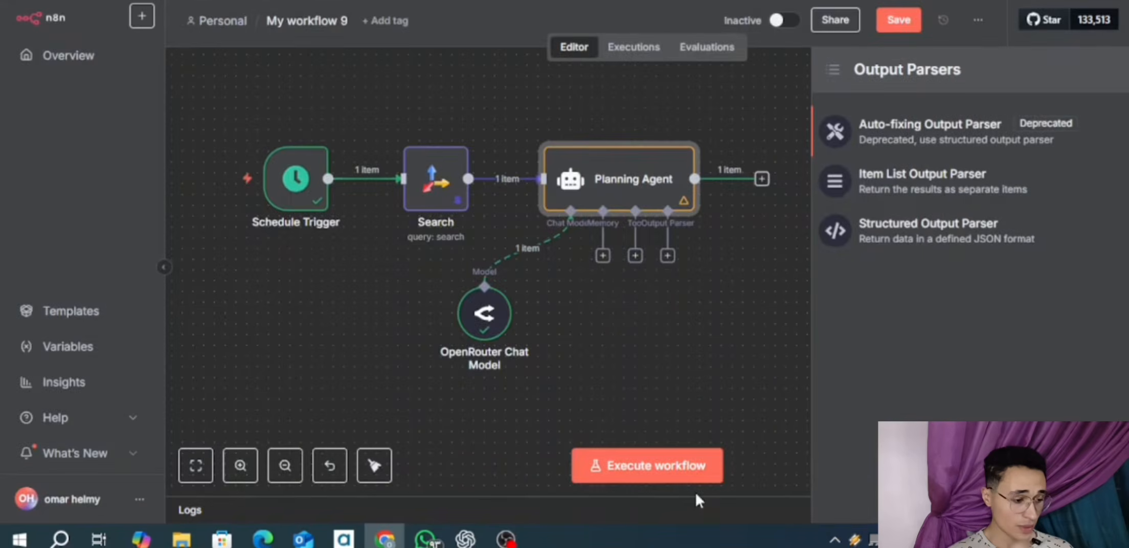
click(928, 230)
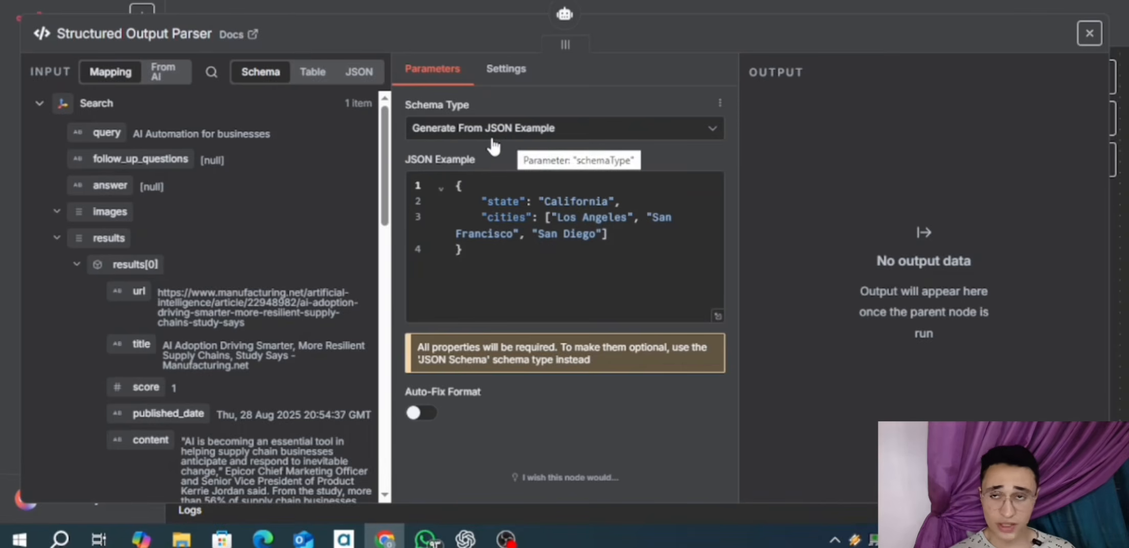
- Set the parser's schema type to Define using JSON Schema and clear the sample input schema
click(555, 132)
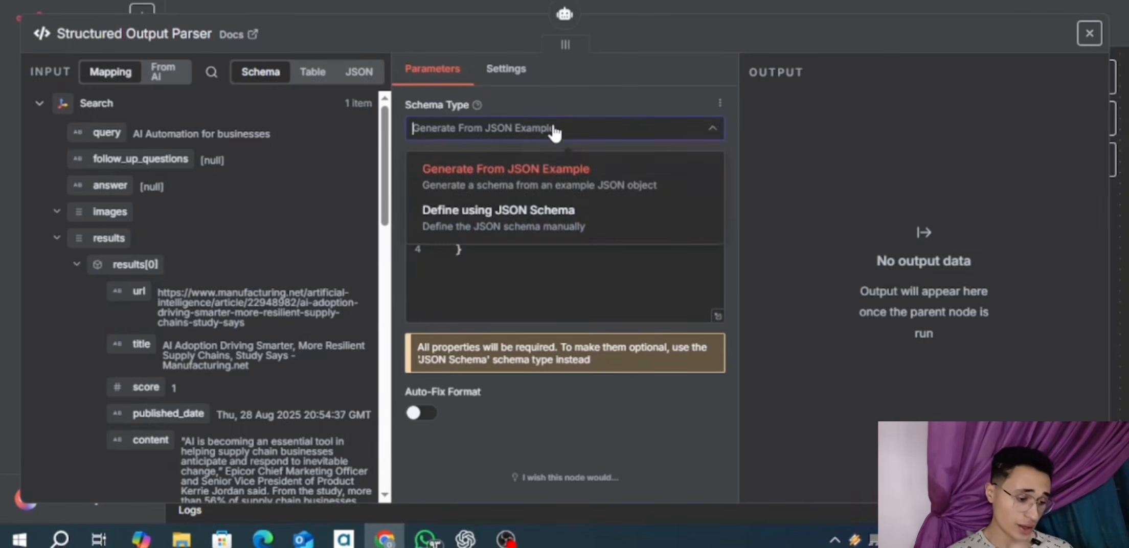
click(551, 221)
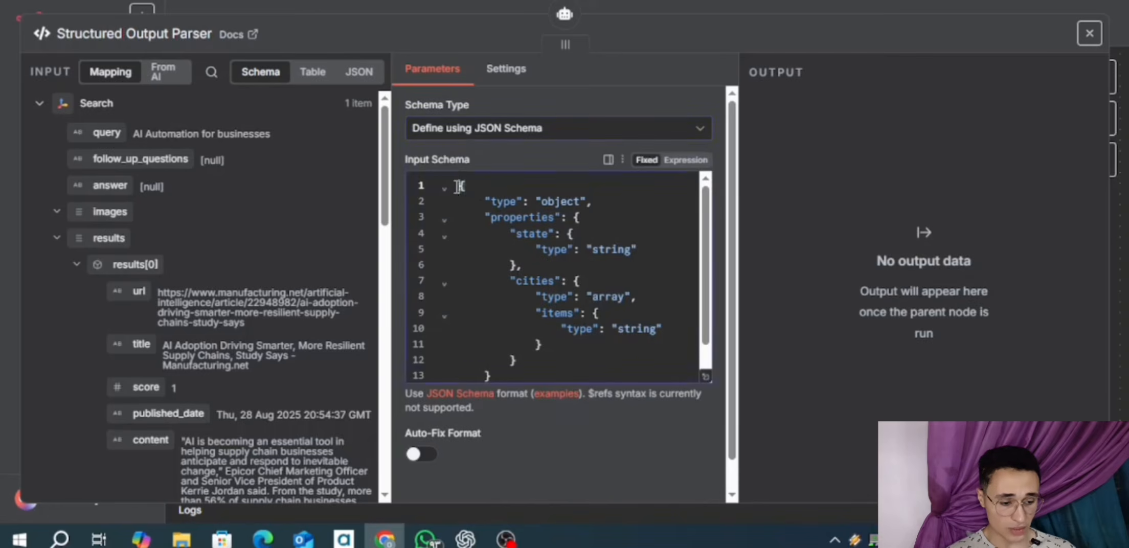
drag(456, 193, 677, 539)
key(BackSpace)
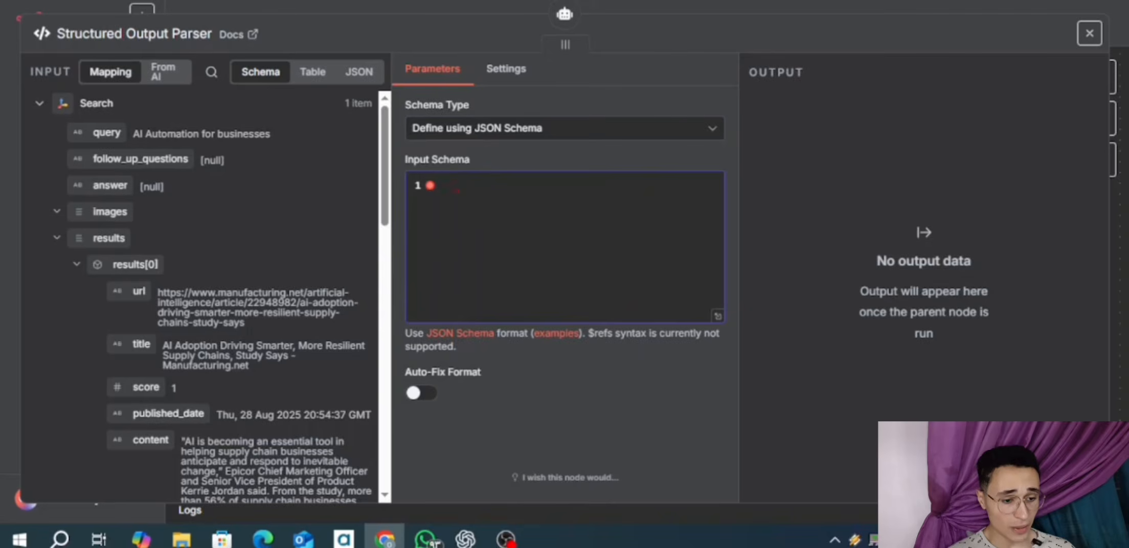
- Copy the Planning Agent's Structured Output Parser schema from the resource pack into the empty input schema and close the parser
click(368, 1)
scroll(523, 339, down, 1)
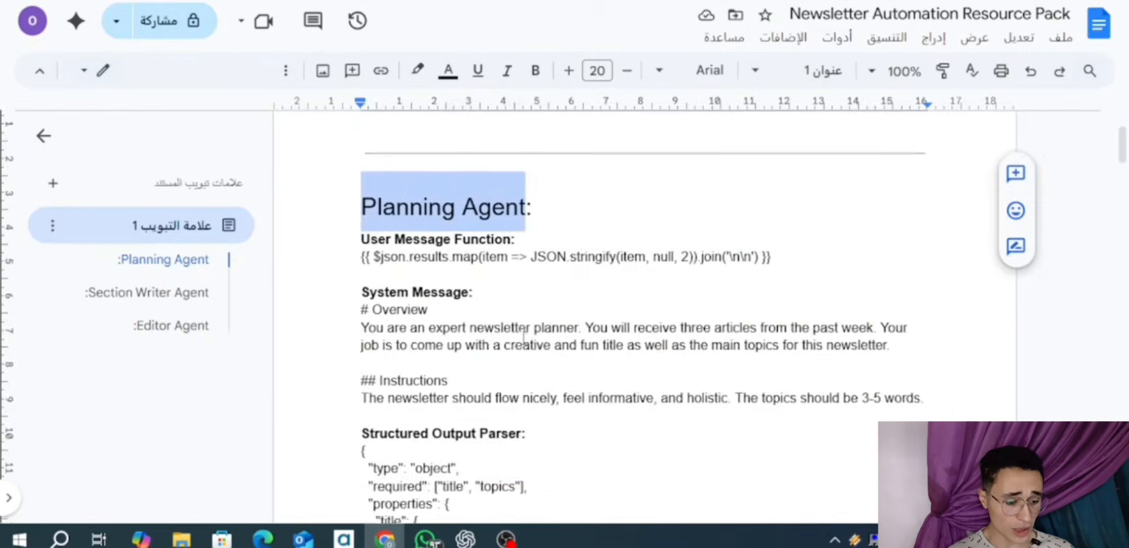
scroll(523, 337, down, 5)
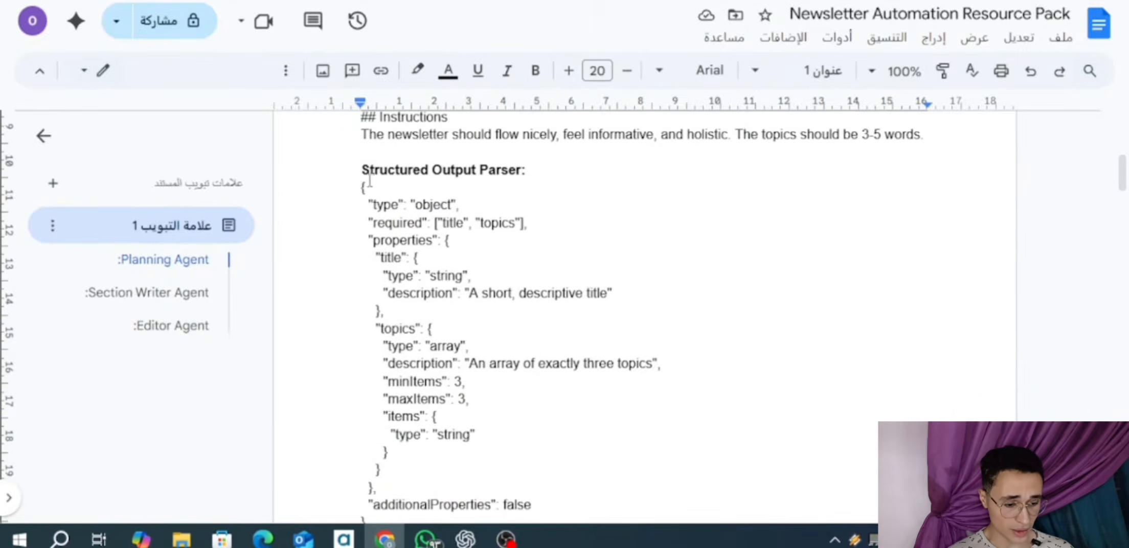
drag(360, 185, 588, 240)
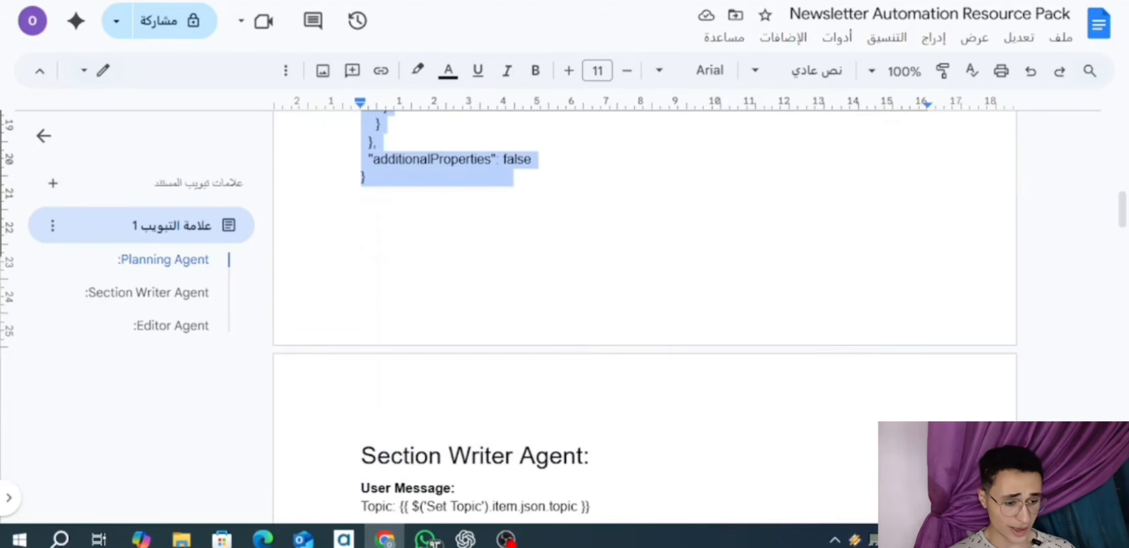
key(ctrl+Tab)
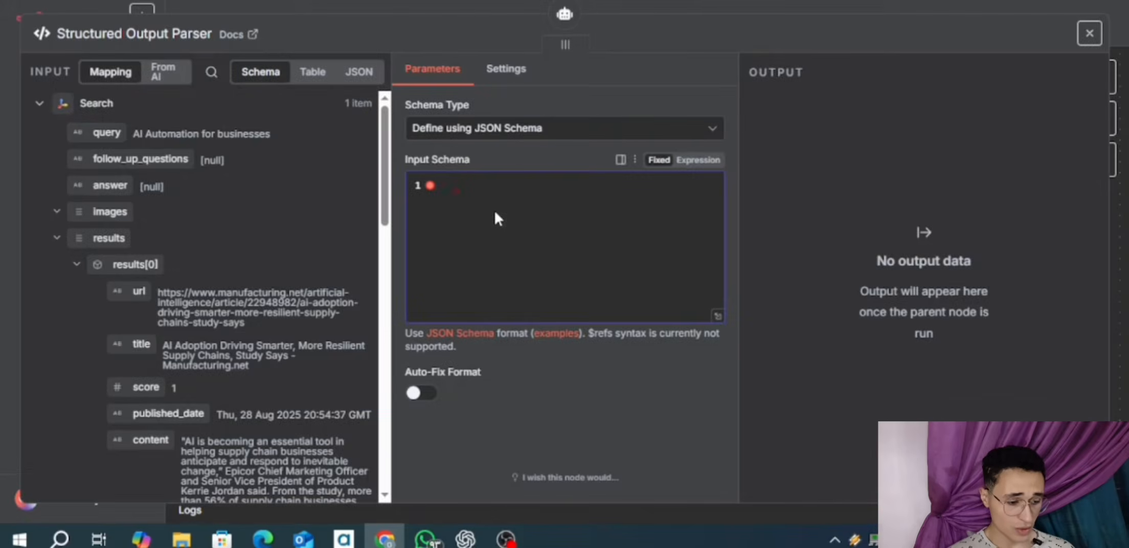
key(ctrl+v)
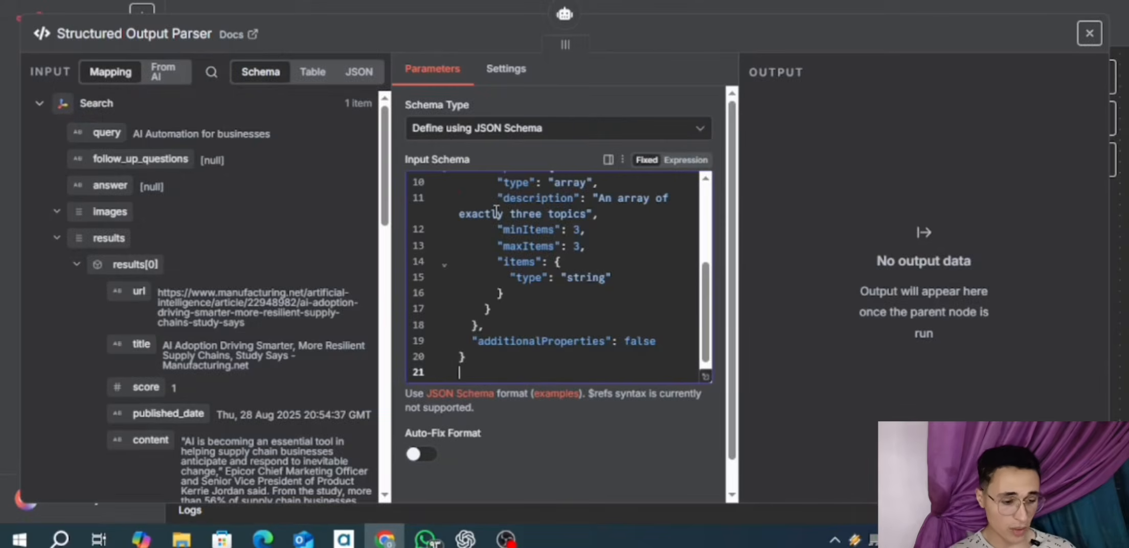
click(608, 8)
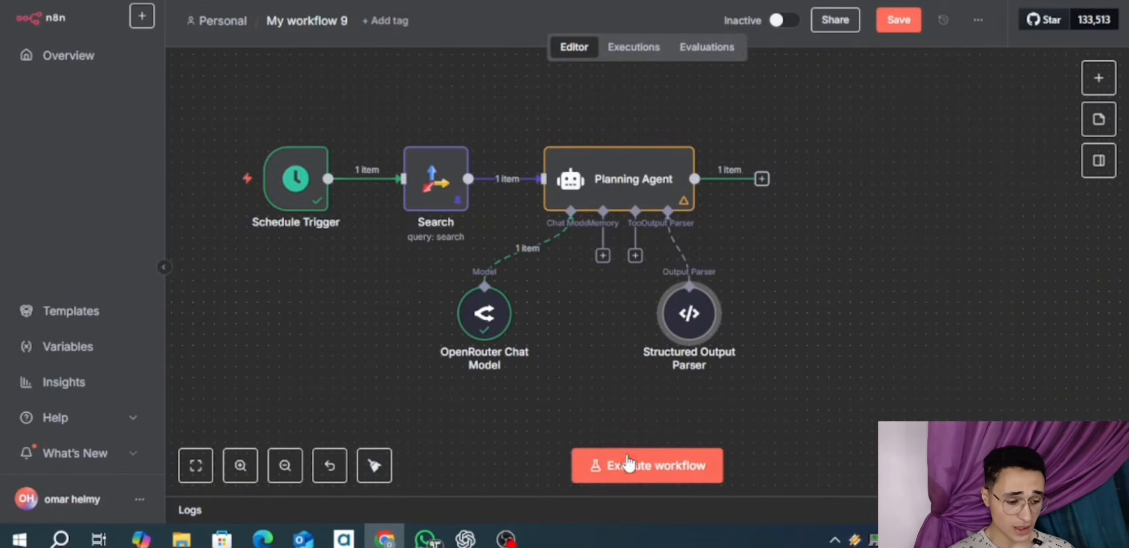
- Execute the workflow with the output parser attached and open the Planning Agent to examine its structured output
click(626, 463)
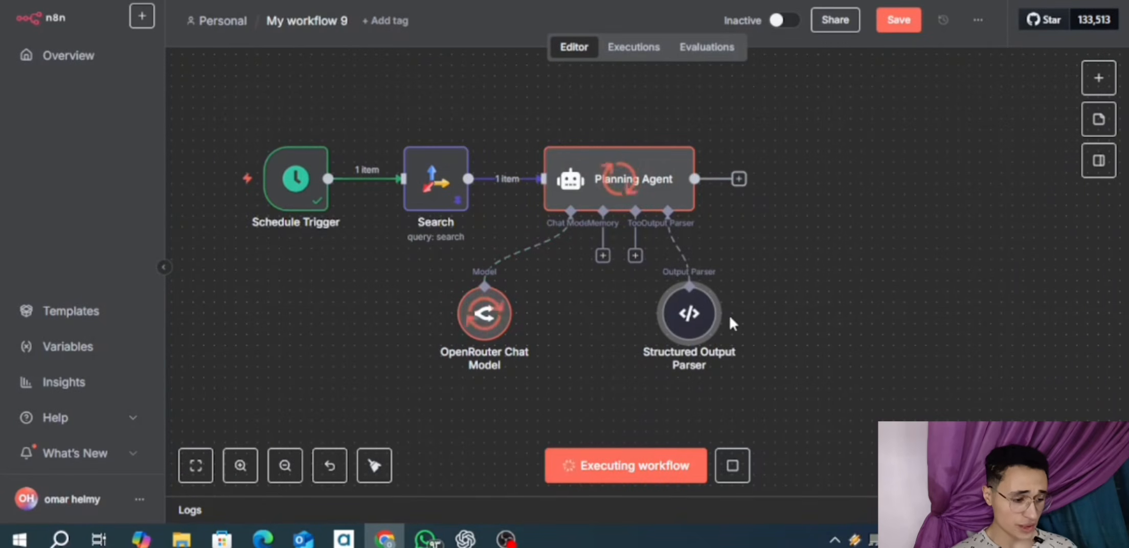
click(677, 179)
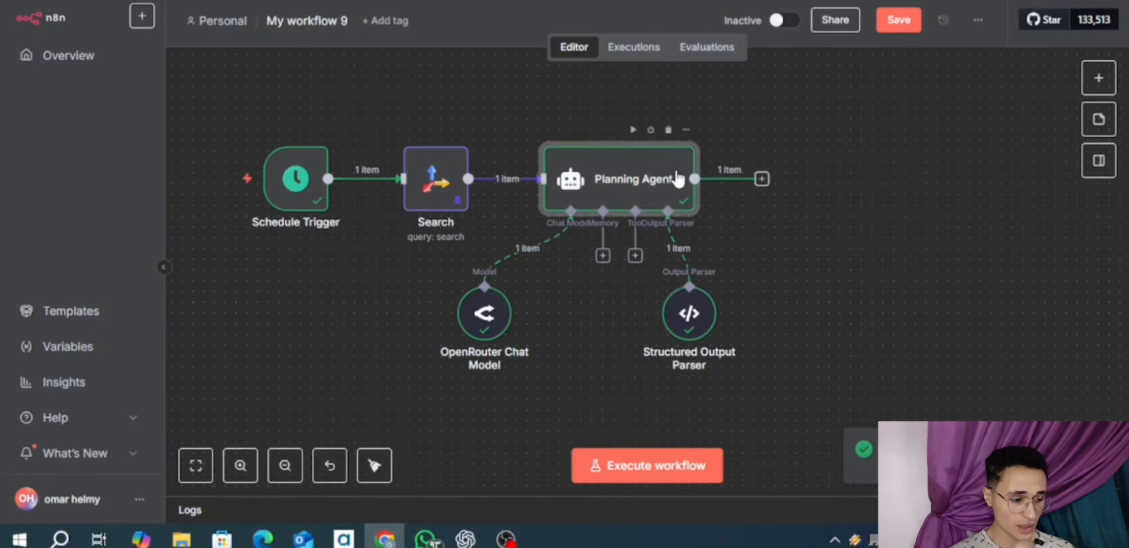
double_click(678, 179)
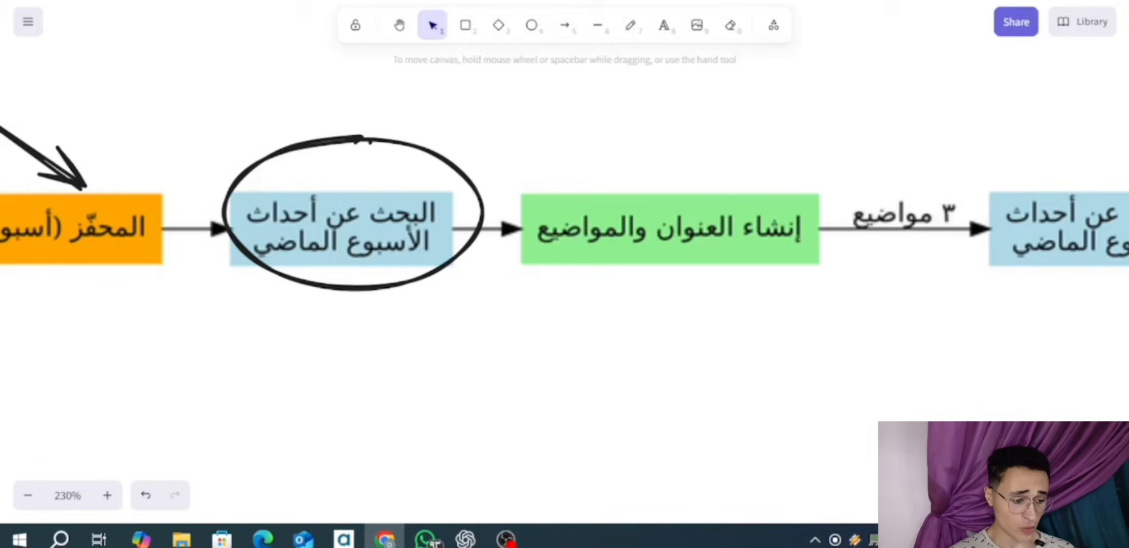
- Examine the workflow diagram from the title-and-topics stage through the search for each of the three topics
scroll(664, 238, right, 2)
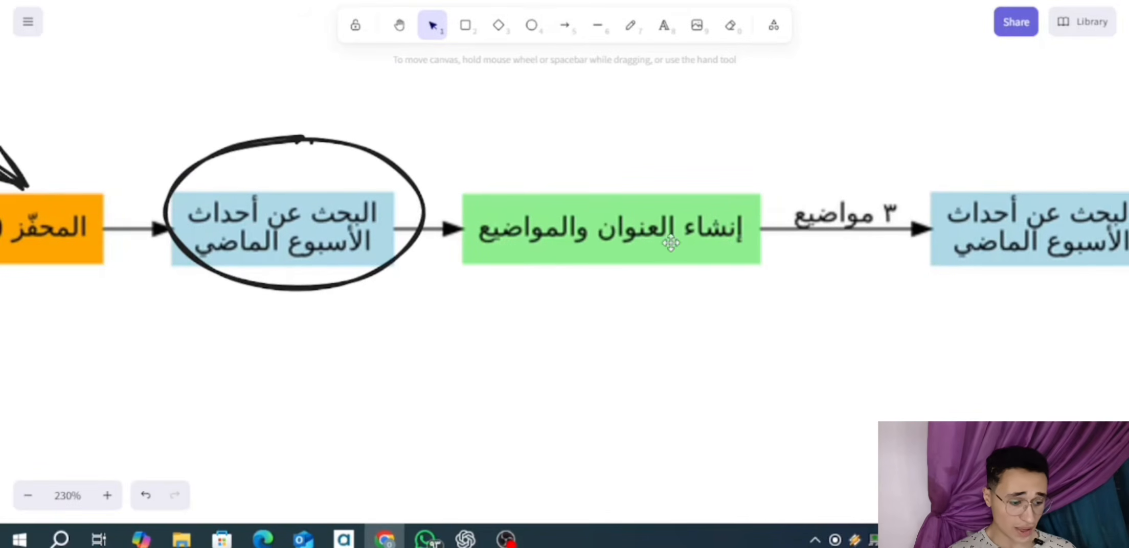
scroll(609, 246, right, 4)
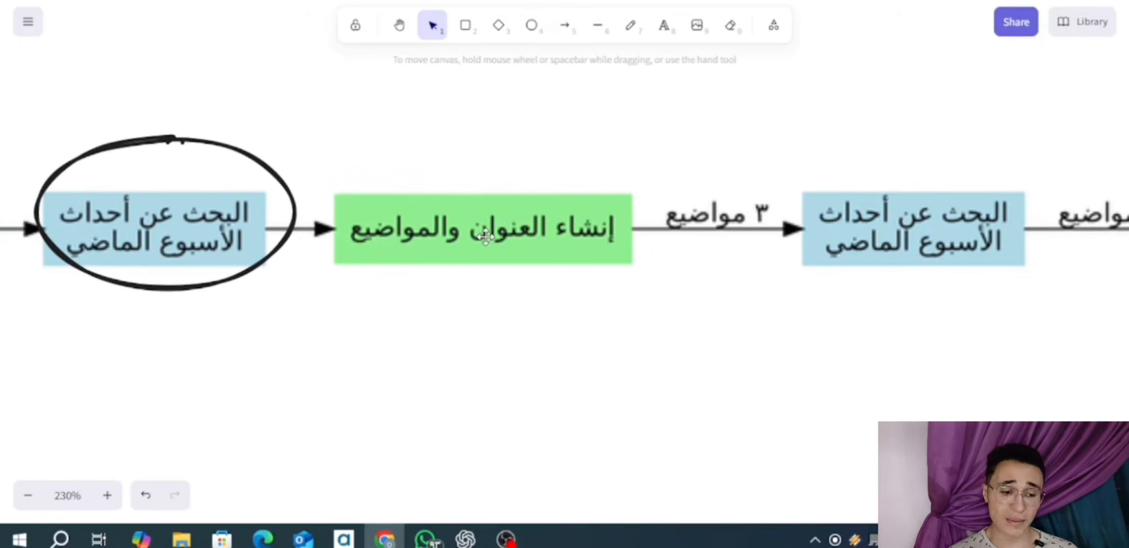
scroll(719, 374, right, 3)
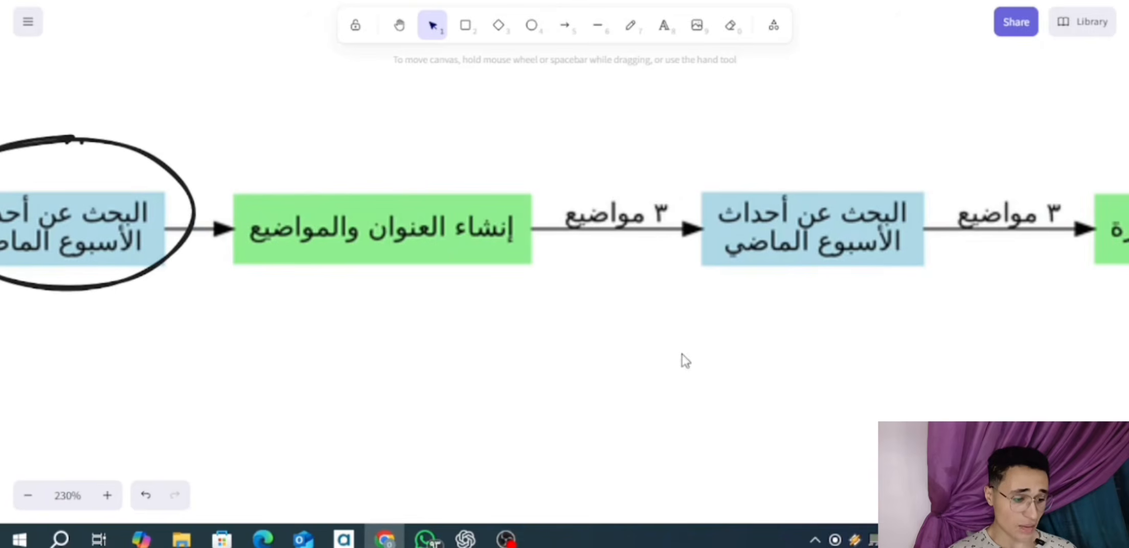
scroll(685, 301, left, 3)
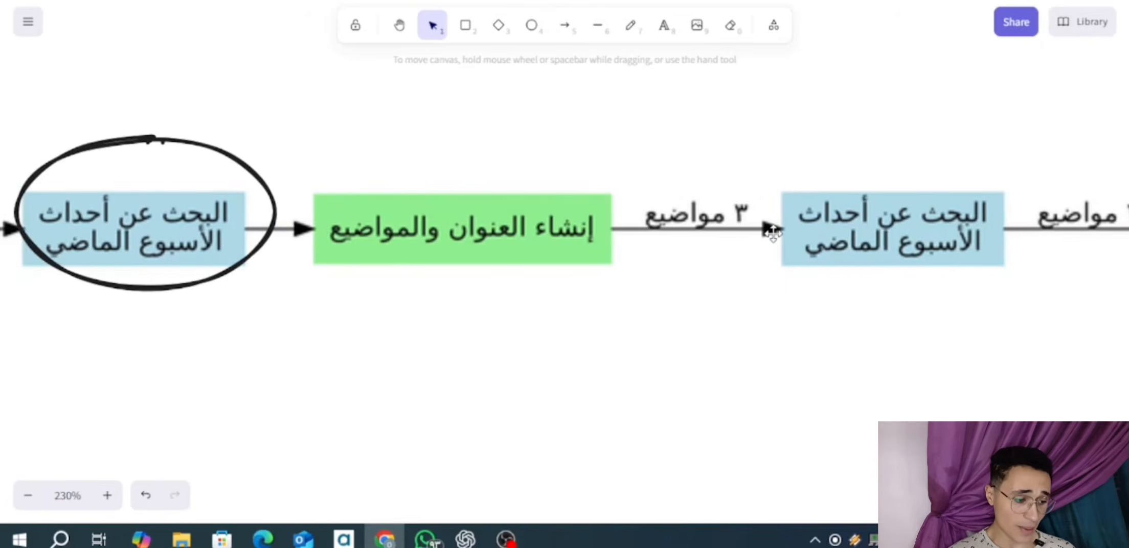
scroll(774, 235, right, 3)
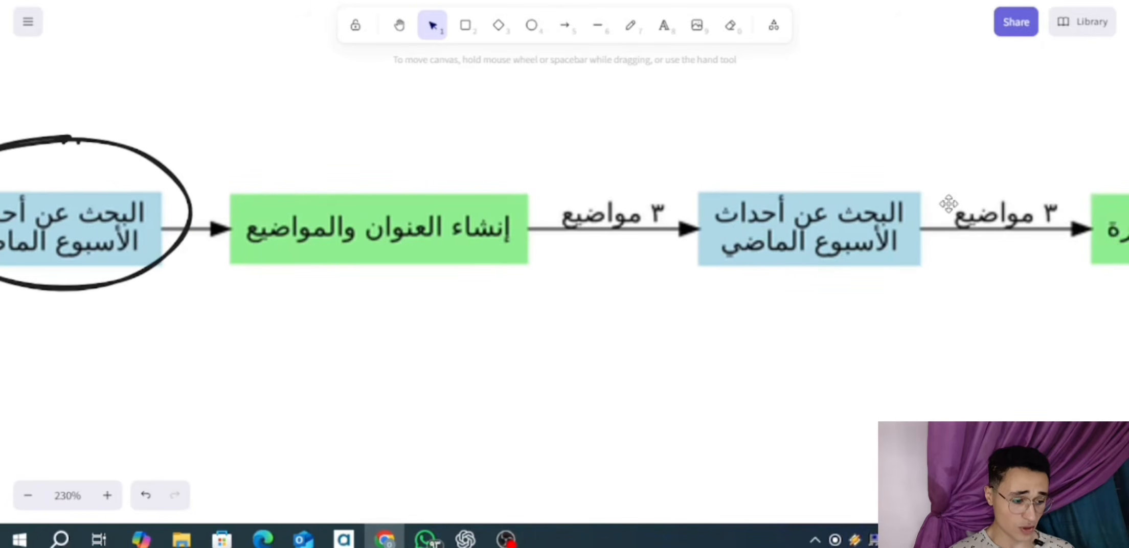
scroll(949, 204, right, 5)
scroll(927, 201, right, 3)
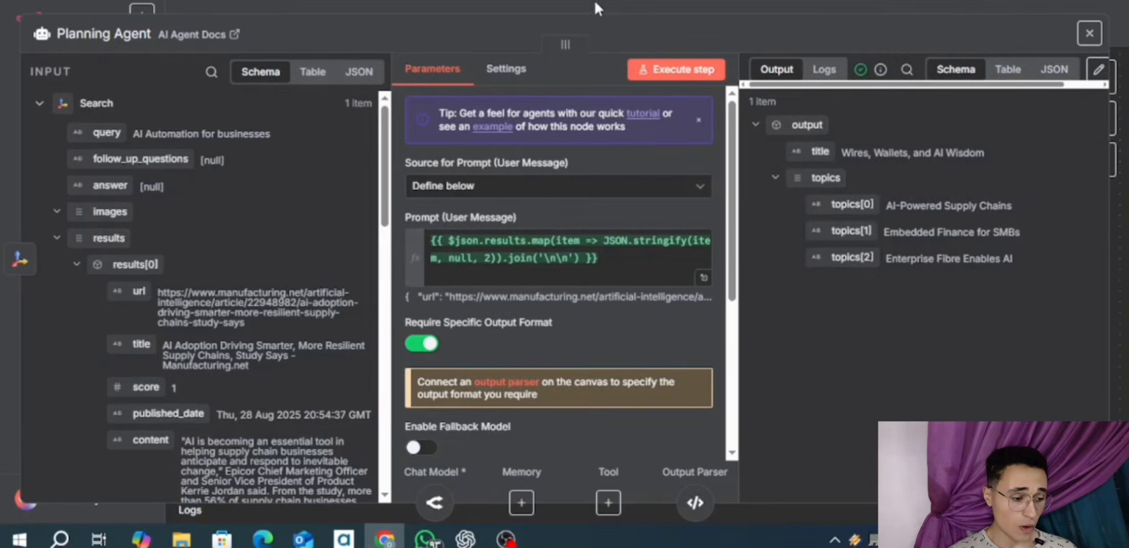
- Close the Planning Agent and add a Split Out node after it
click(595, 3)
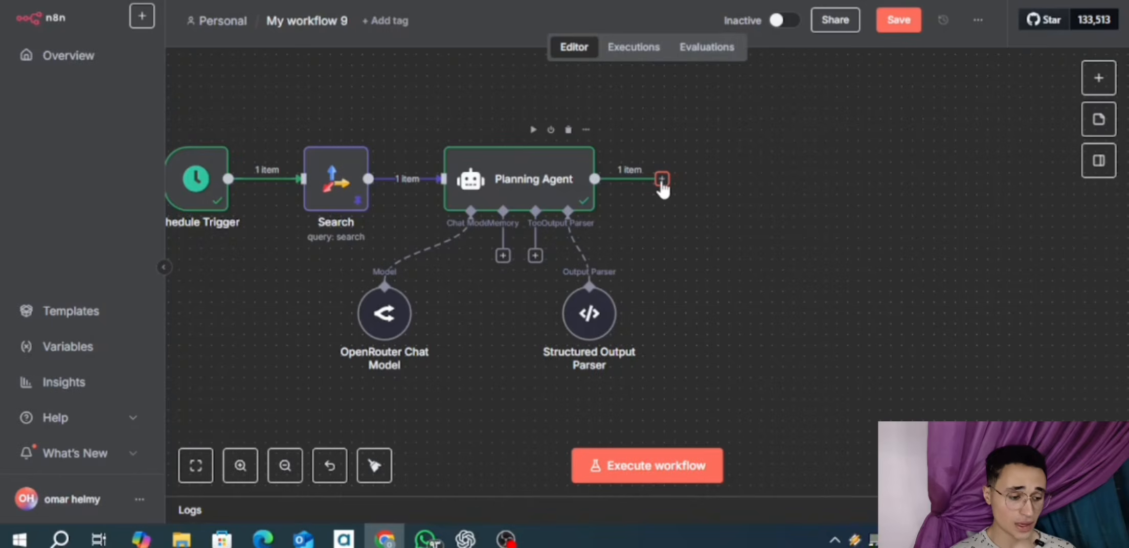
click(662, 180)
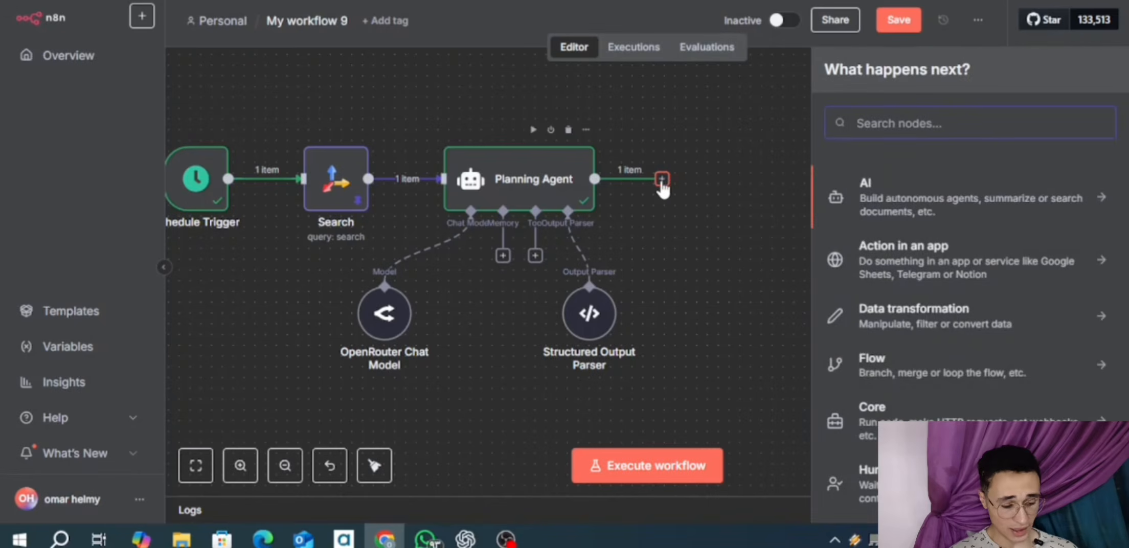
text(spl)
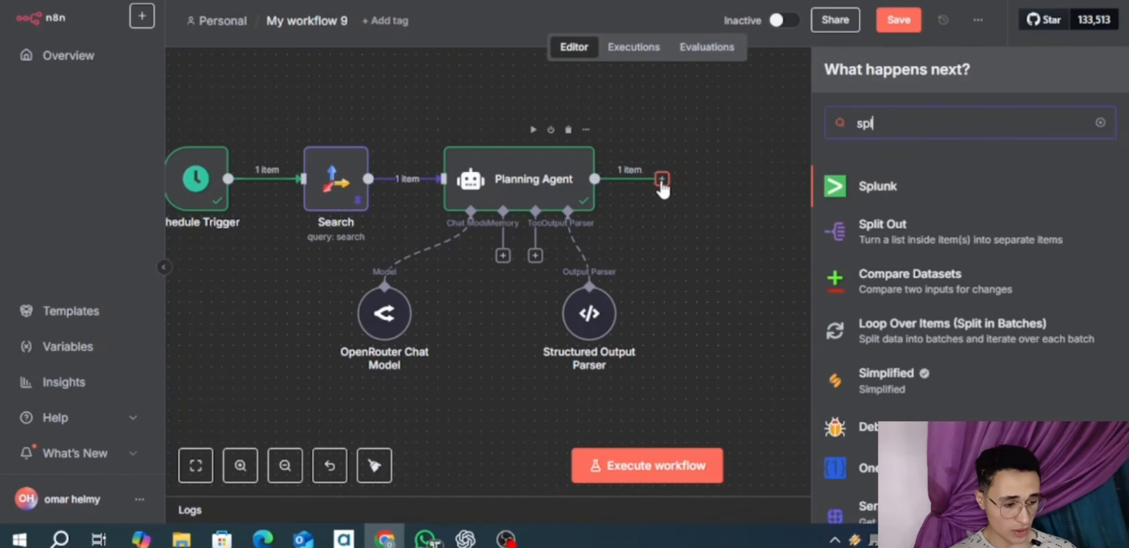
key(Down)
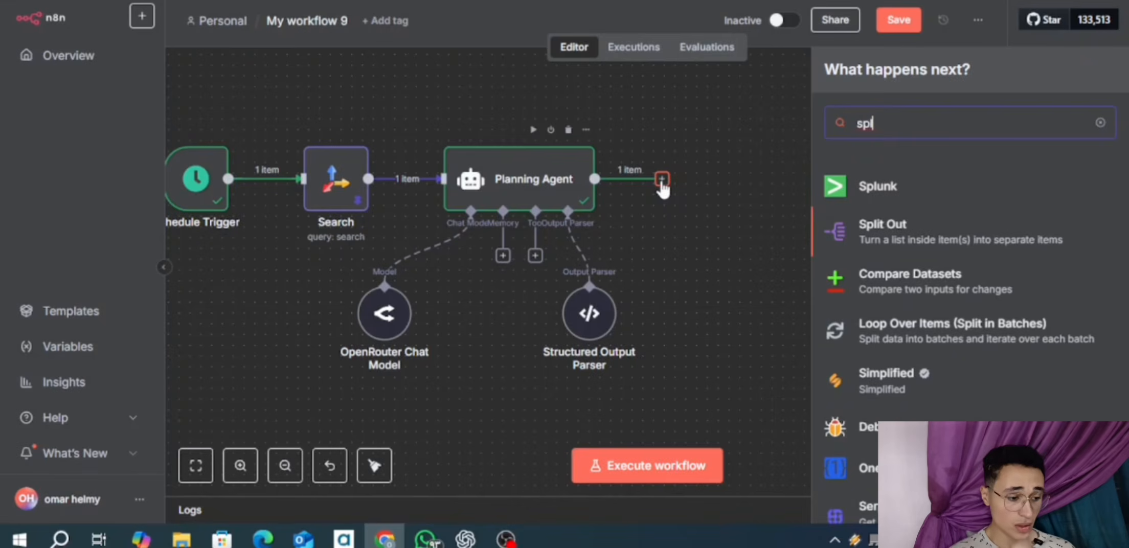
key(Return)
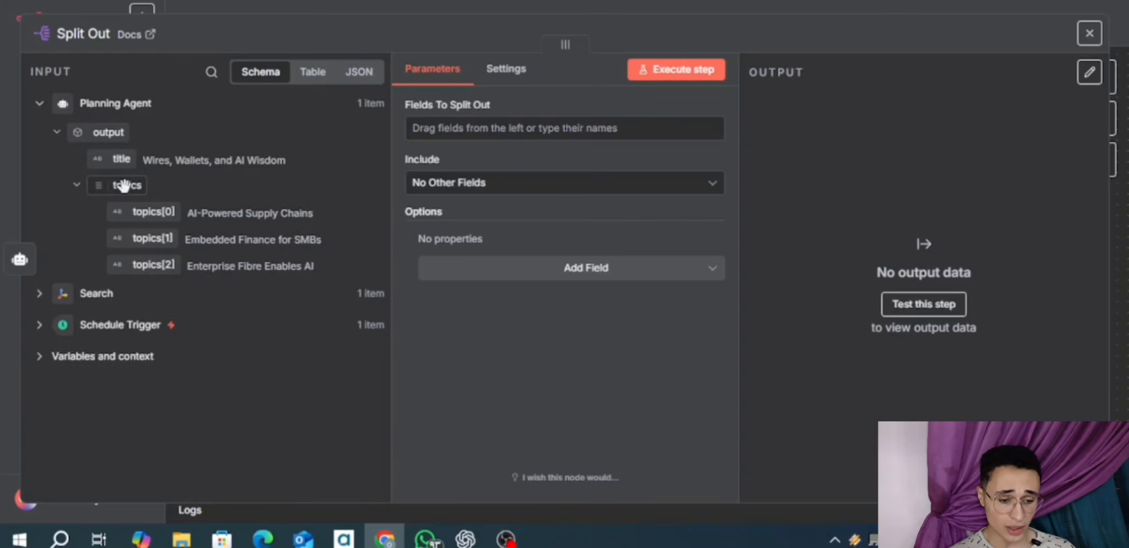
- Set the Split Out node's field to output.topics from the Planning Agent, execute the step and close the node
drag(123, 185, 444, 131)
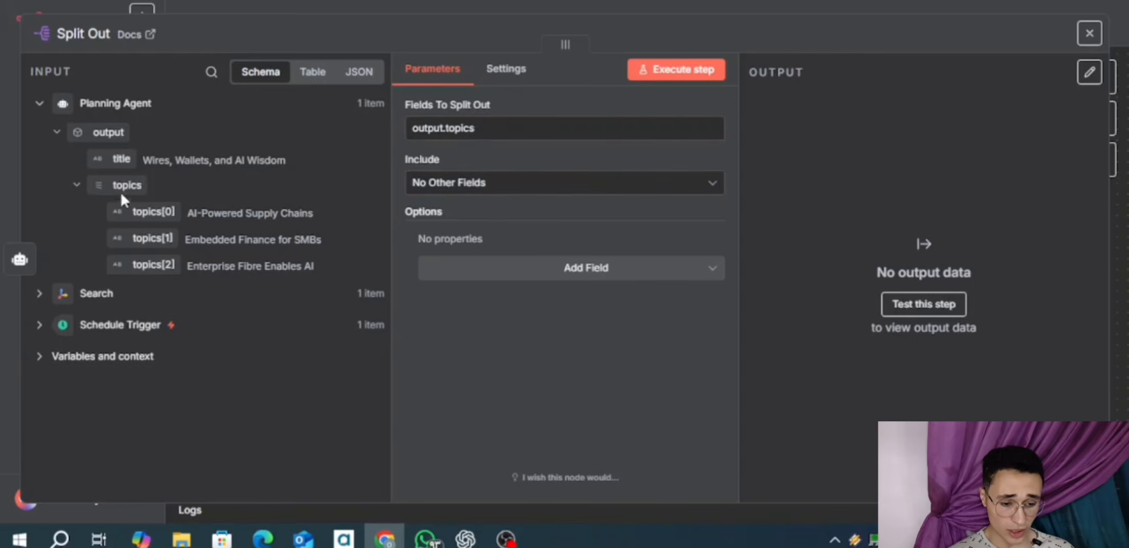
drag(120, 185, 117, 216)
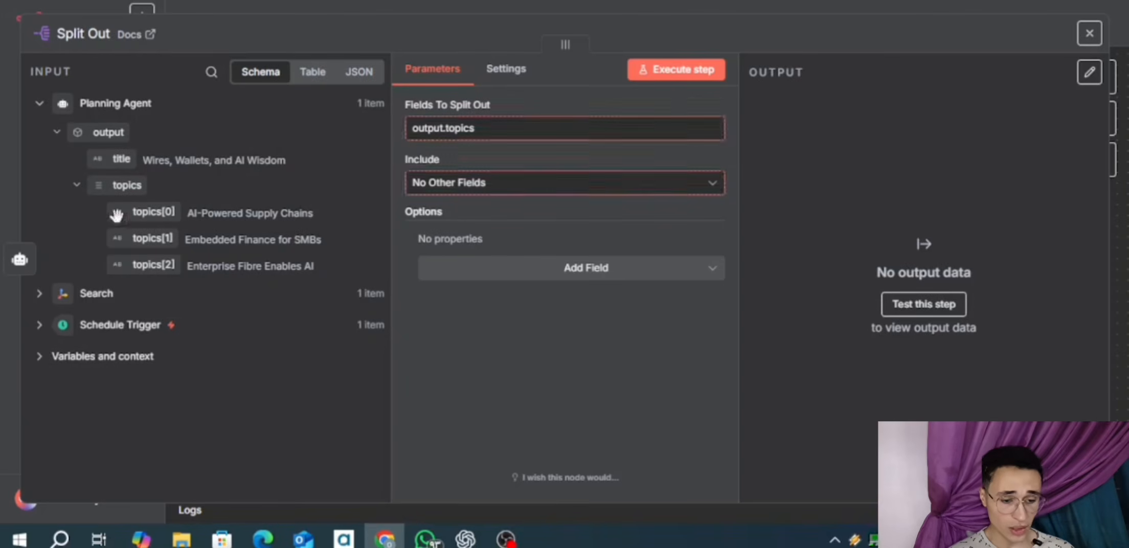
click(707, 78)
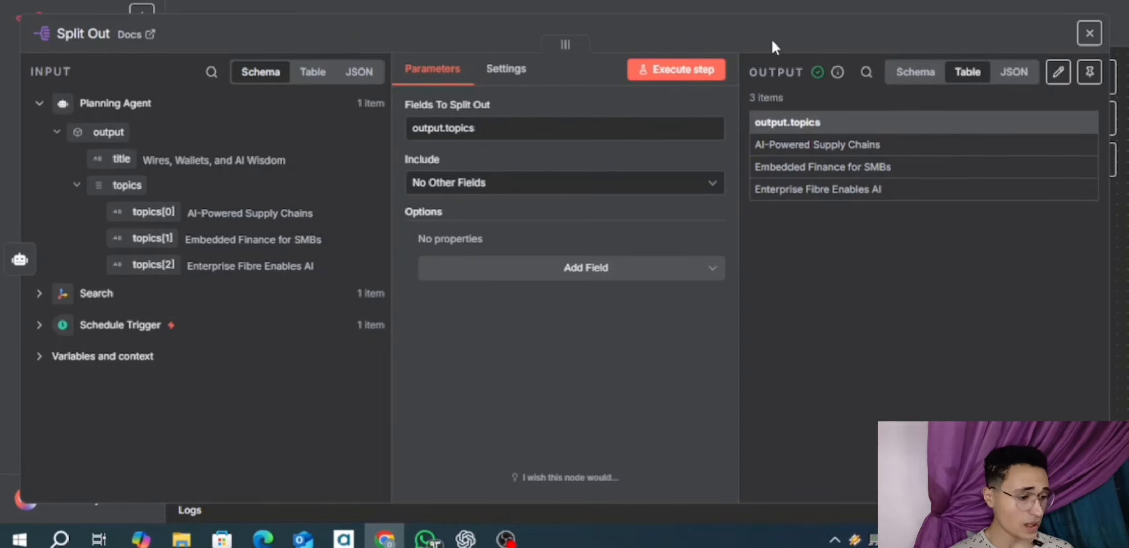
click(759, 7)
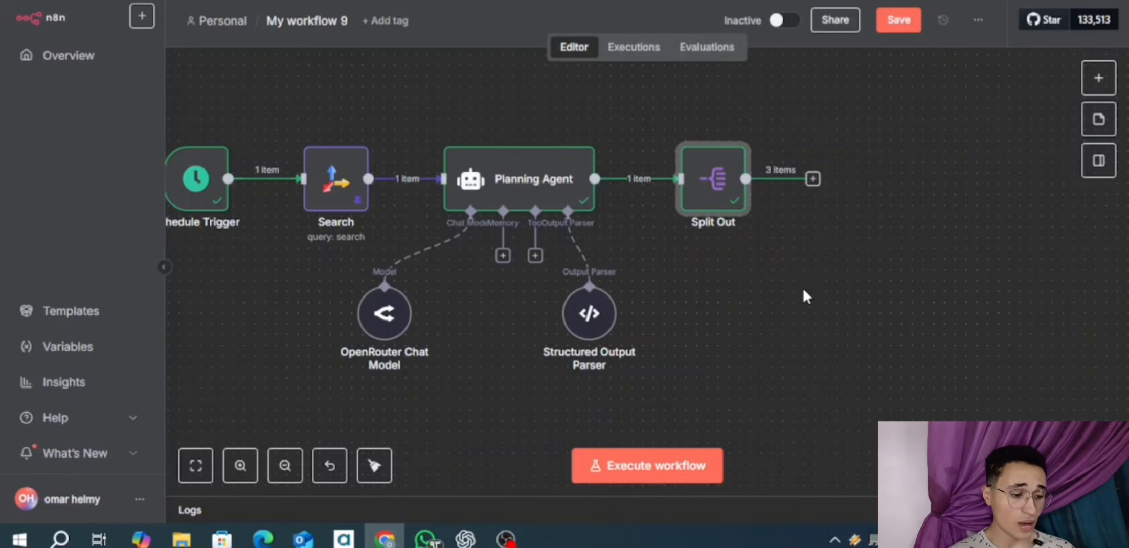
- Add a Tavily node with the Search action after Split Out
scroll(743, 286, right, 3)
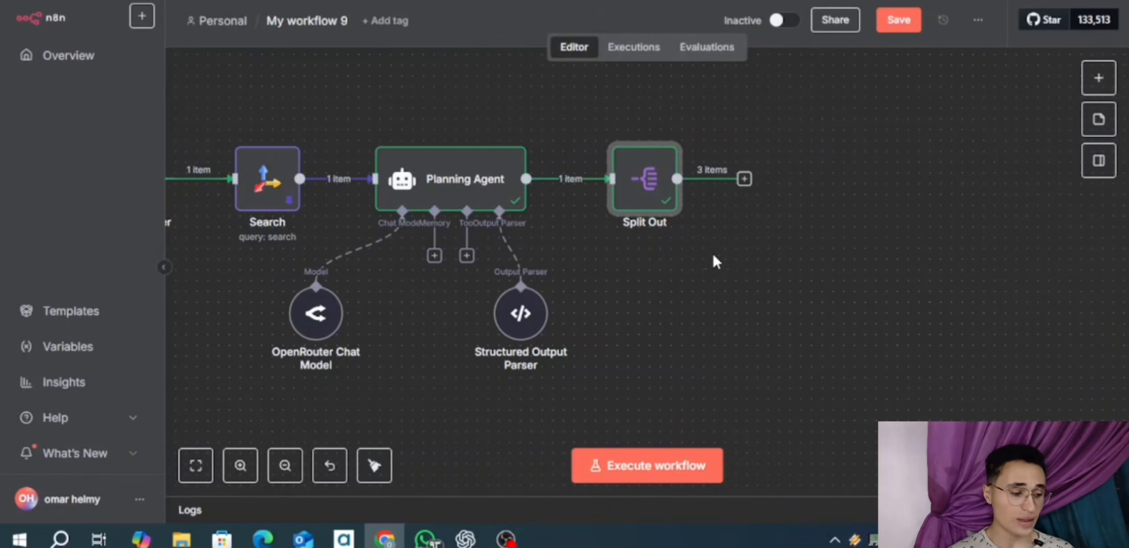
click(744, 179)
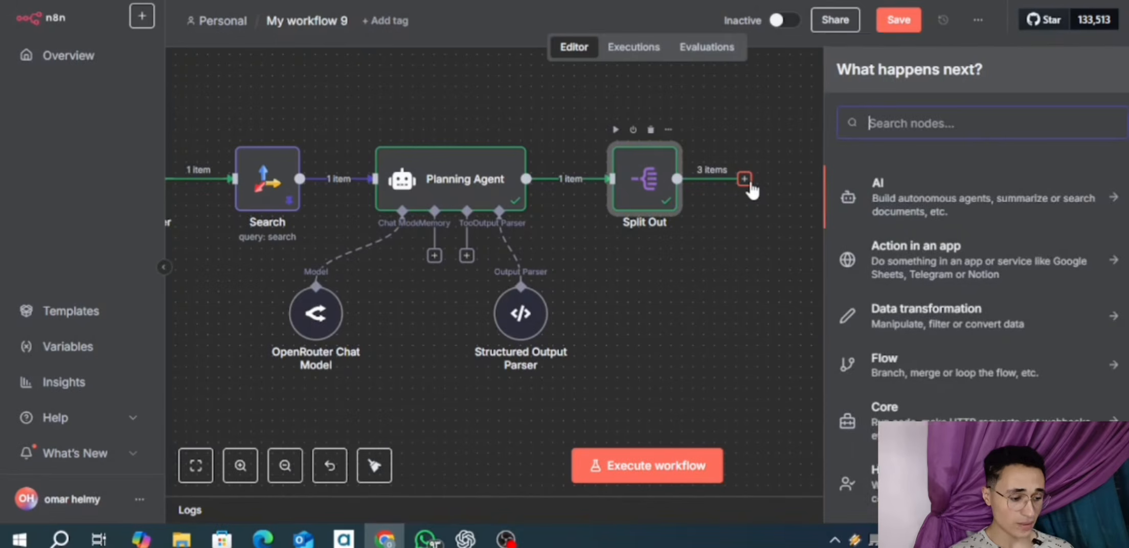
text(ta)
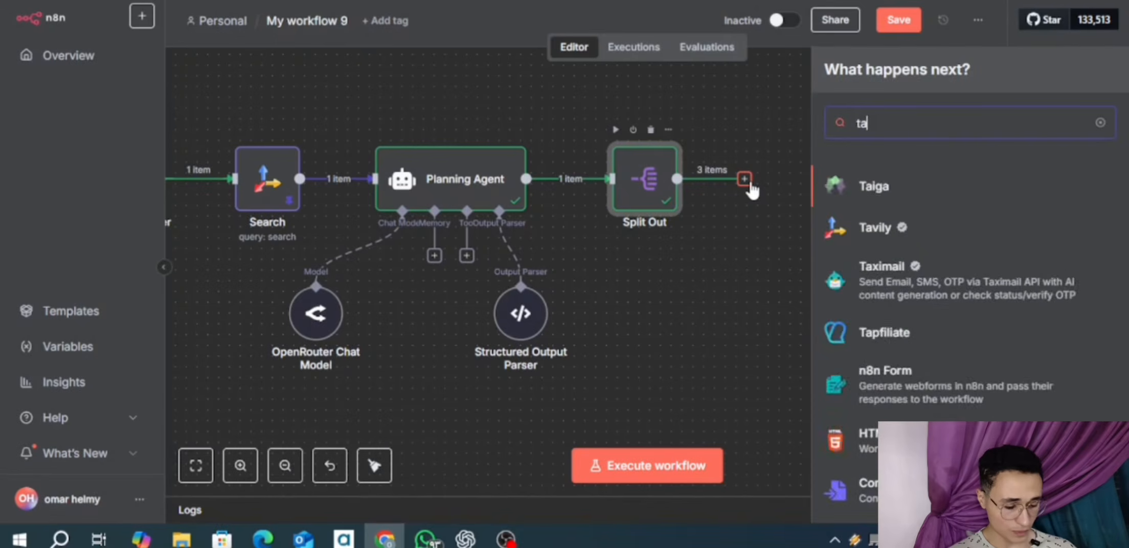
text(v)
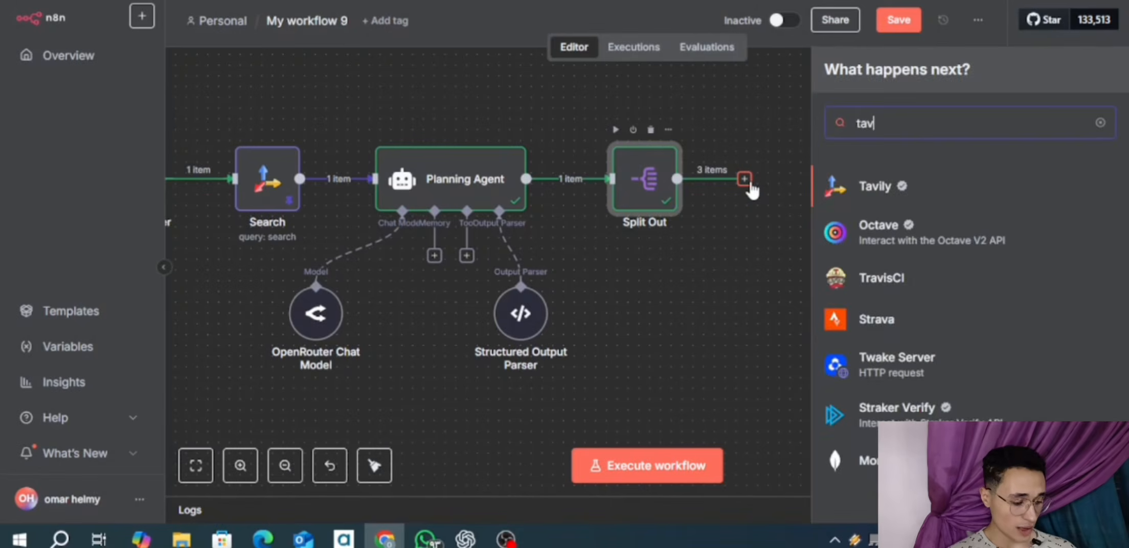
key(Return)
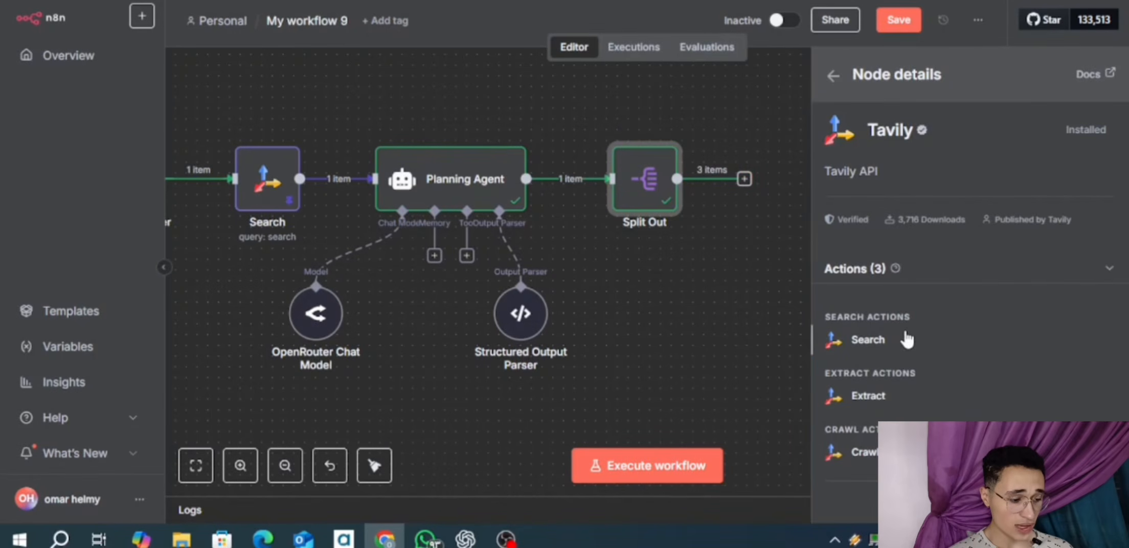
click(907, 333)
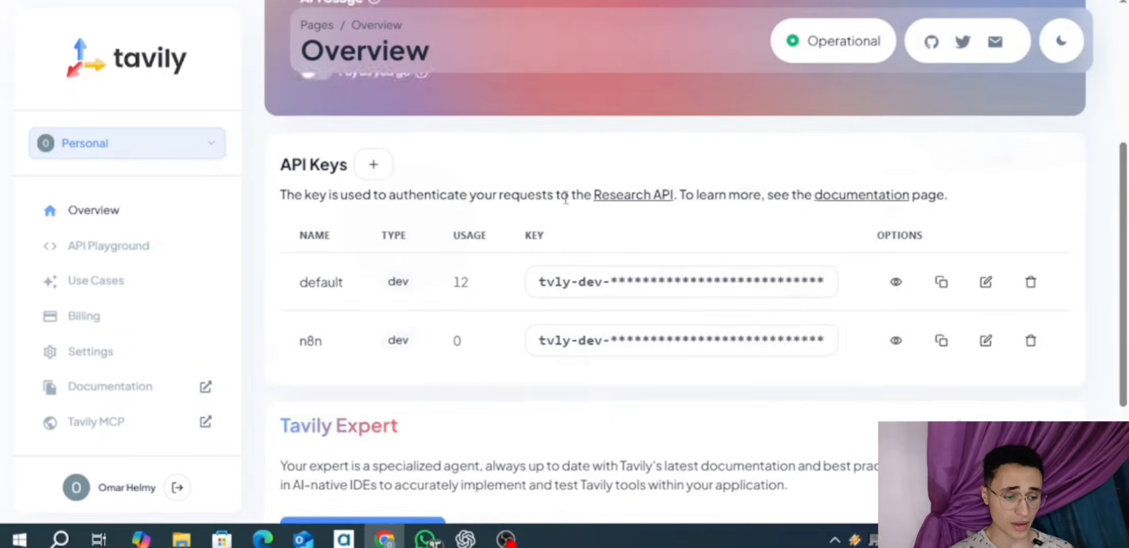
scroll(575, 226, down, 2)
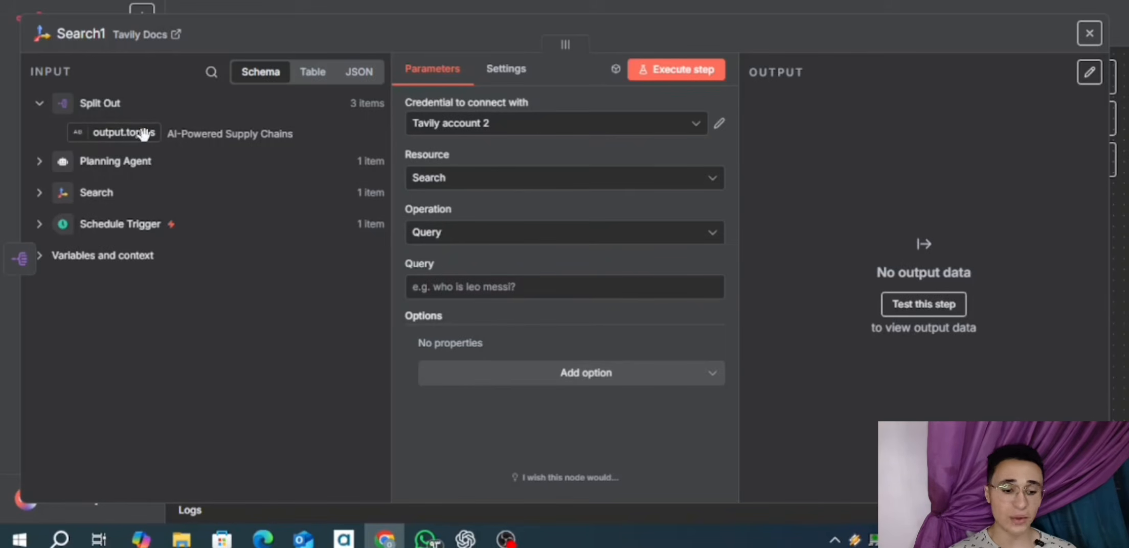
- Map Split Out's output.topics to the new Tavily search query and preview the expression for each topic item
drag(134, 136, 448, 287)
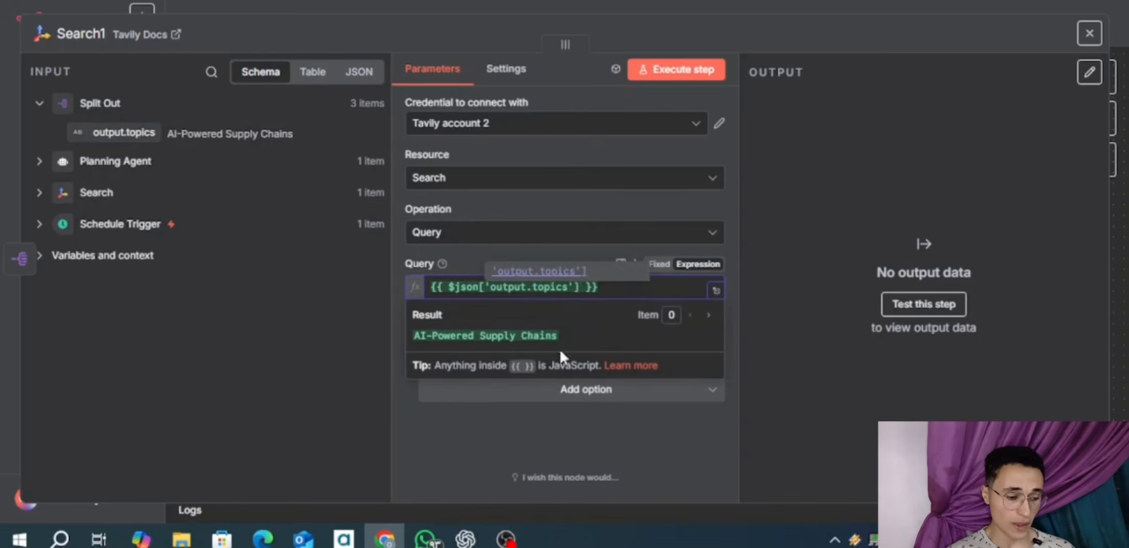
click(717, 290)
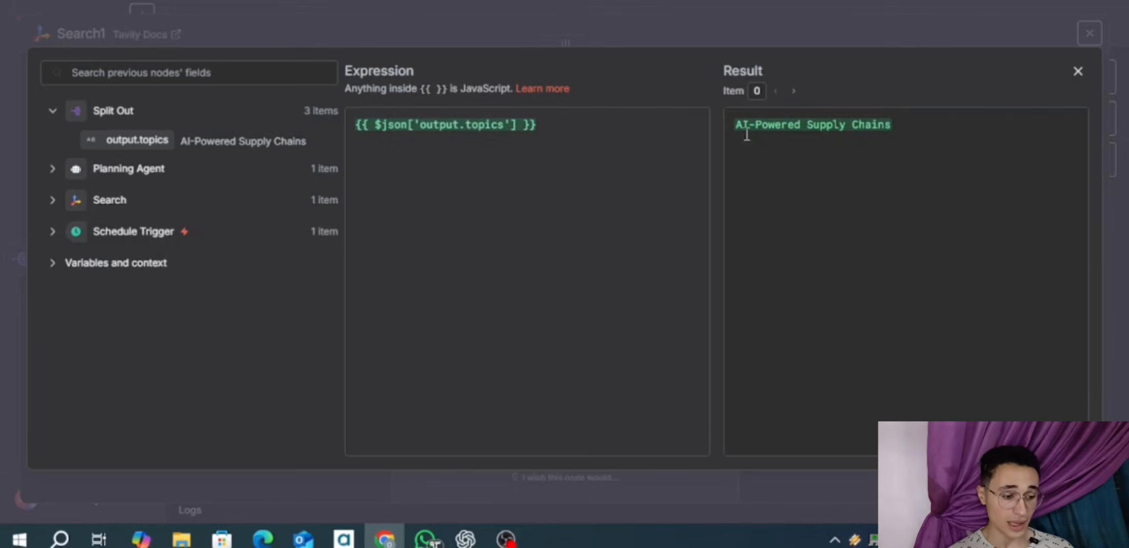
click(795, 92)
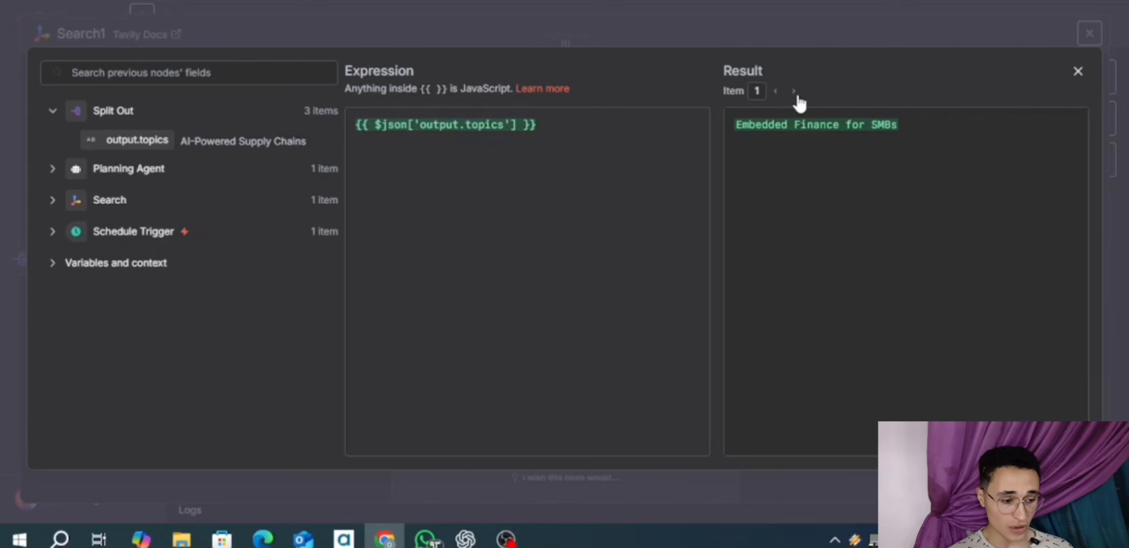
click(794, 92)
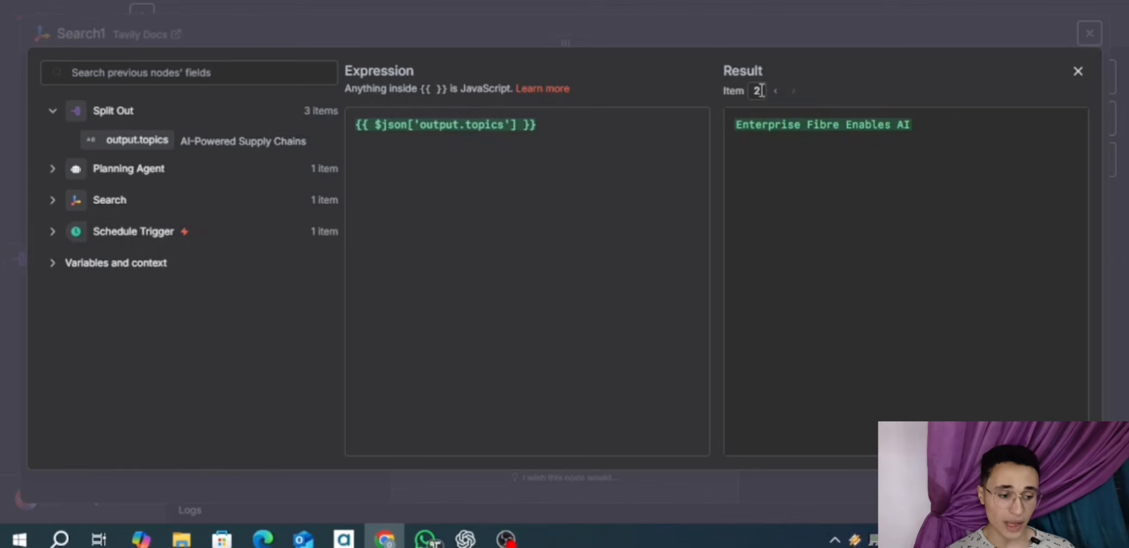
click(706, 32)
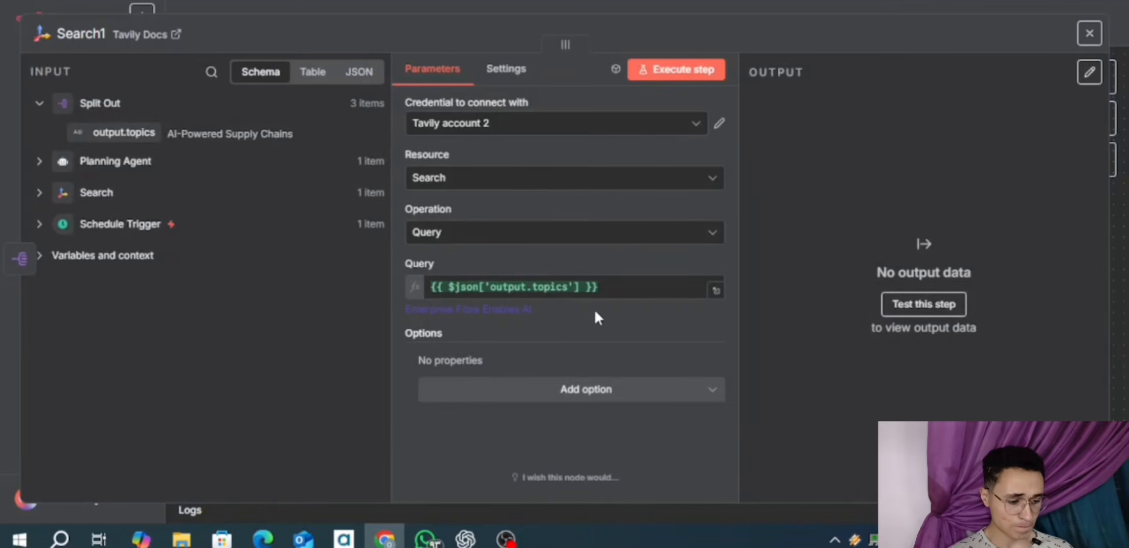
- Add a Time Range option set to Month and an Include Raw Content option to the new Tavily search, and close the node
click(565, 397)
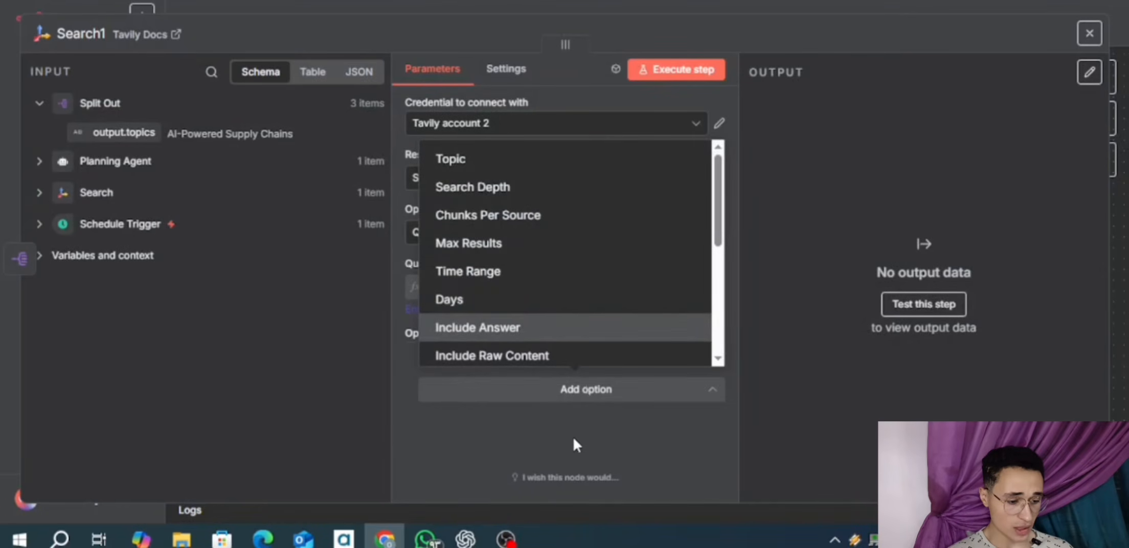
click(466, 274)
click(479, 391)
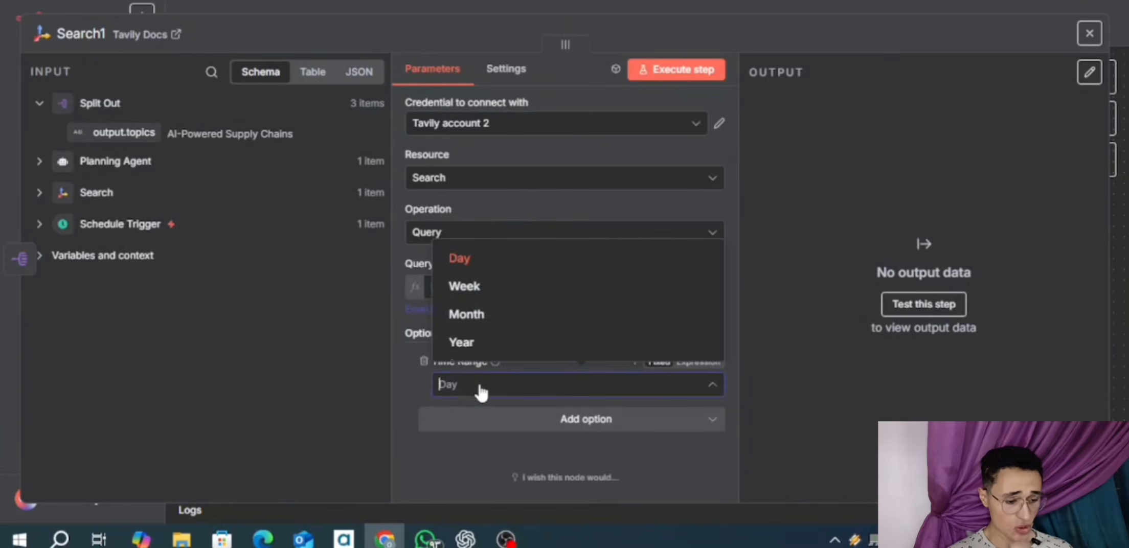
click(466, 314)
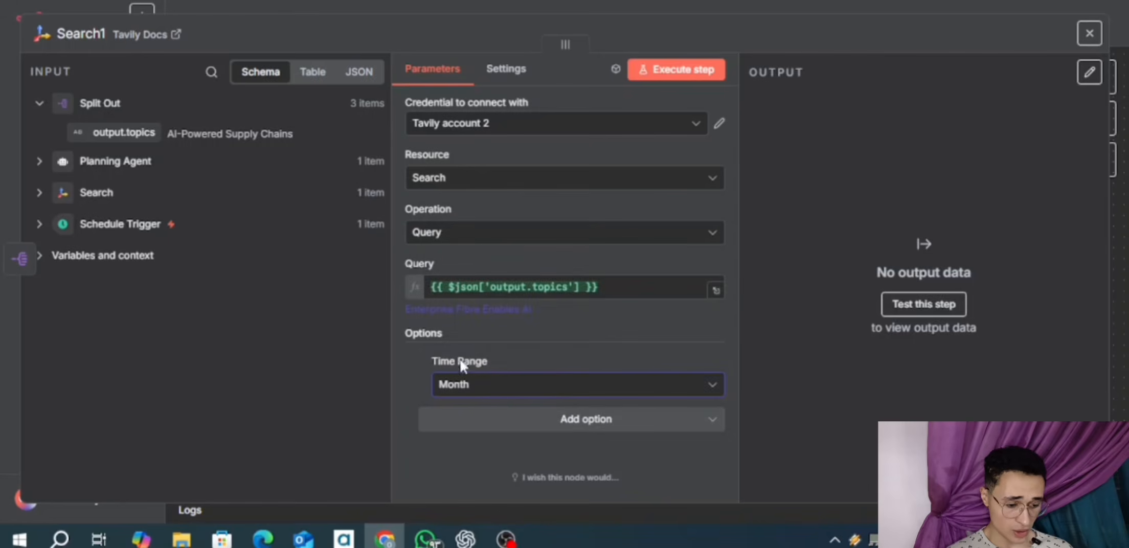
click(456, 418)
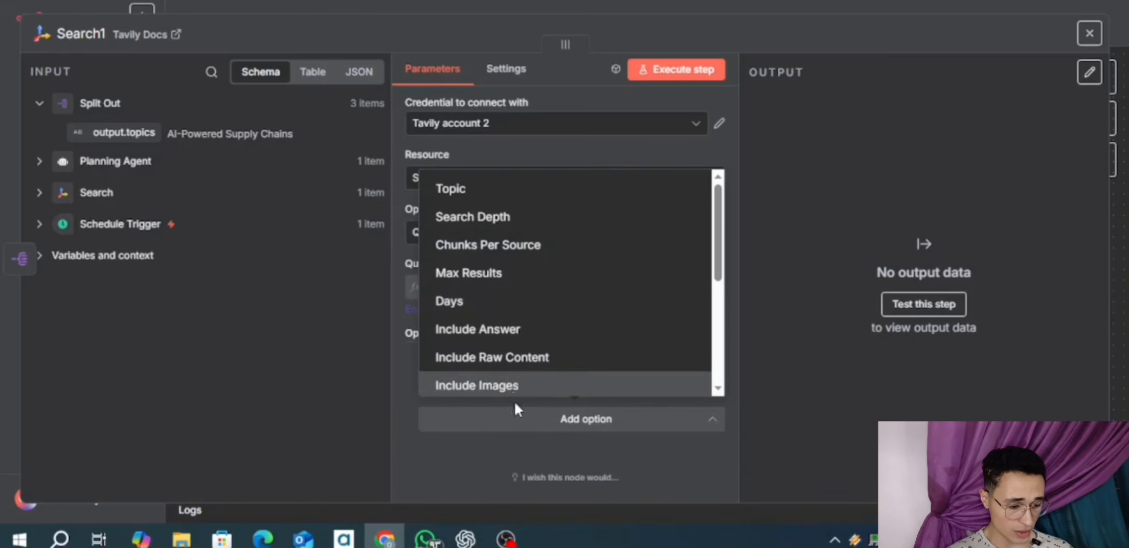
click(528, 369)
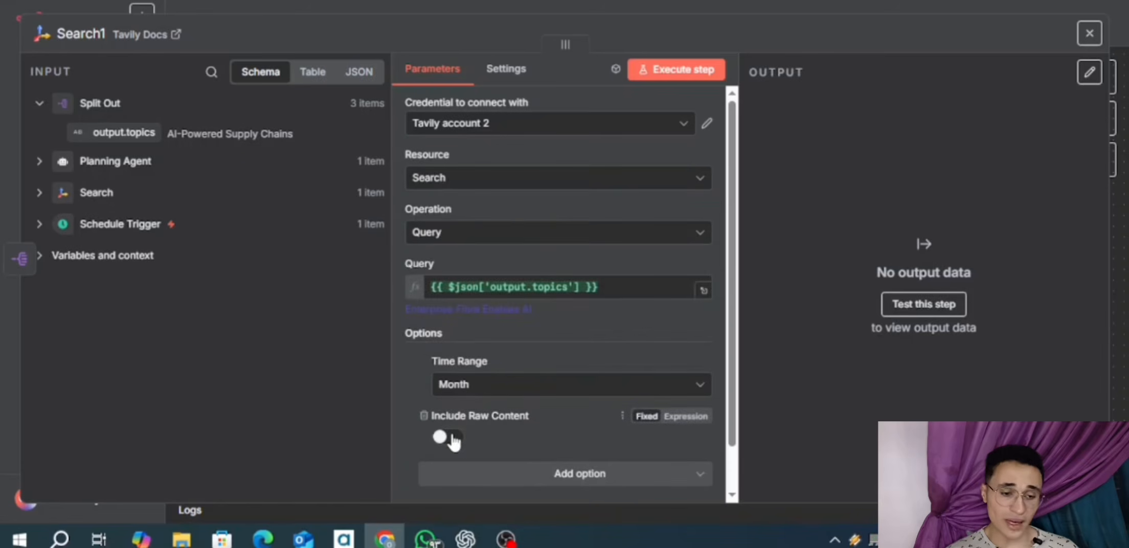
click(361, 9)
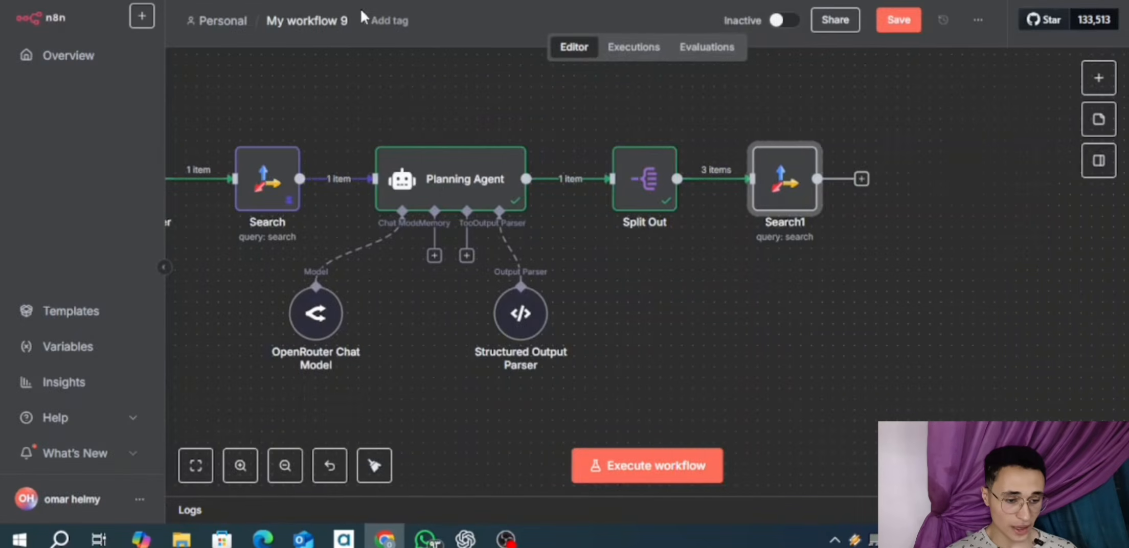
- Review the Planning Agent's output, then the initial Search node's output in schema view, down to each result's content and raw_content fields
scroll(300, 156, left, 3)
click(533, 199)
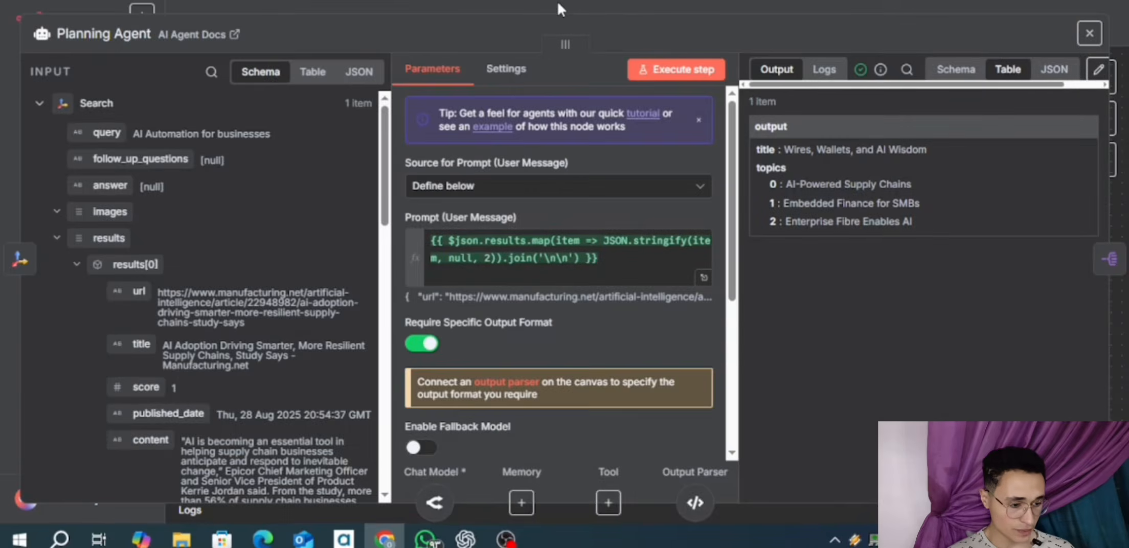
click(557, 3)
click(336, 174)
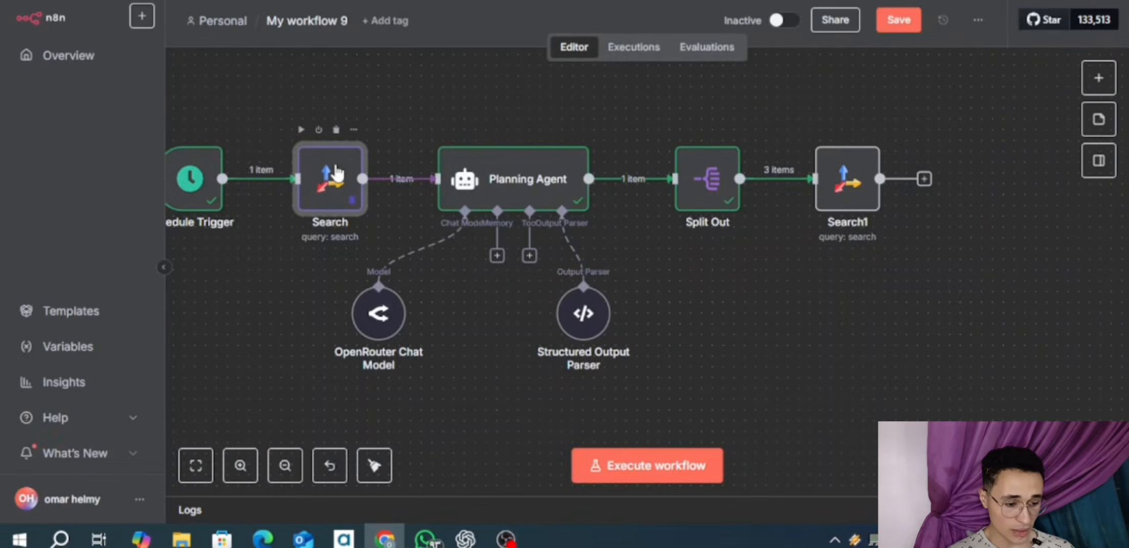
double_click(336, 173)
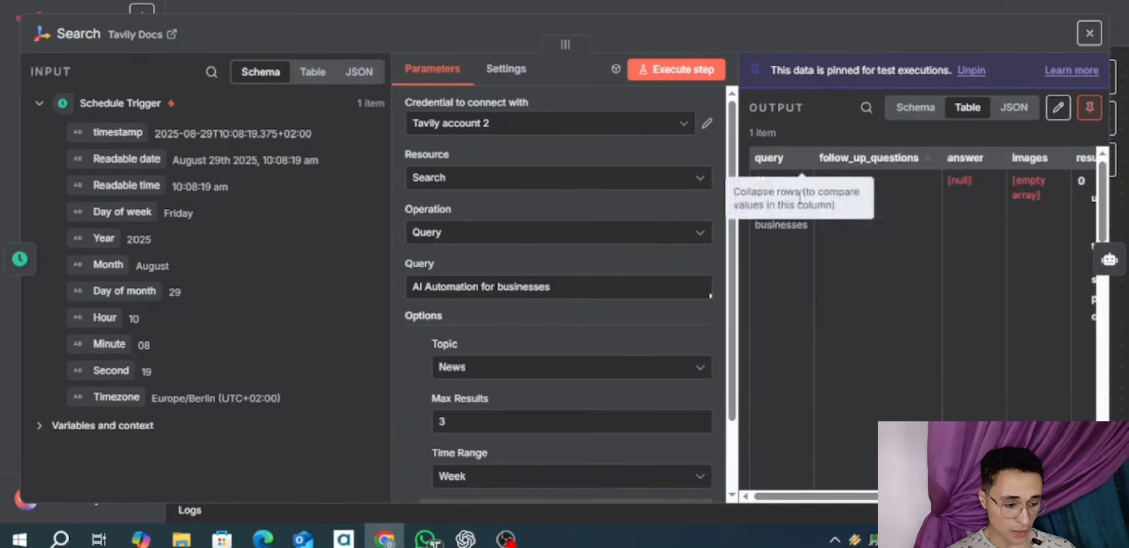
scroll(881, 211, right, 3)
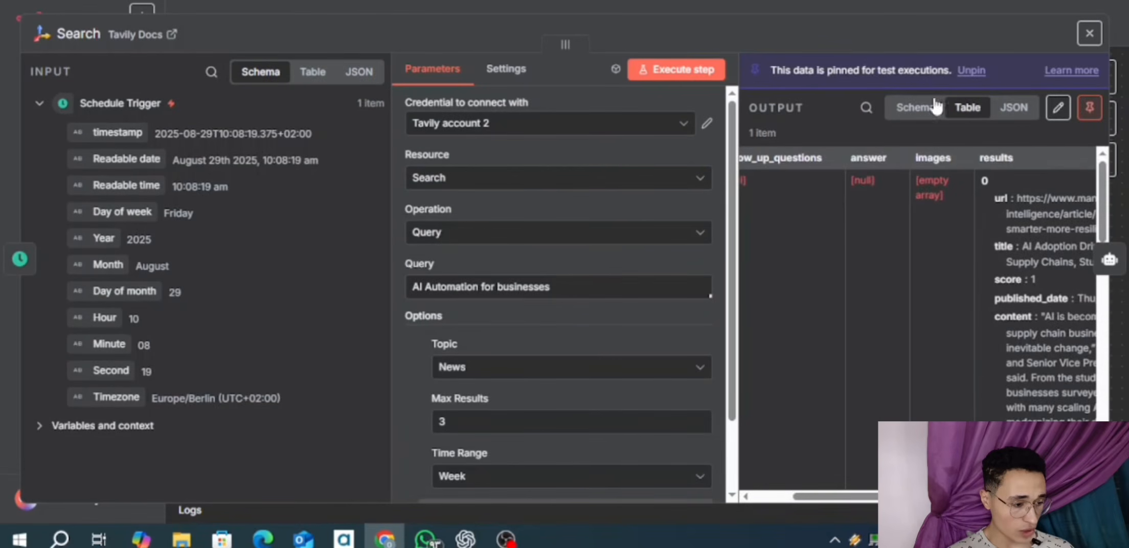
click(914, 108)
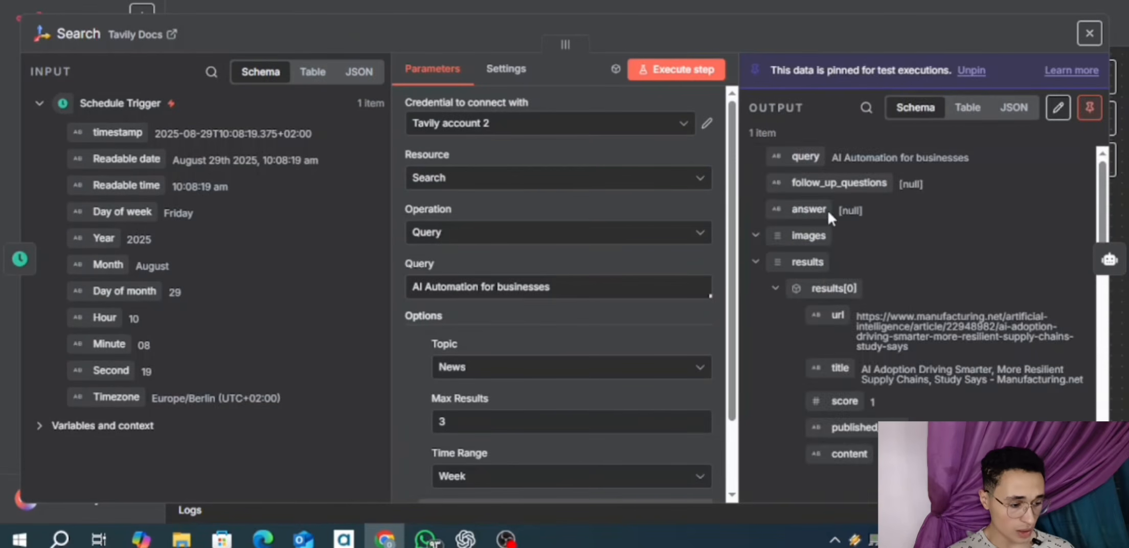
scroll(829, 210, down, 5)
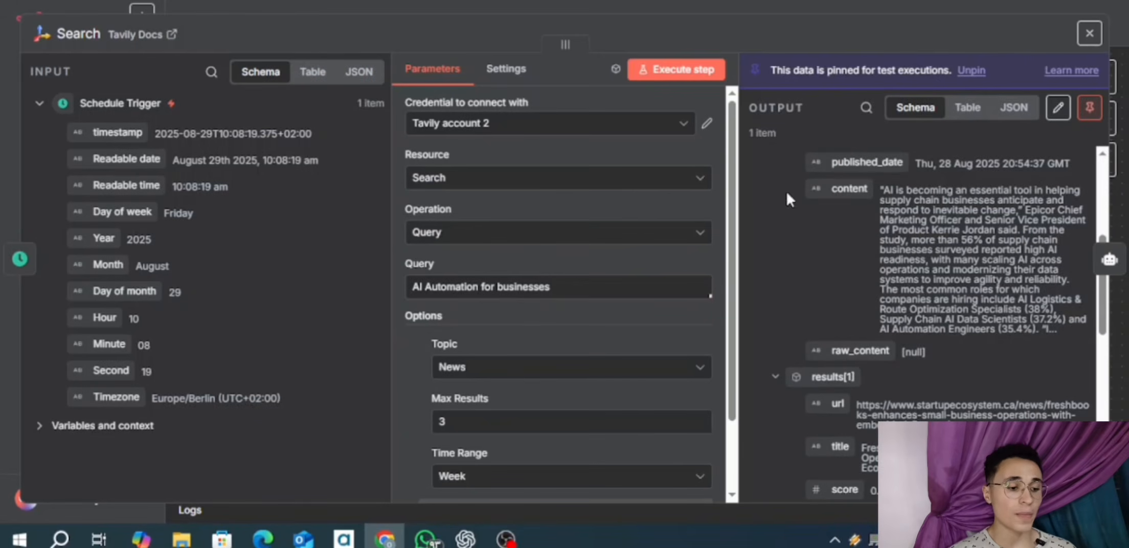
click(689, 1)
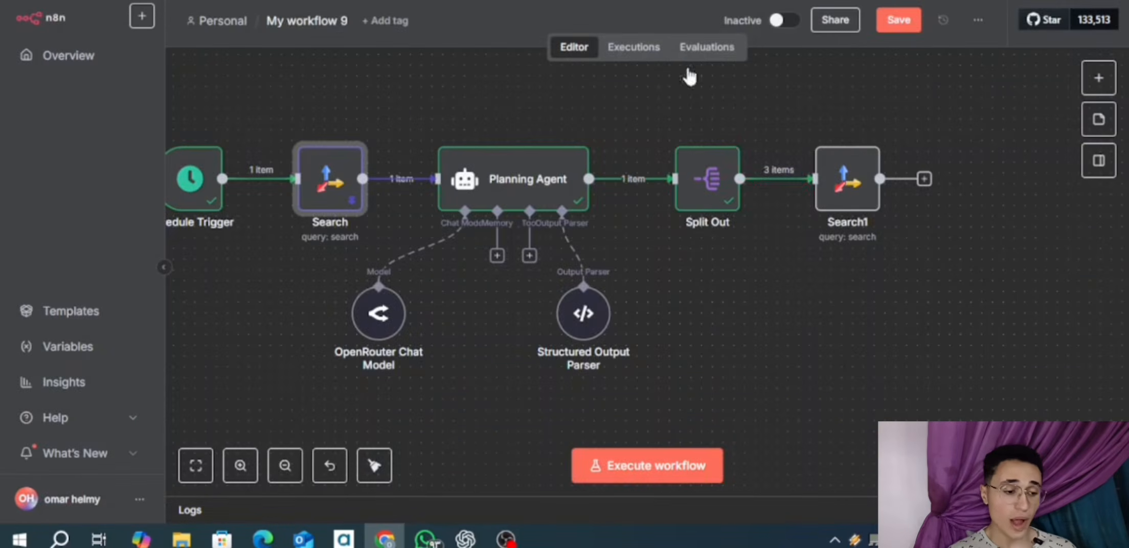
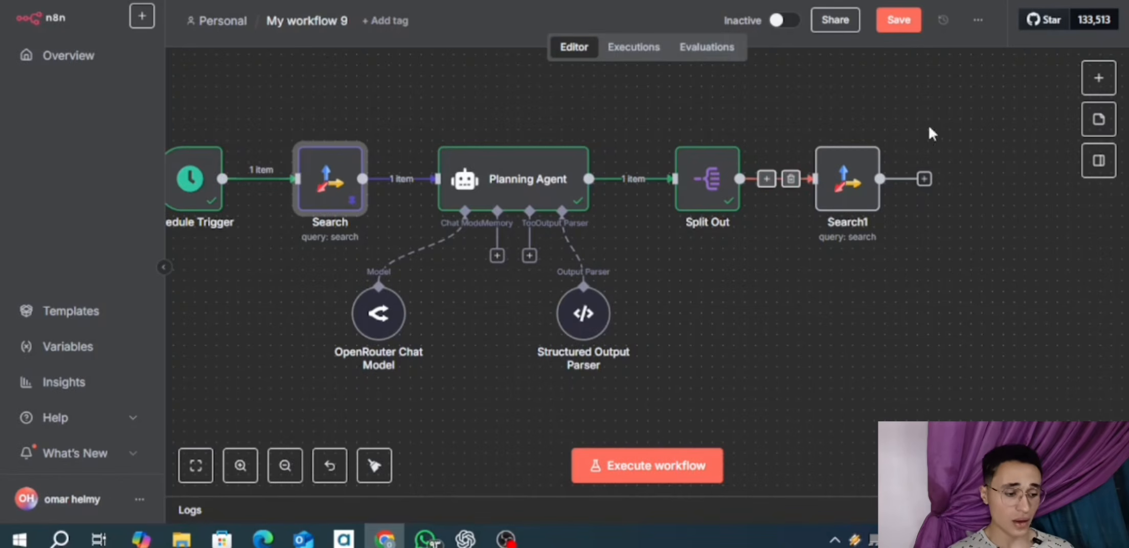
- Turn on Include Raw Content in the Search1 node that follows Split Out, and close the node
click(869, 175)
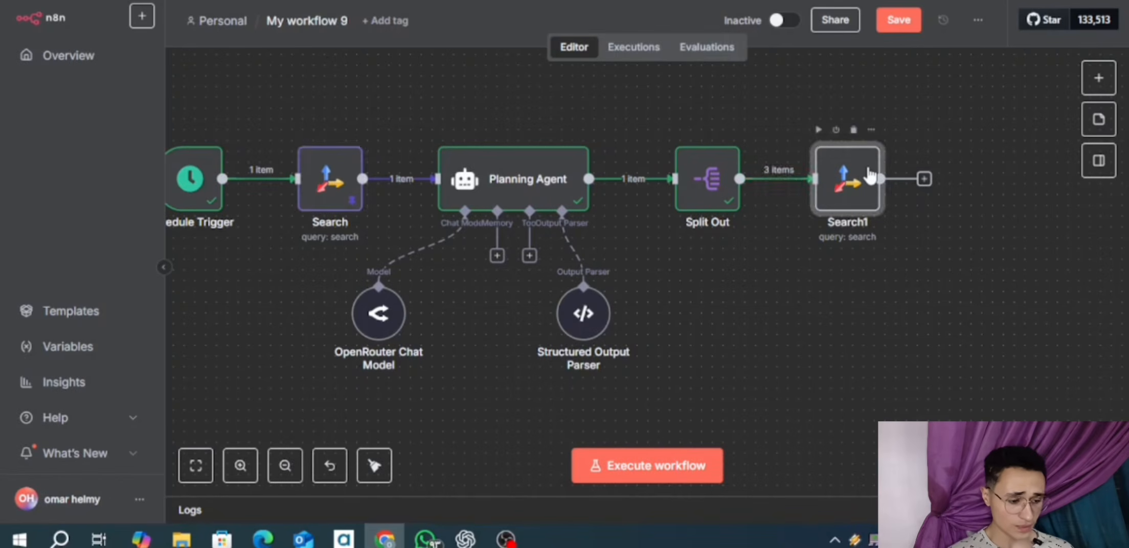
double_click(869, 175)
scroll(665, 245, down, 1)
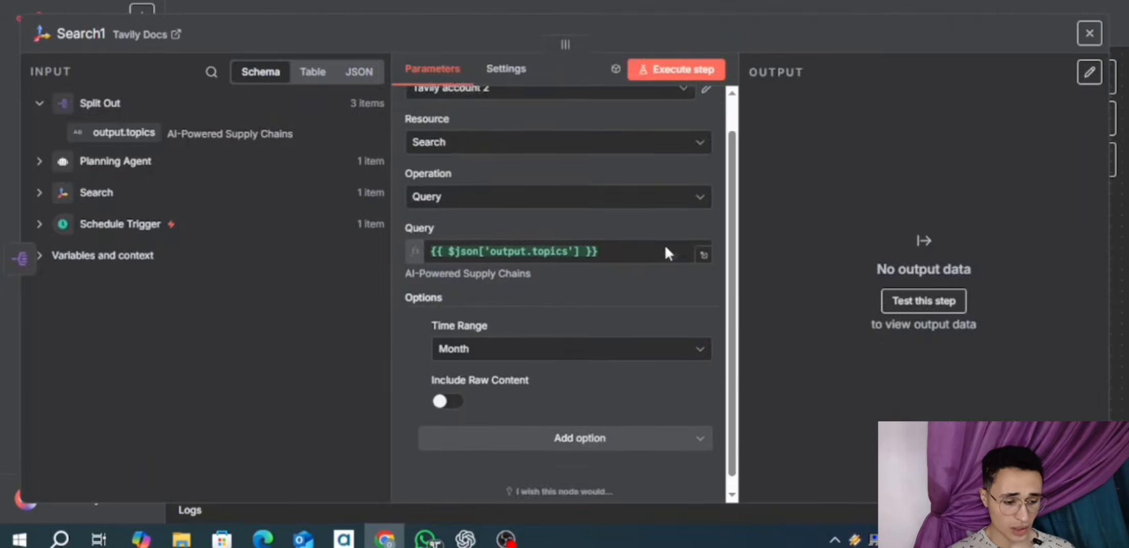
click(448, 389)
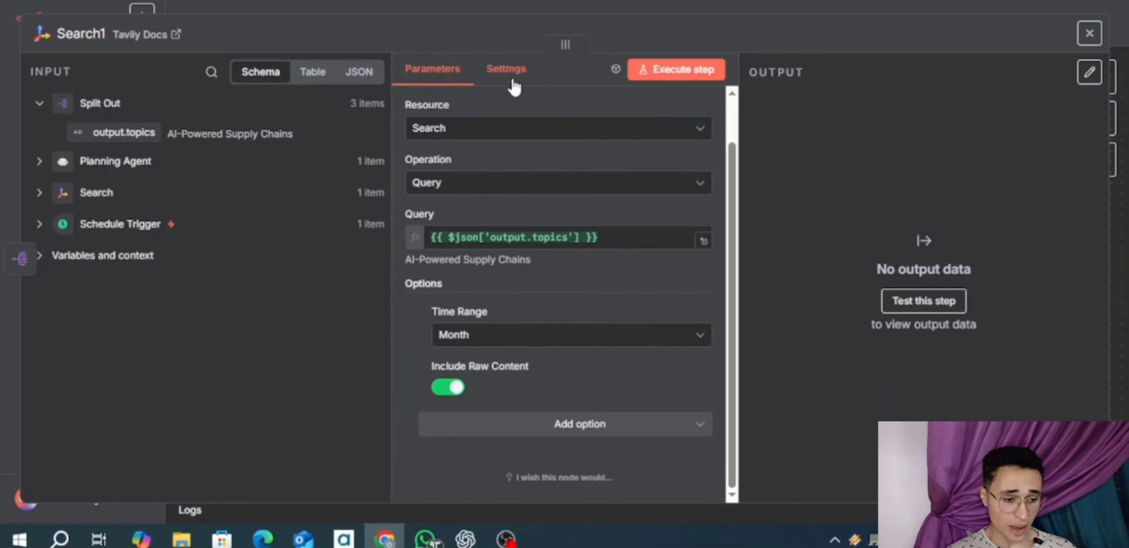
click(486, 2)
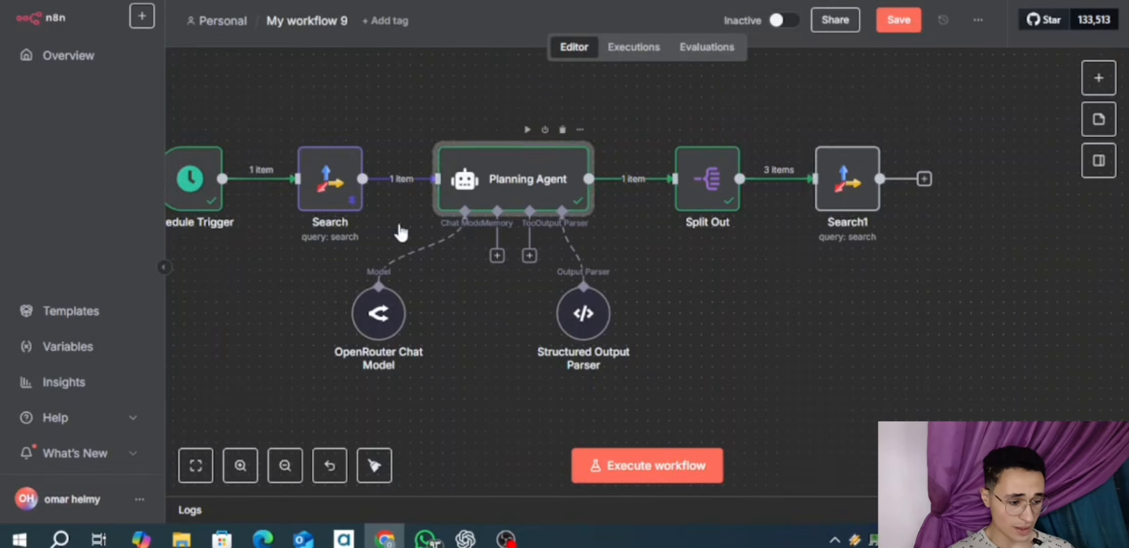
- Pin the Planning Agent's output data for test executions and return to the canvas
double_click(557, 192)
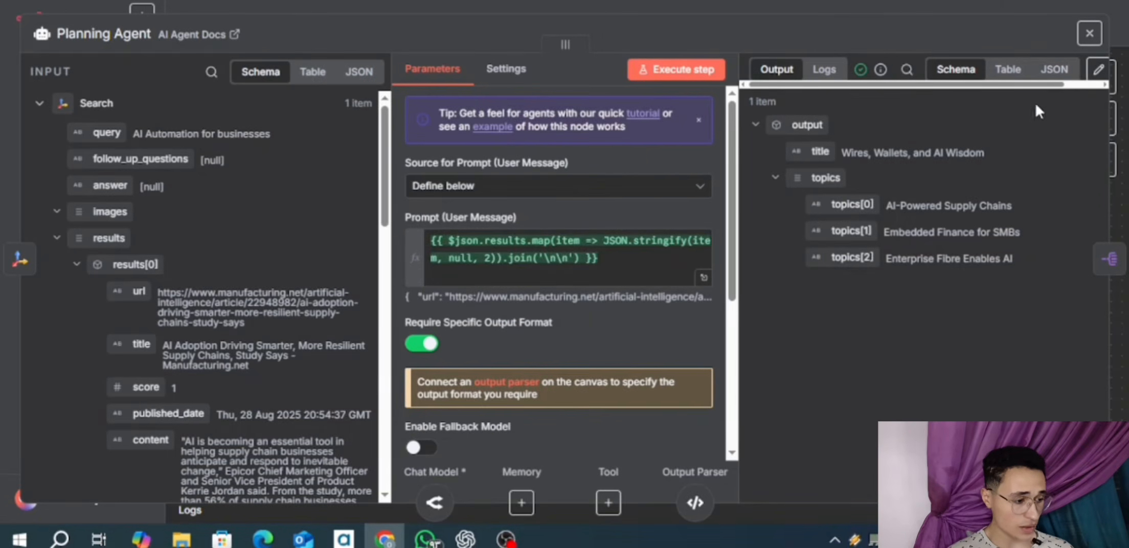
scroll(1037, 67, right, 1)
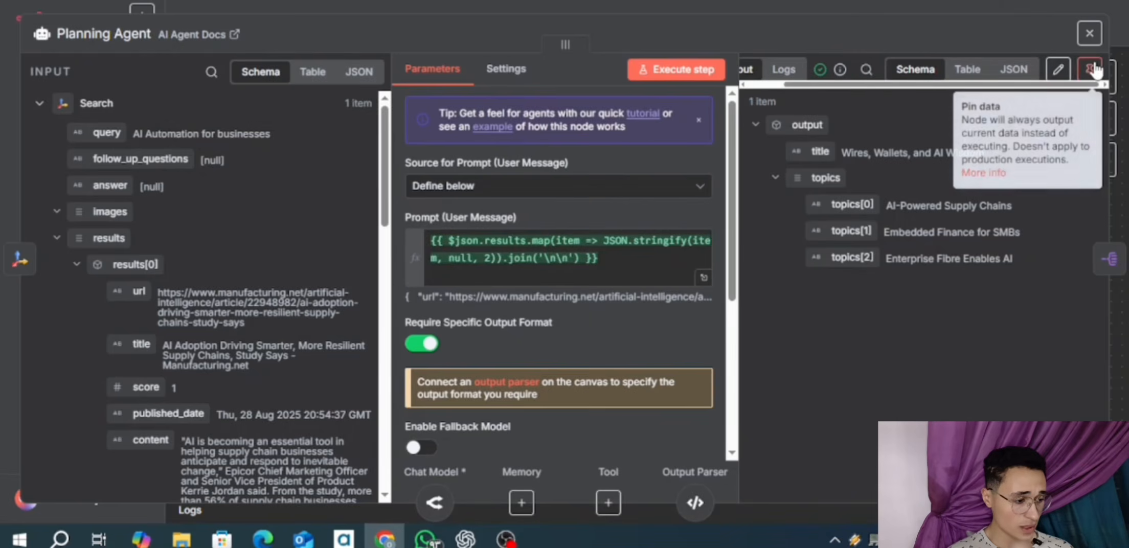
click(1091, 69)
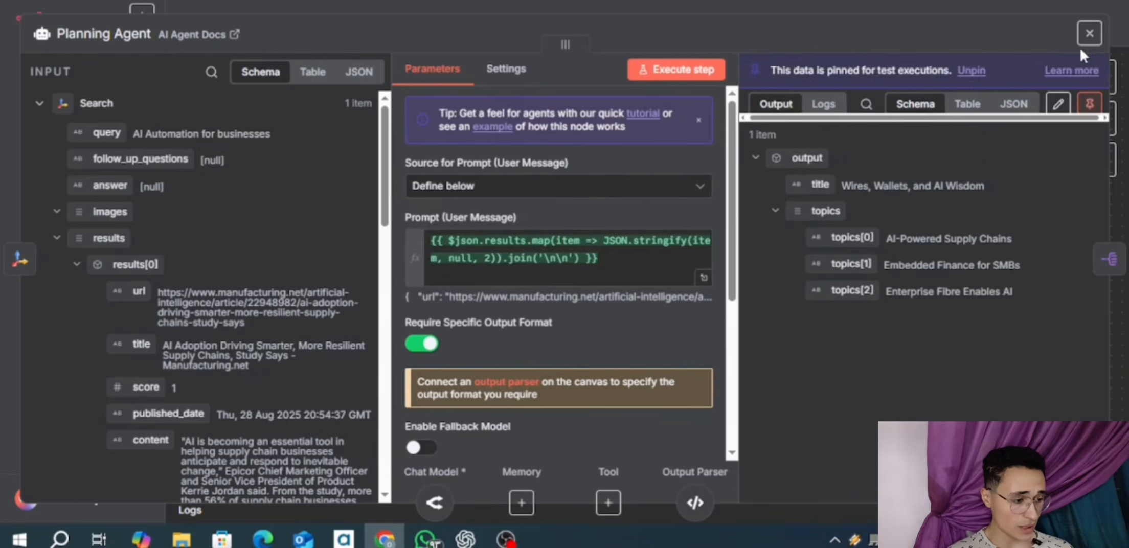
click(980, 6)
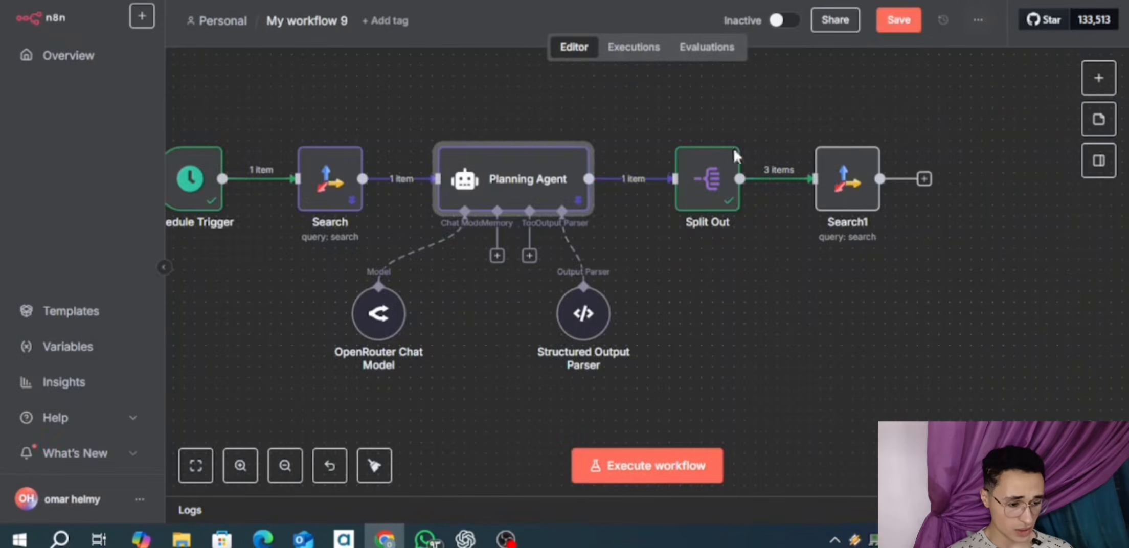
- Pin the Split Out node's output items and return to the canvas
click(734, 195)
double_click(734, 195)
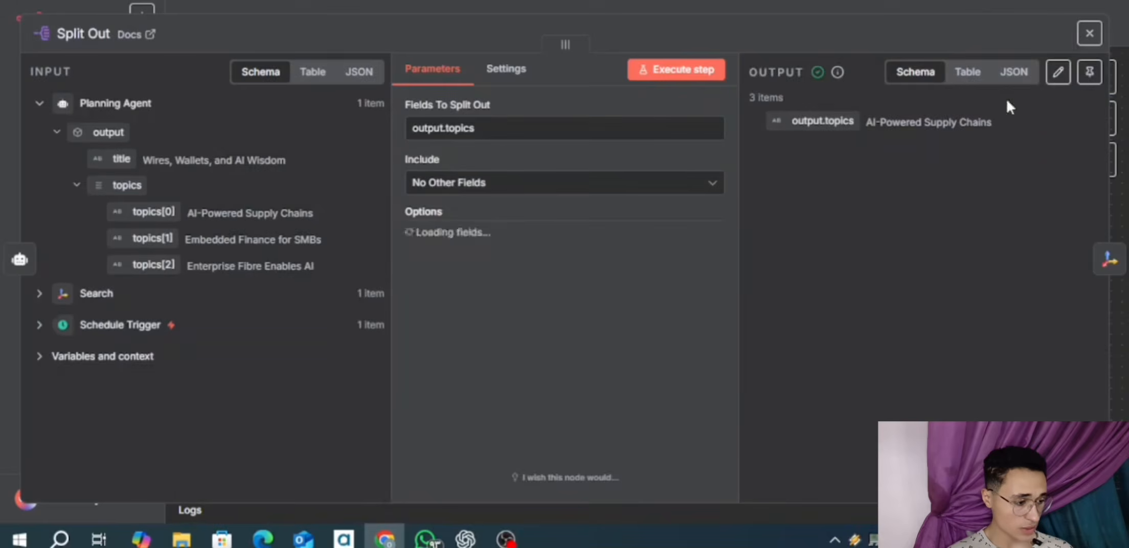
click(1078, 72)
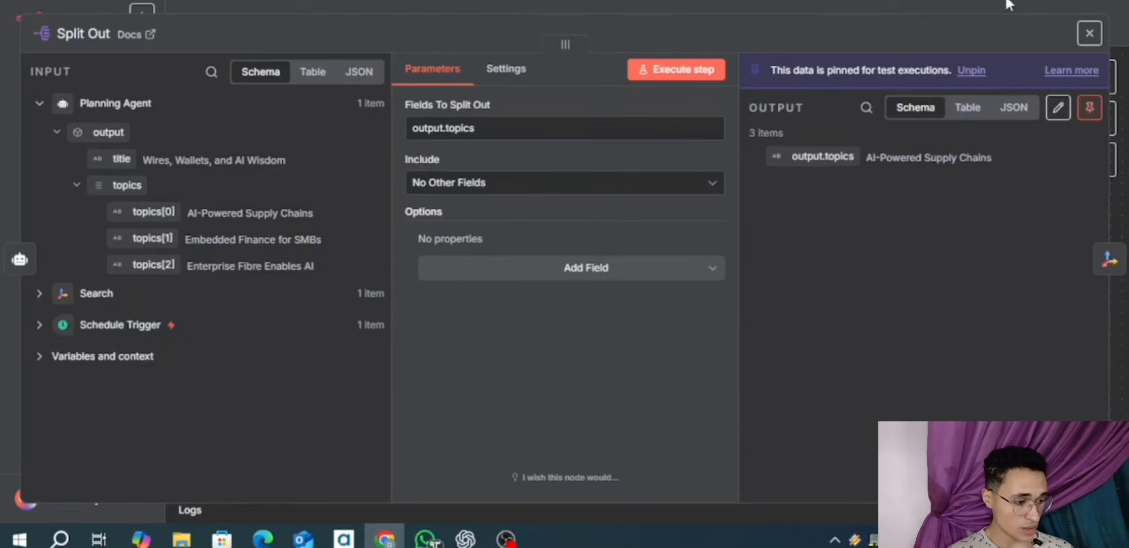
click(1007, 3)
- Rename the Search node between Schedule Trigger and Planning Agent as Initial Research
scroll(711, 220, left, 1)
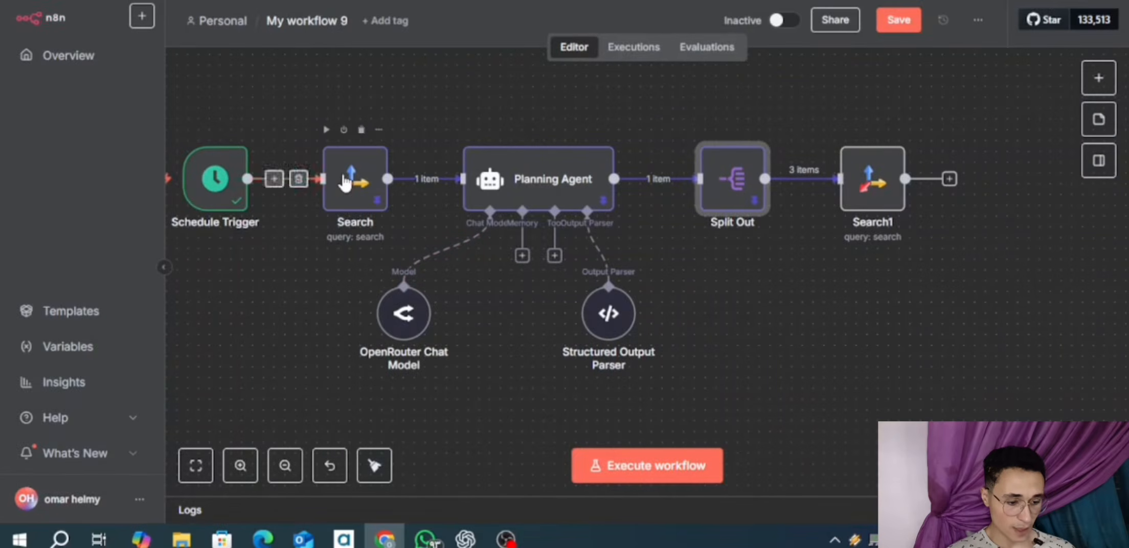
right_click(343, 188)
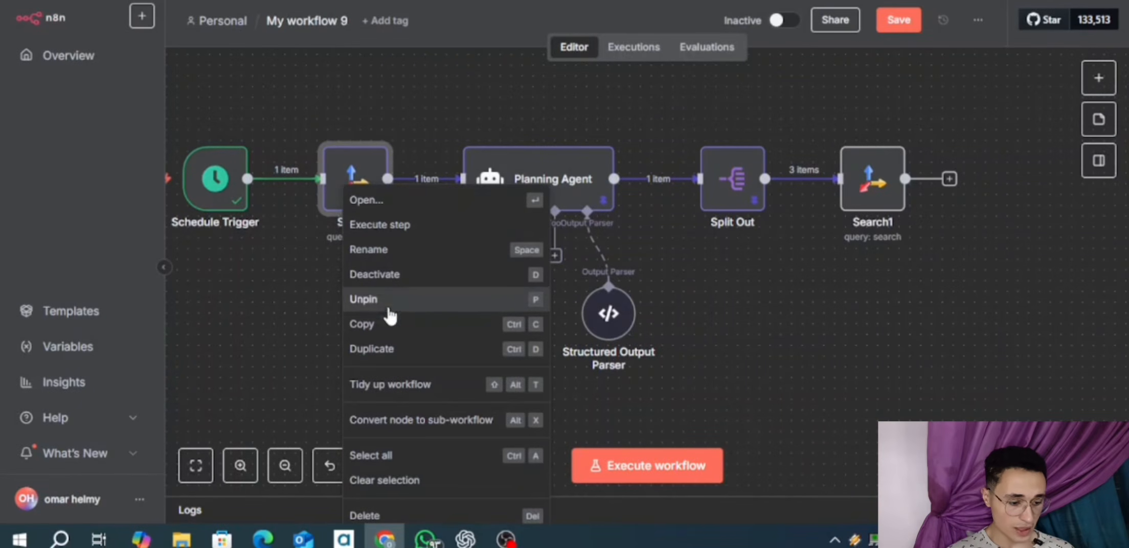
click(421, 250)
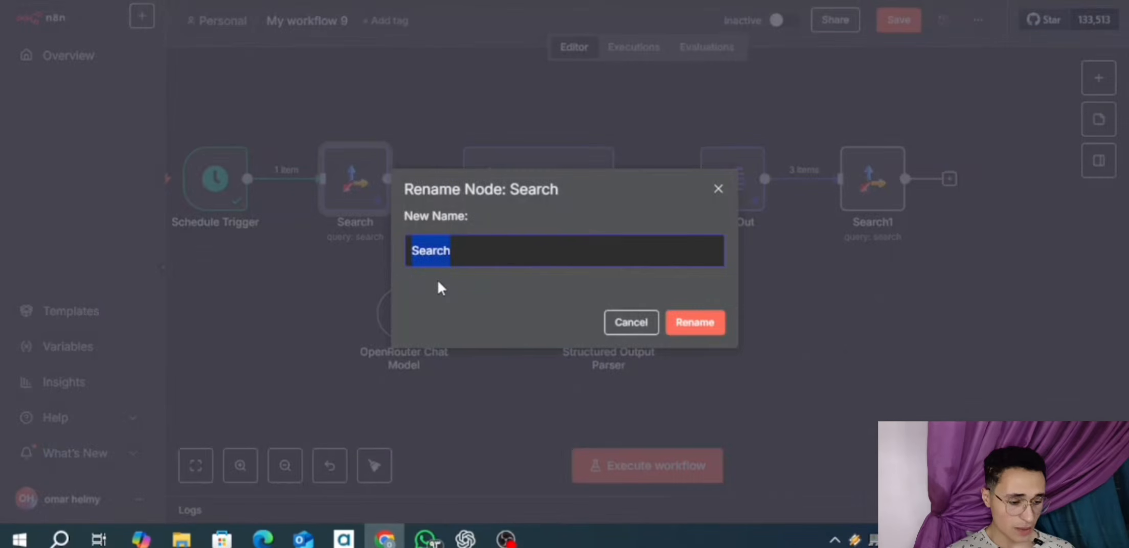
text(Initial Research)
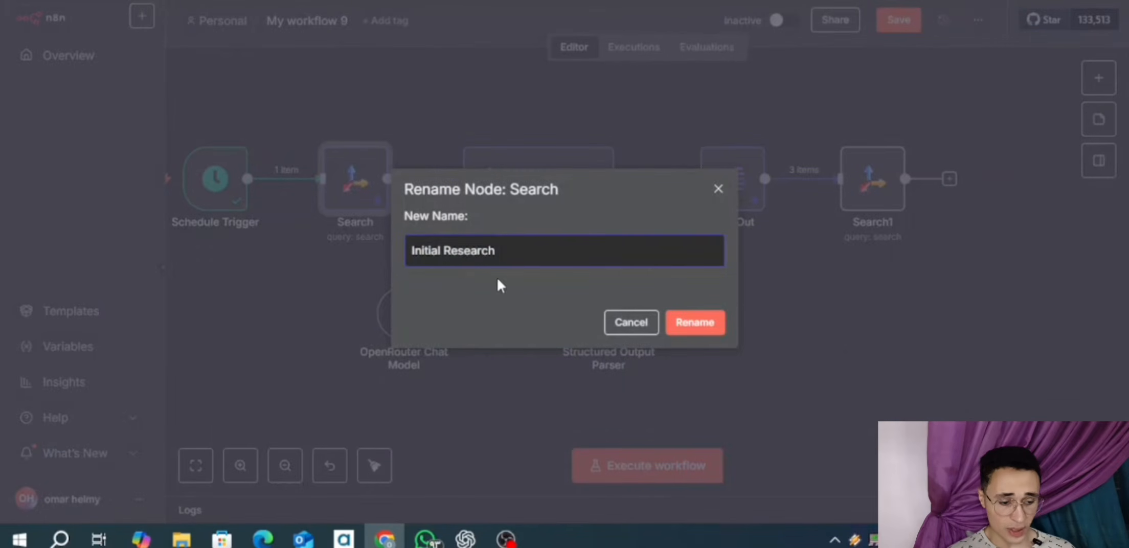
click(695, 324)
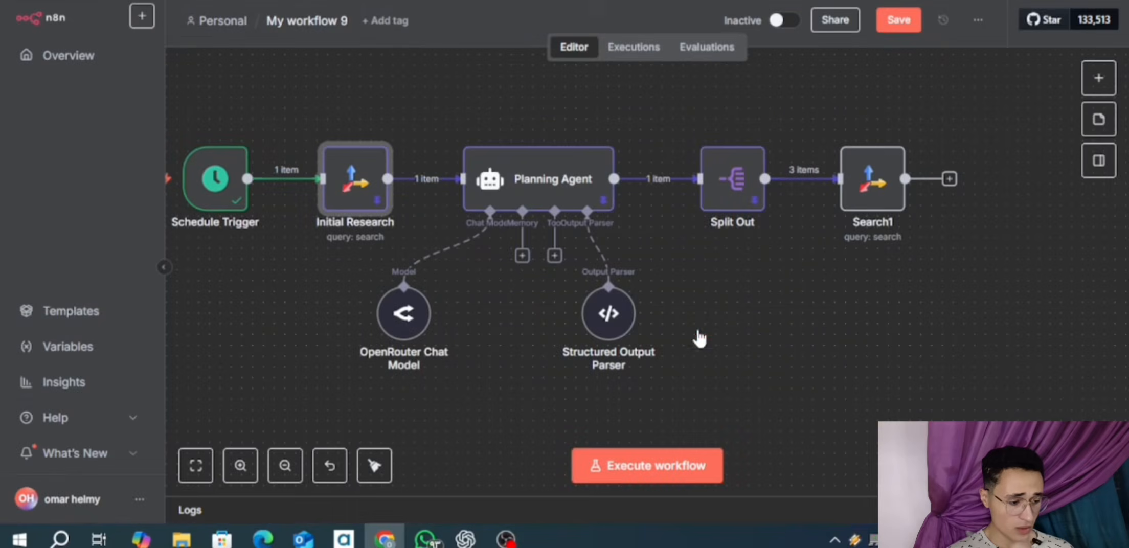
- Rename the Search1 node after Split Out as Research Topics and close it
click(877, 191)
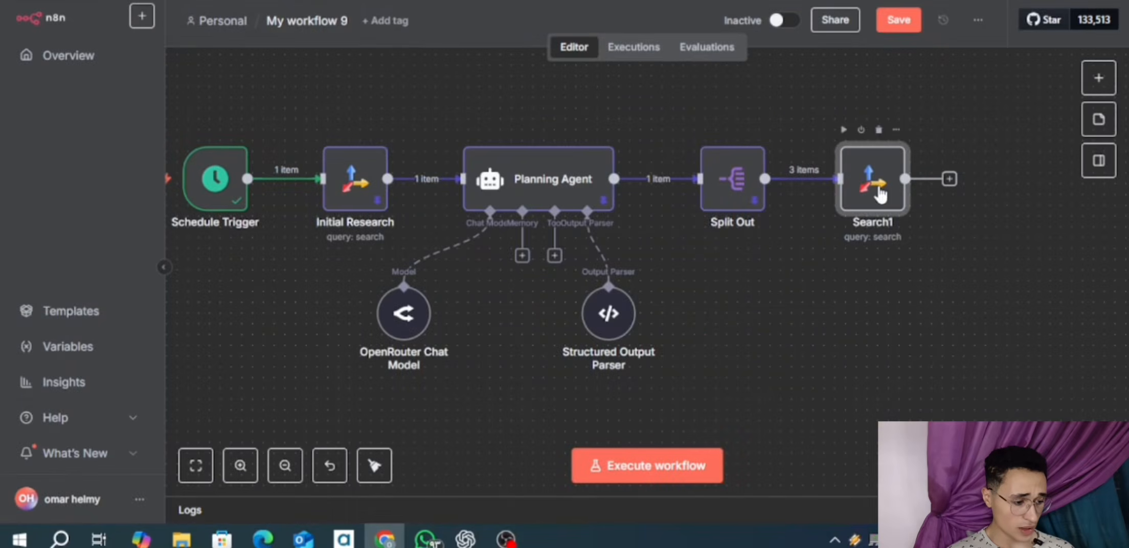
key(Return)
click(80, 31)
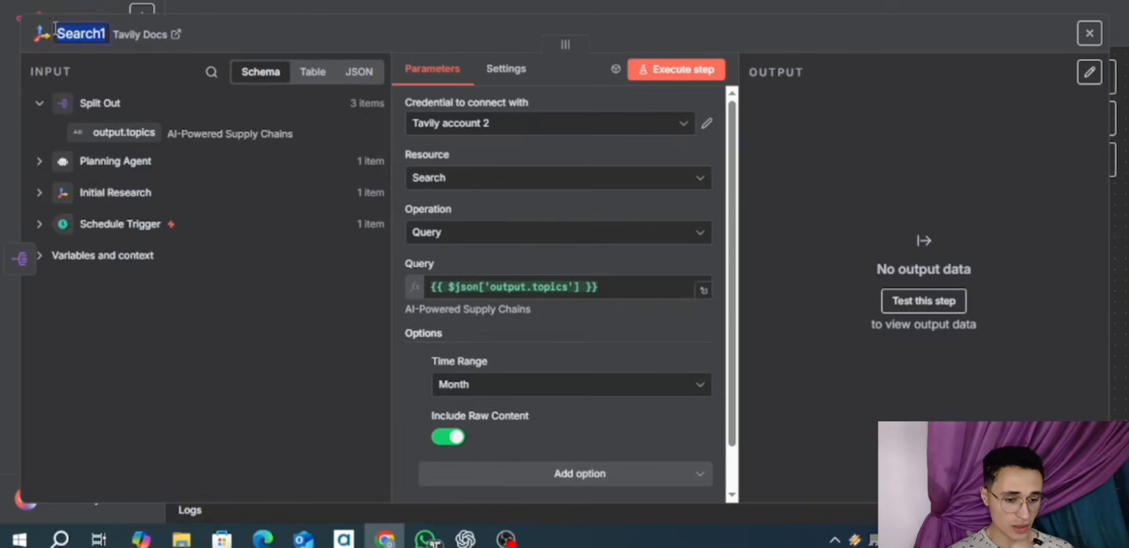
text(Research Topics)
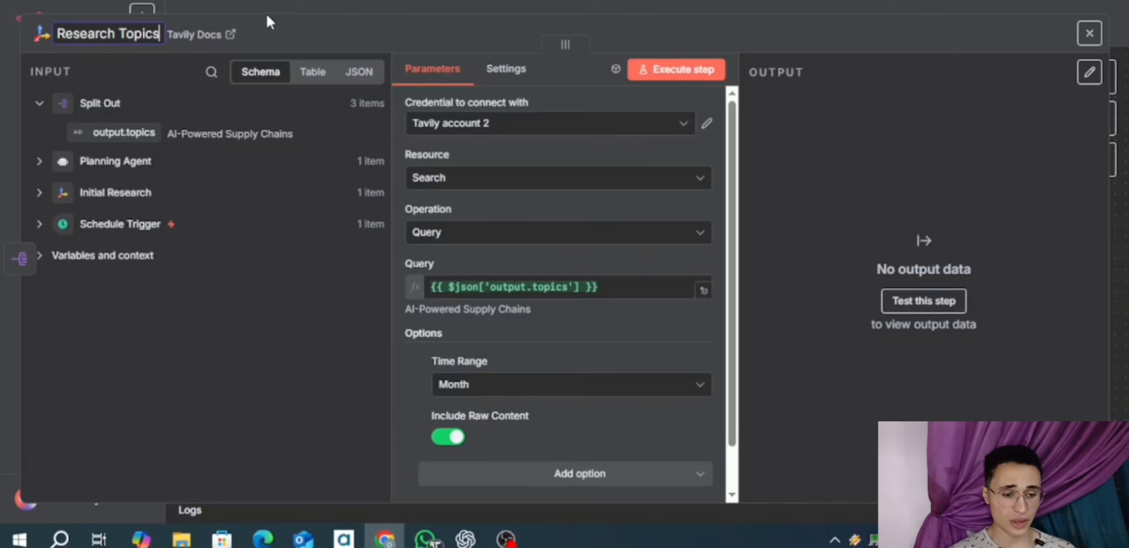
click(278, 8)
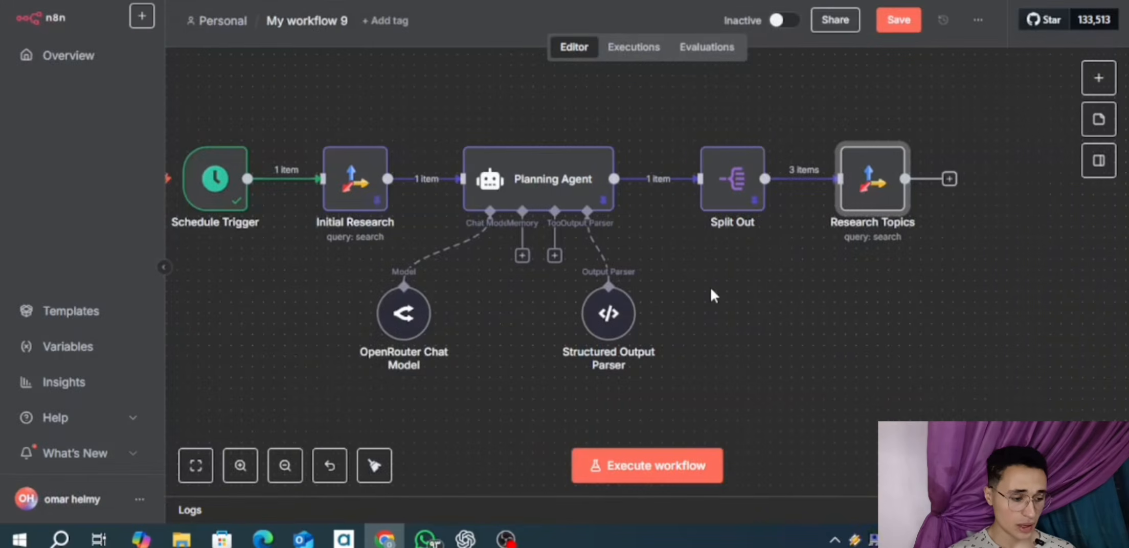
- Execute the Research Topics node and look through the content and raw_content of its returned results
scroll(716, 281, right, 2)
mouse_move(805, 197)
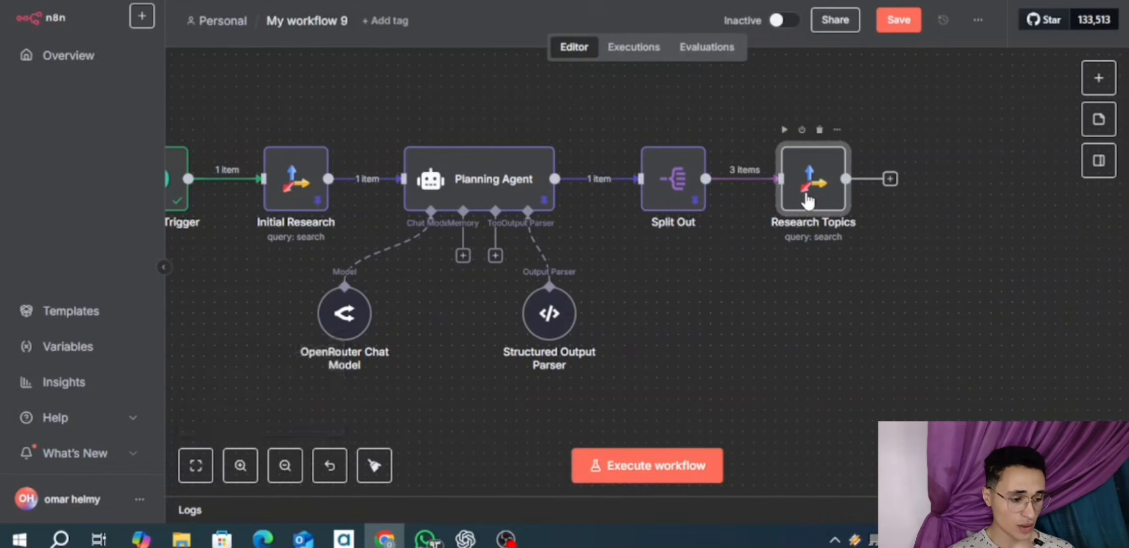
double_click(794, 177)
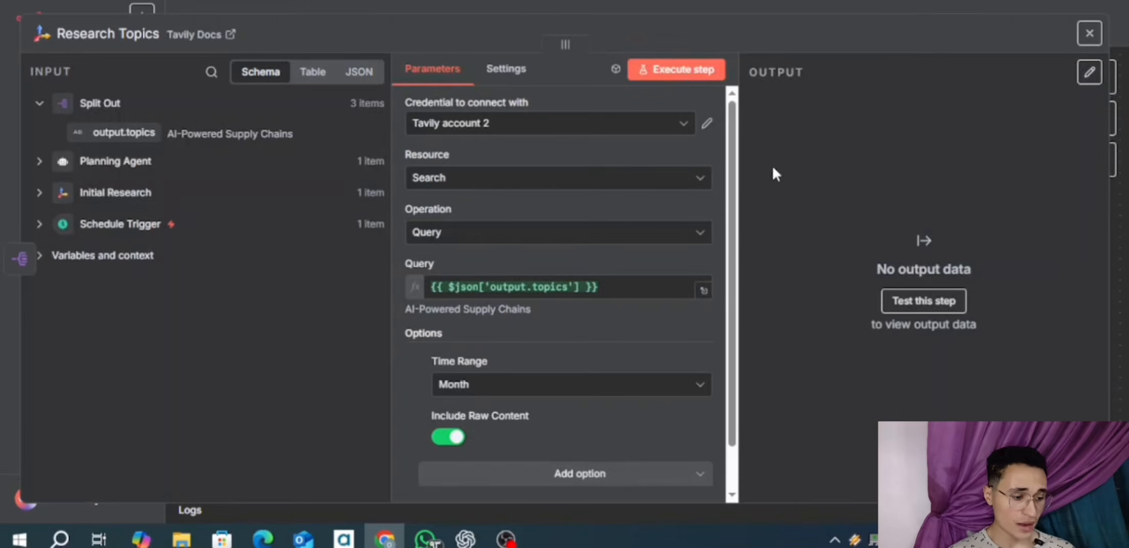
click(688, 65)
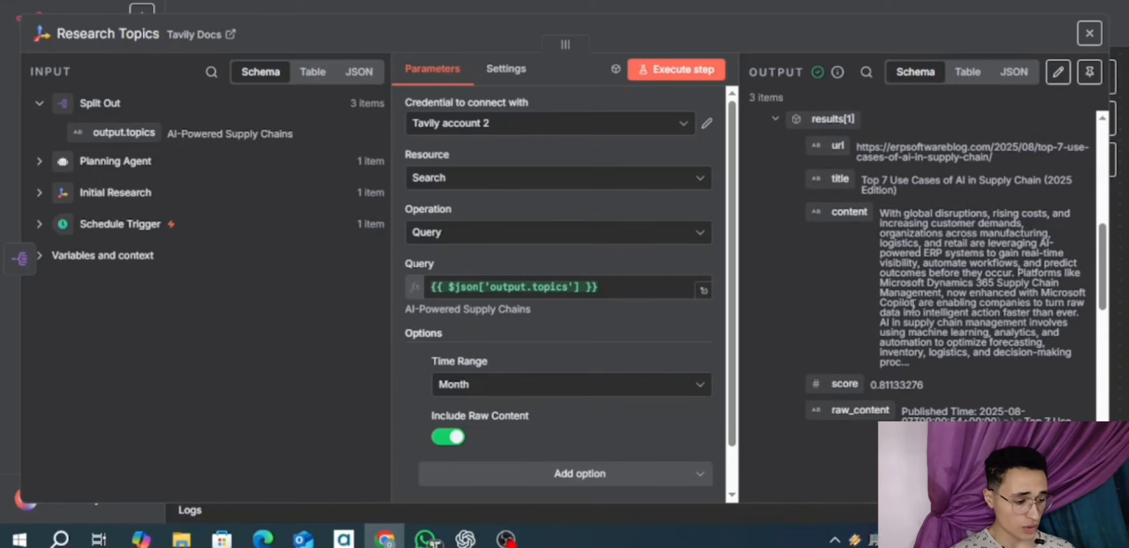
scroll(913, 306, down, 2)
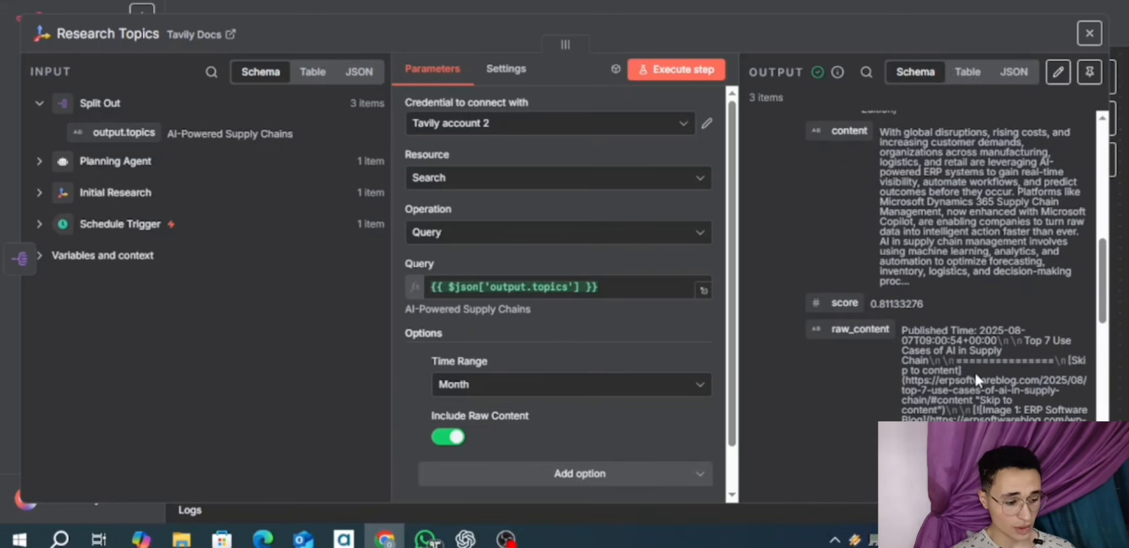
scroll(975, 371, down, 2)
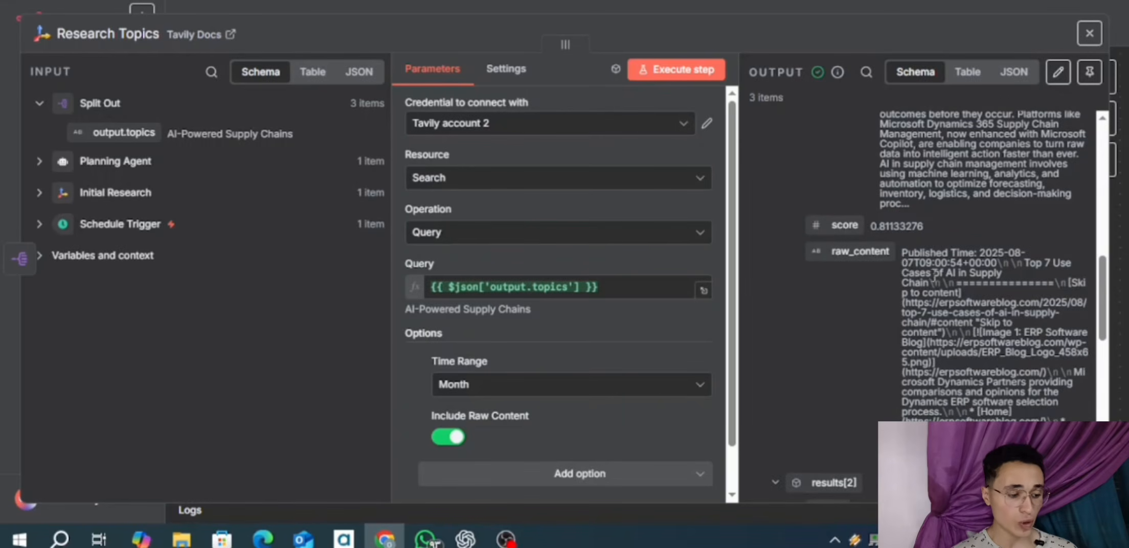
scroll(939, 280, down, 5)
scroll(939, 281, down, 2)
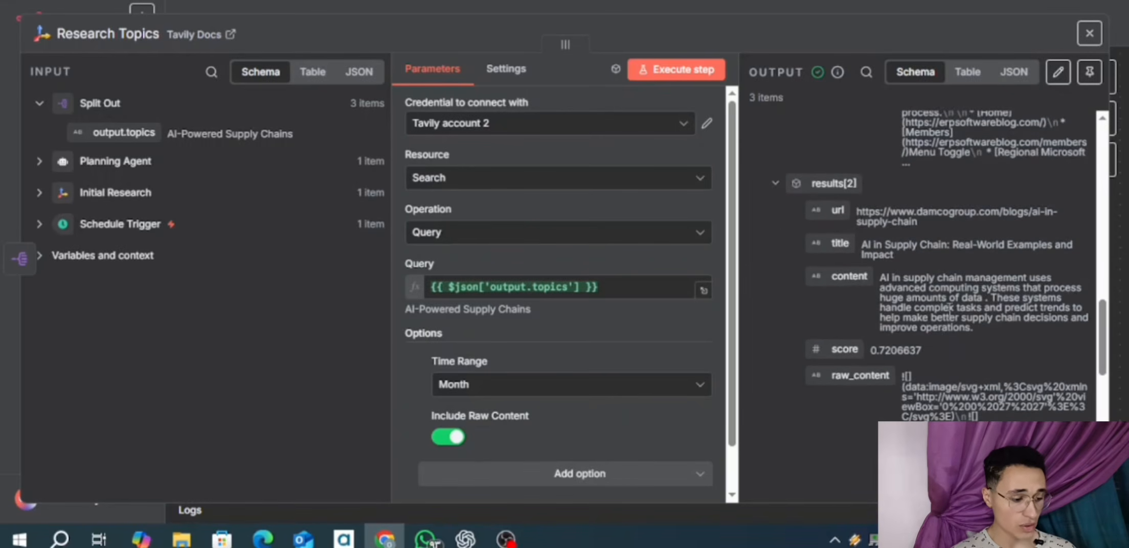
- Close the Research Topics node after reviewing its output and add an AI Agent node after it
scroll(949, 307, down, 3)
scroll(970, 323, down, 3)
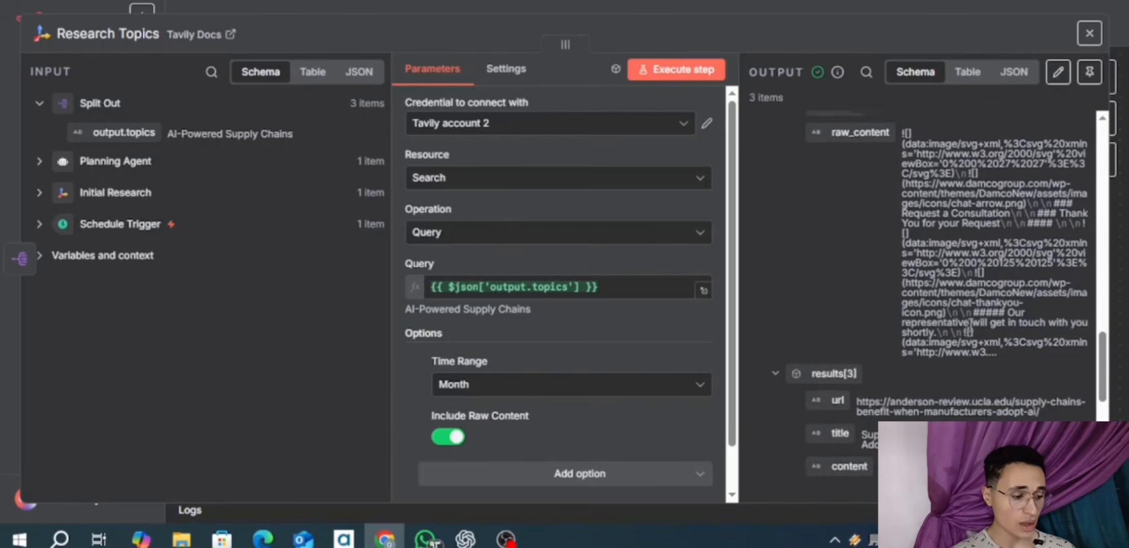
key(Escape)
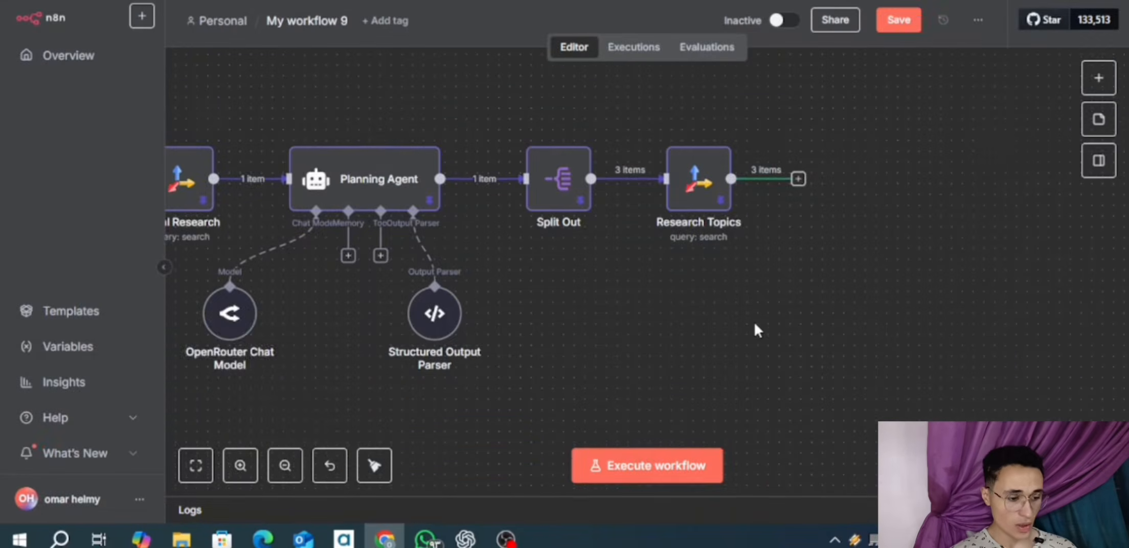
scroll(755, 325, up, 1)
scroll(754, 322, right, 2)
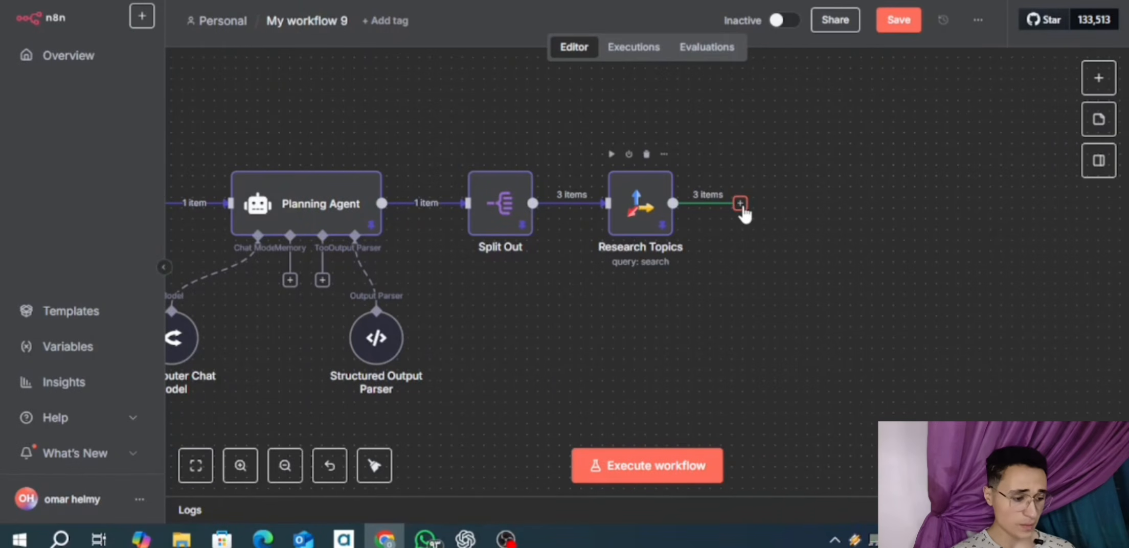
click(741, 206)
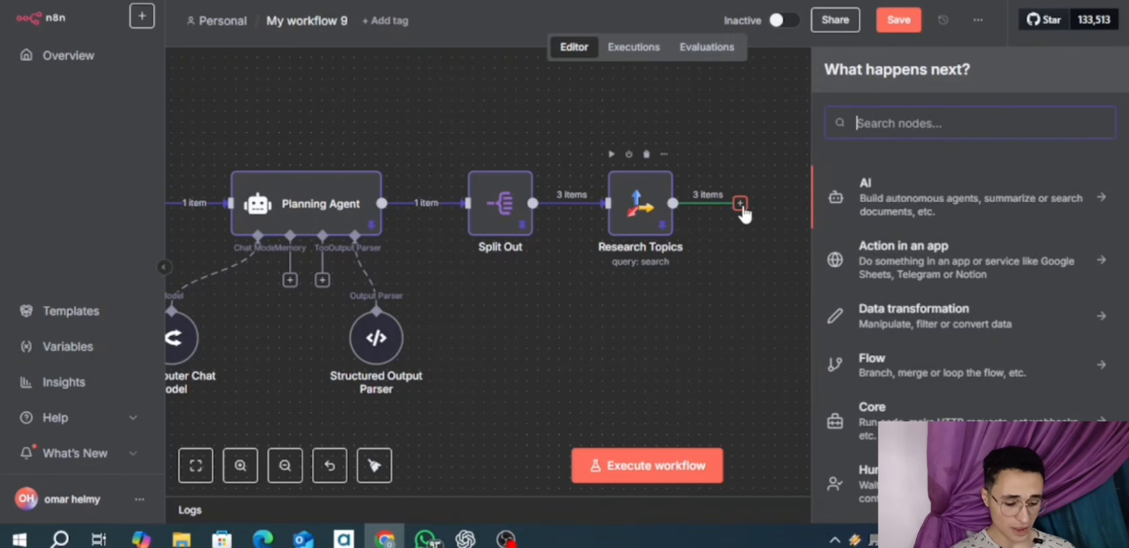
text(ai a)
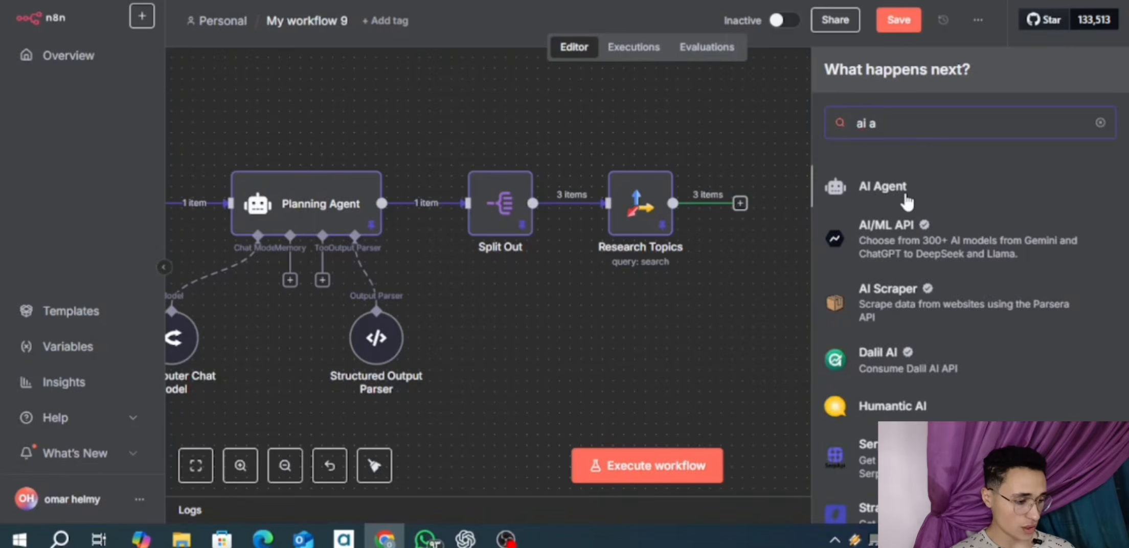
click(866, 187)
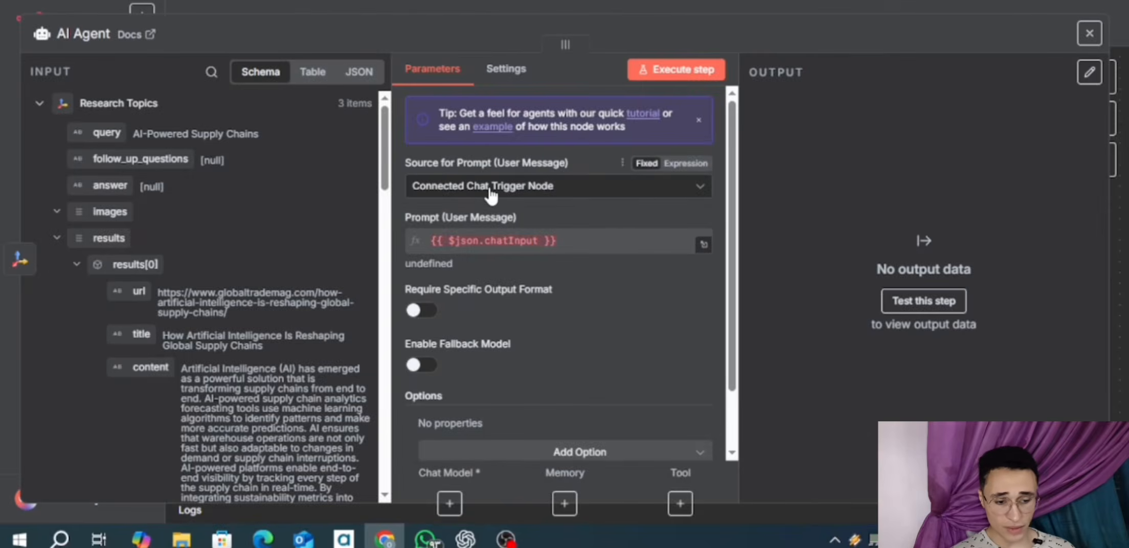
- Set the AI Agent's prompt source to Define below and return to the canvas
click(569, 194)
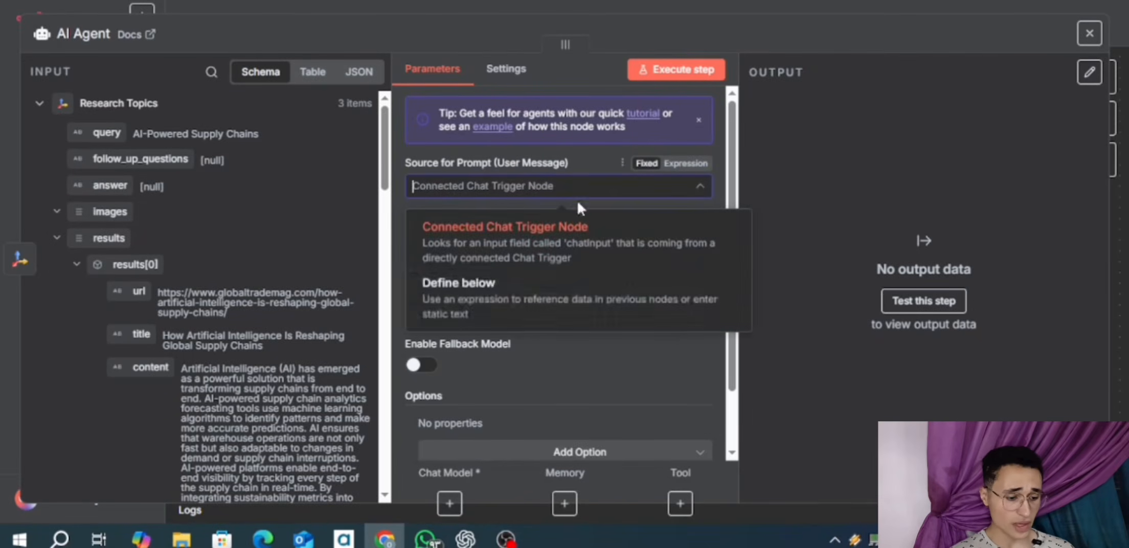
click(473, 287)
scroll(528, 271, down, 1)
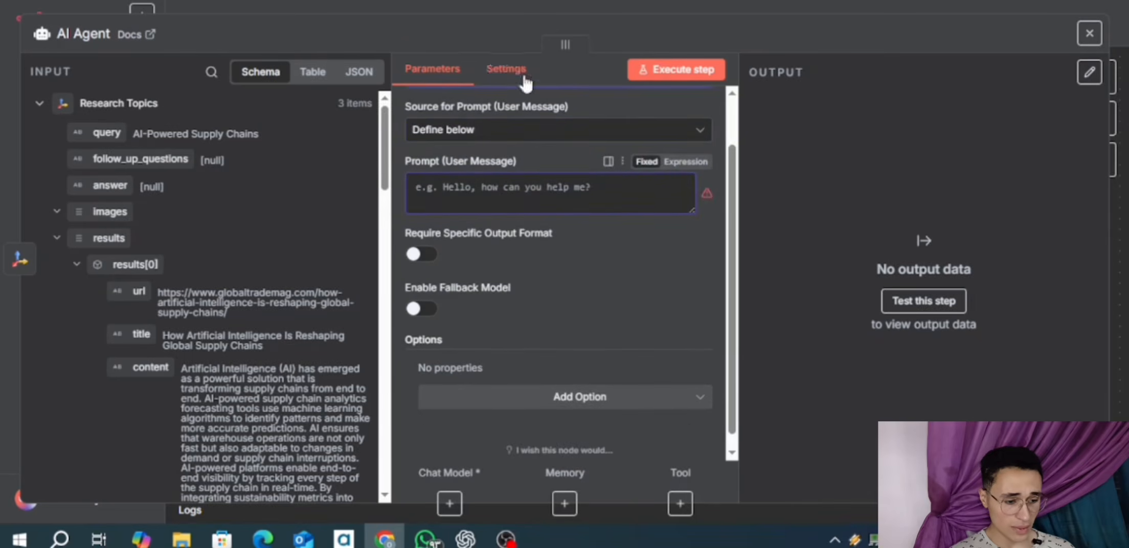
click(532, 2)
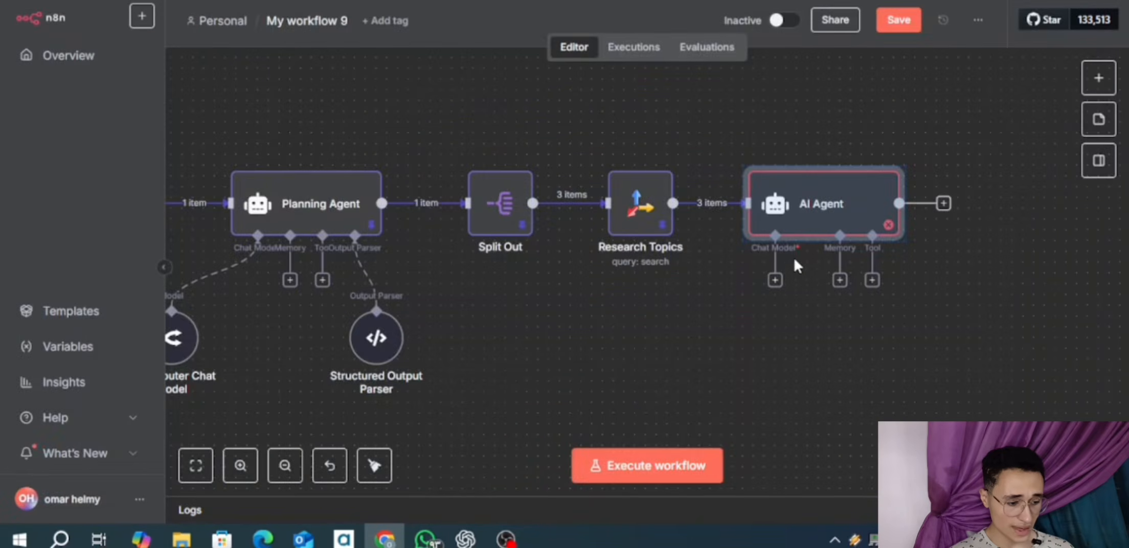
- Move the OpenRouter Chat Model node between the two agents and connect it as the AI Agent's chat model
click(777, 328)
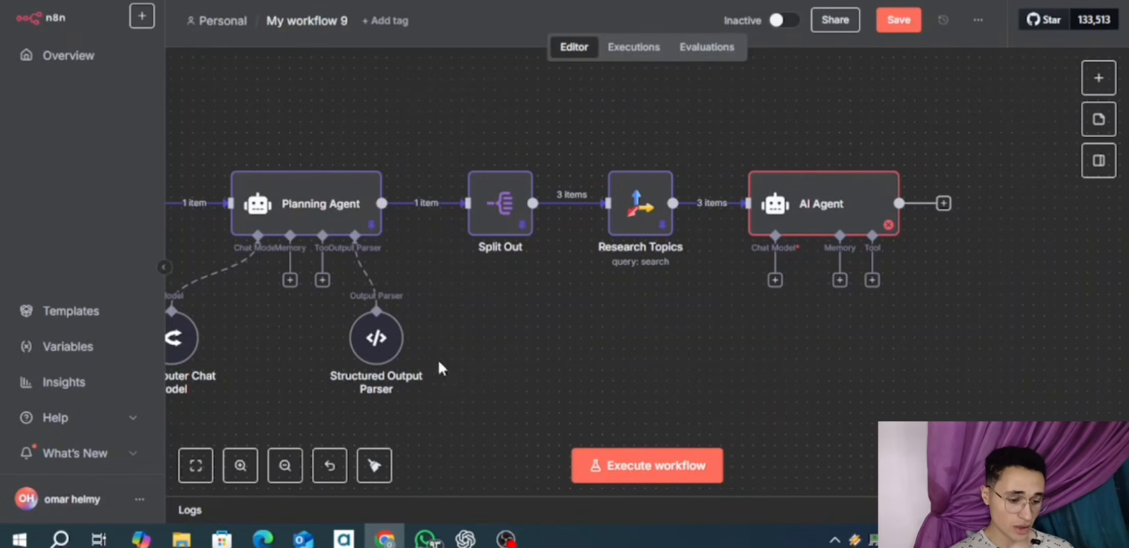
drag(281, 371, 297, 371)
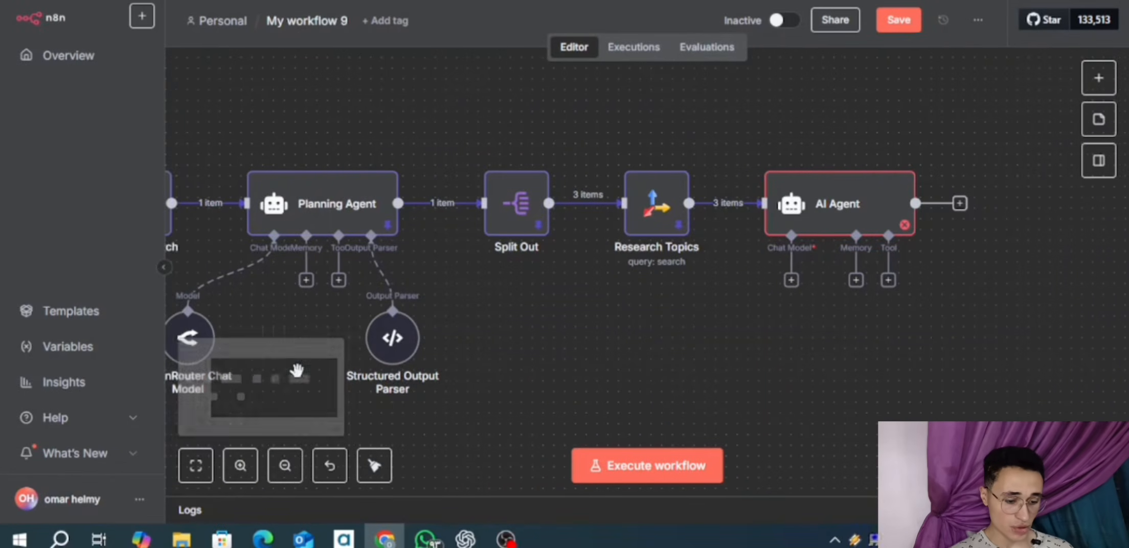
scroll(314, 320, left, 4)
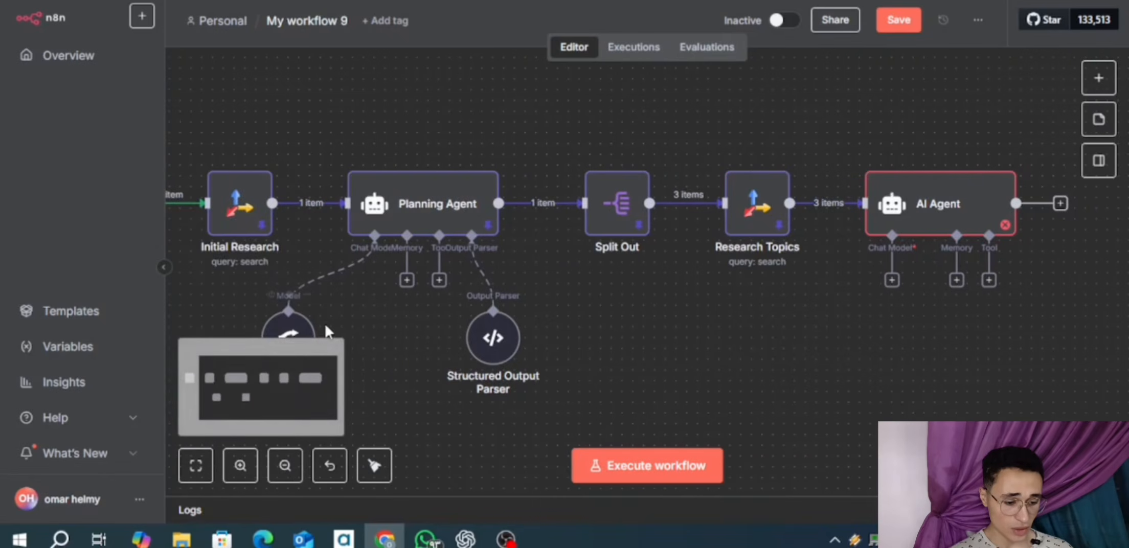
drag(306, 330, 716, 367)
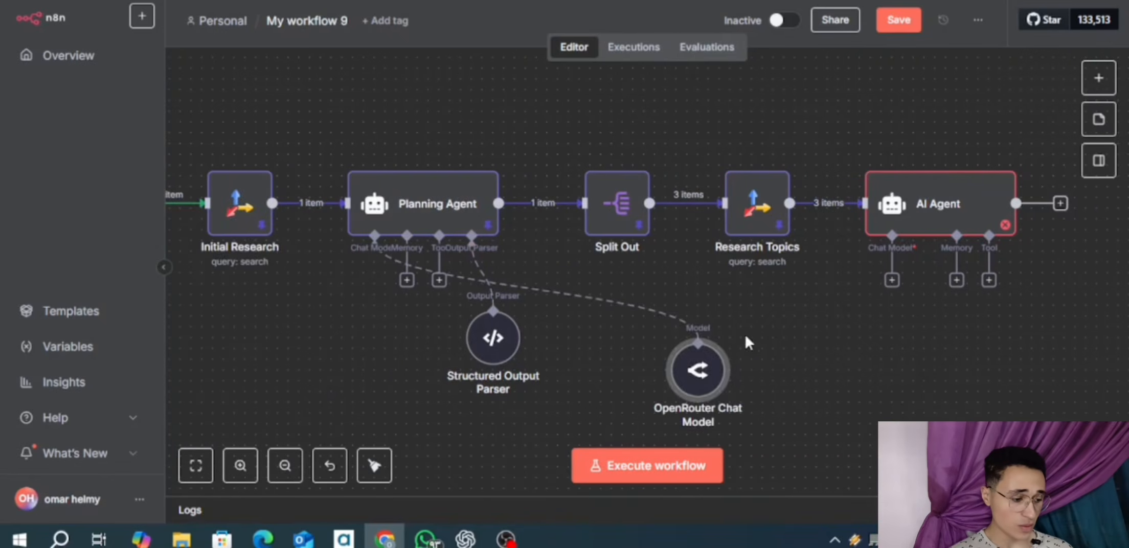
drag(892, 281, 698, 342)
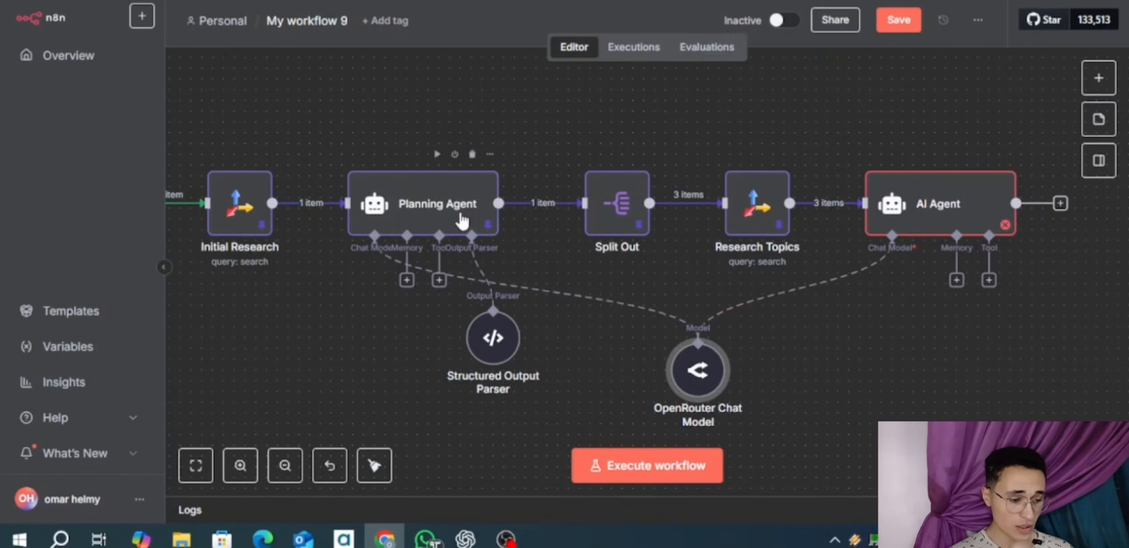
- Open the AI Agent node and rename it Section Writer Agent
scroll(839, 350, right, 5)
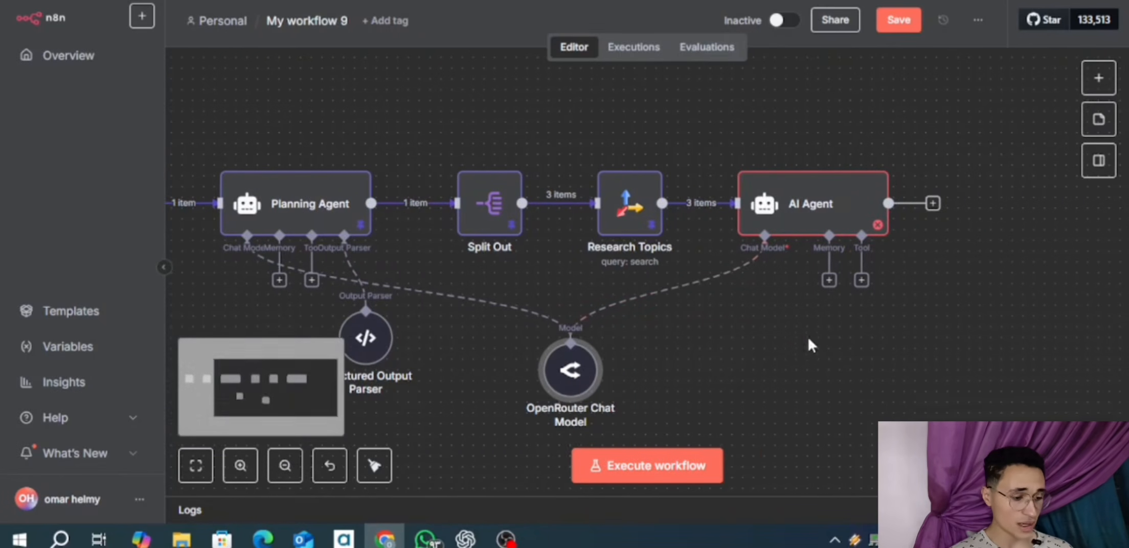
click(850, 208)
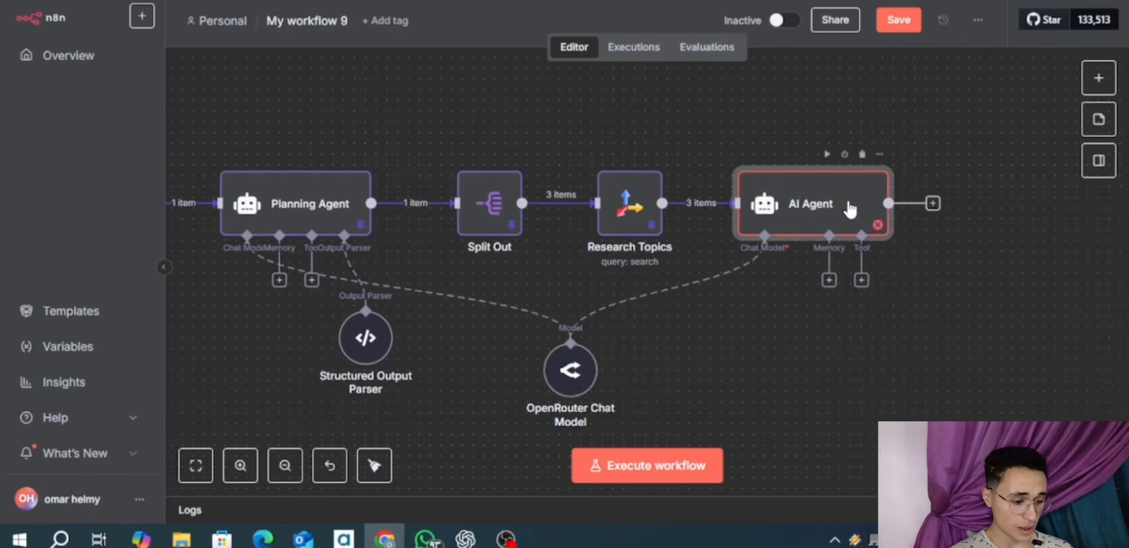
double_click(847, 201)
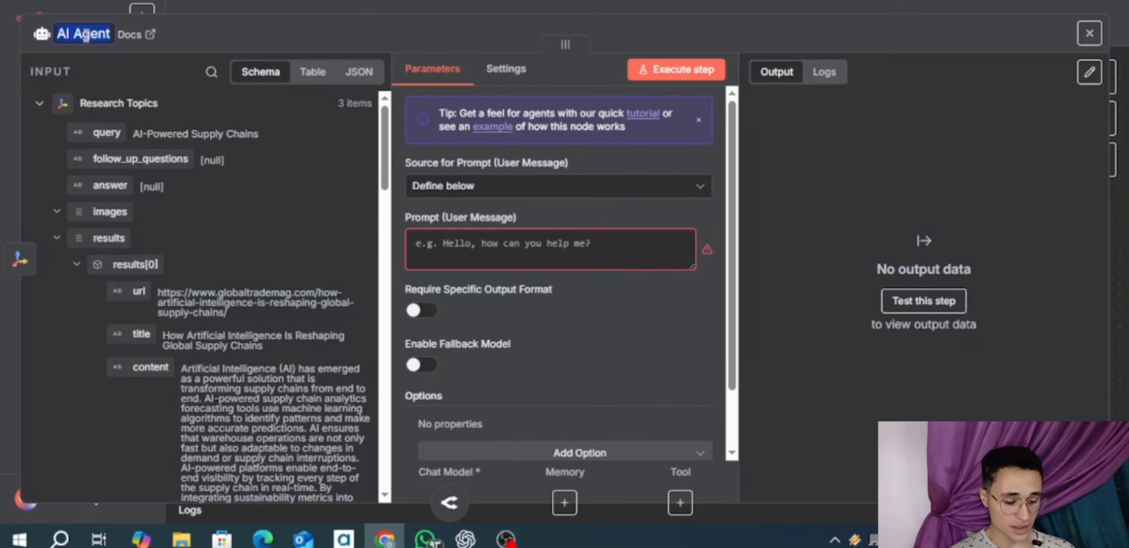
text(Section Writer Agent)
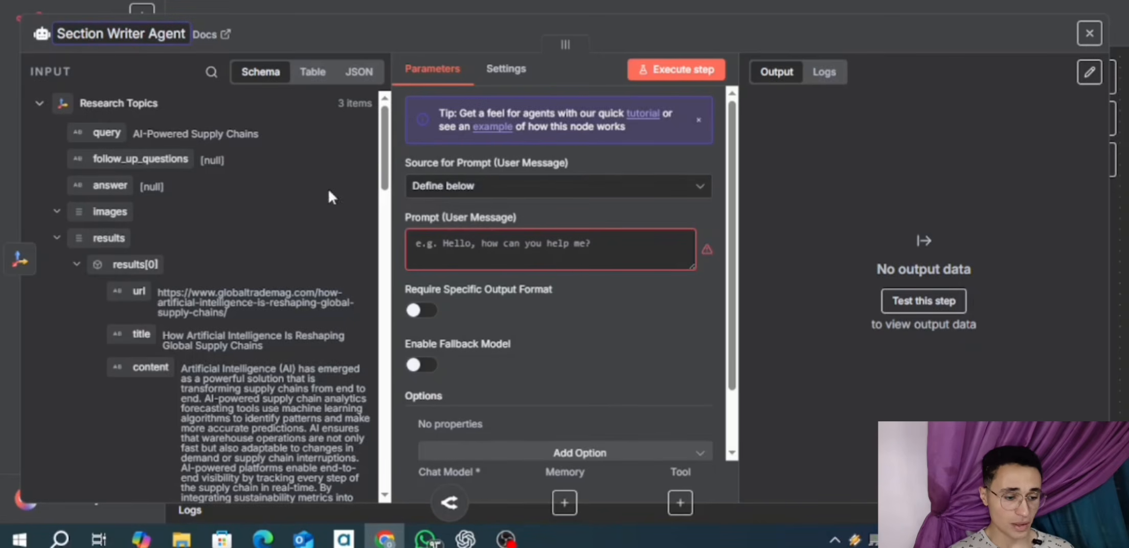
- Switch the agent's user message prompt to an expression and open it in the expanded expression editor
click(463, 258)
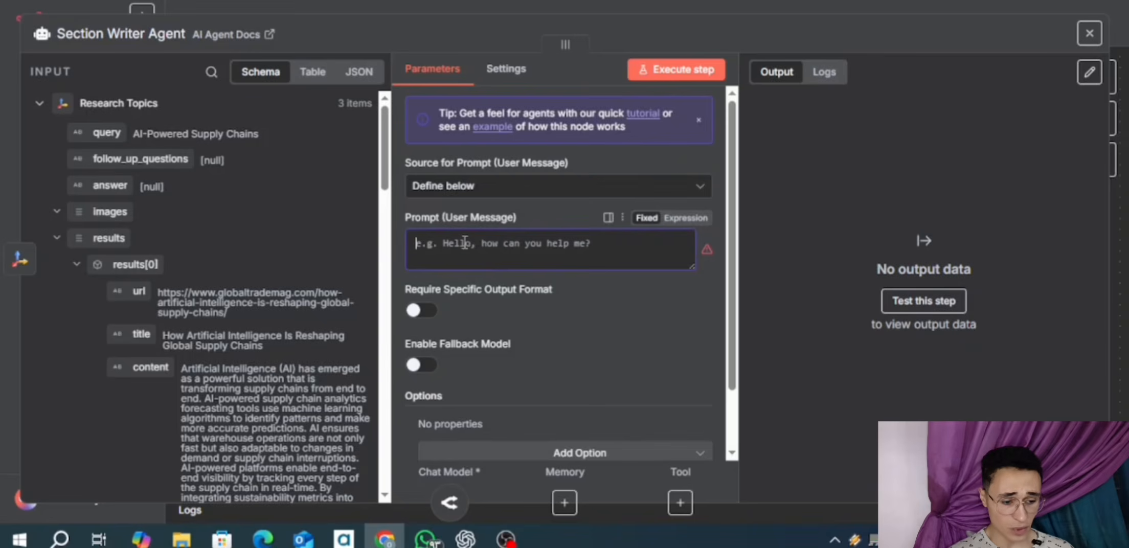
click(686, 218)
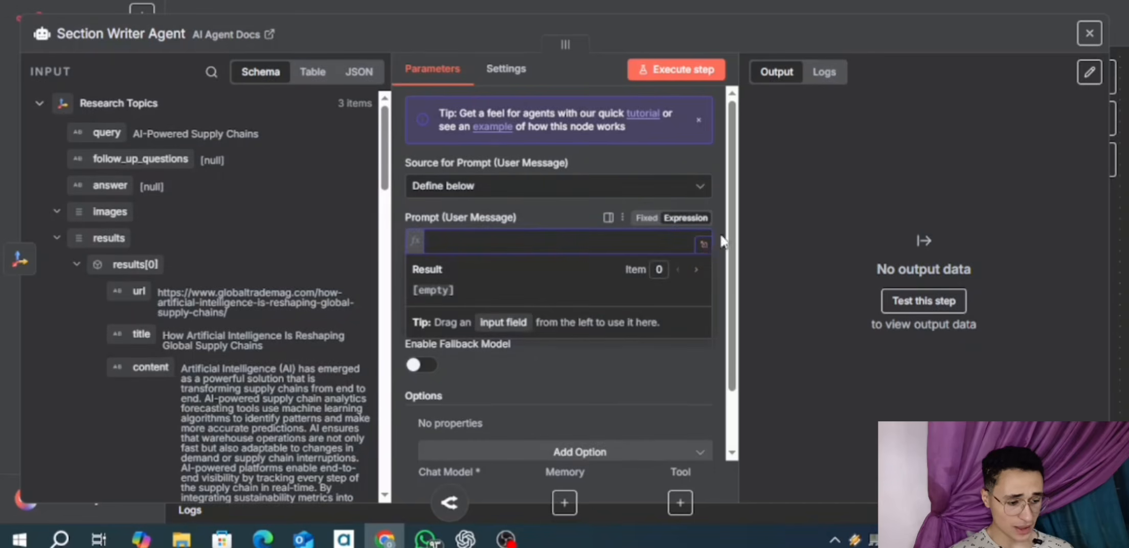
click(705, 242)
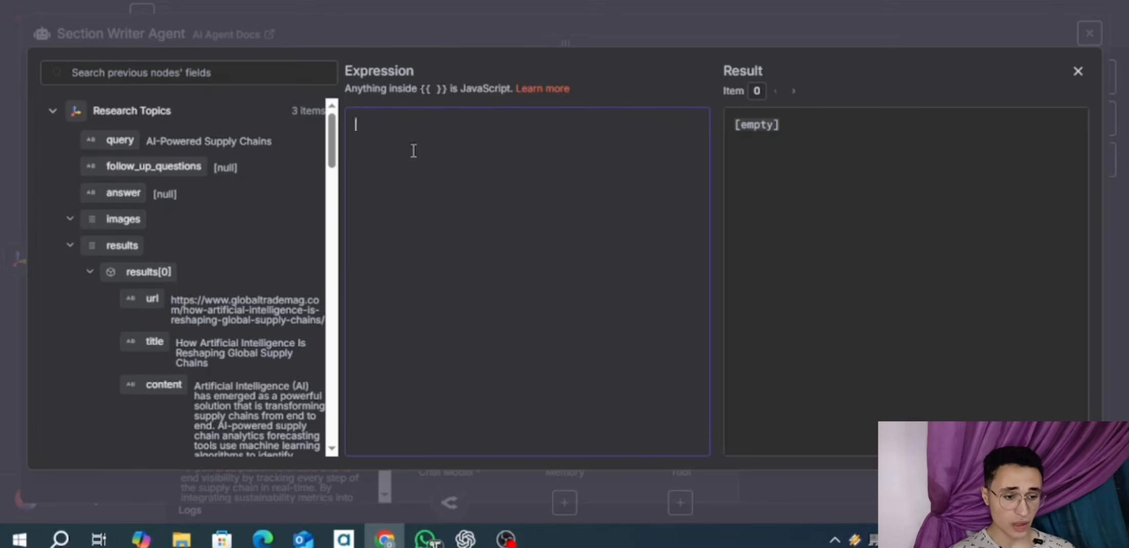
- Copy the Section Writer Agent's user message from the Newsletter Automation Resource Pack document in Google Docs into the prompt expression
key(ctrl+Tab)
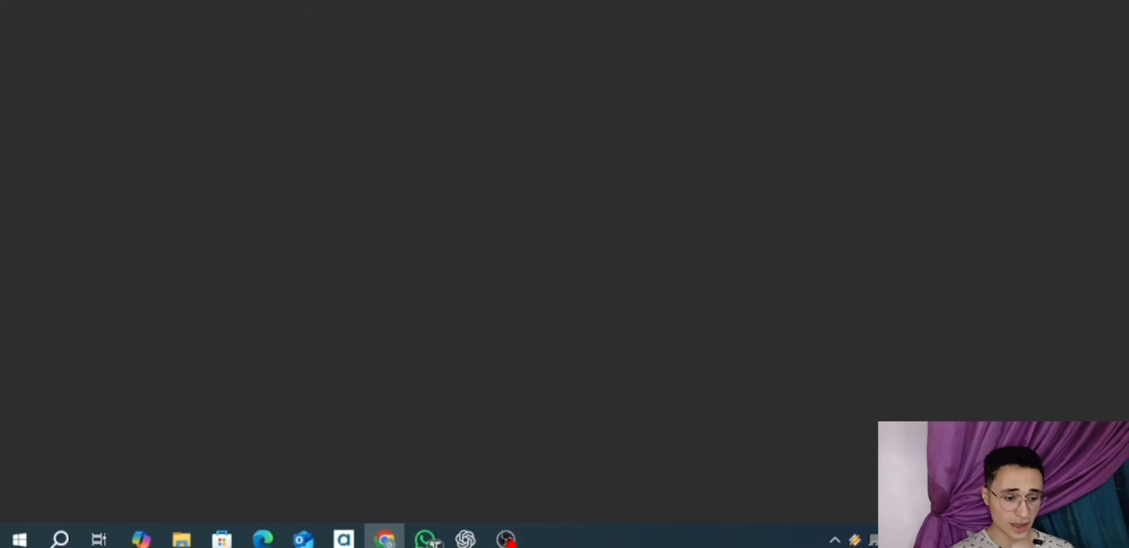
scroll(464, 295, up, 1)
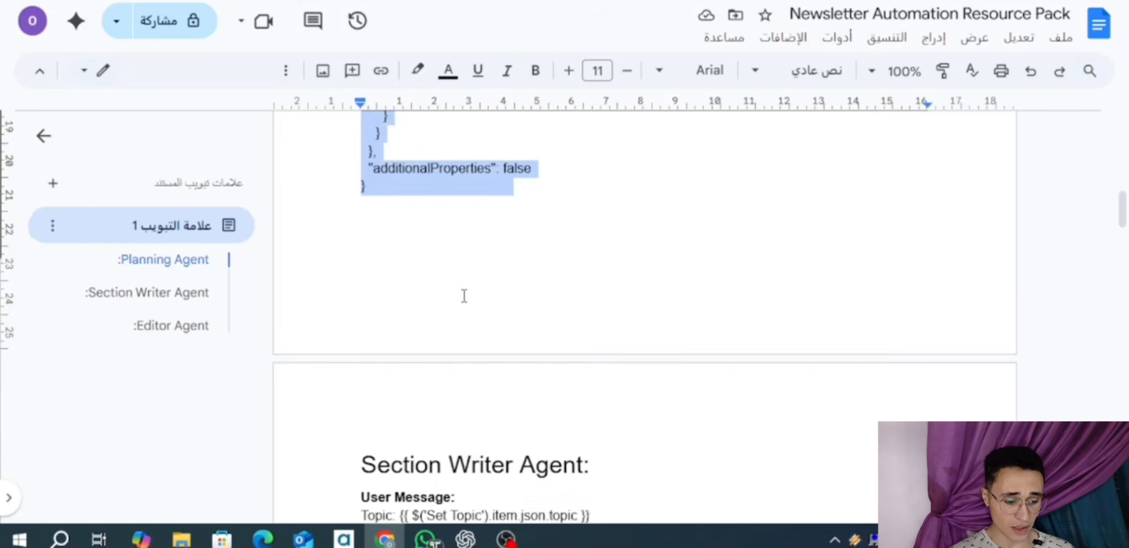
scroll(464, 294, down, 3)
scroll(463, 294, down, 2)
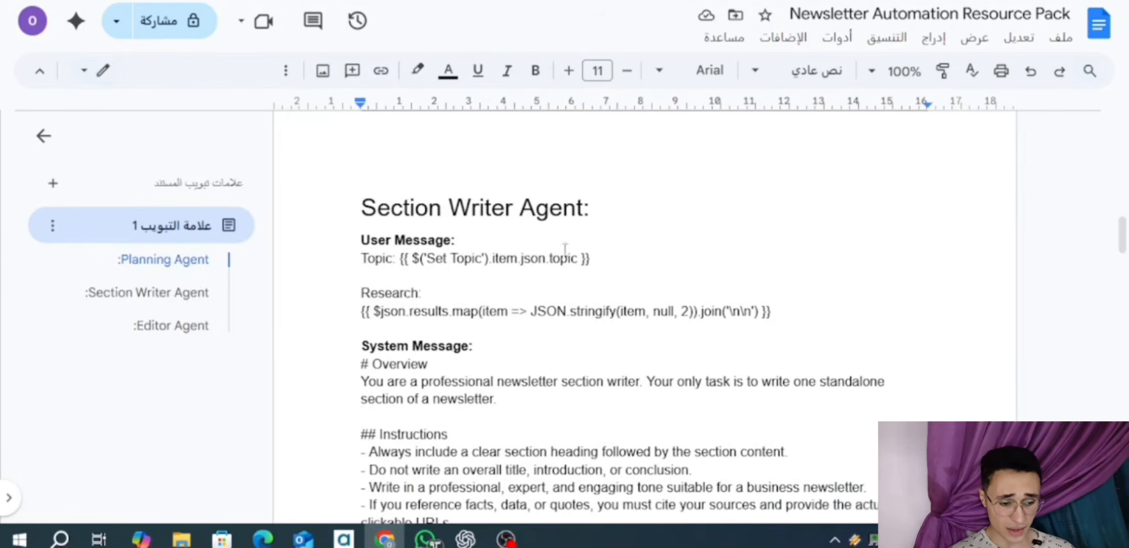
scroll(390, 239, down, 1)
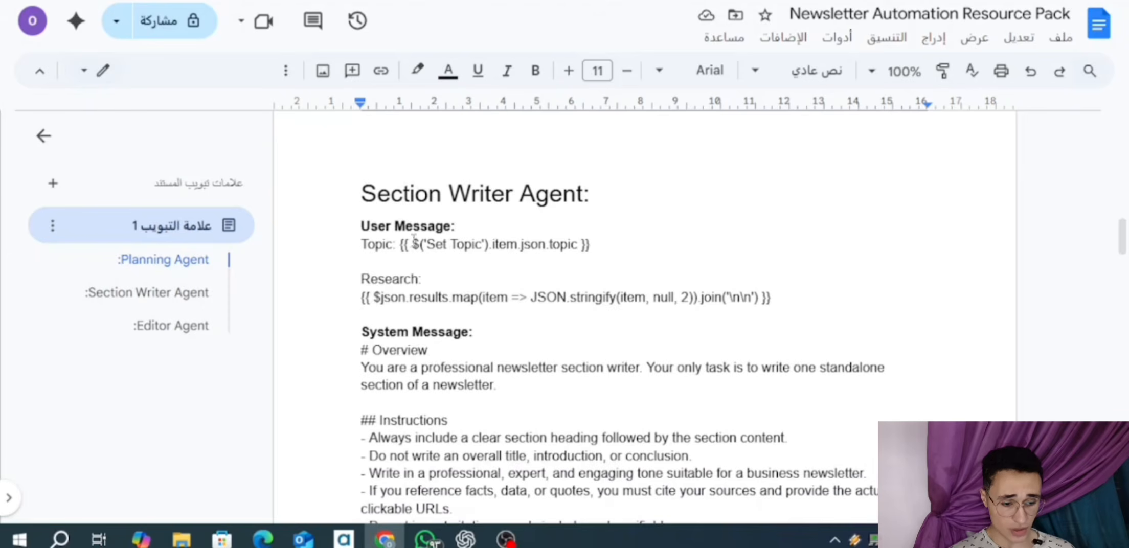
drag(787, 297, 361, 227)
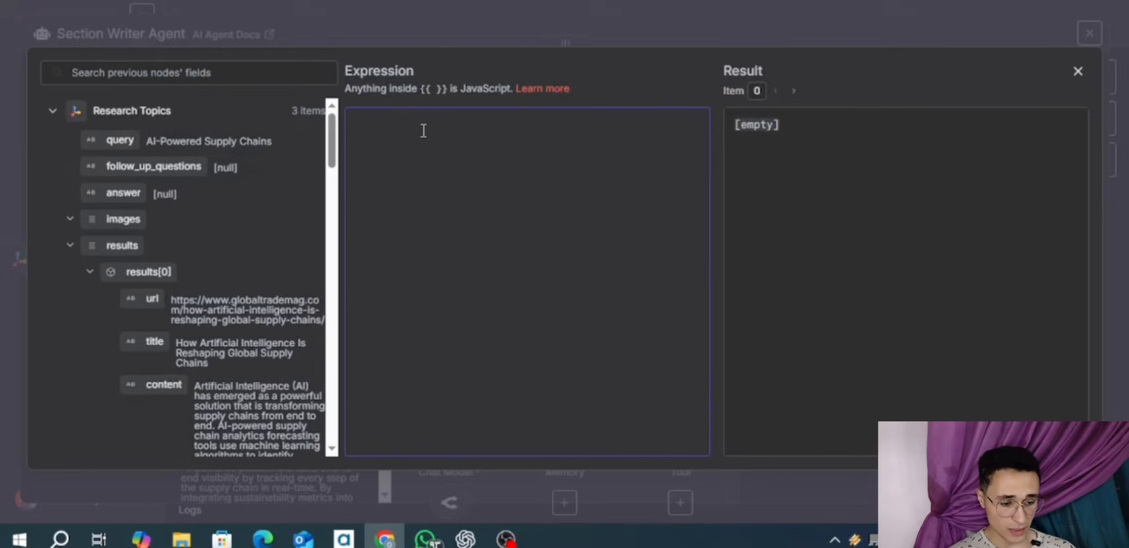
text(User Message: Topic: {{ $('Set Topic').item.json.topic }}  Research: {{ $json.results.map(item => JSON.stringify(item, null, 2)).join('\n\n') }})
- Delete the "User Message:" heading line from the prompt expression
double_click(453, 110)
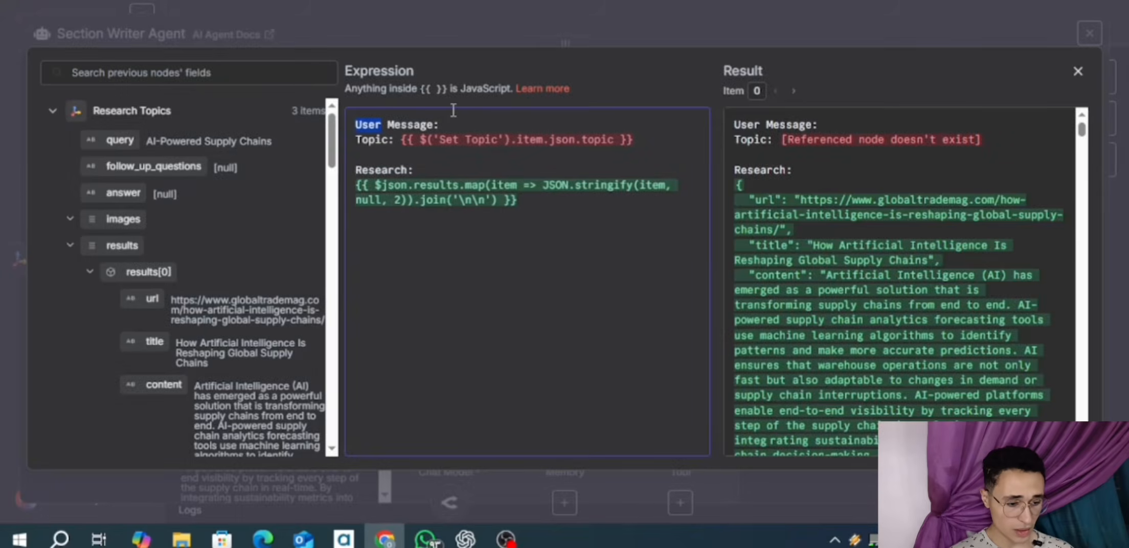
key(BackSpace)
click(442, 151)
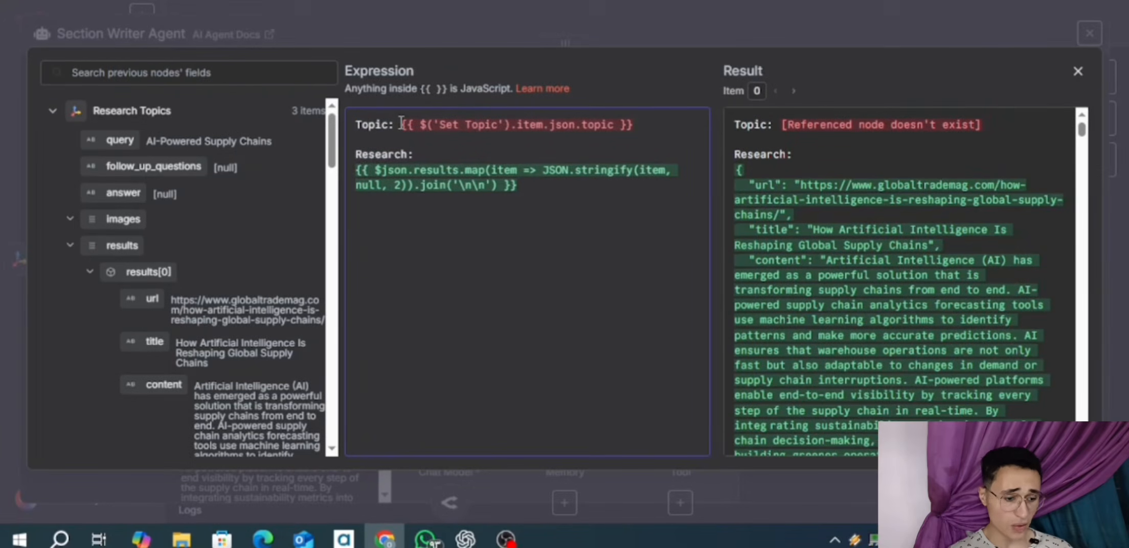
- Replace the Set Topic reference after "Topic:" with the Research Topics query field, {{ $json.query }}
drag(401, 123, 632, 125)
key(BackSpace)
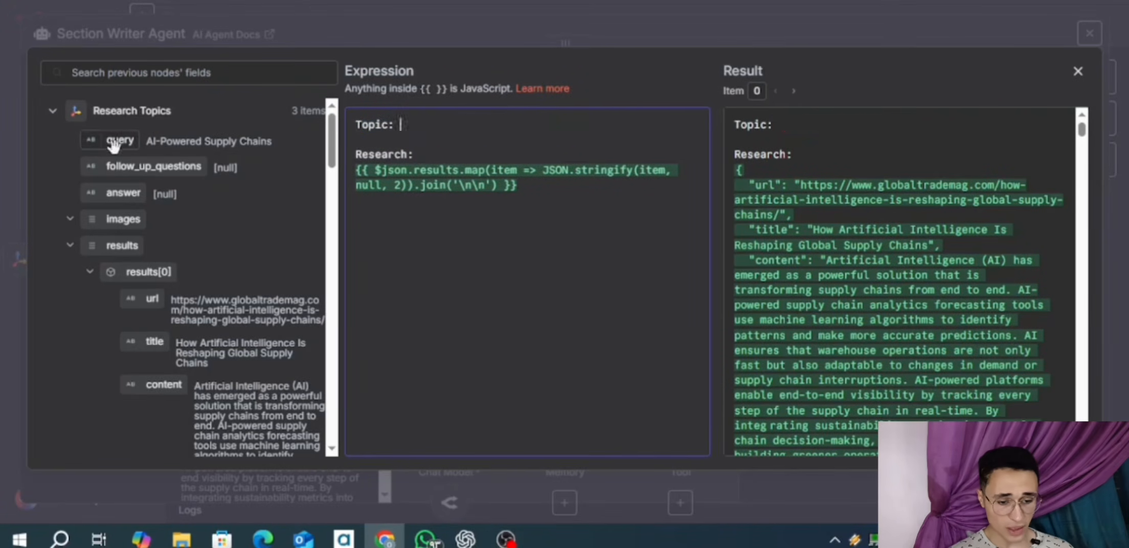
drag(111, 138, 434, 126)
click(490, 159)
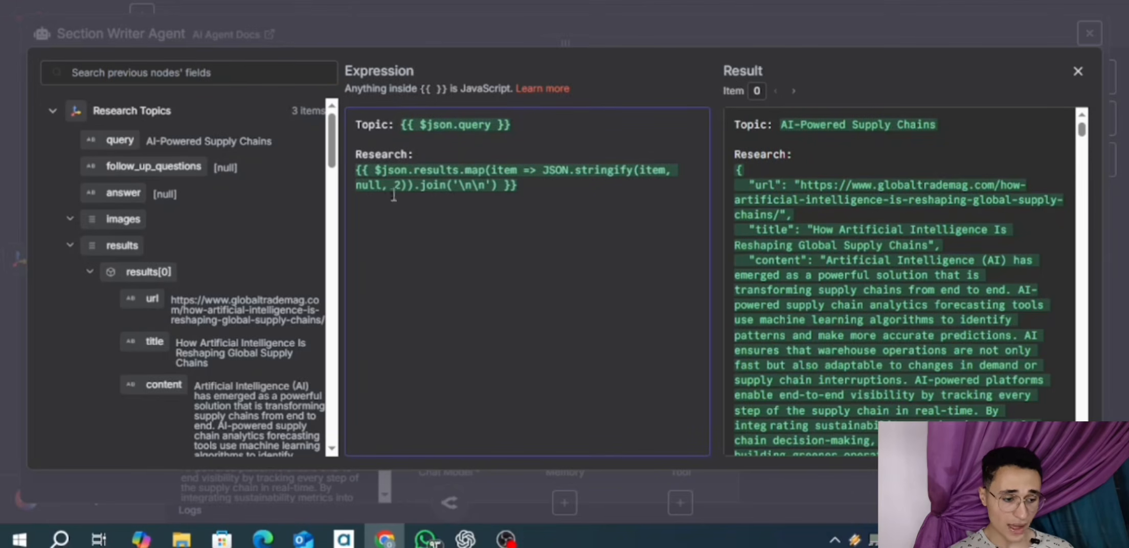
- Insert the first result's title field, {{ $json.results[0].title }}, on a new line below the Research expression
scroll(147, 316, down, 5)
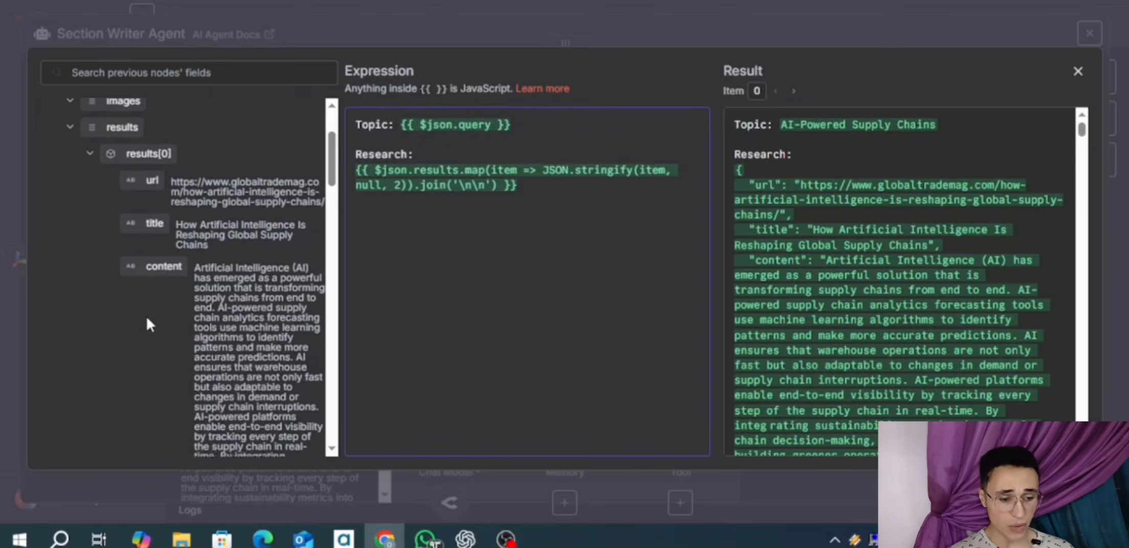
scroll(146, 316, up, 4)
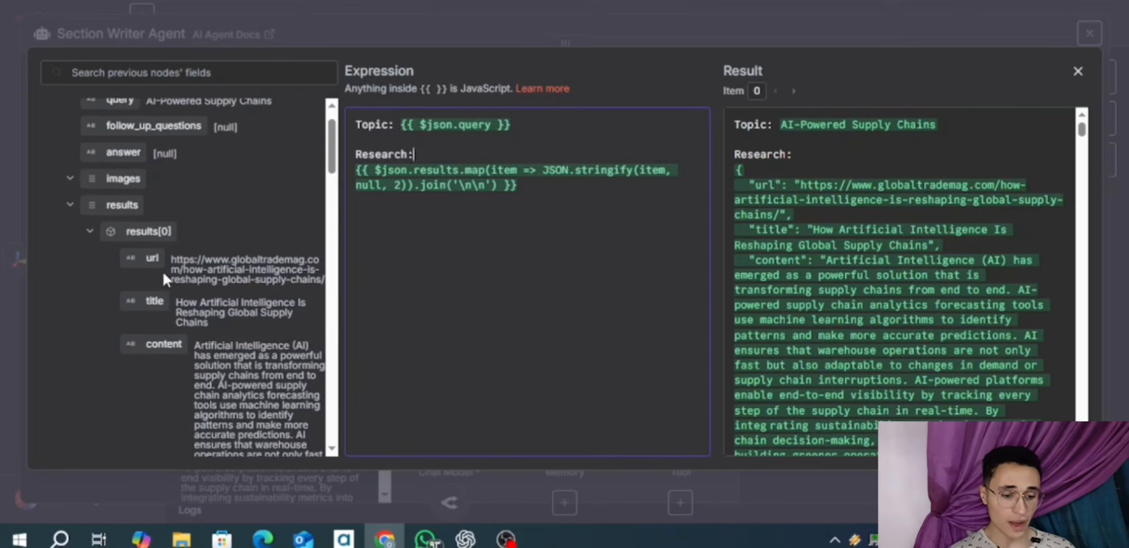
mouse_move(153, 263)
mouse_down()
mouse_move(482, 306)
mouse_move(154, 252)
mouse_up()
drag(152, 295, 434, 313)
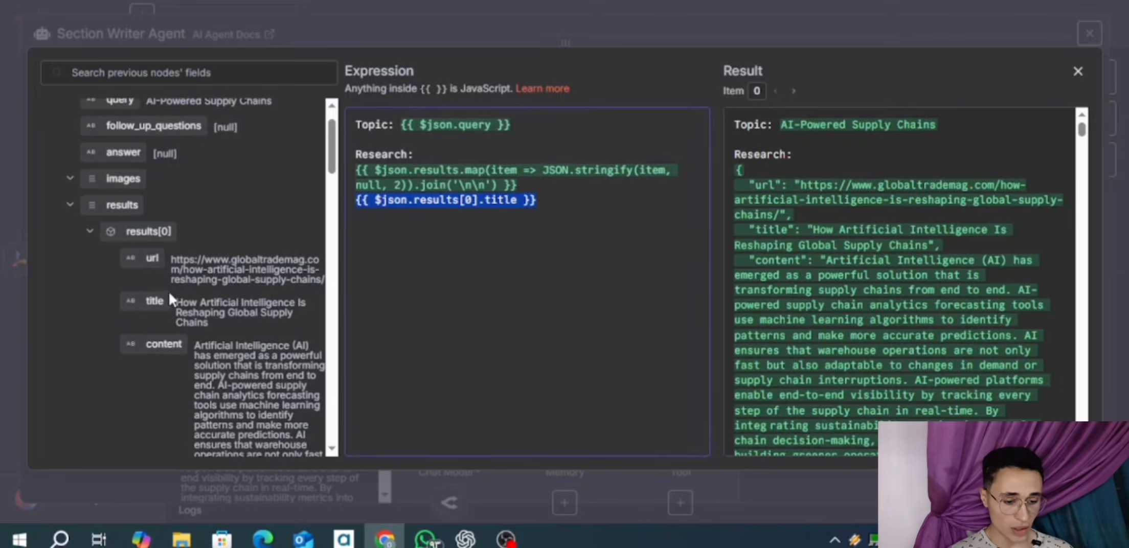
drag(160, 353, 329, 387)
click(580, 202)
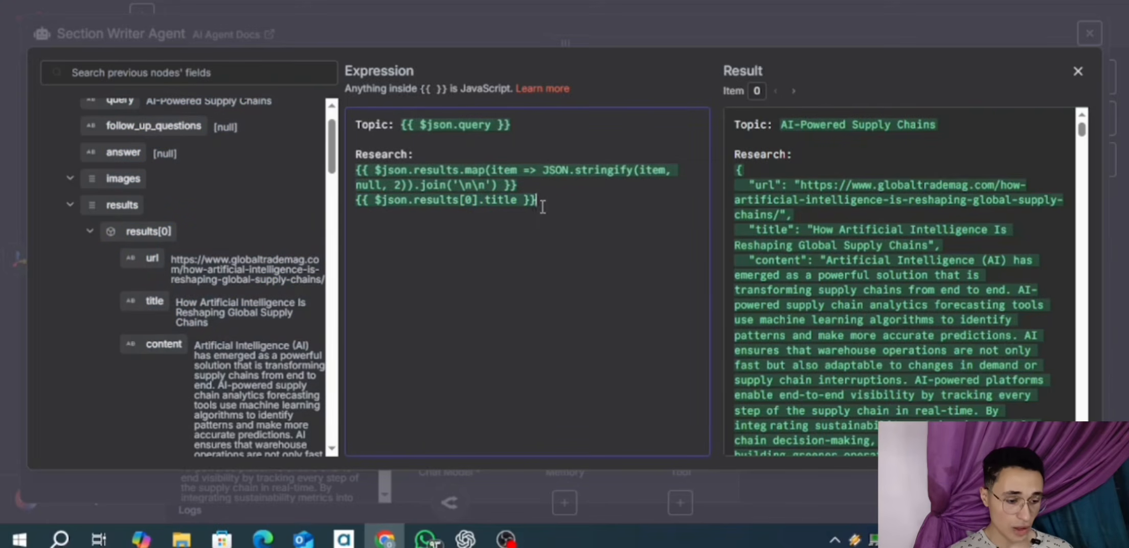
- Delete the {{ $json.results[0].title }} line from the prompt expression and review the rendered research text
drag(543, 206, 354, 204)
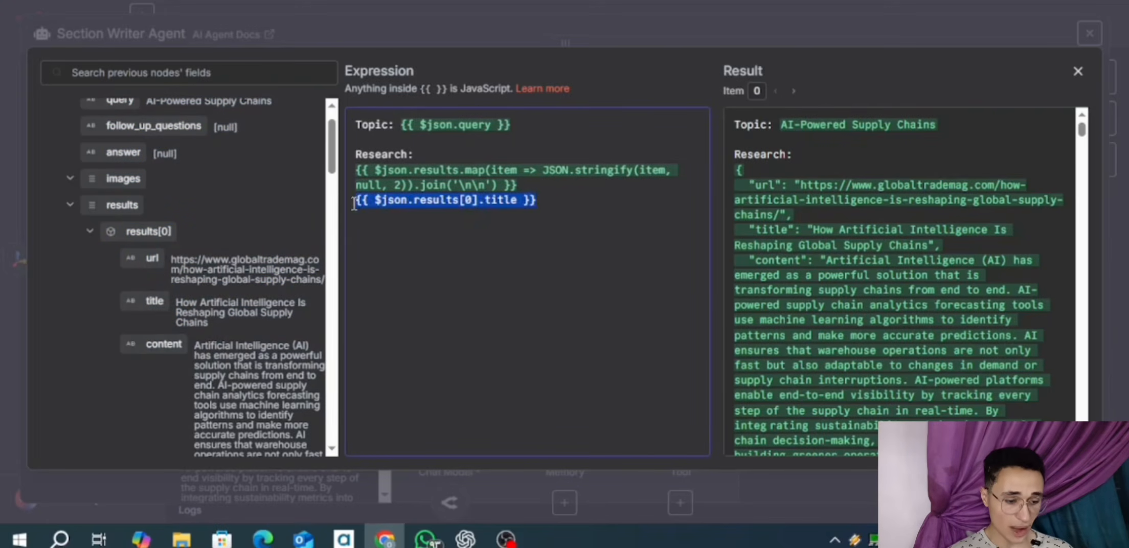
key(BackSpace)
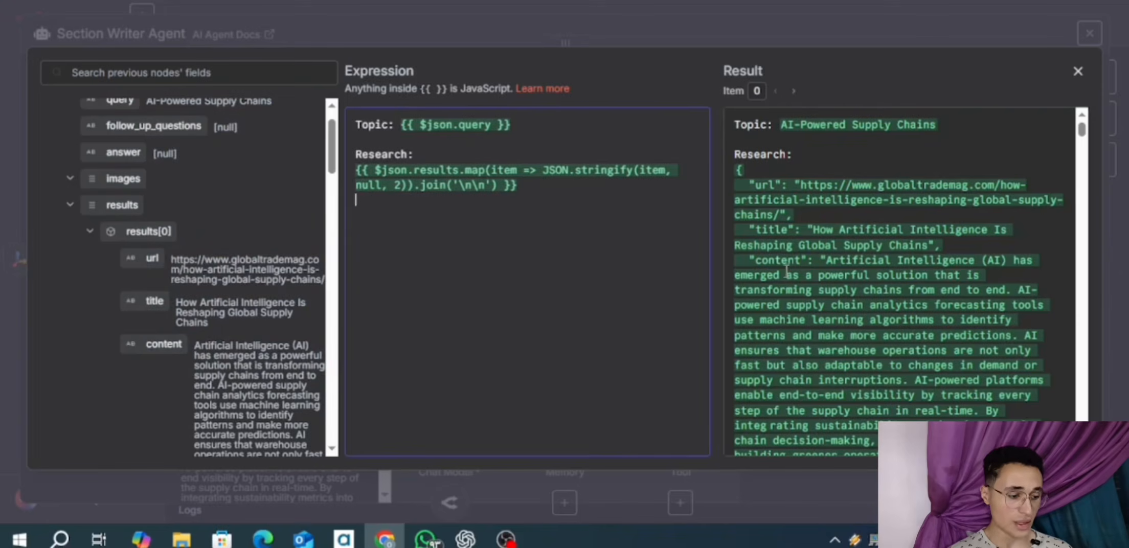
scroll(787, 271, down, 1)
scroll(787, 272, down, 5)
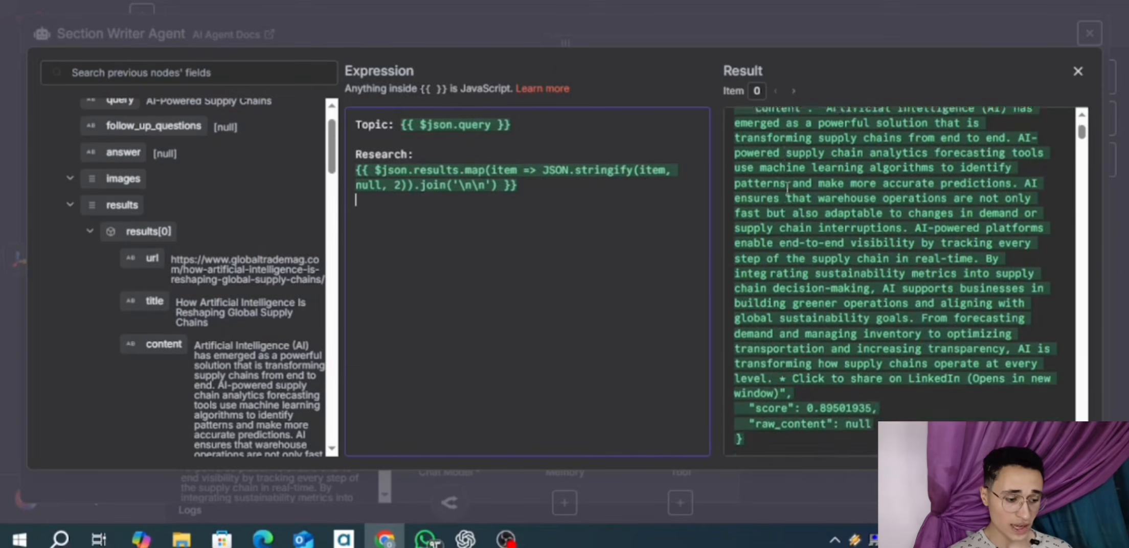
scroll(788, 189, down, 15)
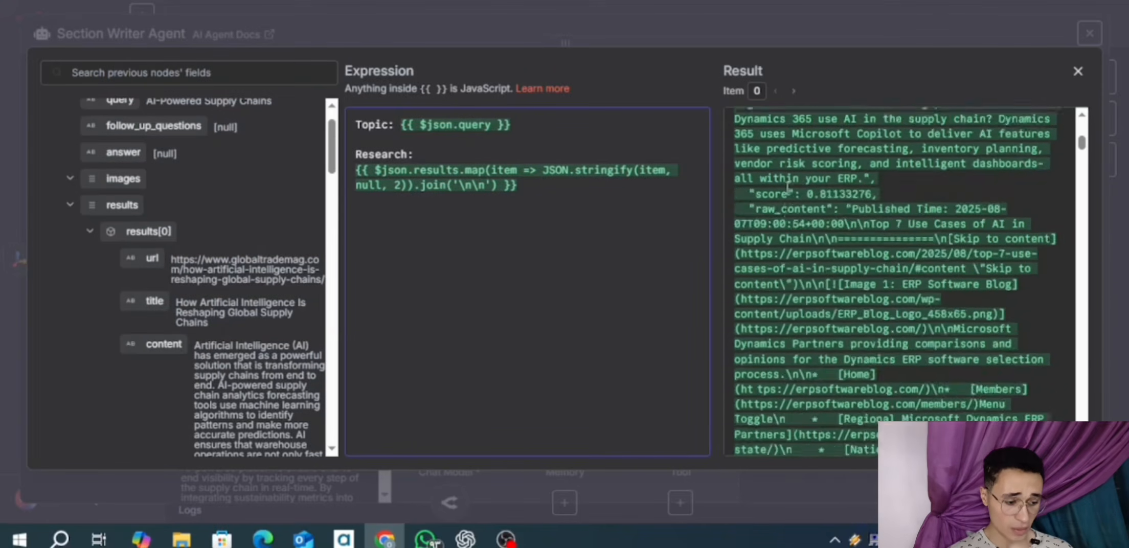
scroll(787, 184, down, 12)
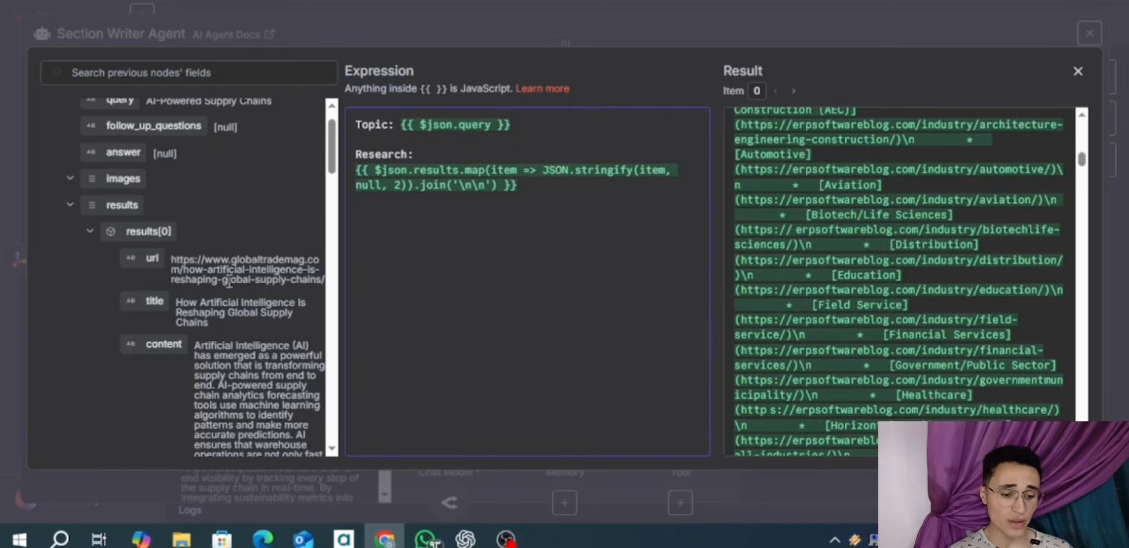
scroll(229, 281, down, 5)
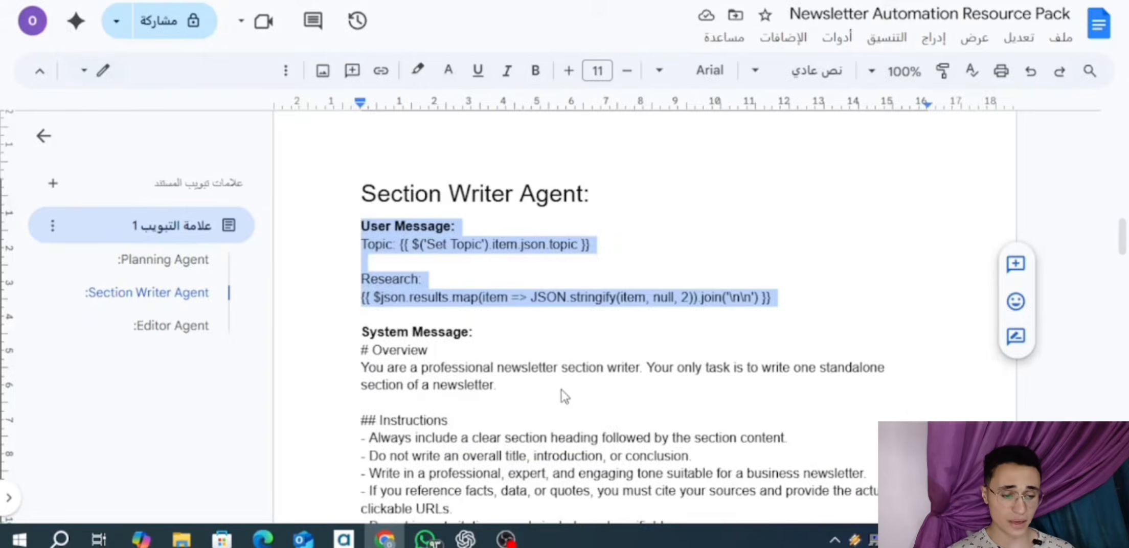
- Check the system message in the Google Docs resource pack, close the prompt expression editor, and add the System Message option to the agent
scroll(562, 389, down, 3)
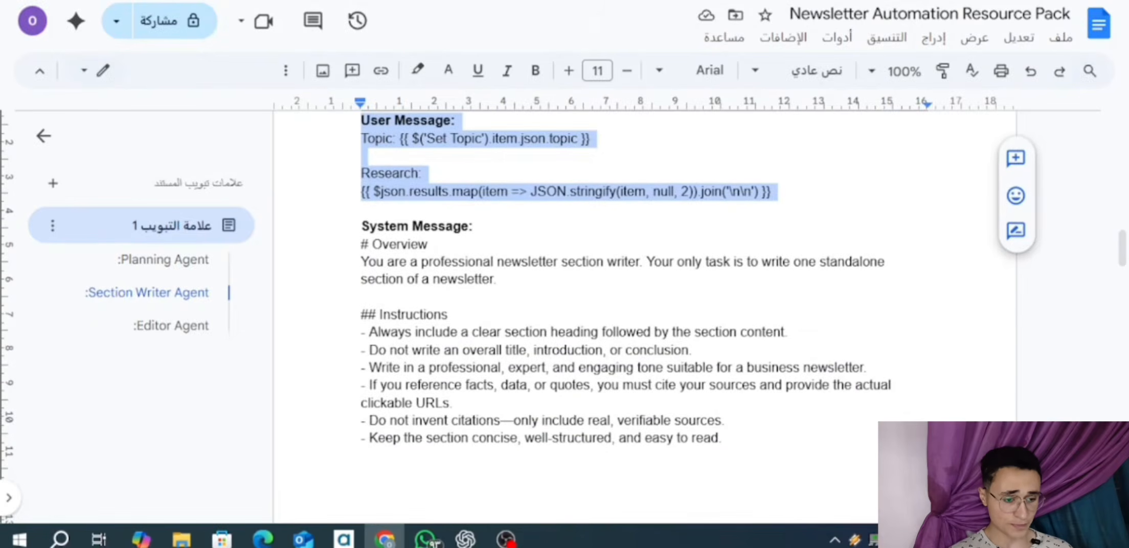
click(508, 6)
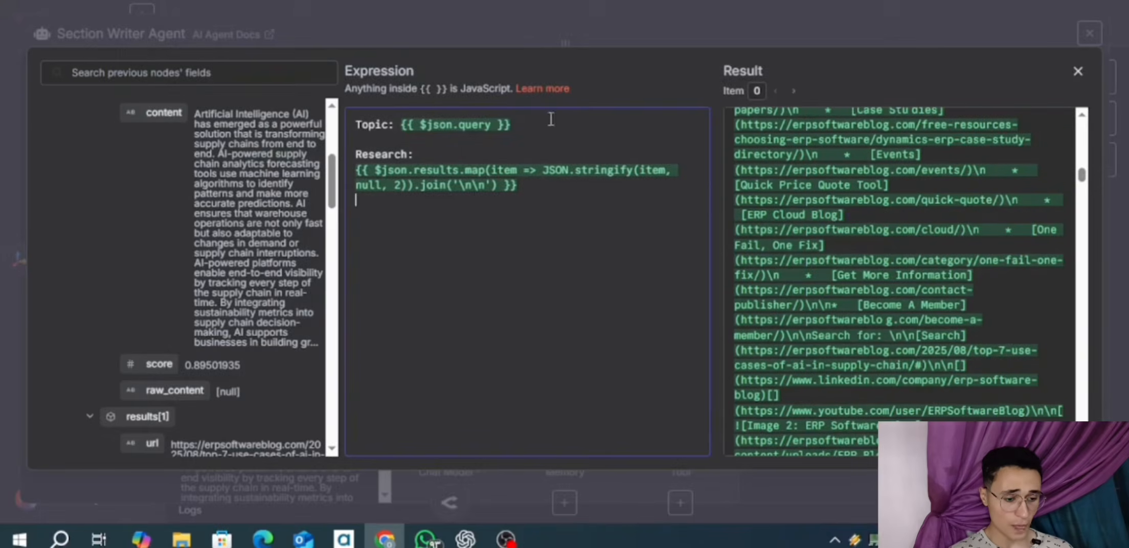
click(506, 16)
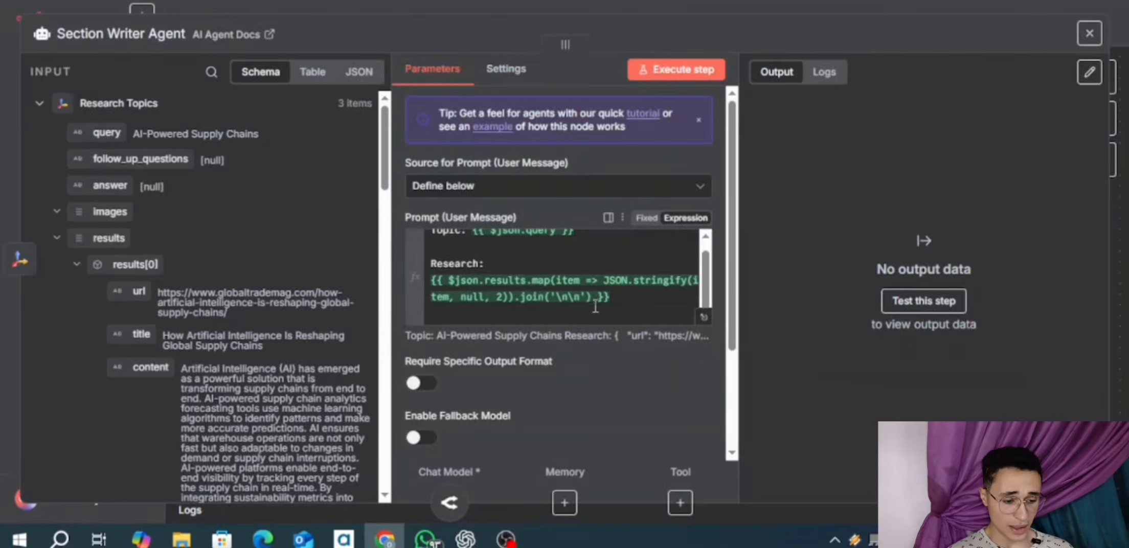
scroll(591, 454, down, 3)
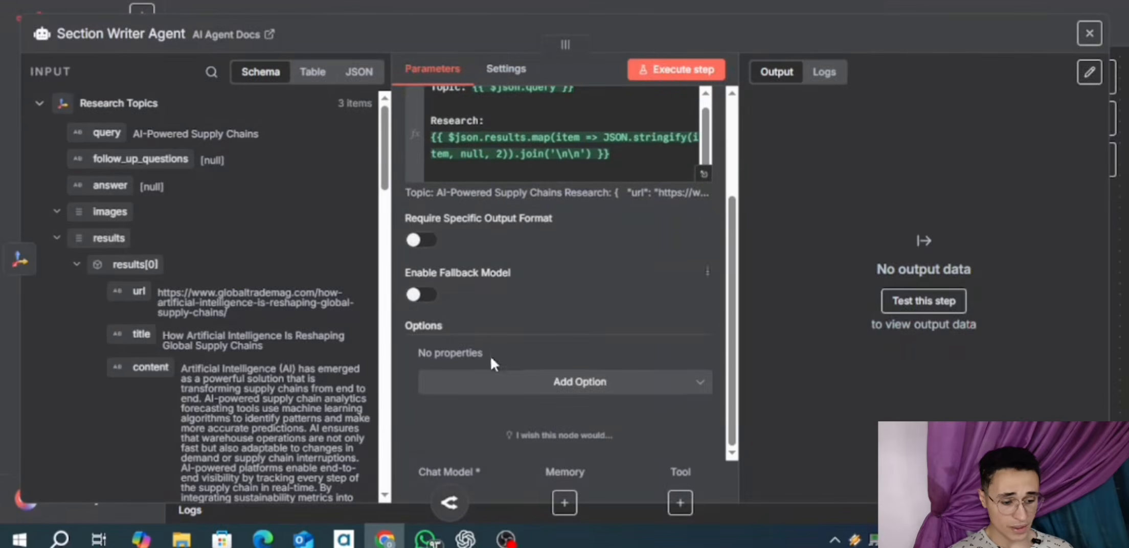
click(497, 381)
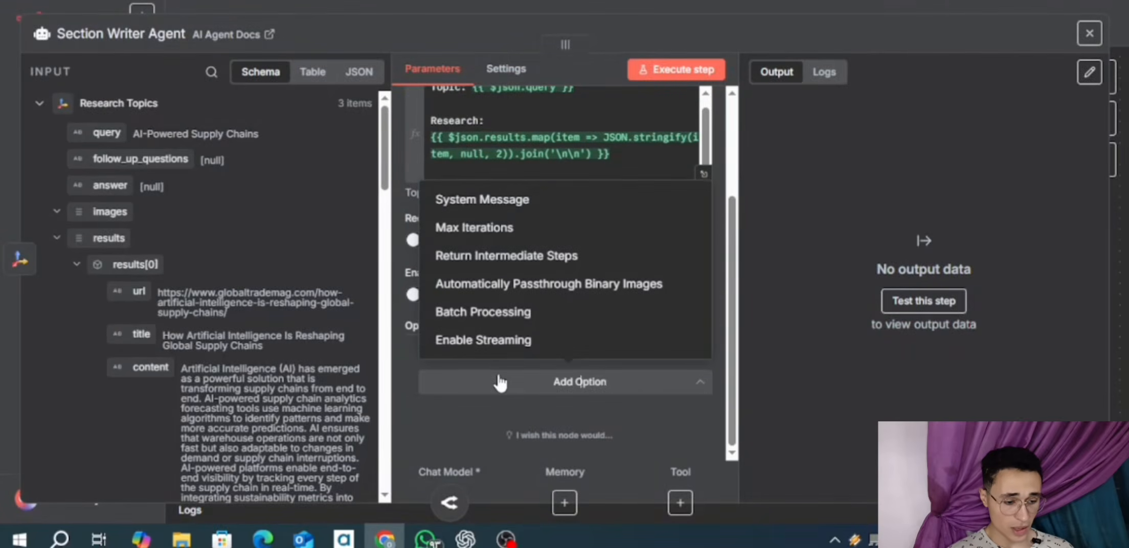
click(494, 215)
scroll(551, 412, down, 2)
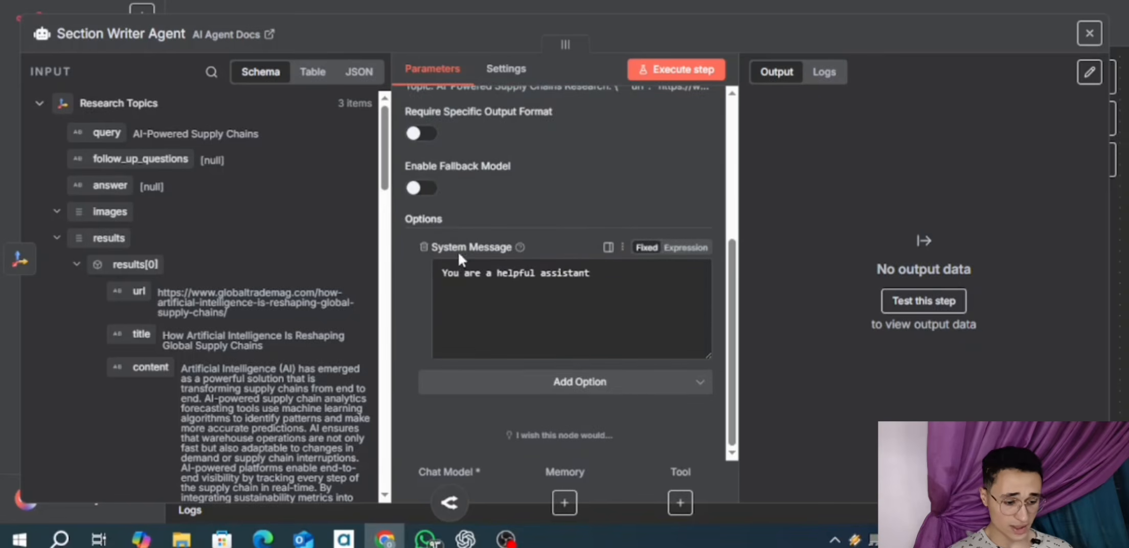
- Switch the system message to an expression, open it in the expanded editor, and clear the default text
click(694, 246)
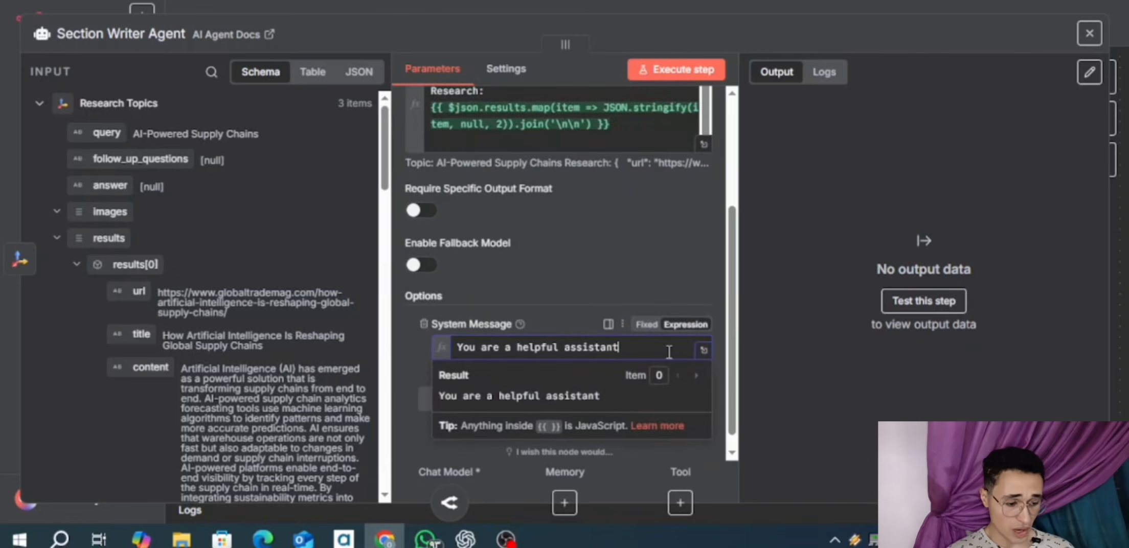
click(702, 352)
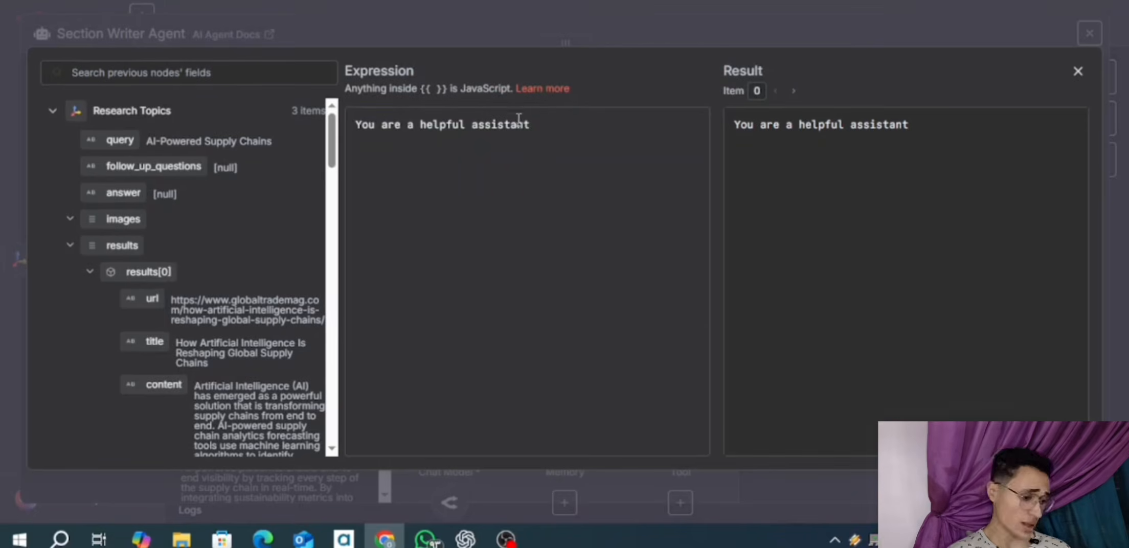
click(572, 126)
key(ctrl+a)
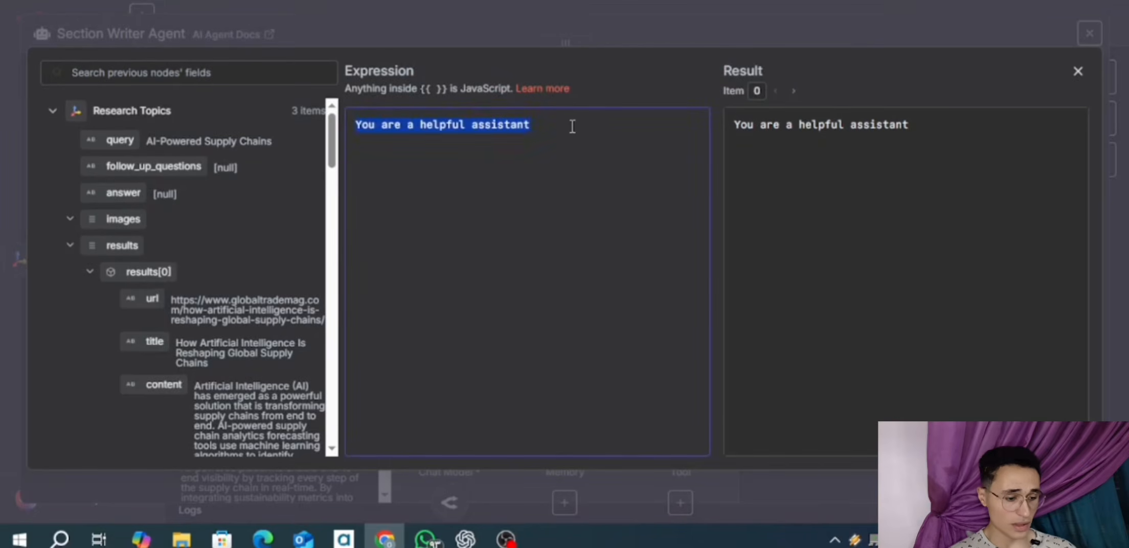
key(BackSpace)
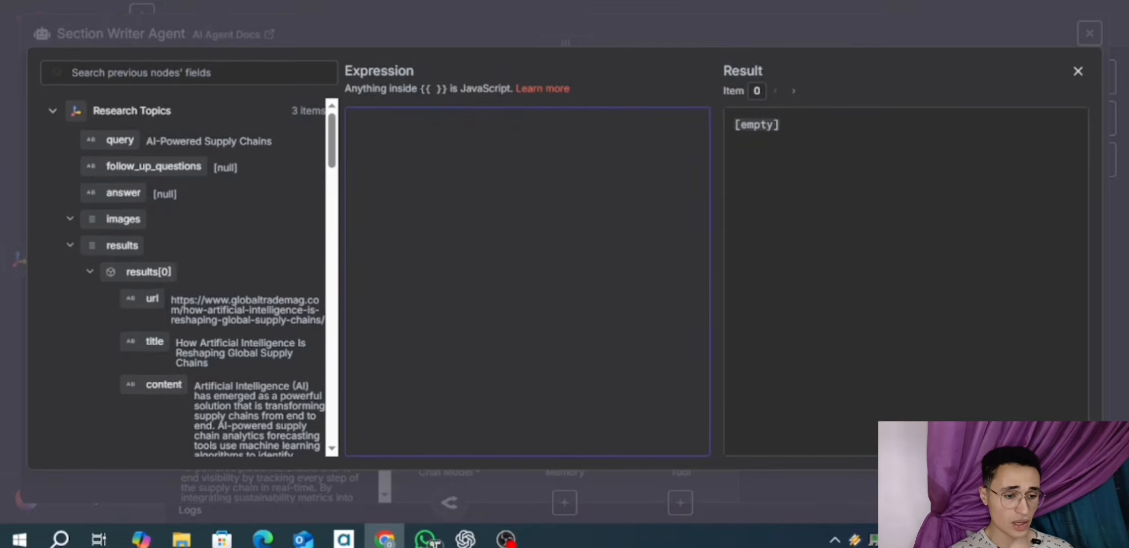
- Copy the Section Writer Agent's system message, from "# Overview" through the last instruction, from the Google Docs resource pack into the empty expression
key(ctrl+Tab)
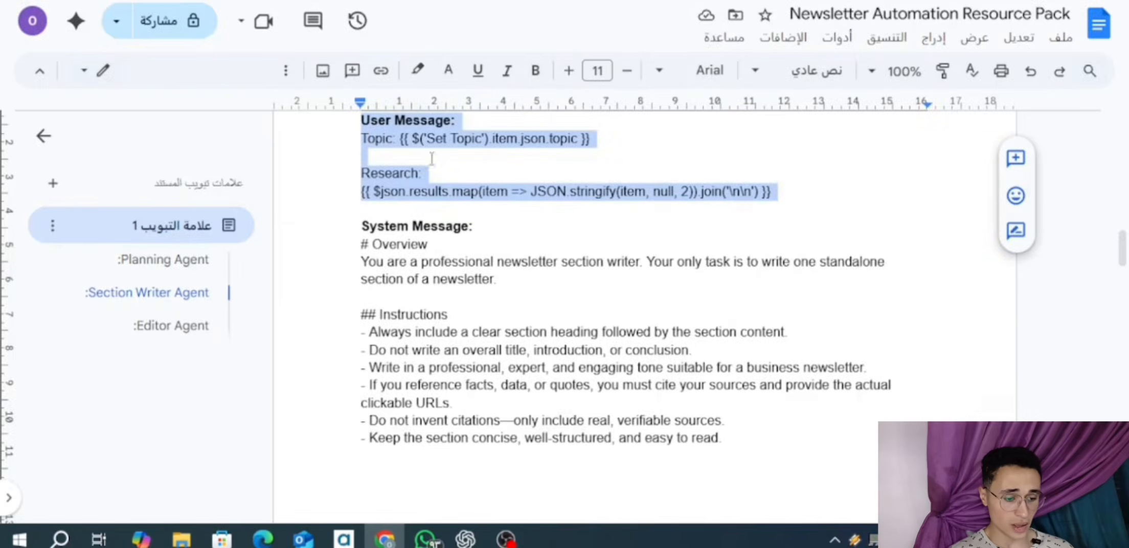
scroll(432, 159, down, 3)
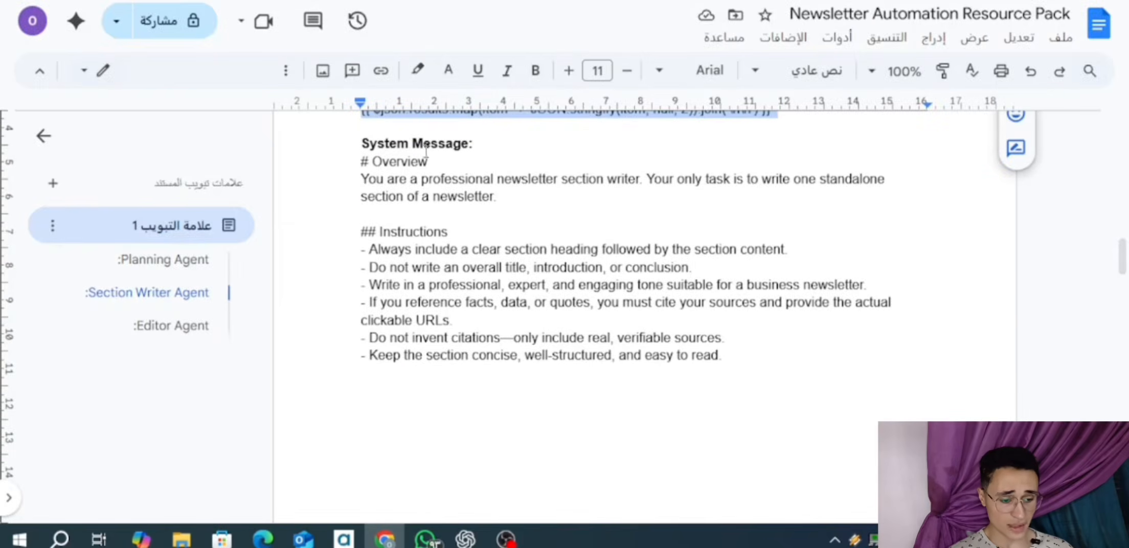
drag(358, 162, 621, 164)
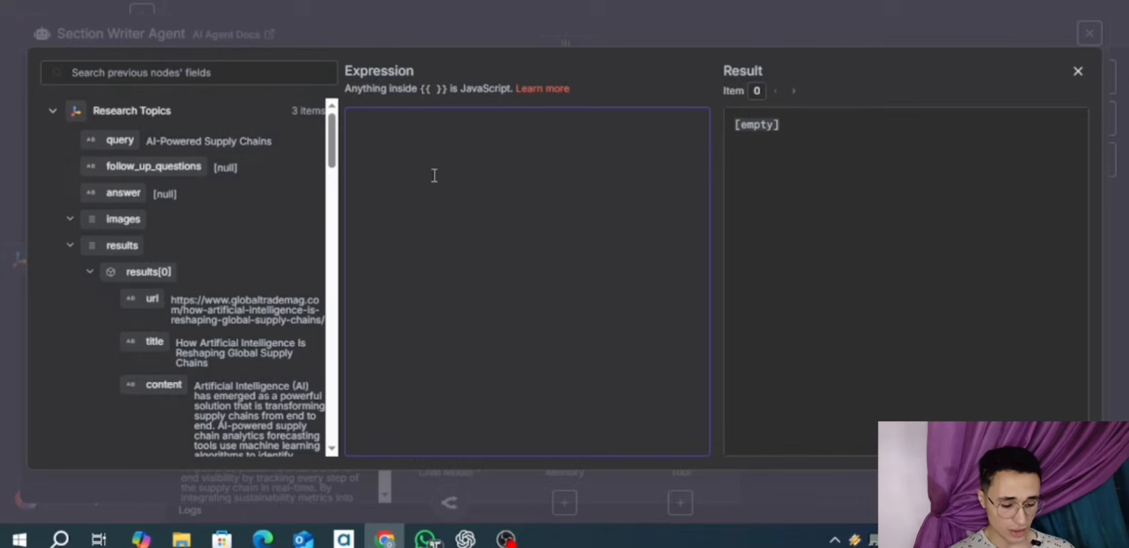
text(# Overview You are a professional newsletter section writer. Your only task is to write one standalone section of a newsletter.  ## Instructions - Always include a clear section heading followed by the section content. - Do not write an overall title, introduction, or conclusion. - Write in a professional, expert, and engaging tone suitable for a business newsletter. - If you reference facts, data, or quotes, you must cite your sources and provide the actual clickable URLs. - Do not invent citations—only include real, verifiable sources. - Keep the section concise, well-structured, and easy to read.)
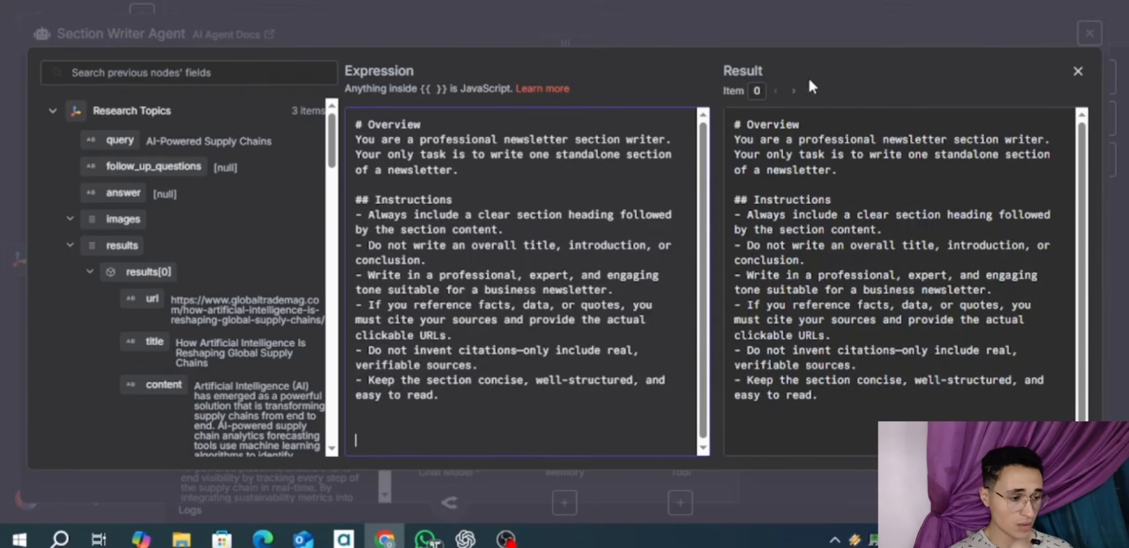
- Switch to the Google Translate page and read through the Arabic translation of the system message's overview and instructions
click(664, 1)
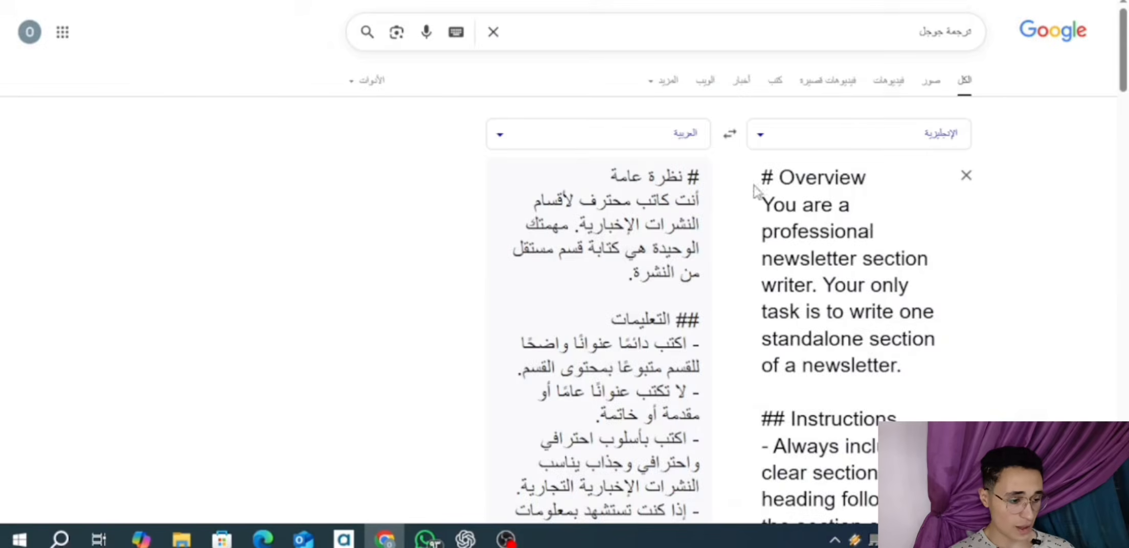
scroll(867, 225, down, 1)
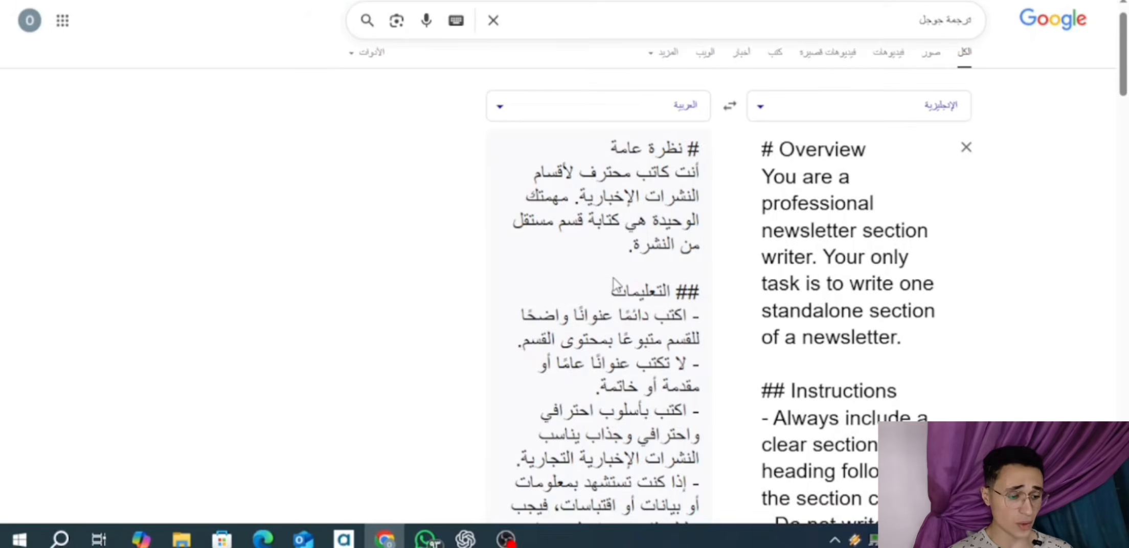
scroll(617, 287, down, 1)
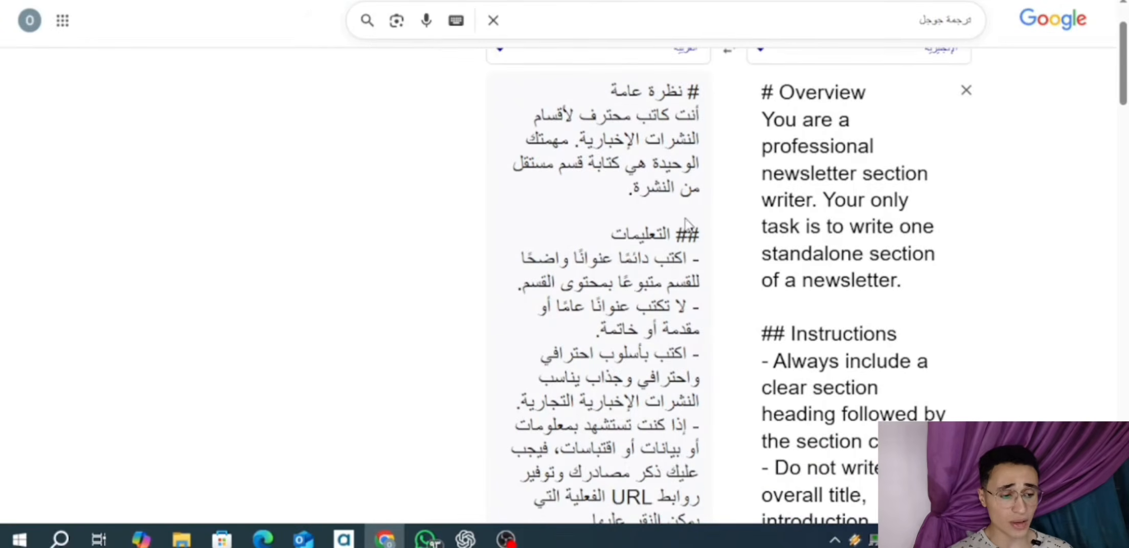
scroll(632, 272, down, 1)
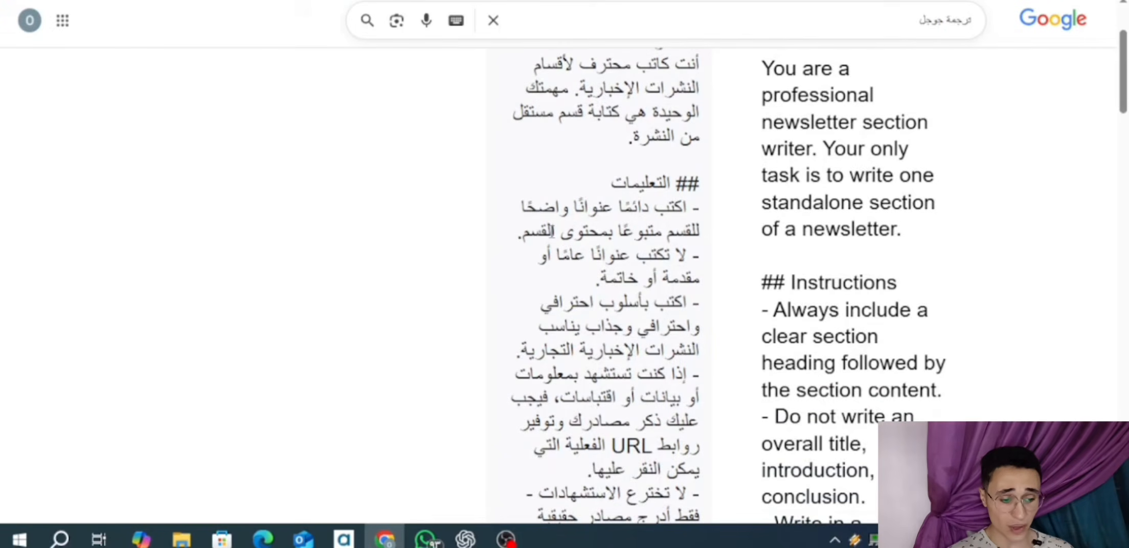
scroll(629, 265, down, 1)
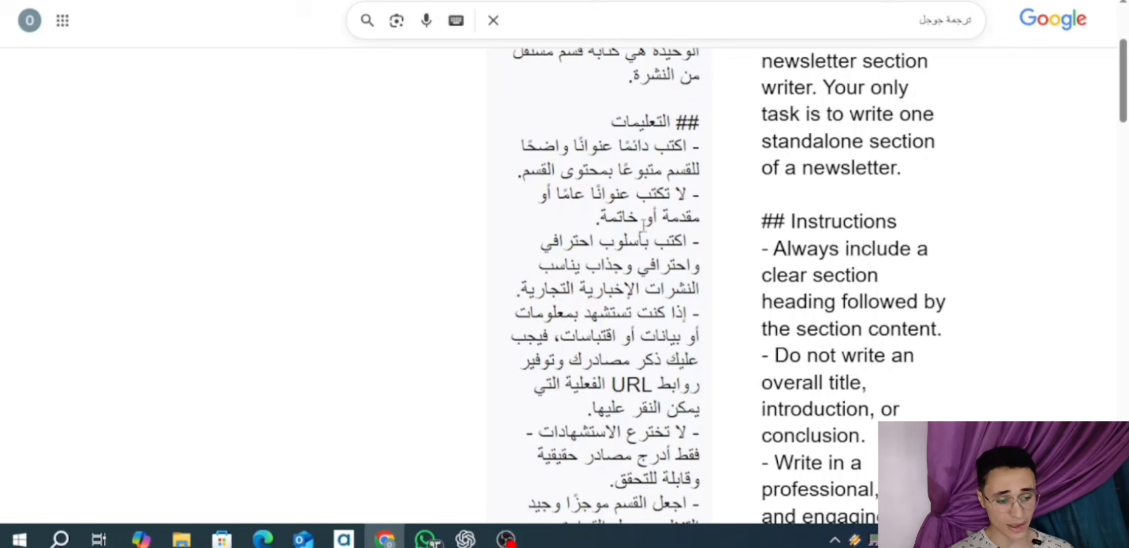
scroll(643, 225, down, 1)
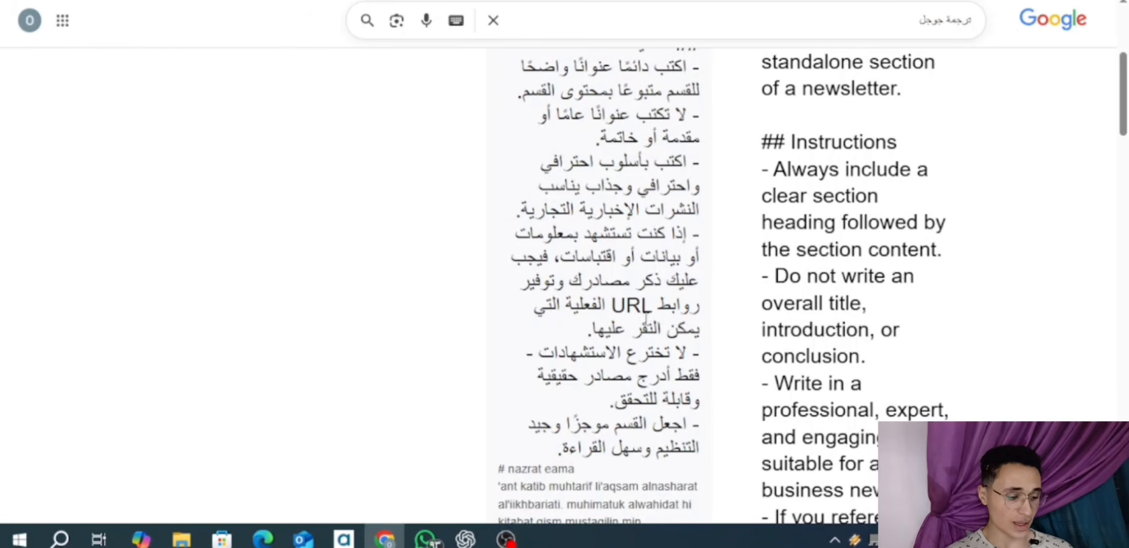
scroll(619, 338, down, 2)
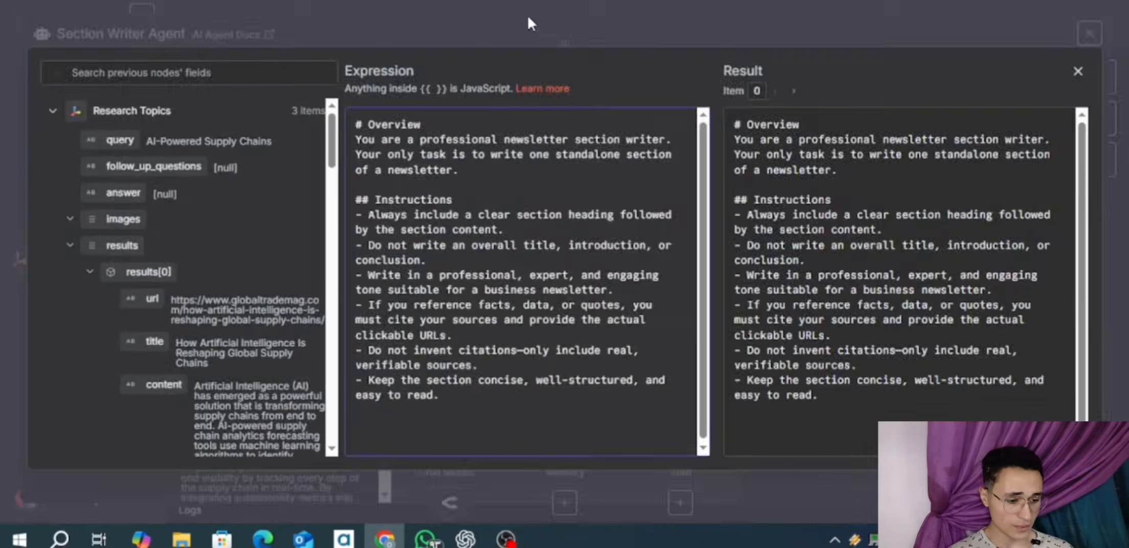
- Close the system message expression editor and execute the Section Writer Agent step
click(519, 20)
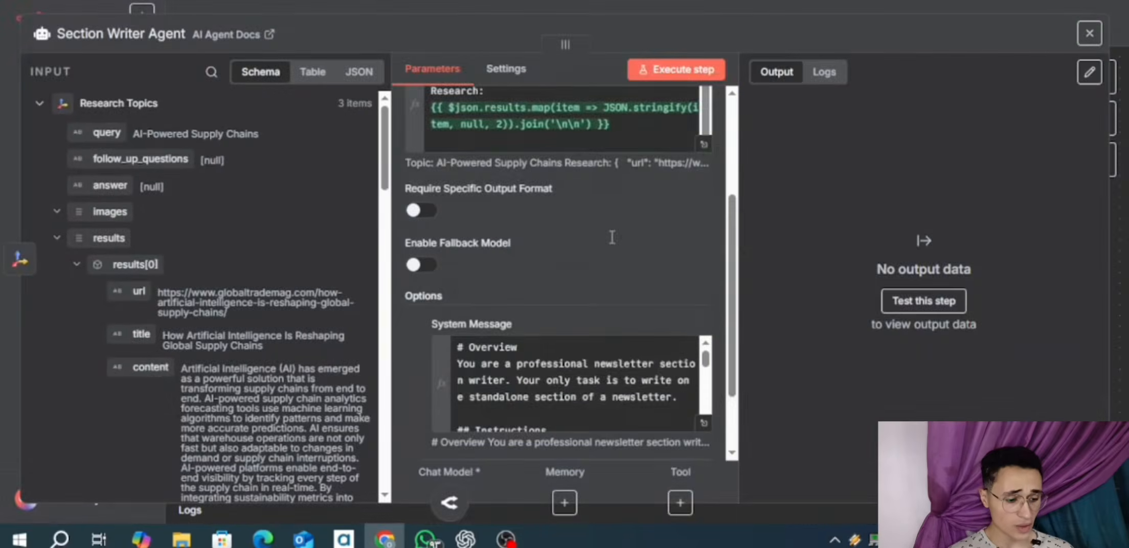
scroll(624, 287, up, 3)
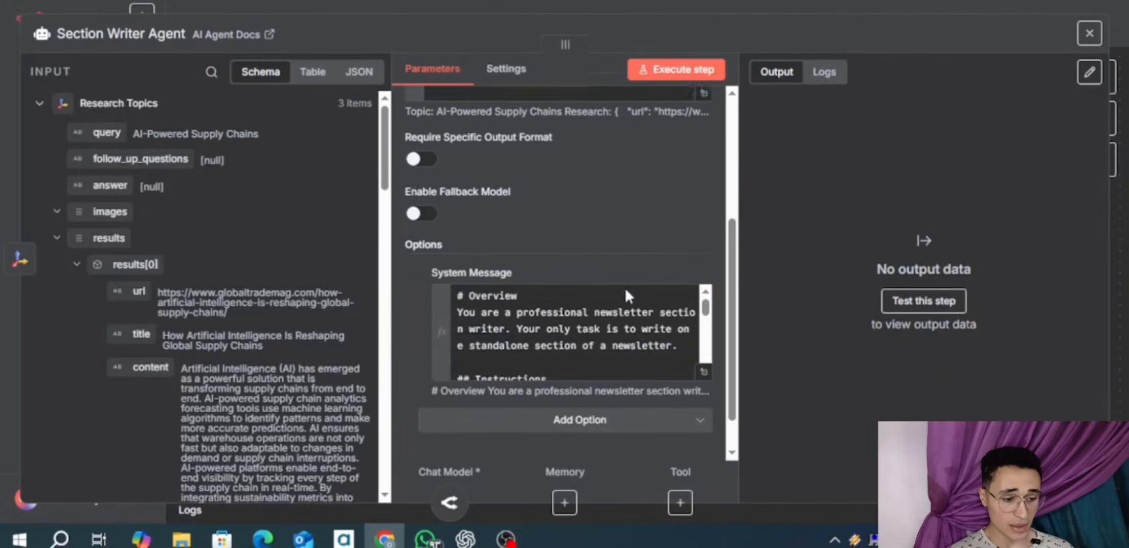
click(669, 71)
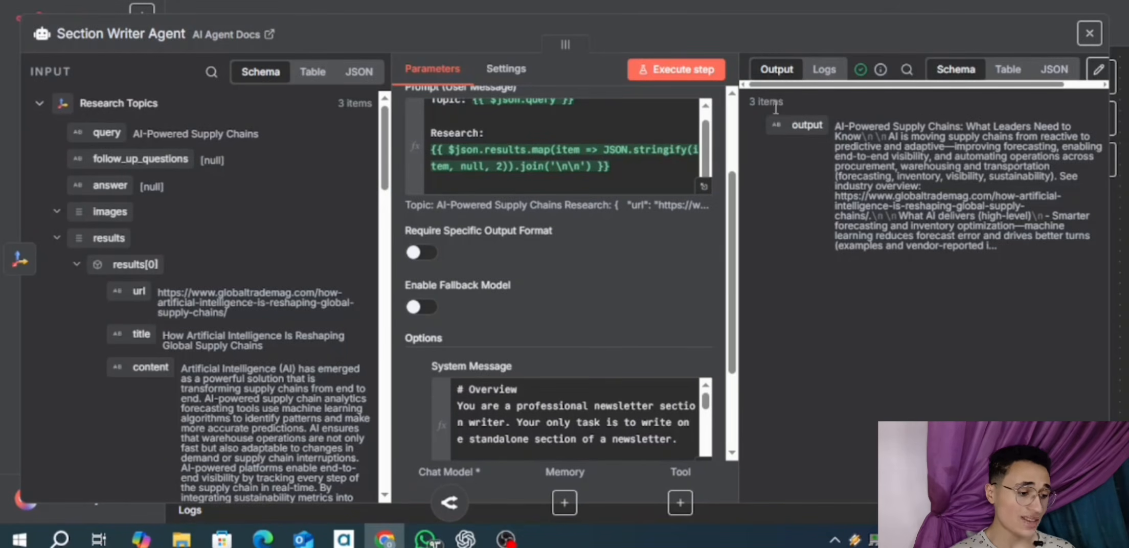
- Show the Section Writer Agent's output as a table and read through the generated newsletter sections
click(1009, 71)
scroll(908, 229, down, 2)
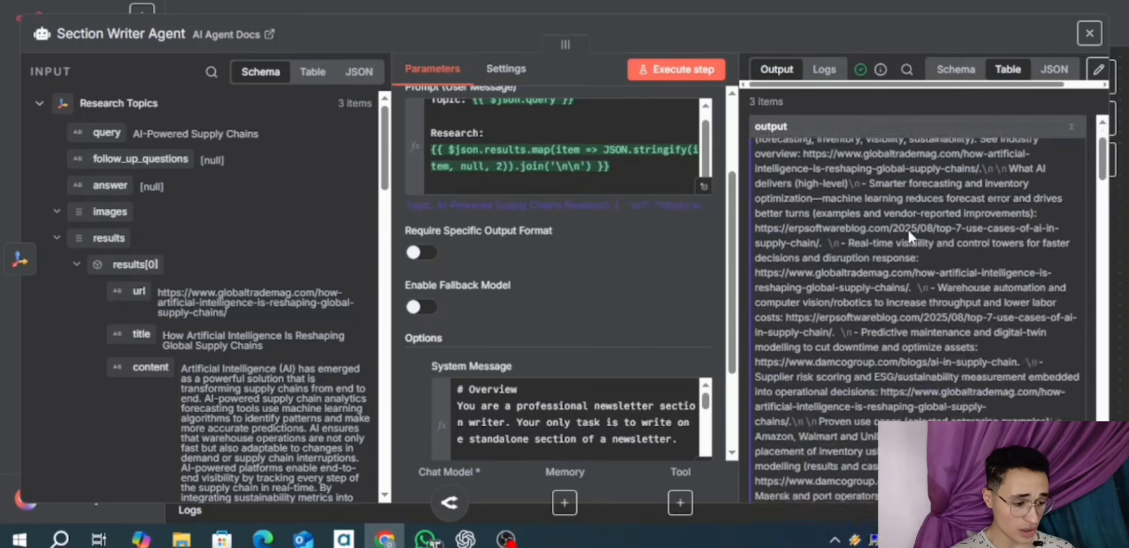
scroll(909, 229, up, 2)
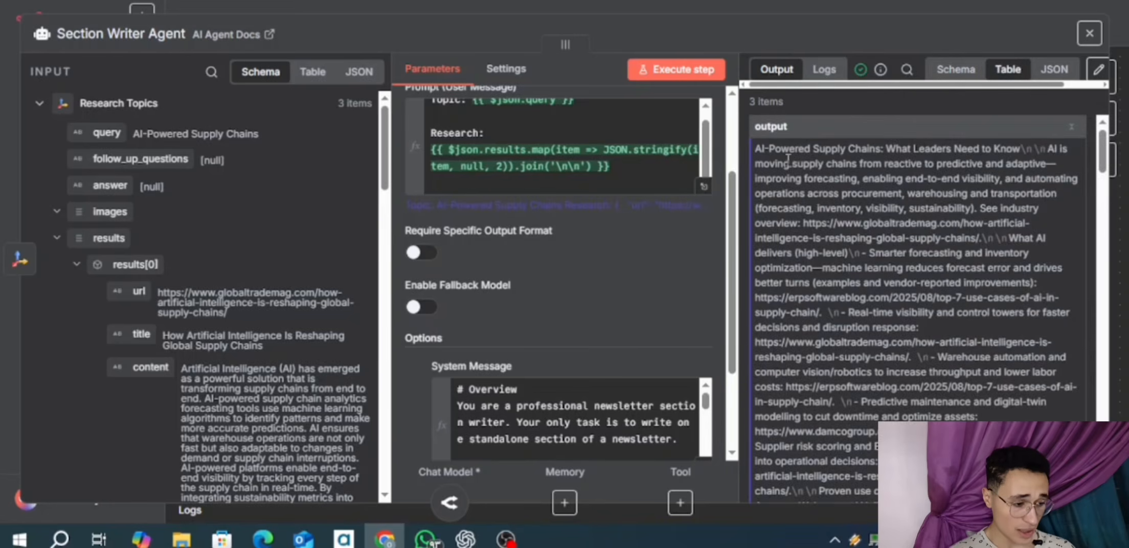
scroll(827, 264, down, 5)
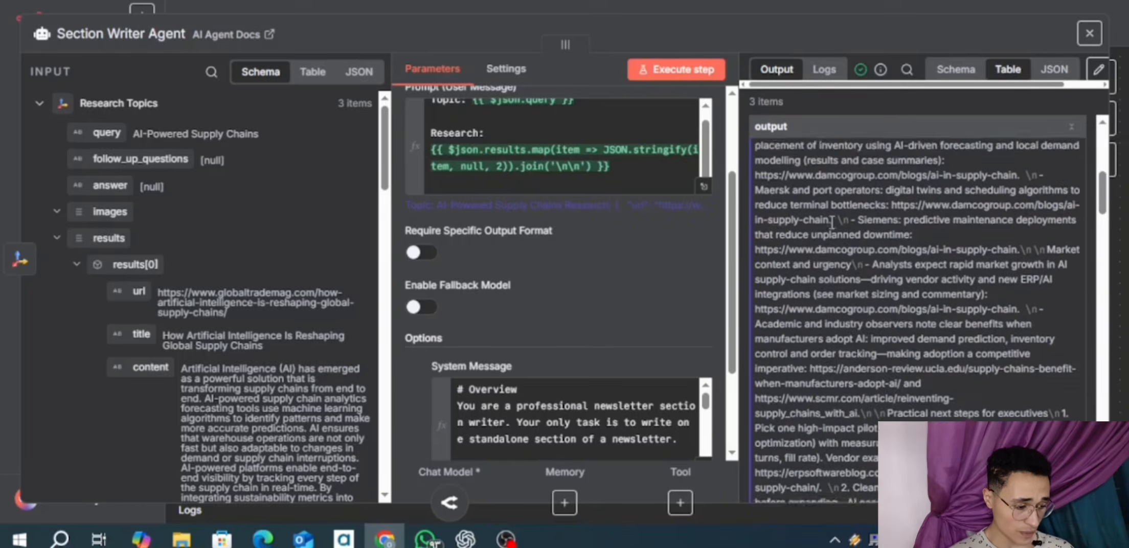
scroll(831, 222, down, 10)
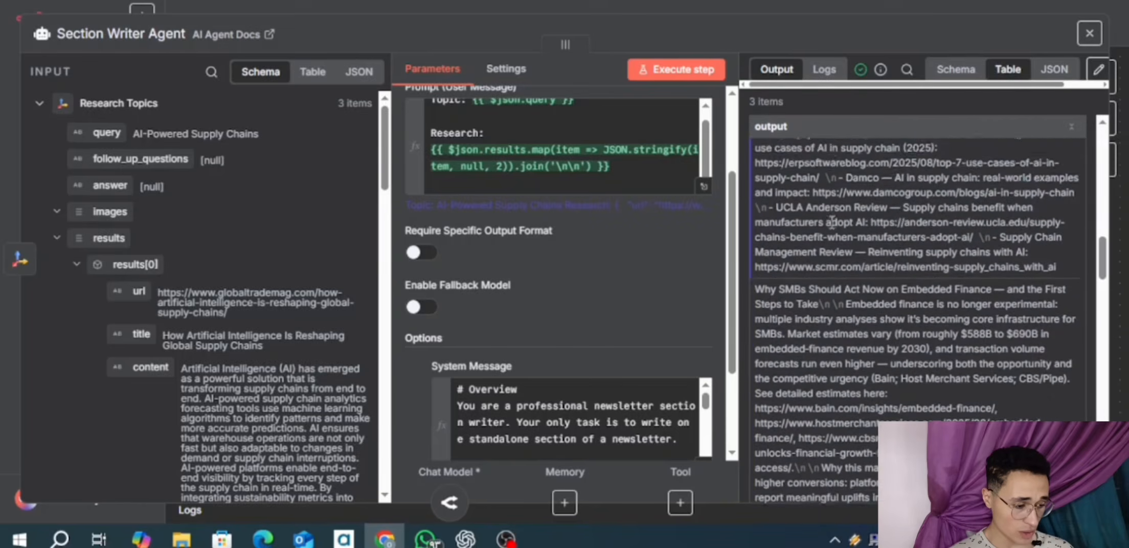
scroll(832, 222, down, 2)
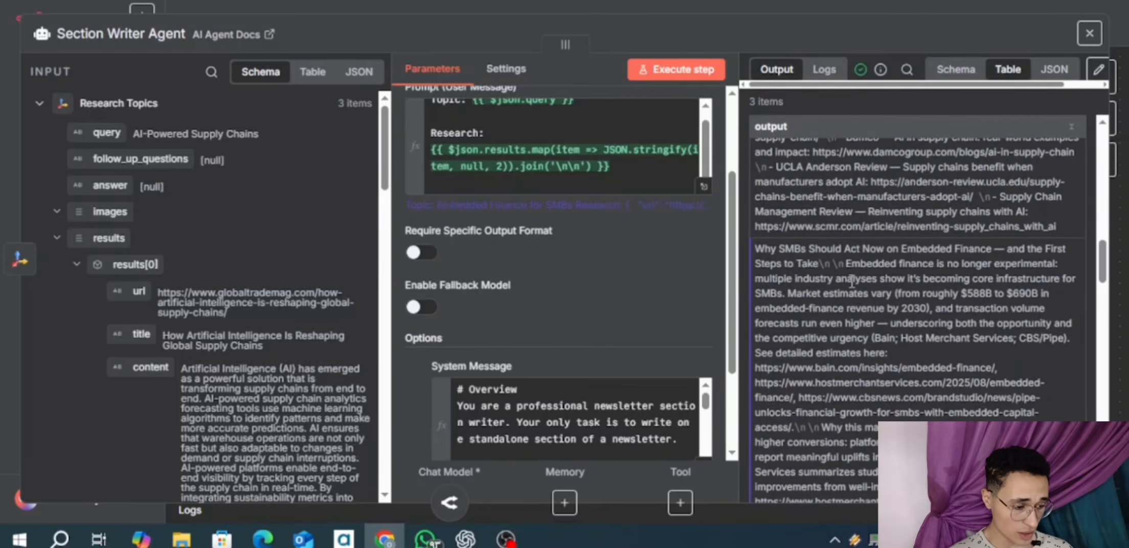
- Read through the remaining generated newsletter sections in the output table and close the Section Writer Agent node
scroll(824, 285, down, 10)
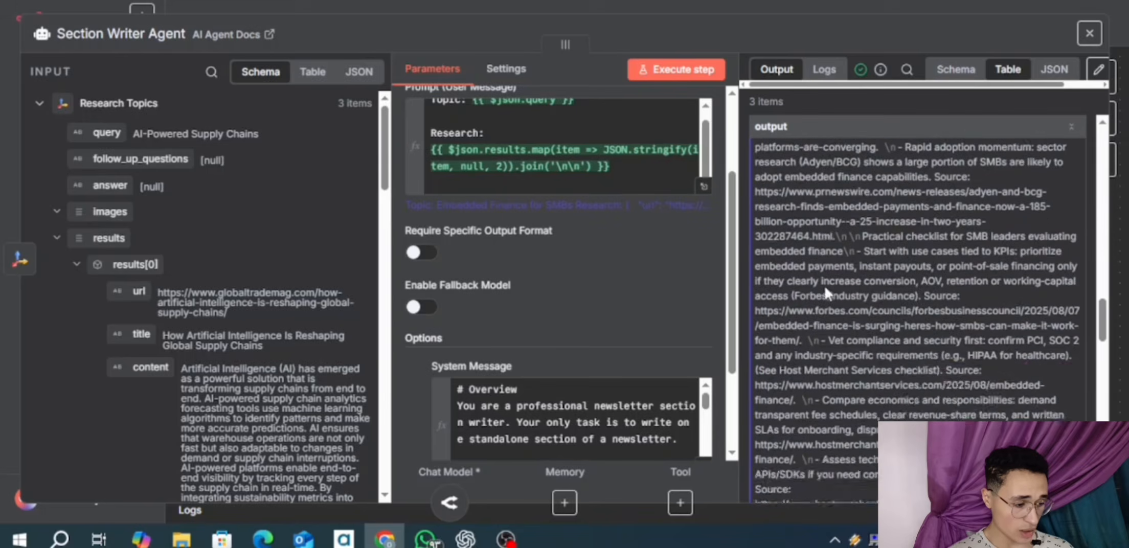
scroll(824, 285, down, 10)
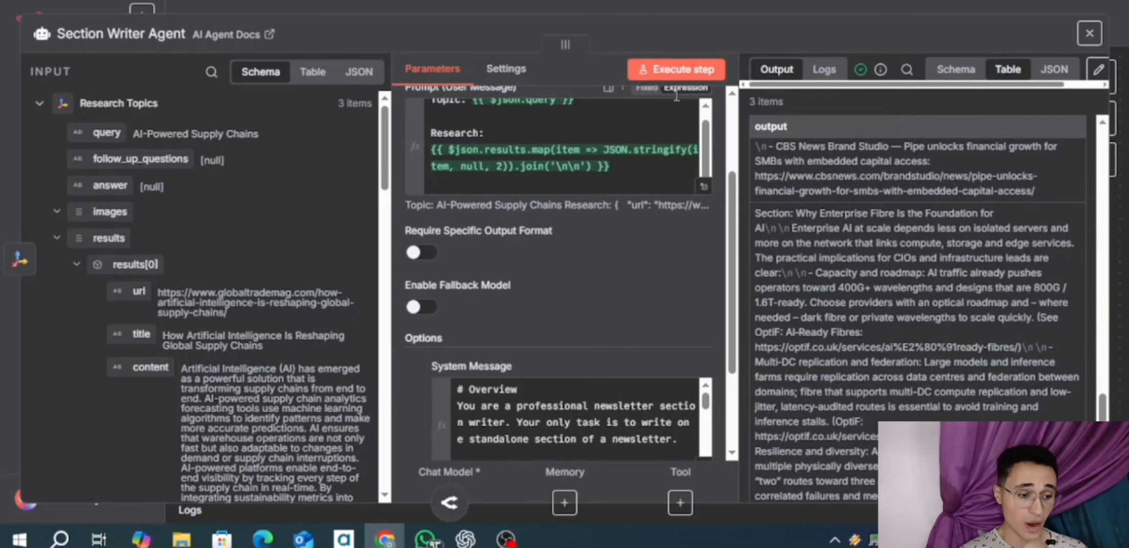
click(678, 1)
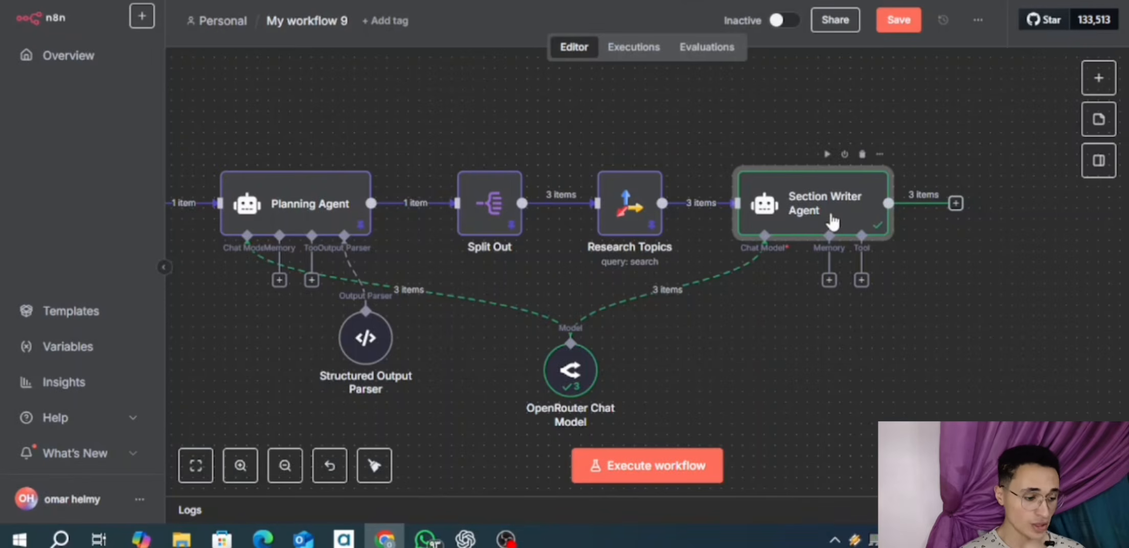
- Pin the Section Writer Agent node's output data on the workflow canvas
right_click(832, 220)
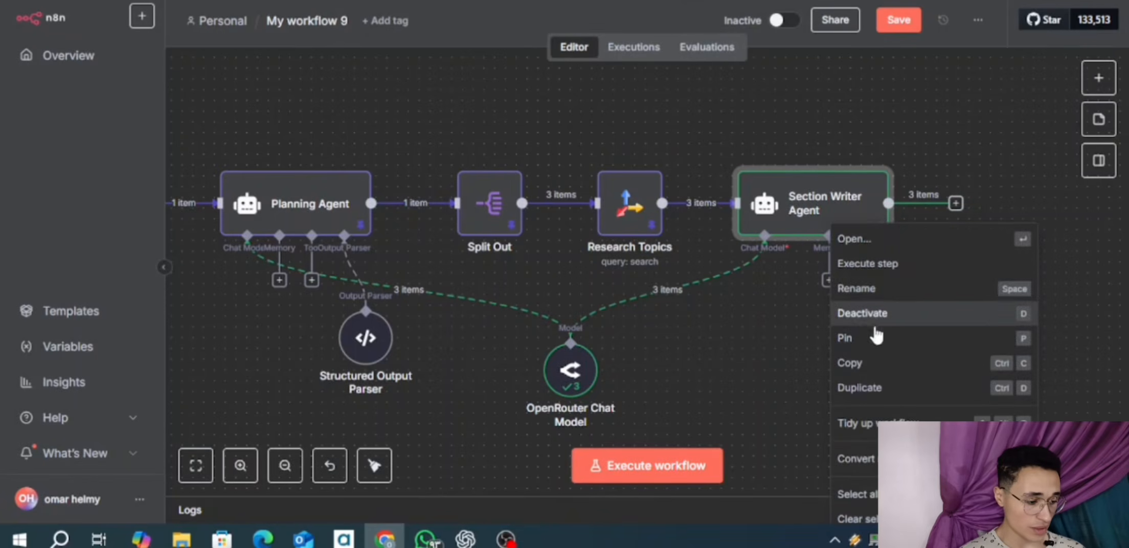
click(760, 360)
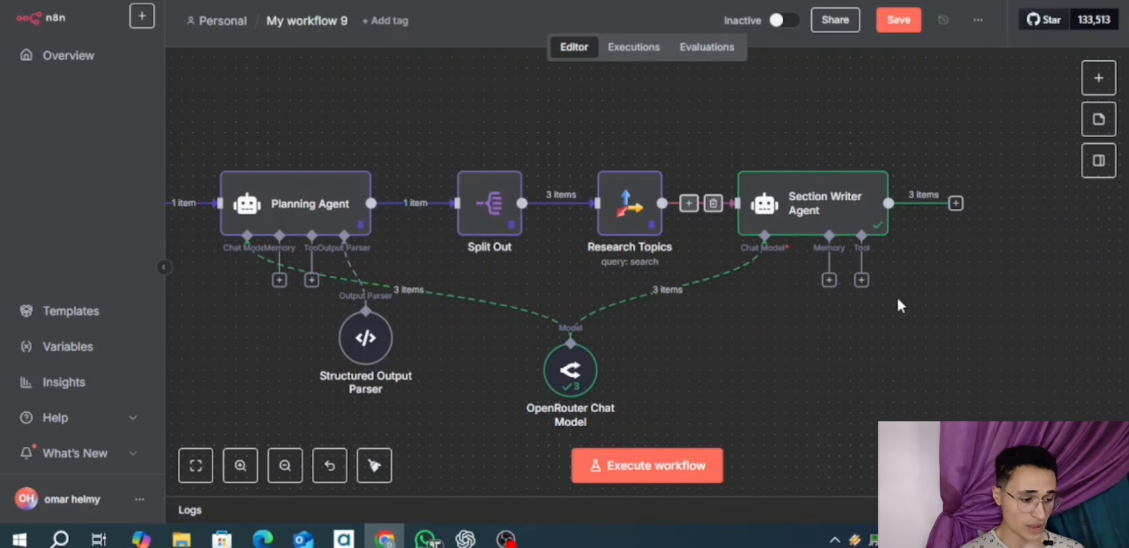
right_click(821, 203)
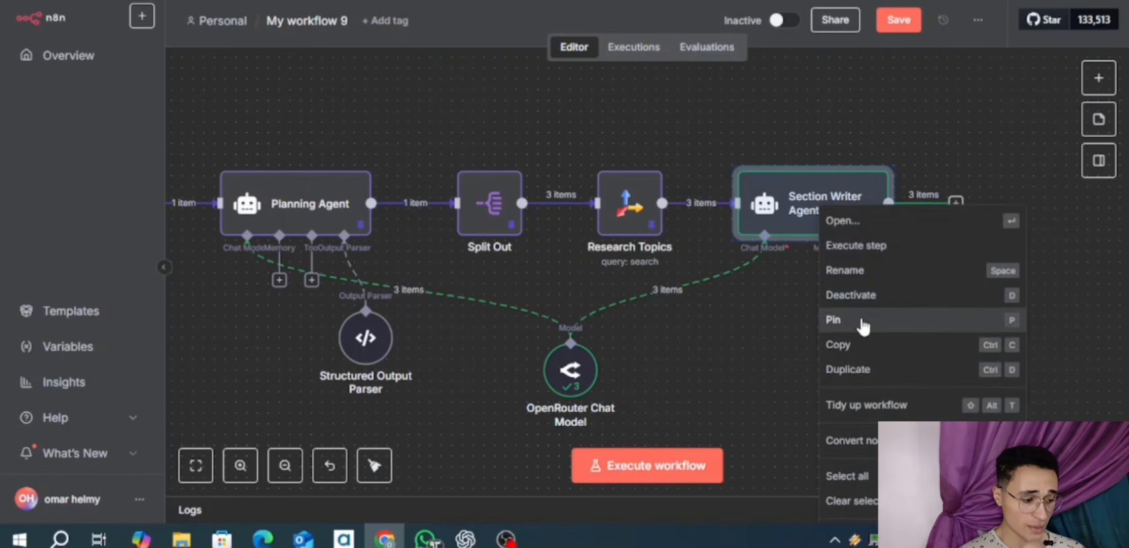
click(863, 323)
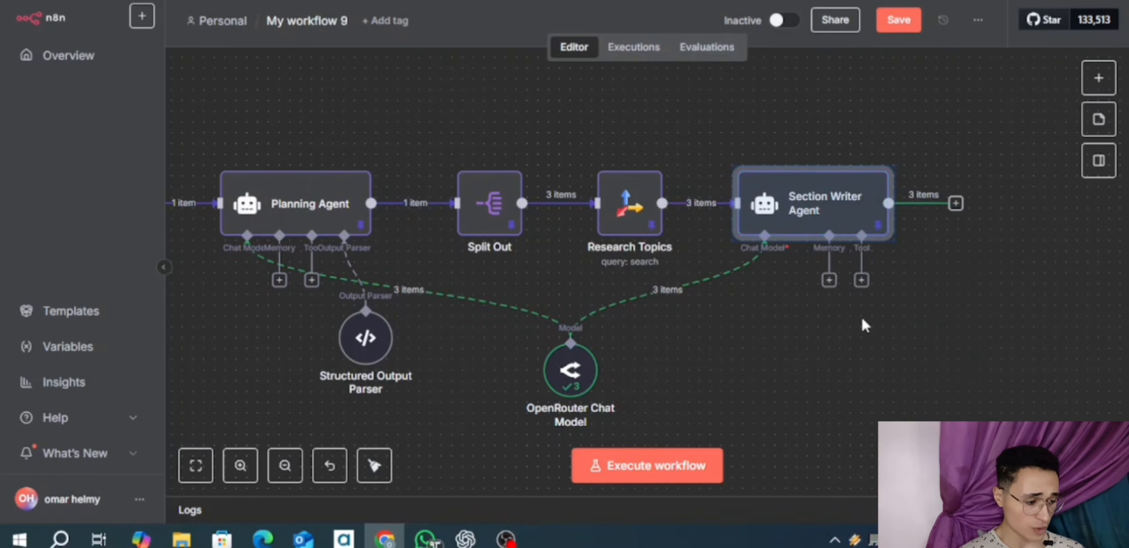
click(903, 366)
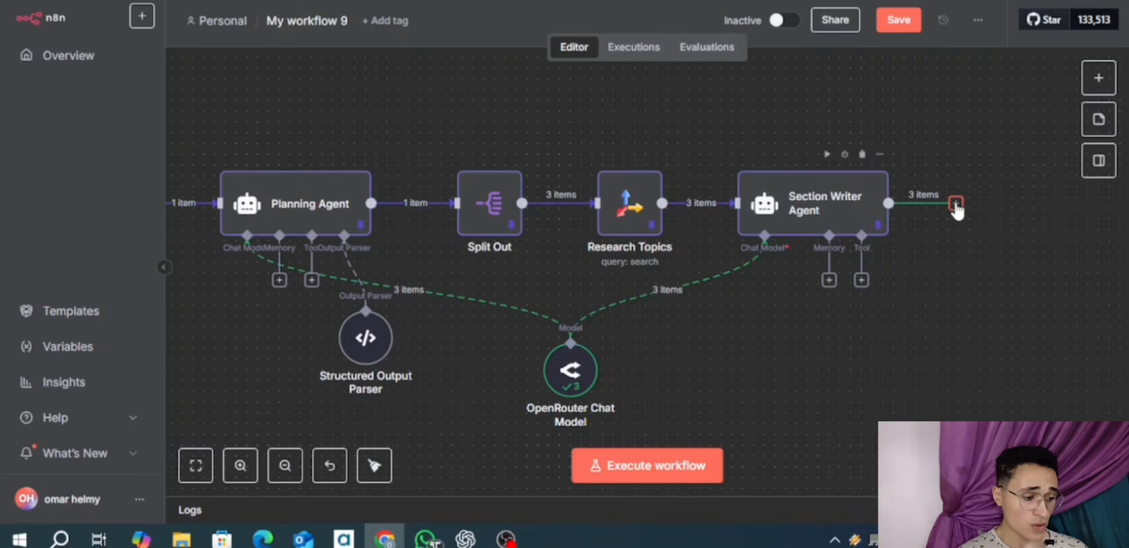
- Add an Aggregate node after the Section Writer Agent
click(955, 204)
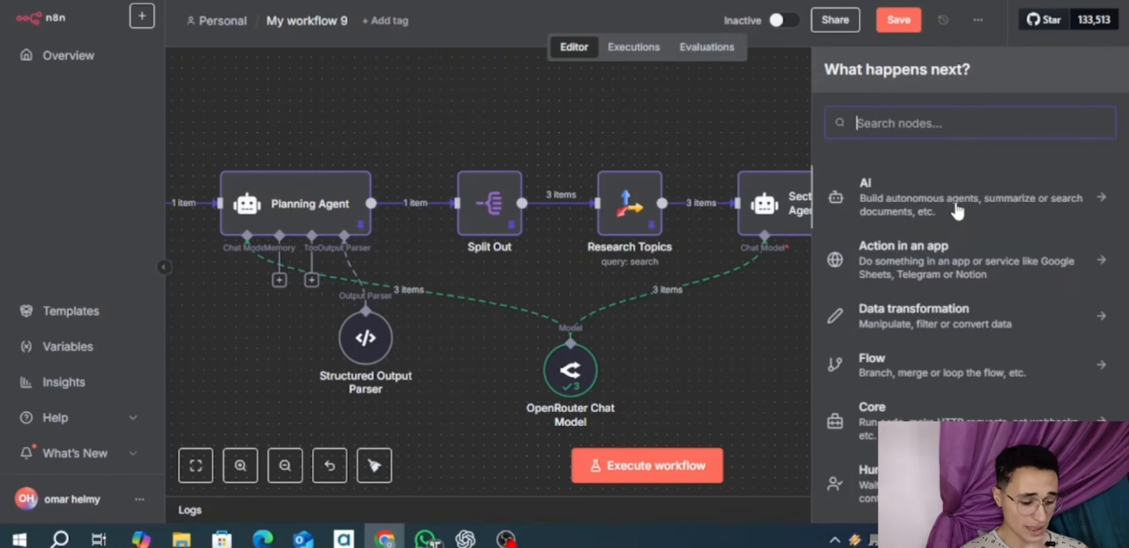
text(ag)
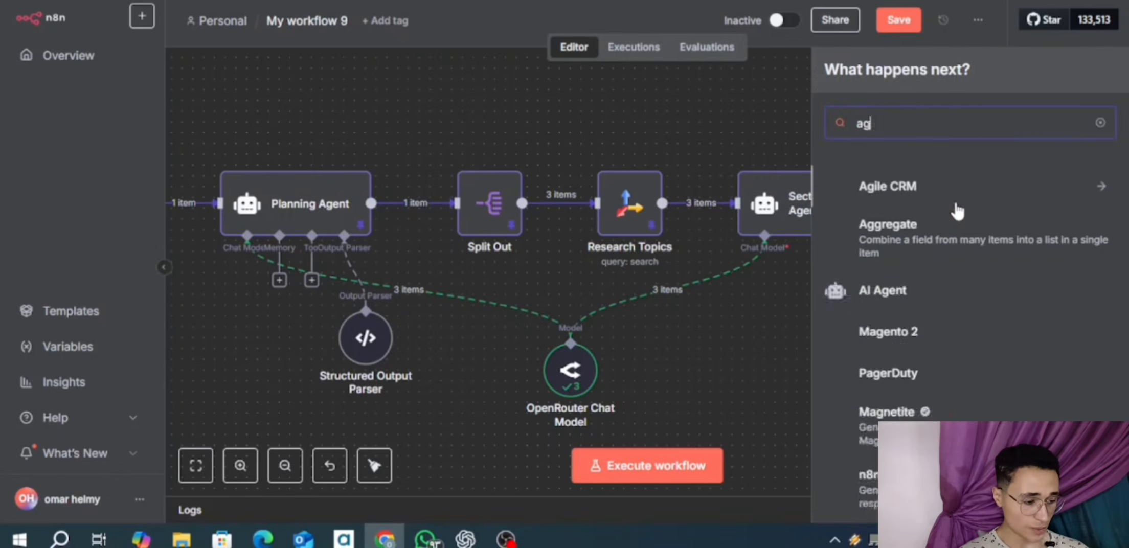
text(r)
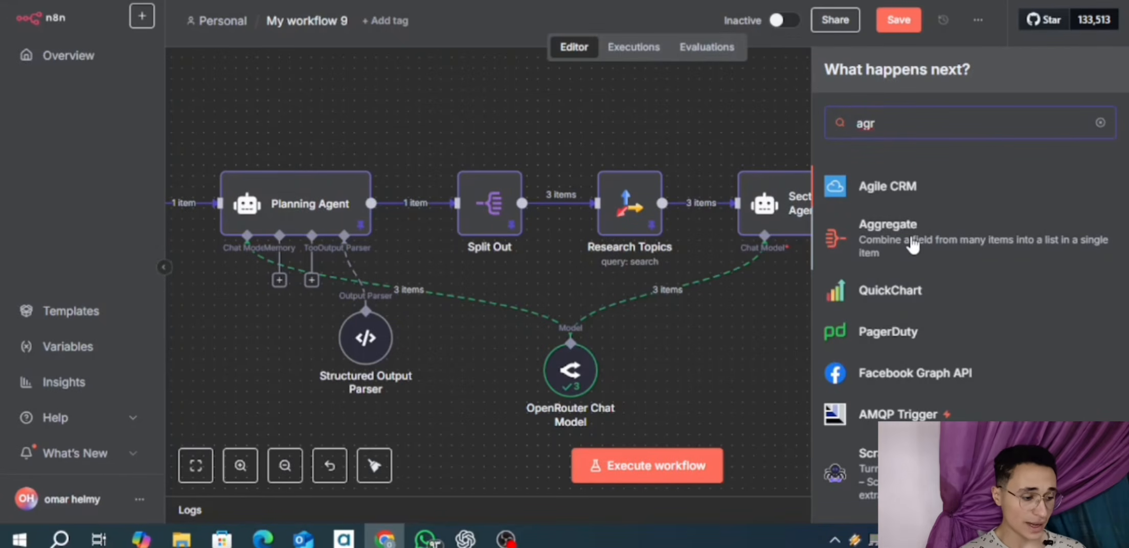
click(913, 245)
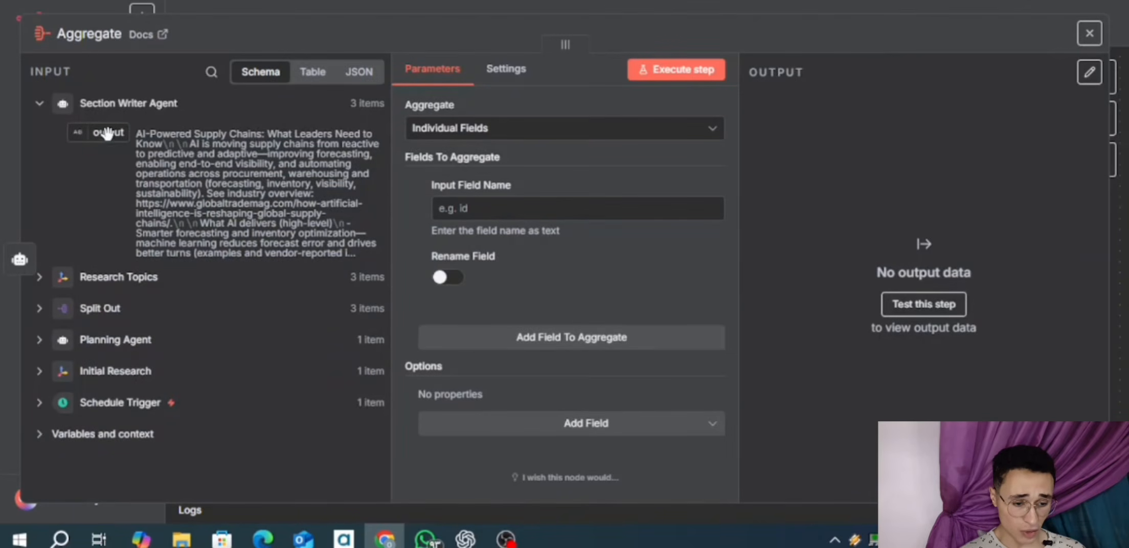
- Set the Aggregate node's input field name to the Section Writer Agent's output field, execute the step and close the node
drag(106, 136, 448, 213)
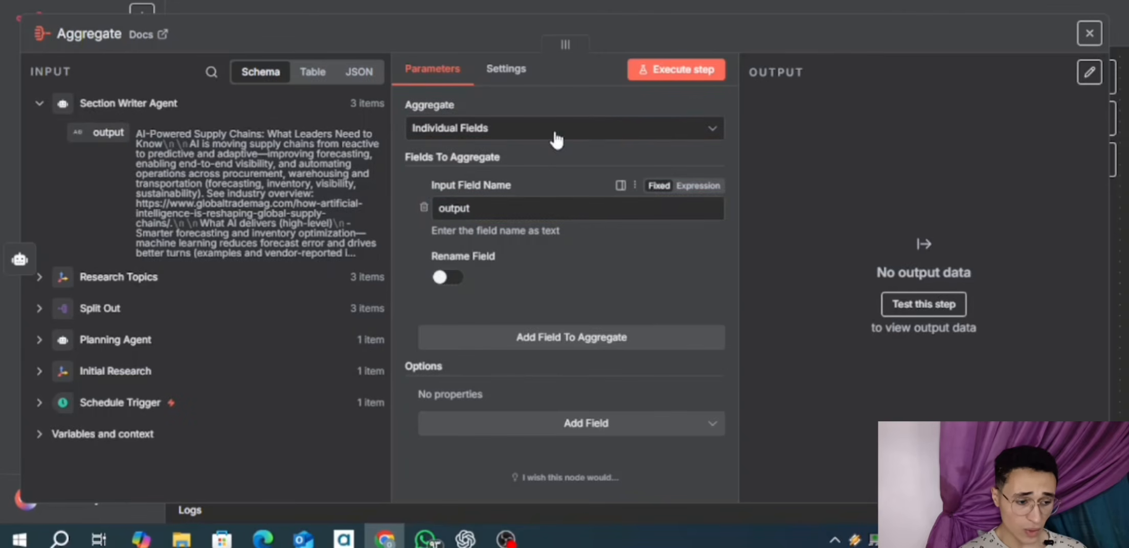
click(671, 70)
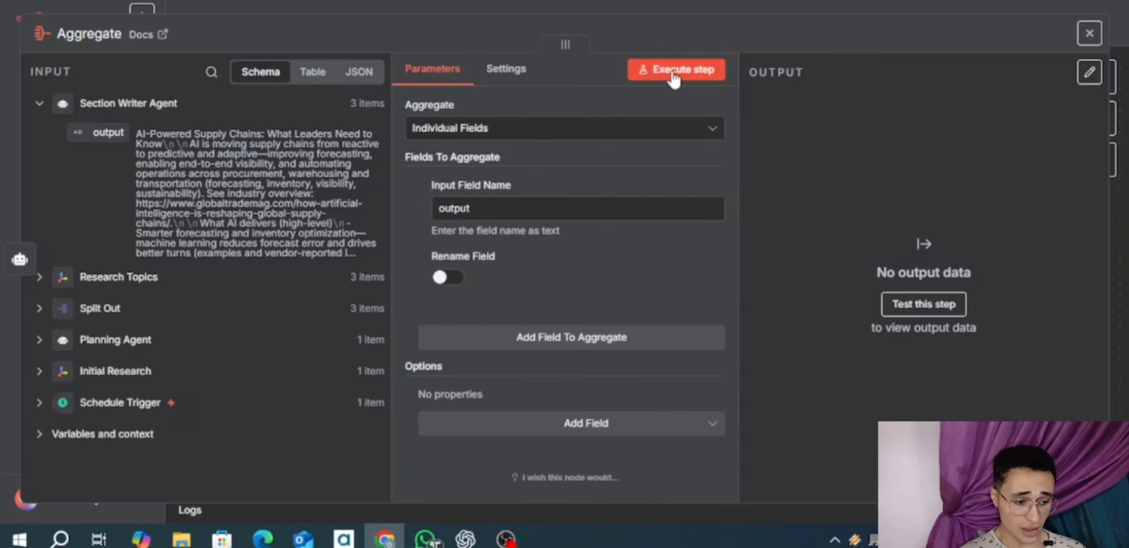
click(691, 6)
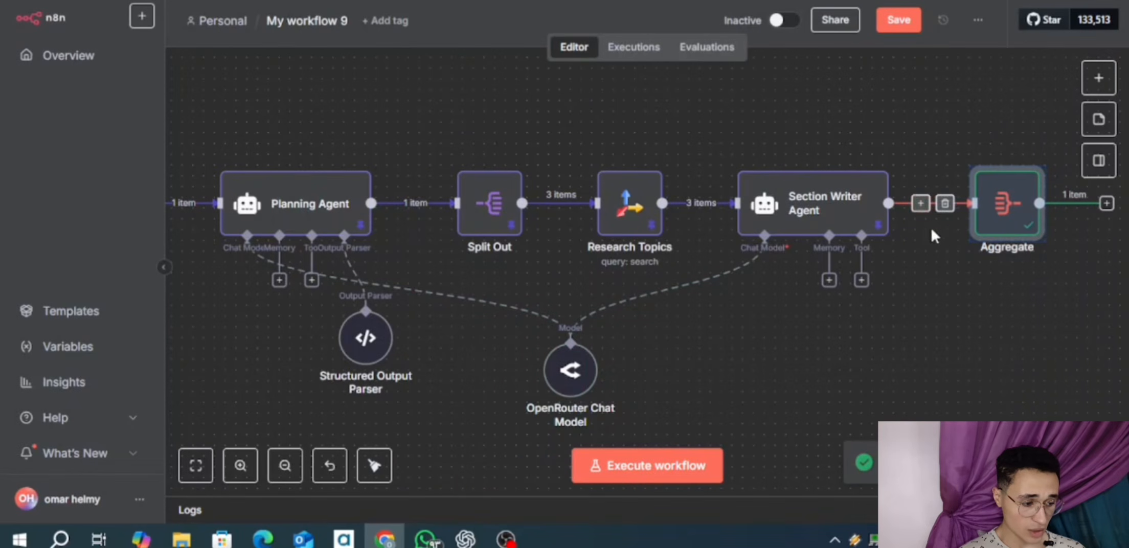
- Pin the Aggregate node's output data on the workflow canvas
scroll(947, 238, right, 5)
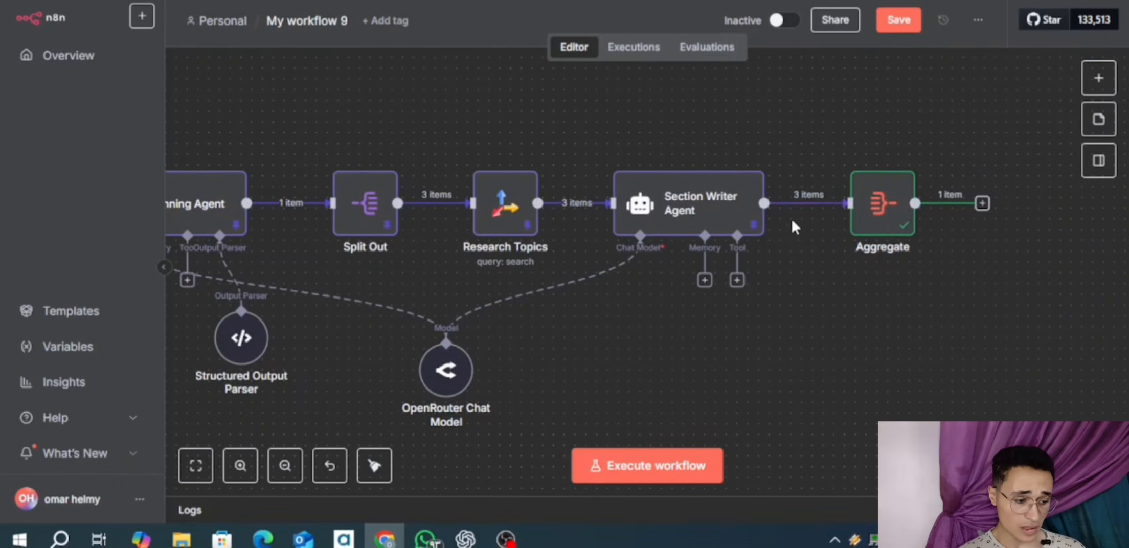
right_click(897, 225)
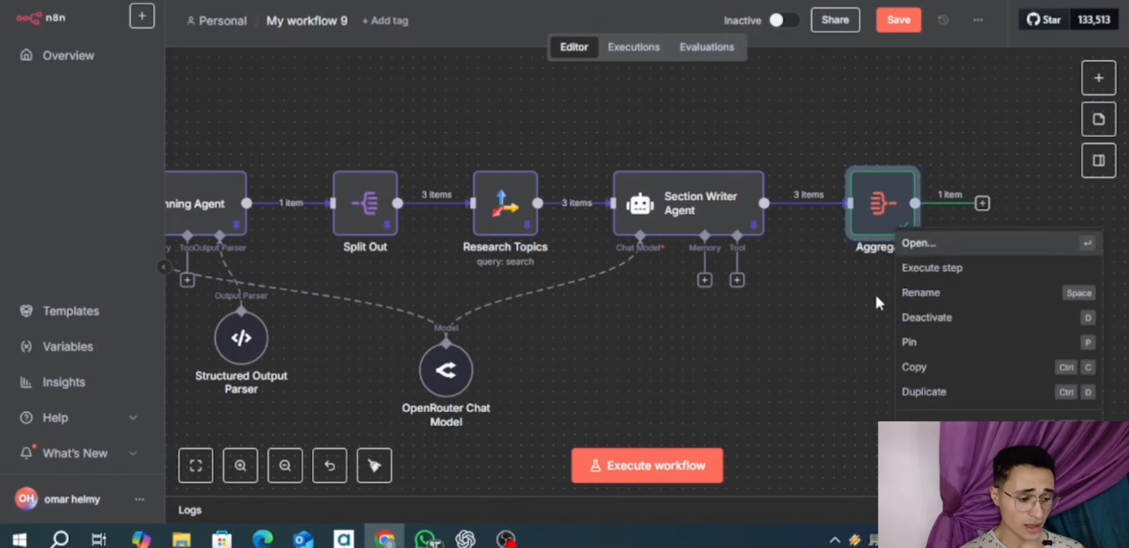
click(923, 344)
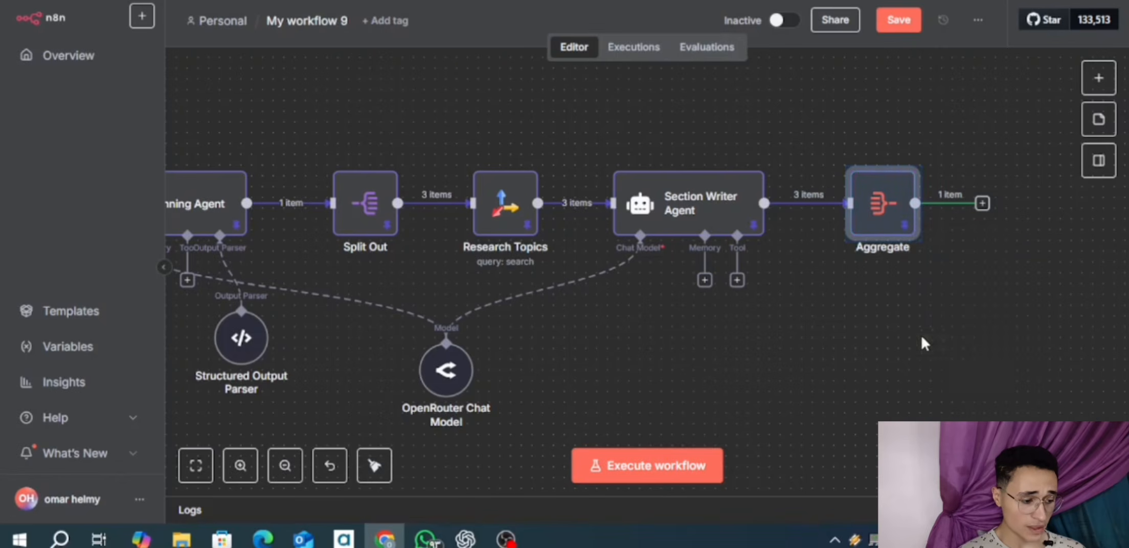
click(891, 318)
scroll(890, 318, down, 1)
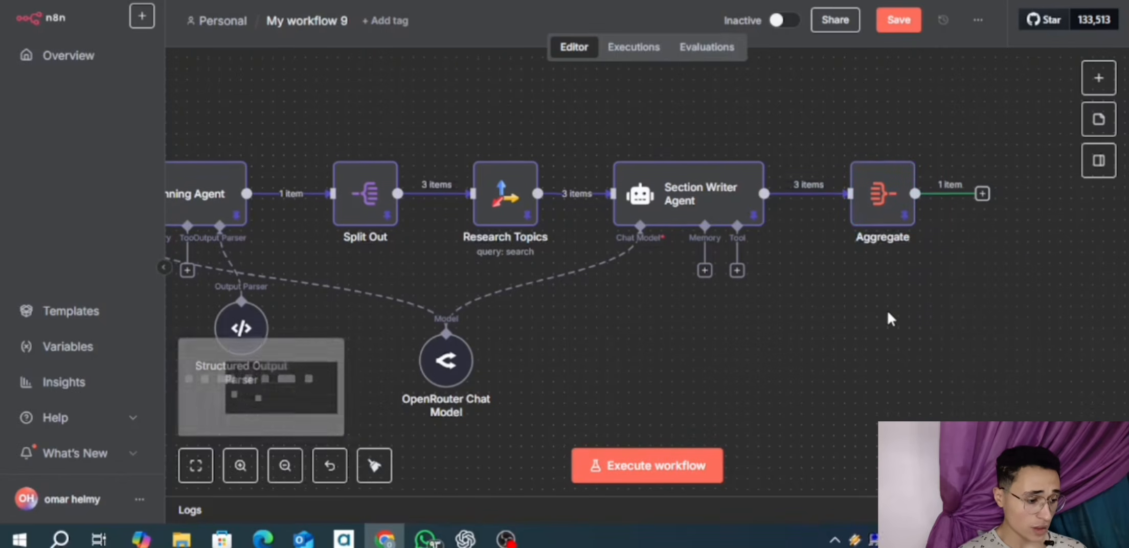
scroll(890, 318, right, 3)
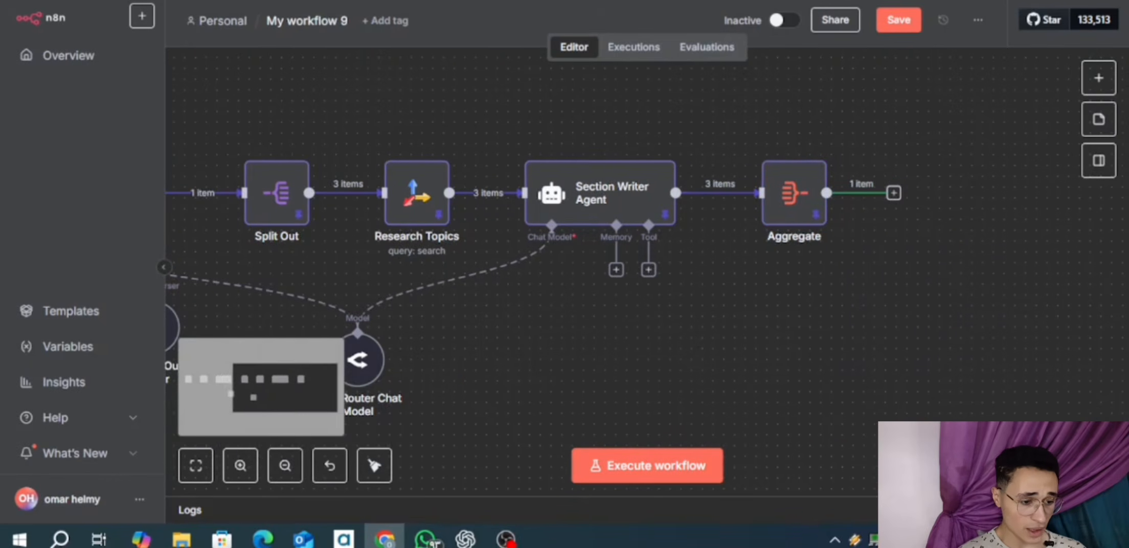
- Switch to the Excalidraw flowchart and draw two arrows pointing at the numbers ٣ and ١ before the content aggregation box
click(371, 1)
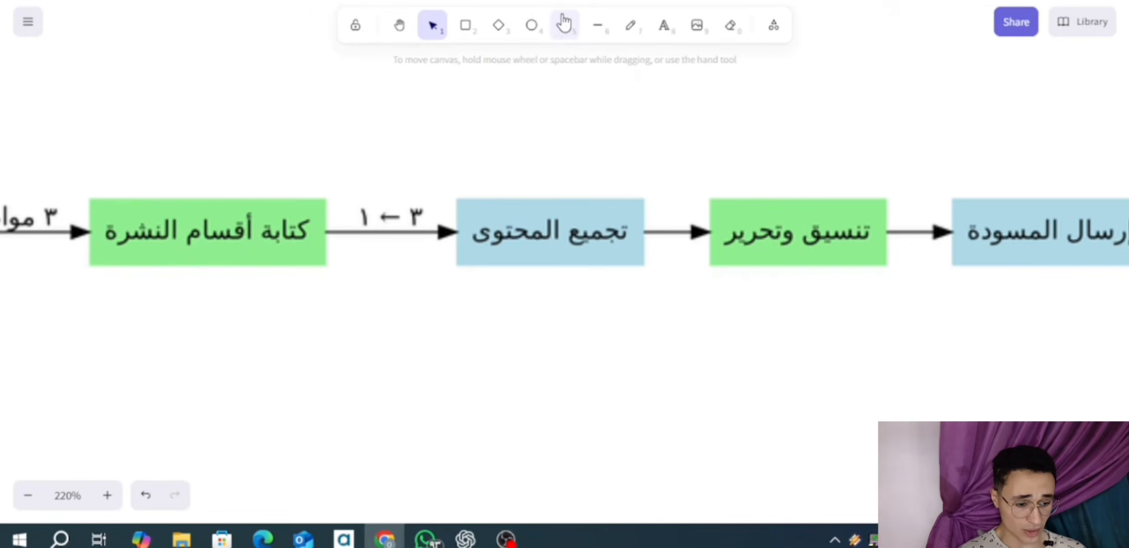
click(565, 25)
drag(488, 109, 420, 197)
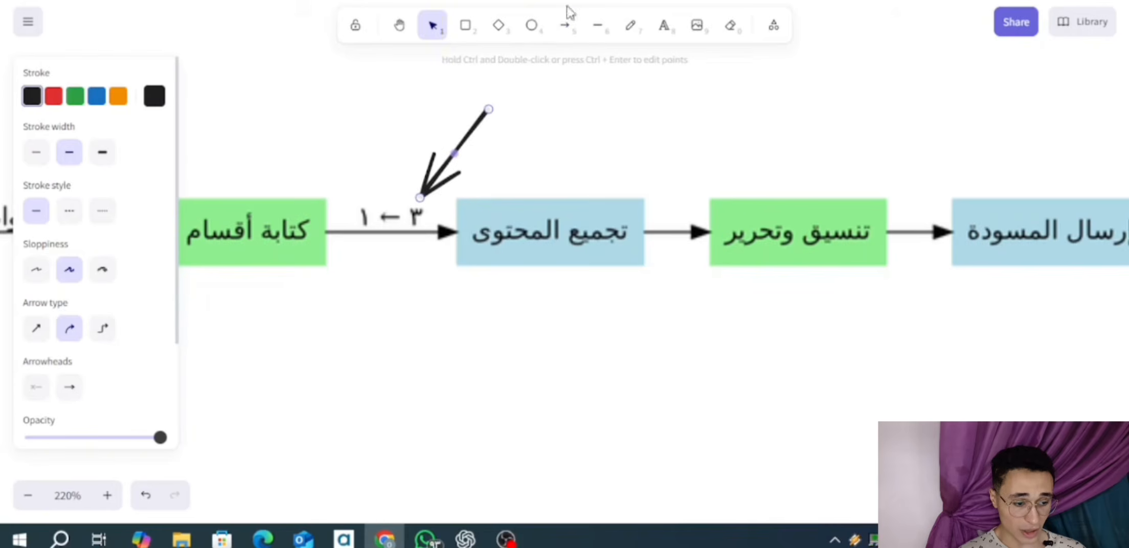
click(564, 25)
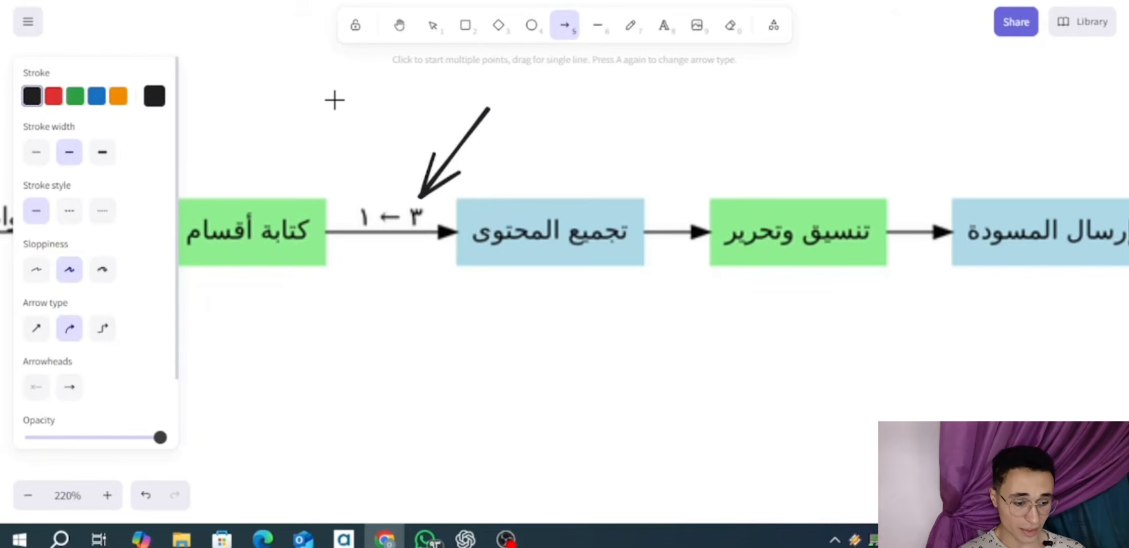
drag(335, 100, 363, 193)
click(549, 324)
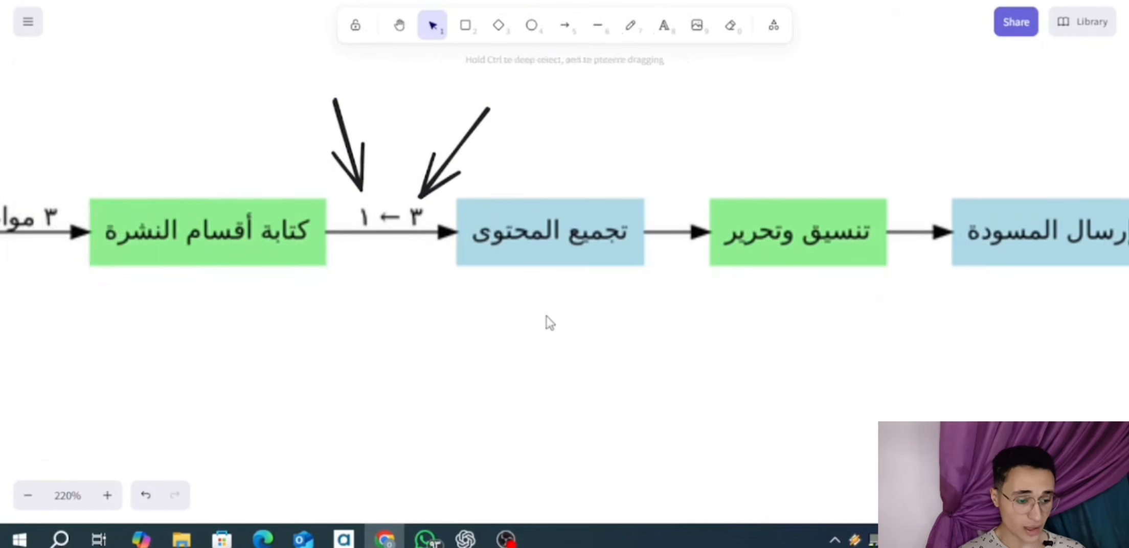
scroll(532, 310, right, 3)
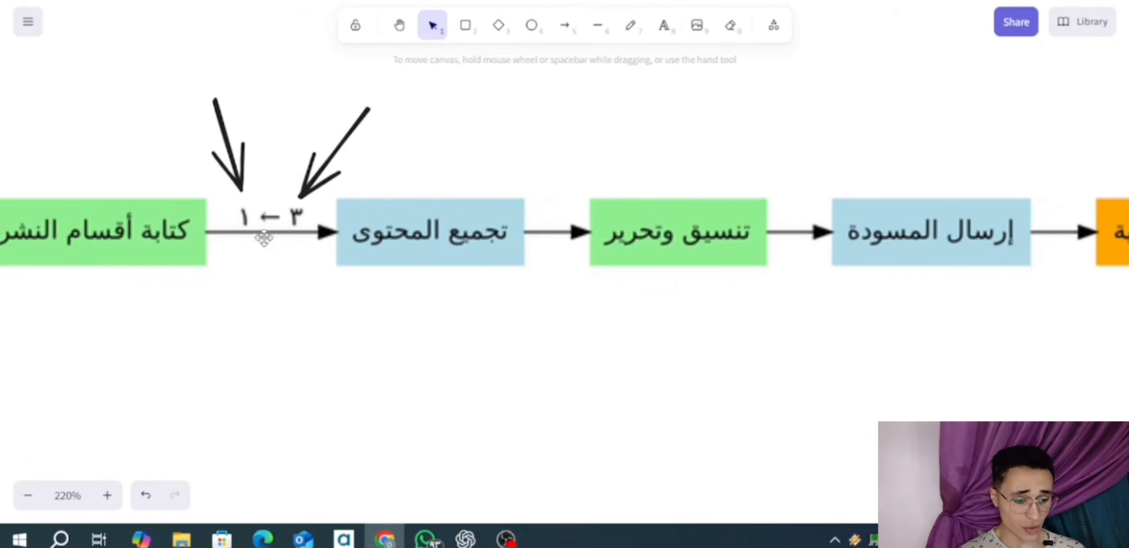
scroll(454, 238, right, 4)
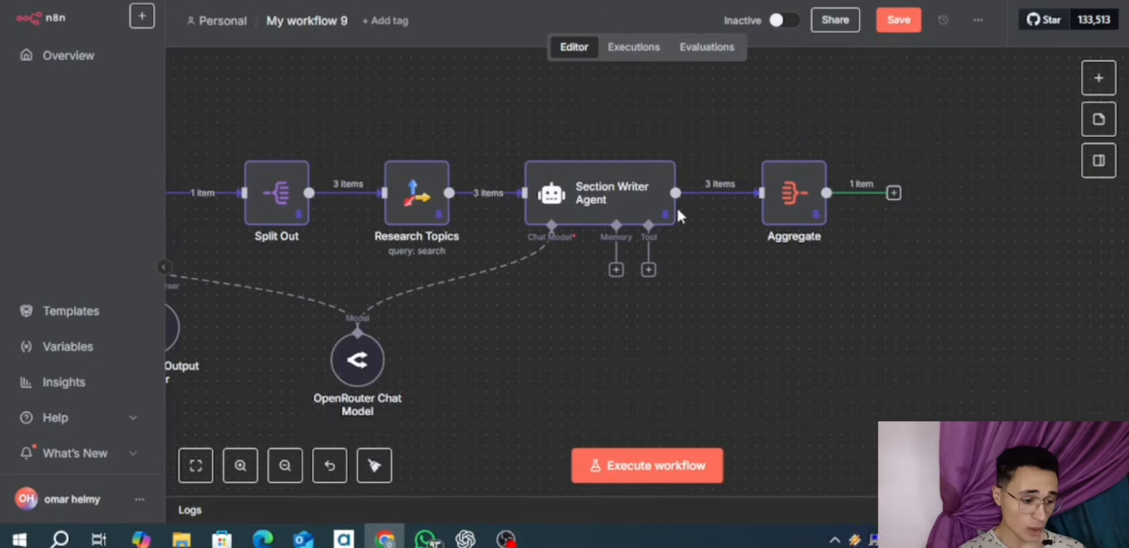
- Return to the n8n workflow and add an AI Agent node after the Aggregate node
scroll(678, 208, right, 3)
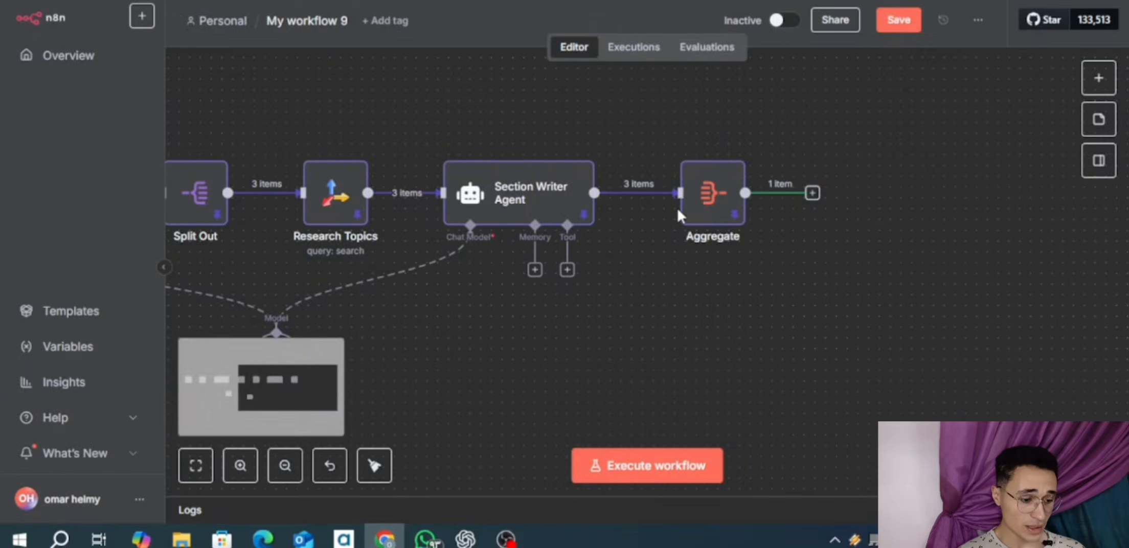
click(812, 193)
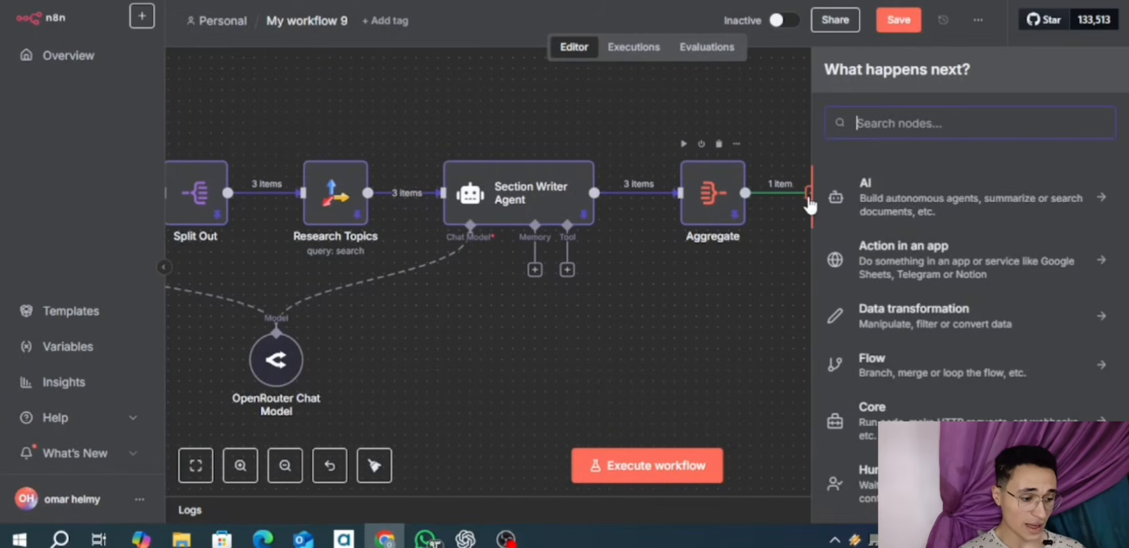
text(a)
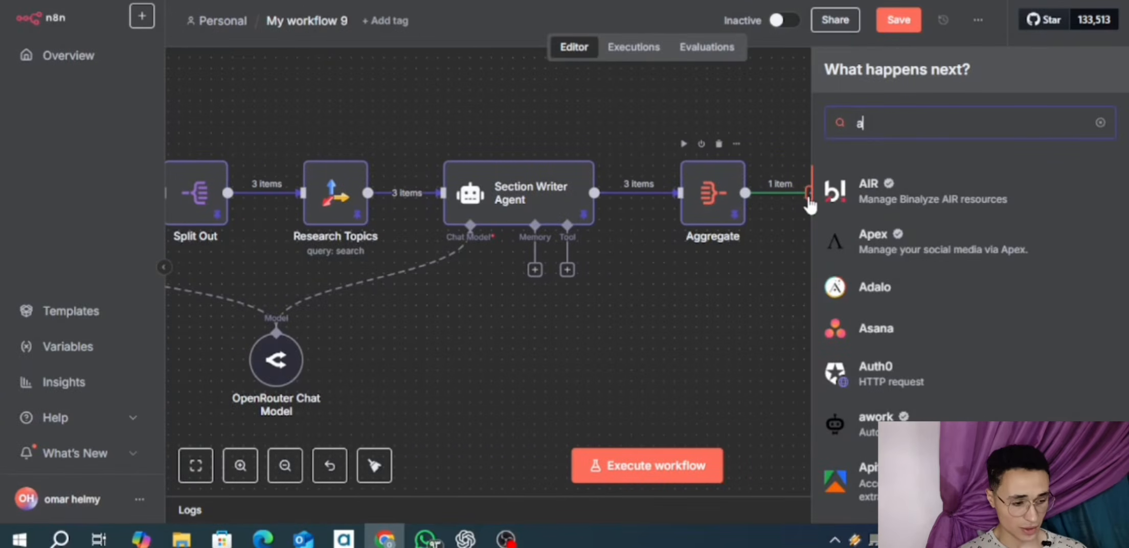
text(i a)
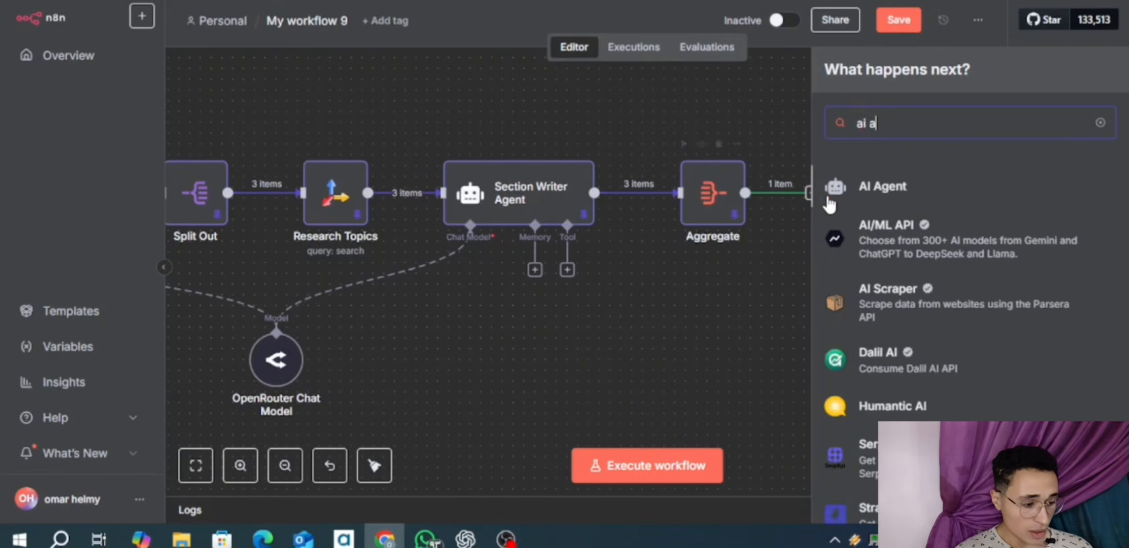
click(845, 199)
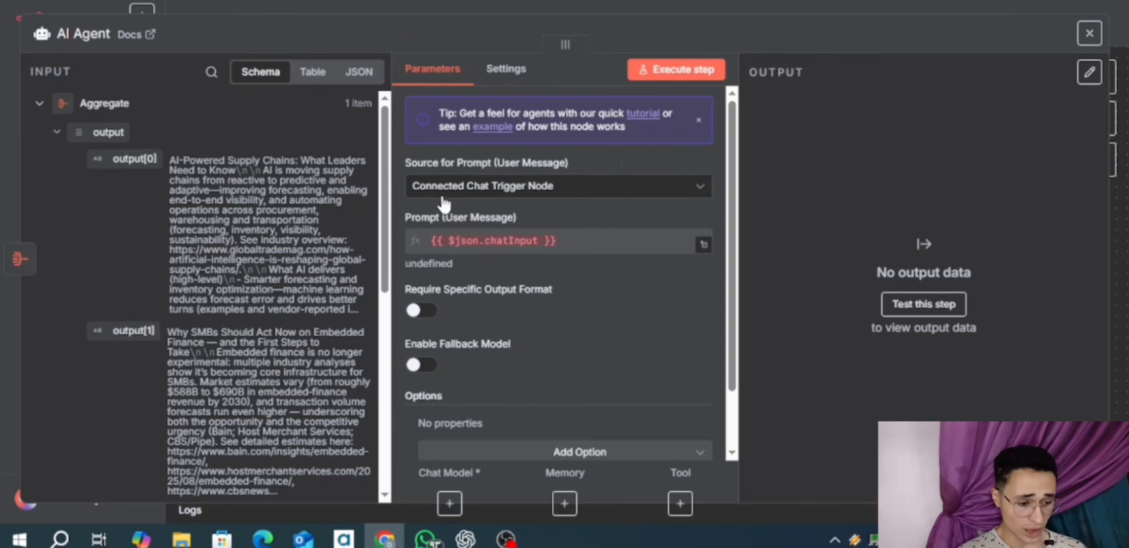
- Set the new AI Agent's source for the user message prompt to Define below
click(472, 194)
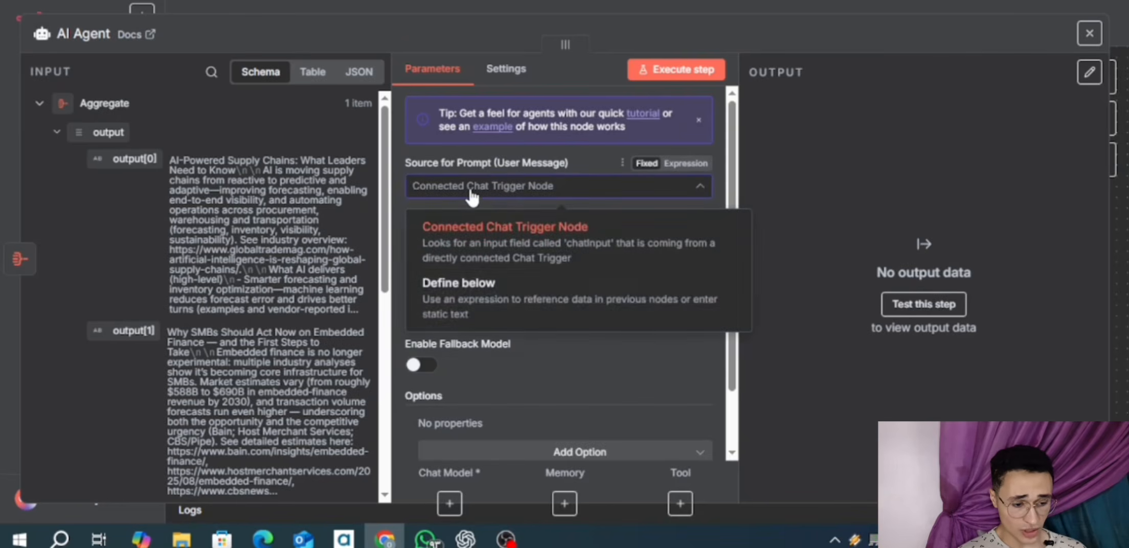
click(477, 317)
scroll(461, 268, down, 1)
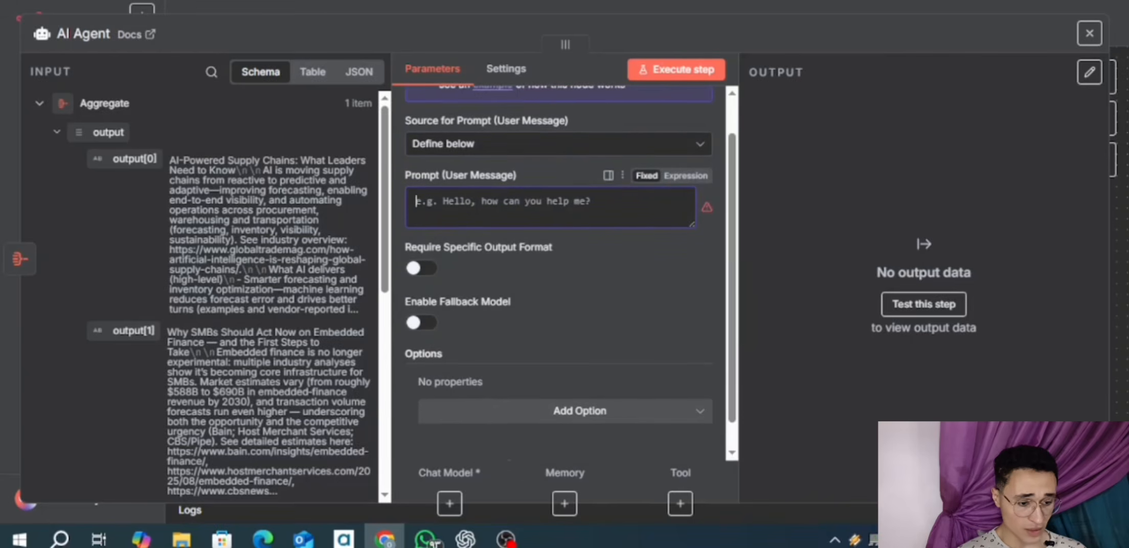
- Switch to the Newsletter Automation Resource Pack in Google Docs and locate the Editor Agent's user and system messages
key(ctrl+Tab)
click(369, 181)
scroll(369, 182, down, 7)
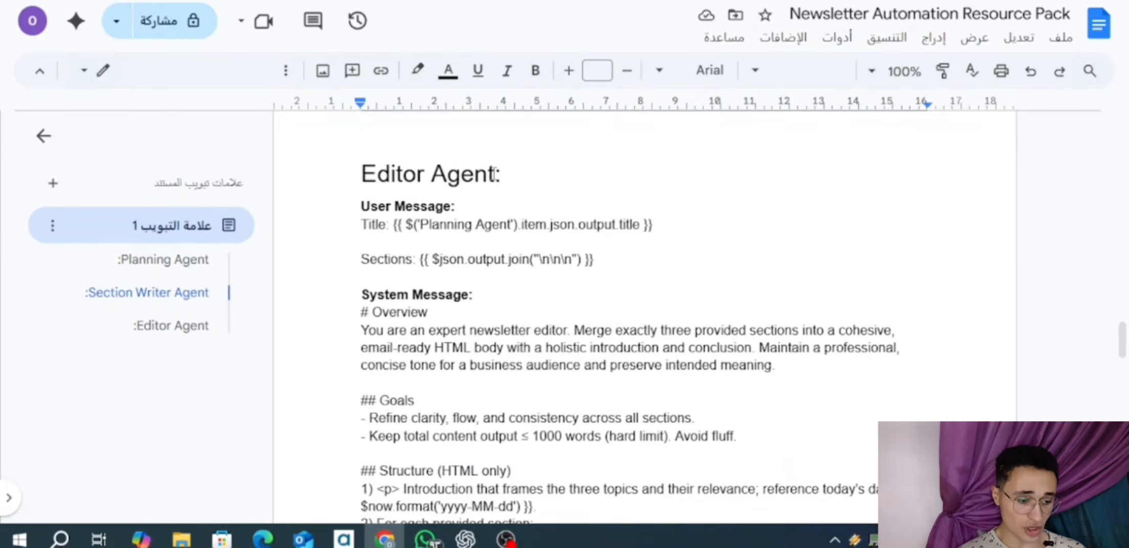
click(495, 173)
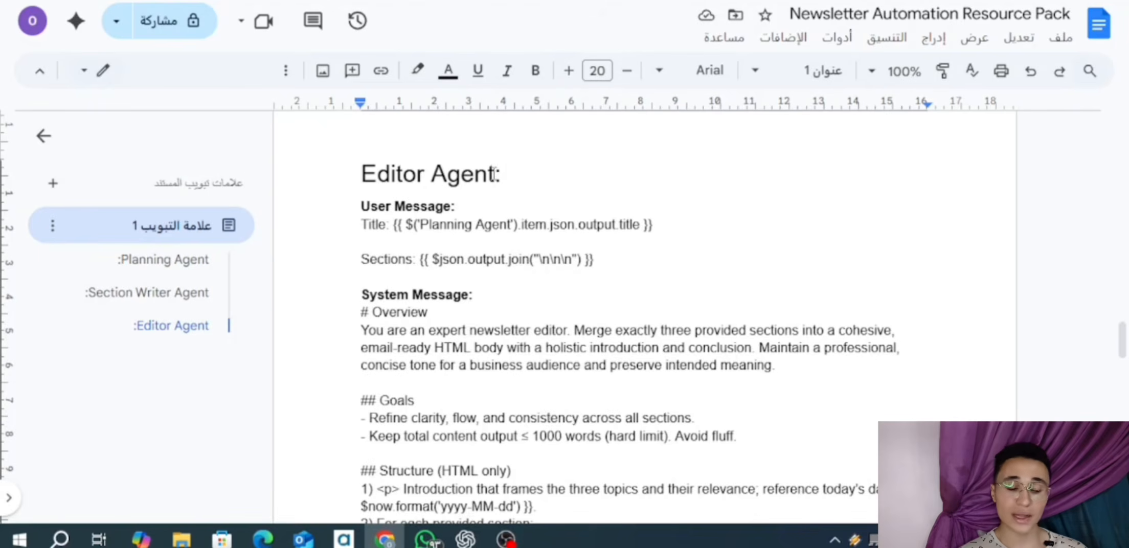
- Copy the Editor Agent heading from the resource document and rename the new AI Agent node in n8n as Editor Agent
drag(496, 174, 326, 179)
key(ctrl+c)
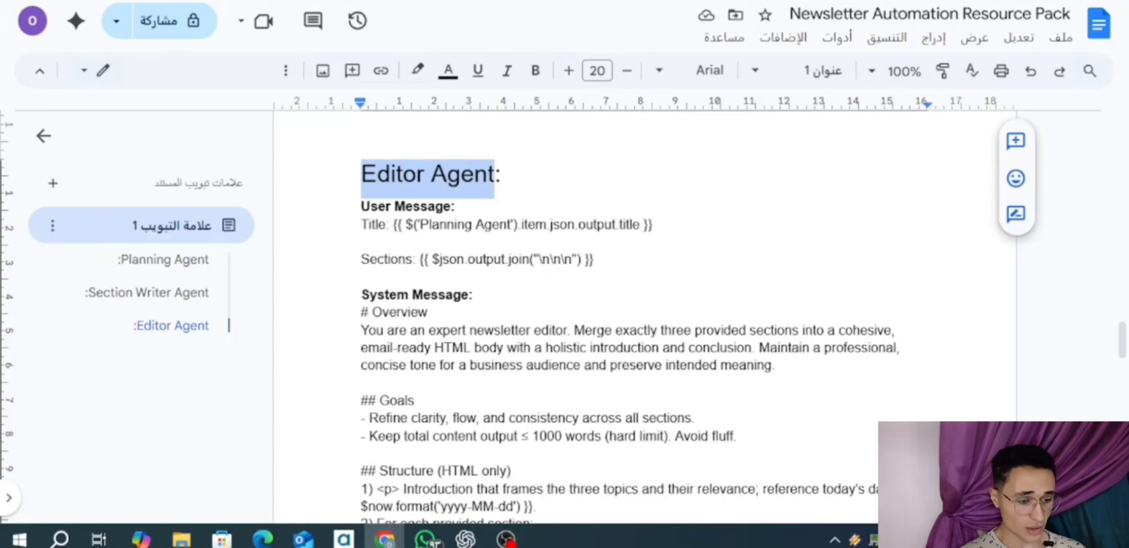
key(ctrl+Tab)
click(101, 26)
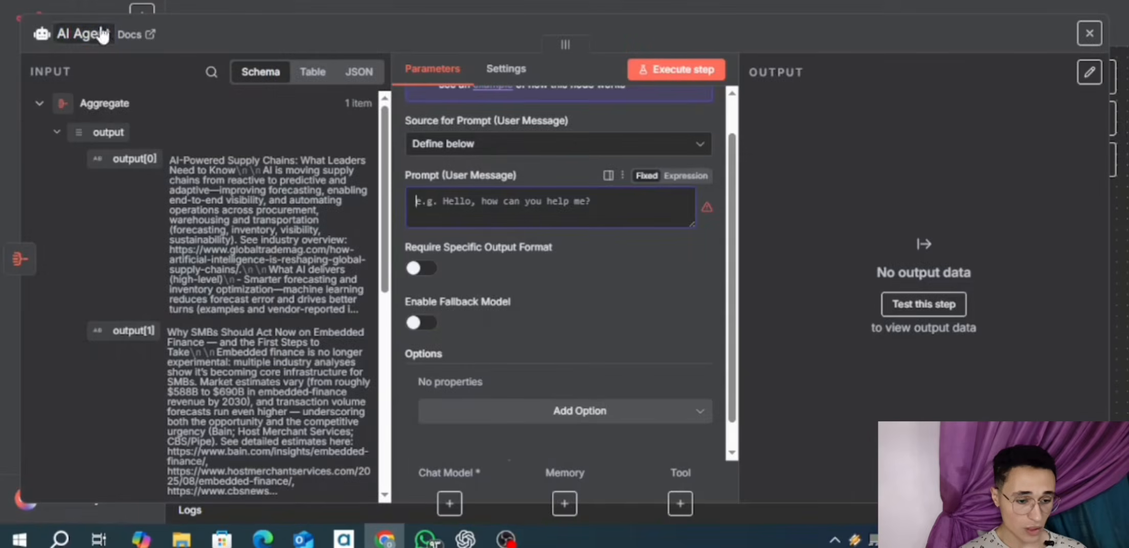
key(ctrl+v)
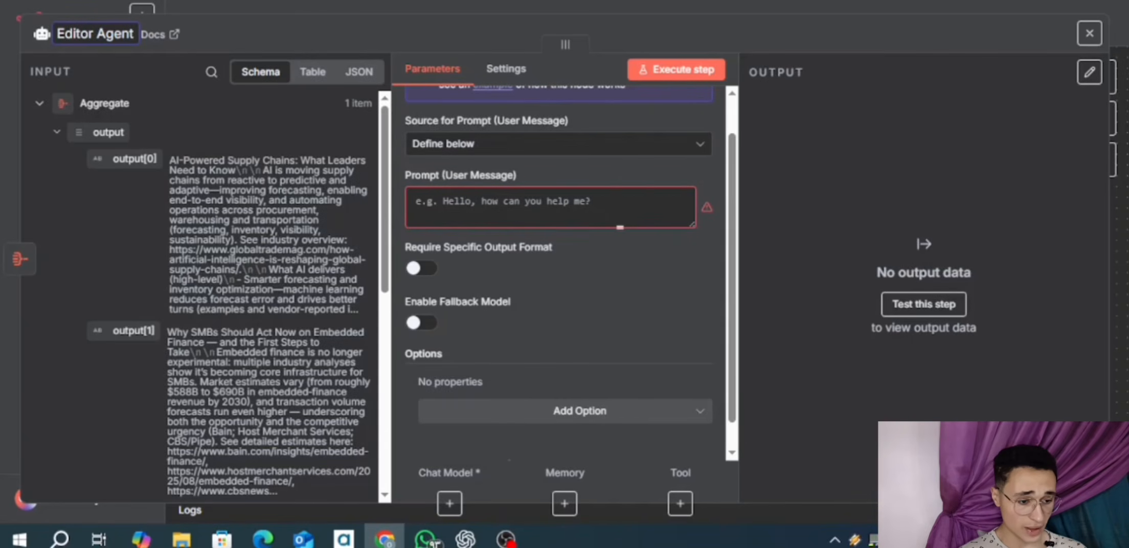
- Copy the Editor Agent's user message, with its Title and Sections lines, from the resource document into the node's prompt as an expression
drag(361, 224, 622, 275)
key(ctrl+c)
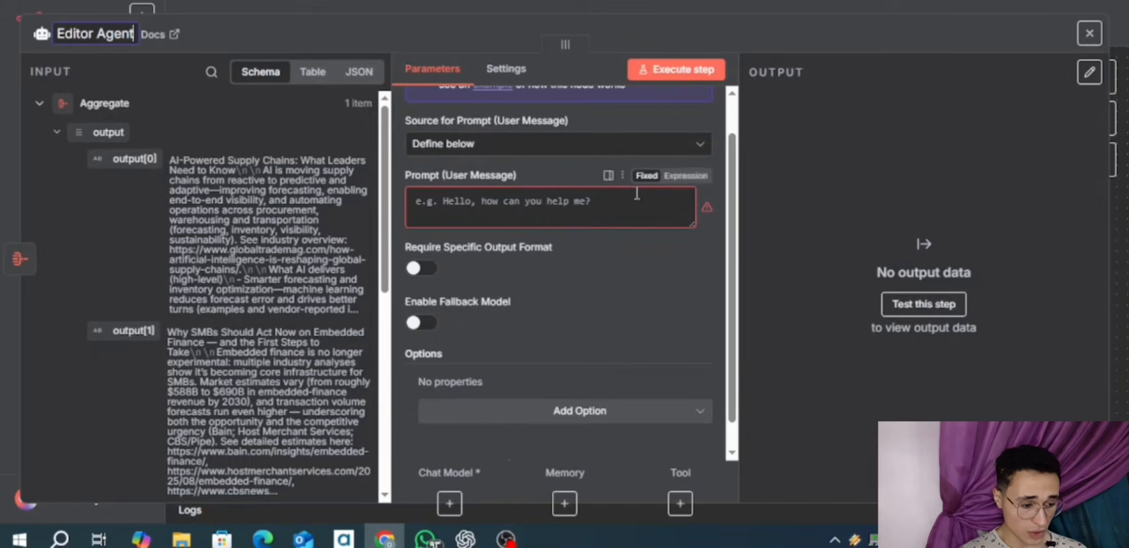
click(685, 176)
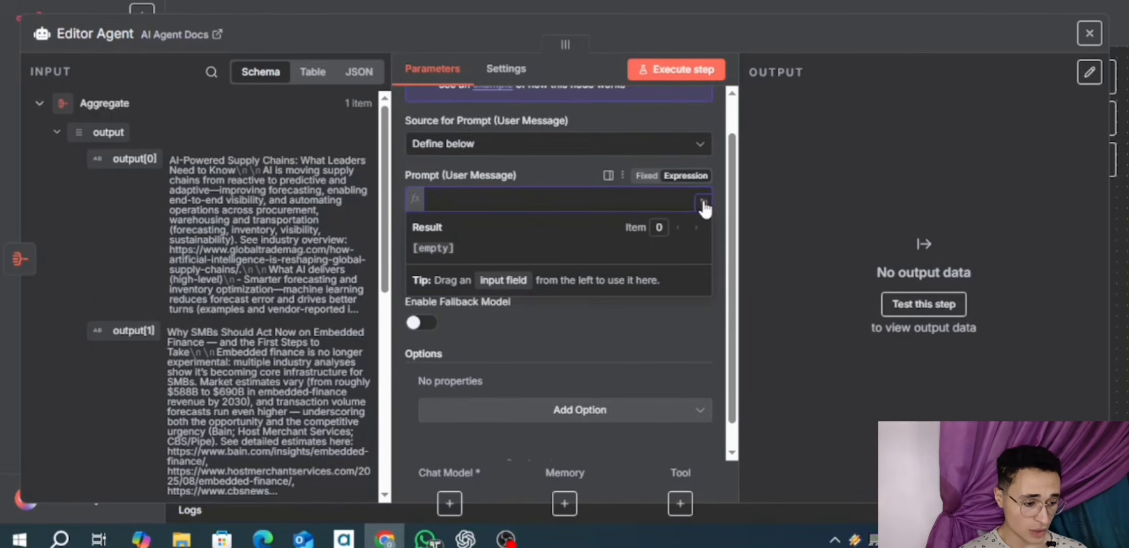
click(703, 206)
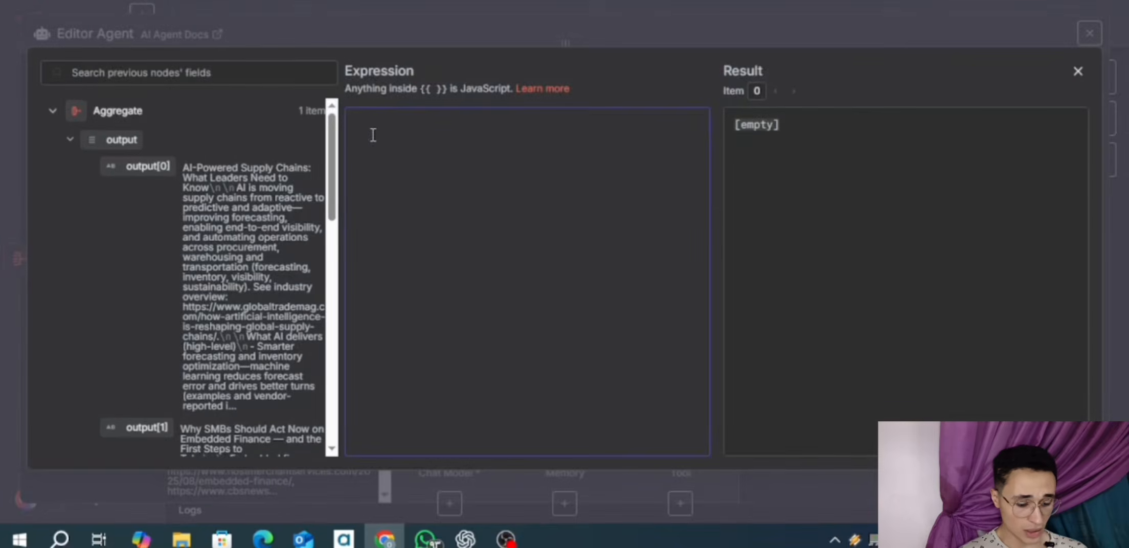
key(ctrl+v)
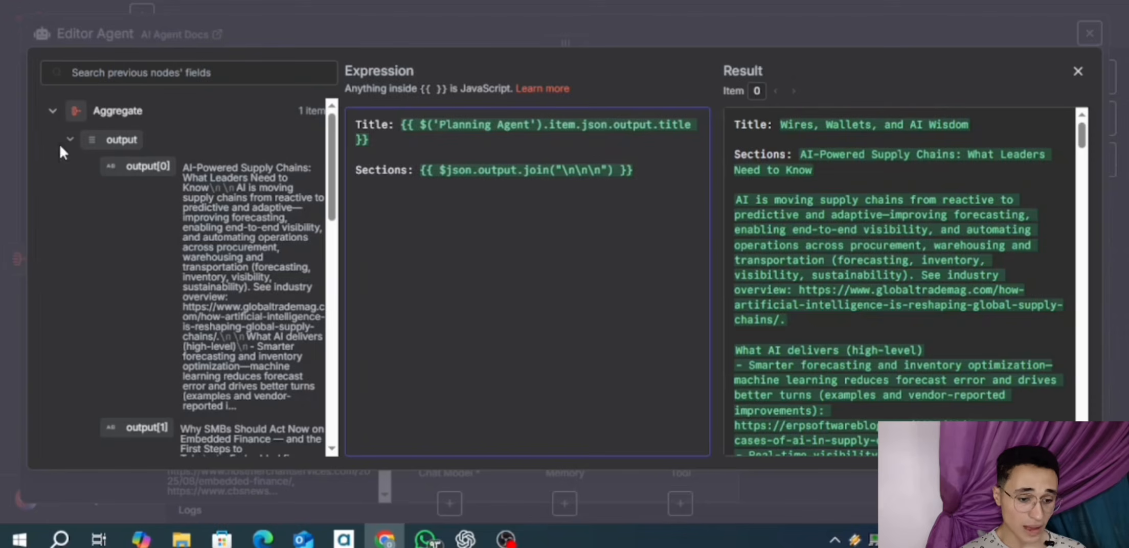
- Examine the Planning Agent's title field and the Aggregate node's output items among the previous nodes' fields
click(53, 111)
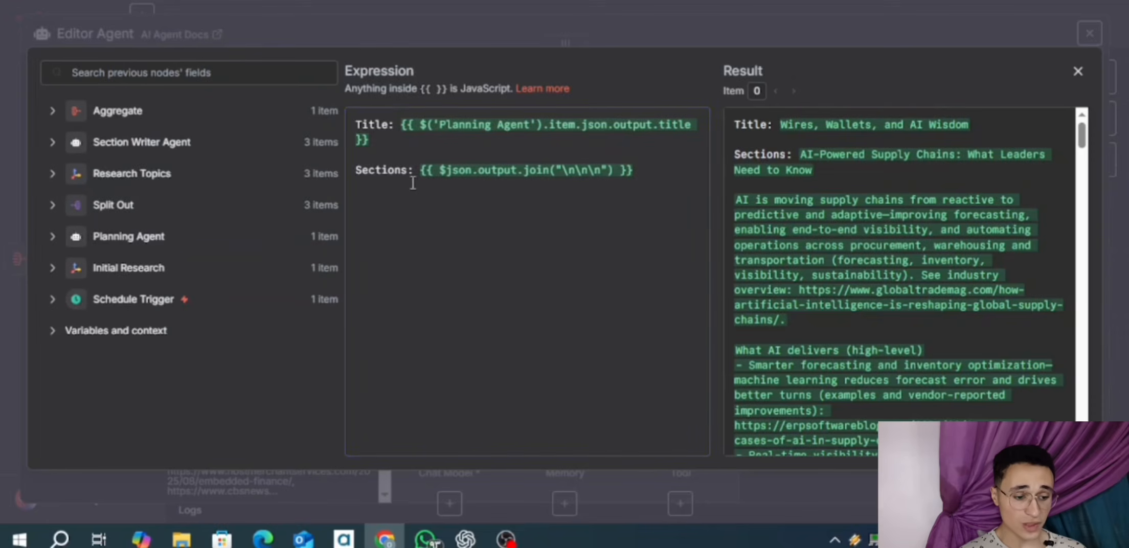
click(88, 237)
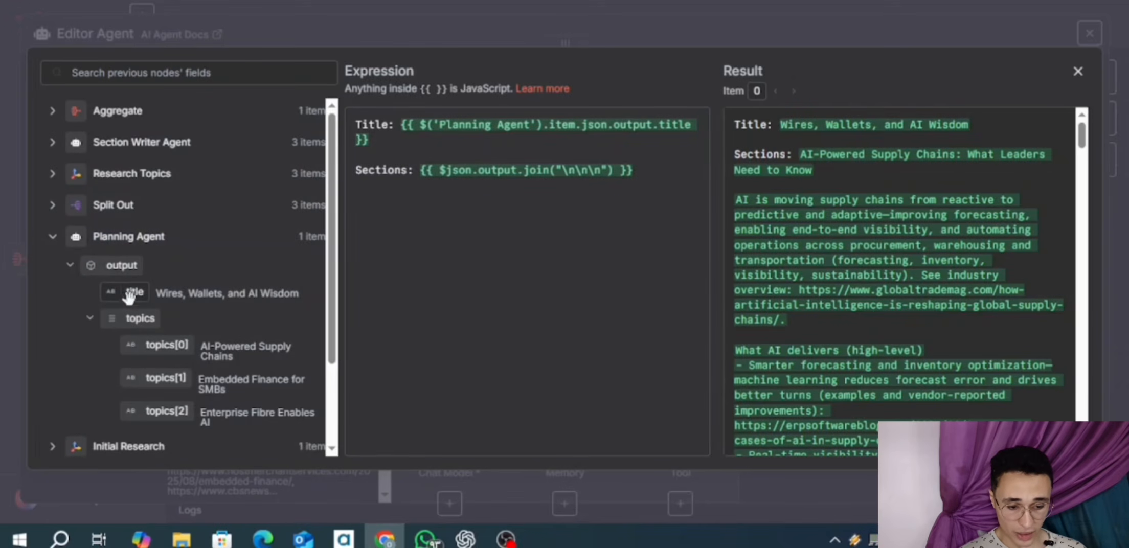
drag(130, 292, 101, 344)
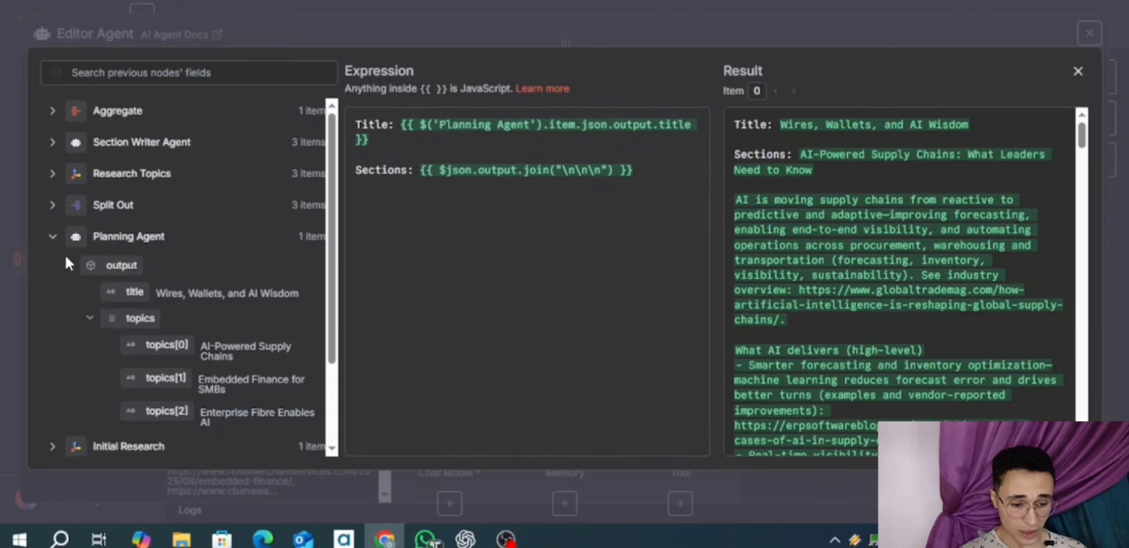
click(55, 238)
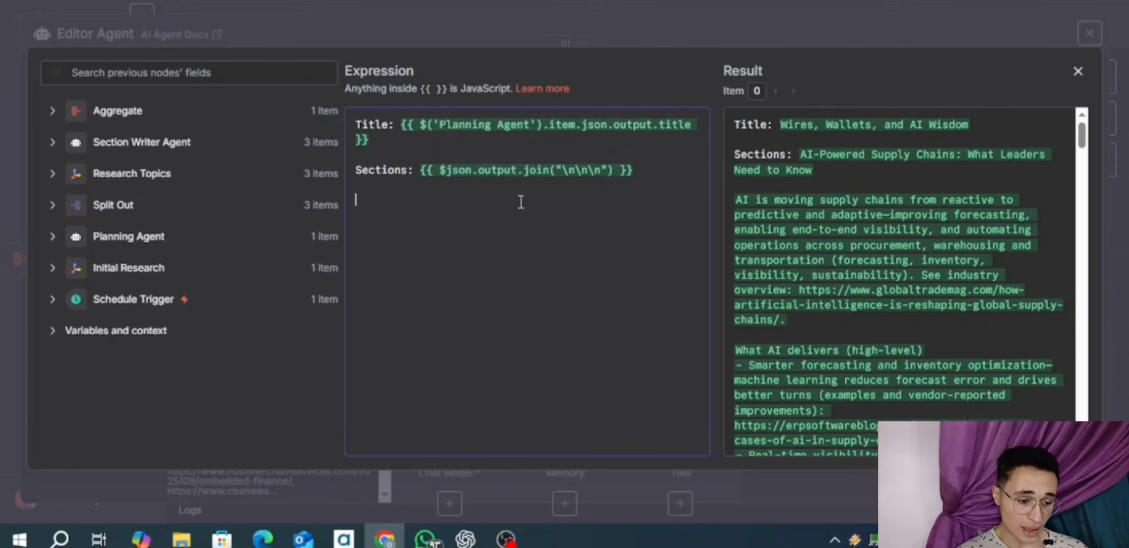
click(52, 111)
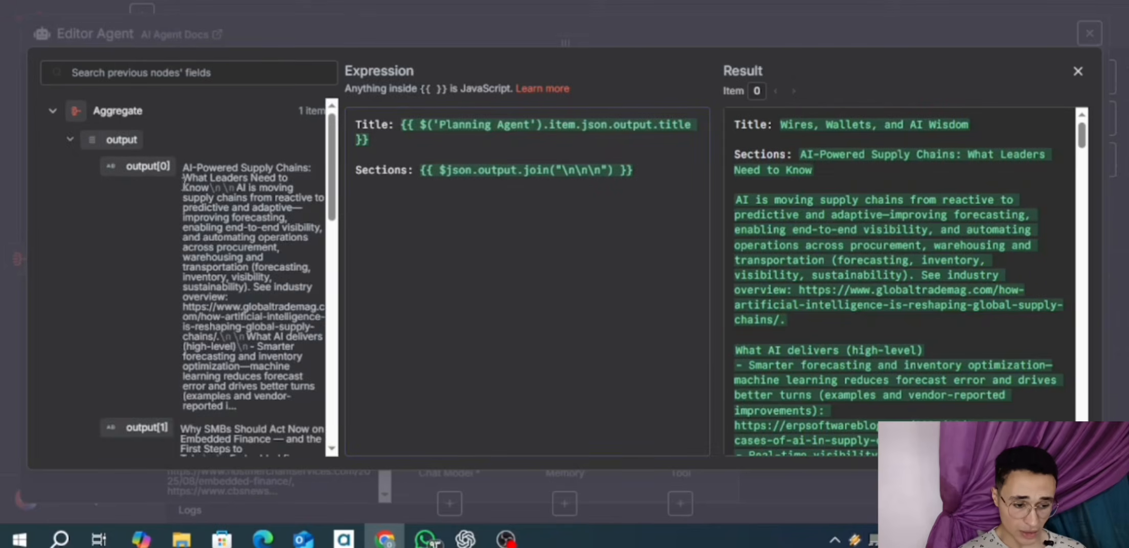
scroll(176, 251, down, 4)
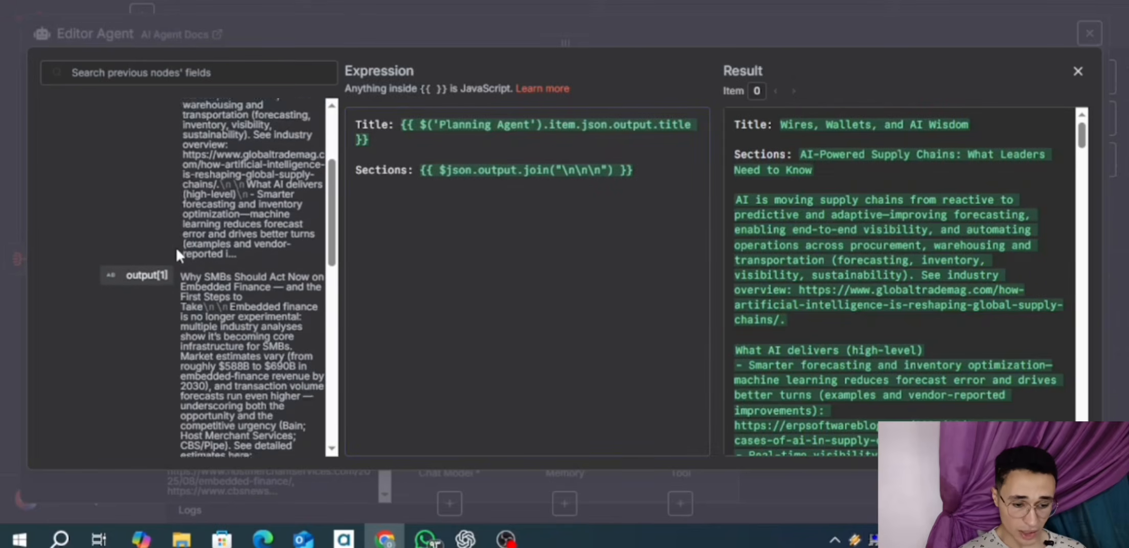
scroll(176, 246, down, 6)
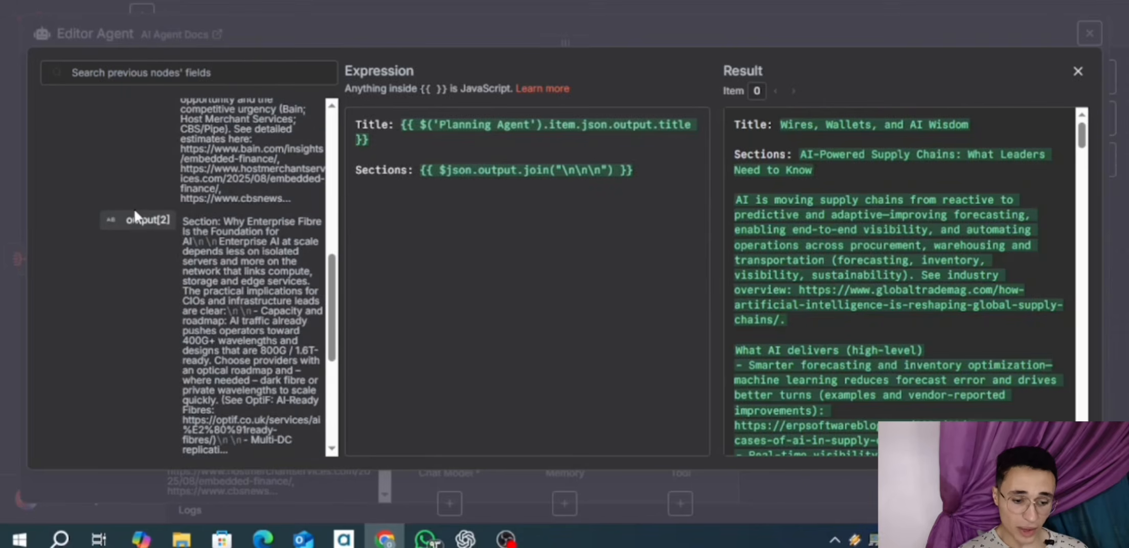
scroll(135, 212, up, 5)
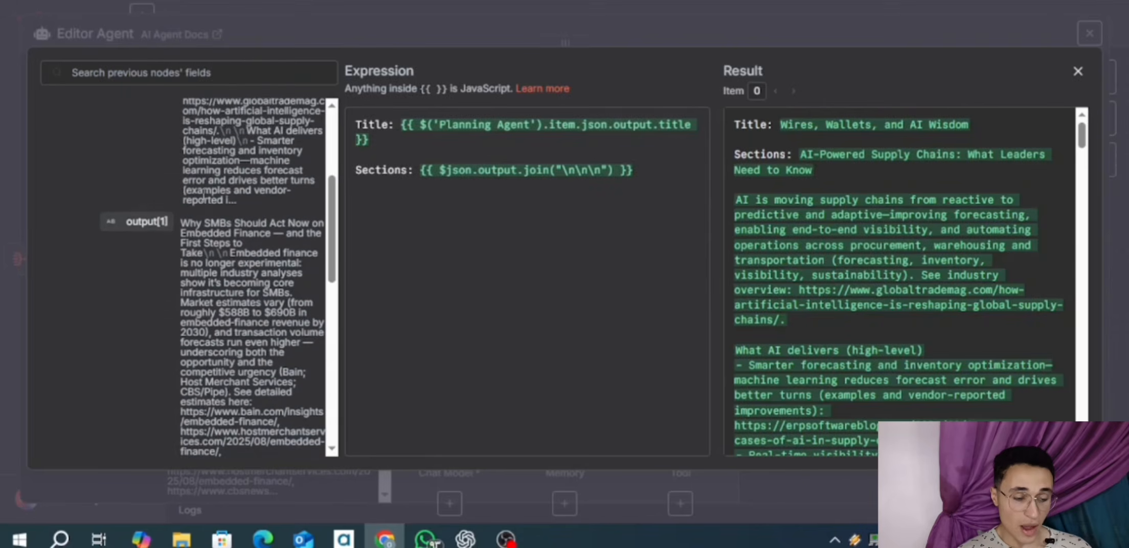
scroll(221, 187, up, 4)
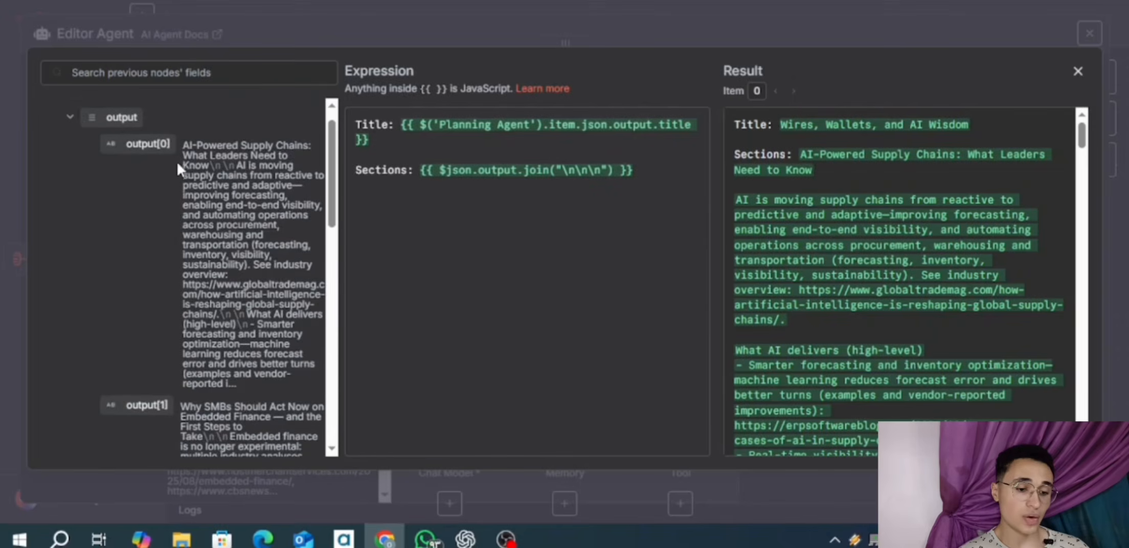
scroll(178, 164, up, 1)
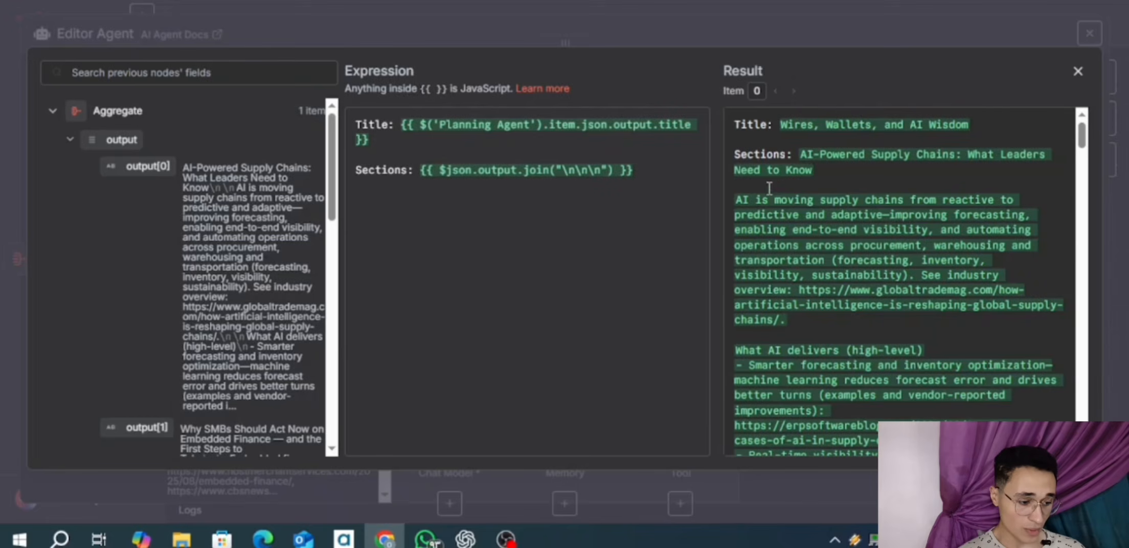
- Read through the prompt's evaluated result to check how the first section is separated from the second
scroll(834, 291, down, 3)
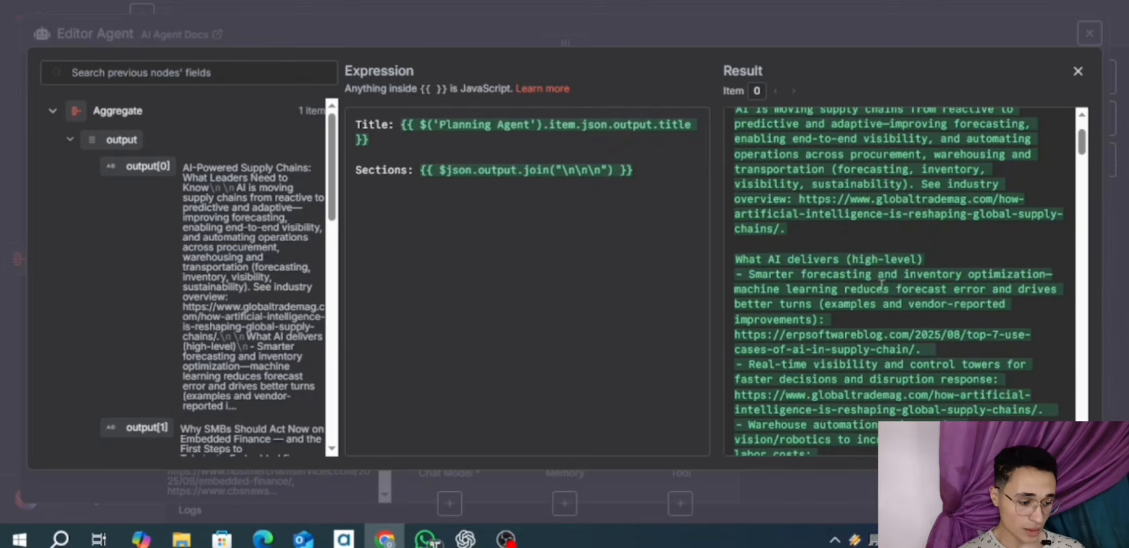
scroll(839, 255, down, 6)
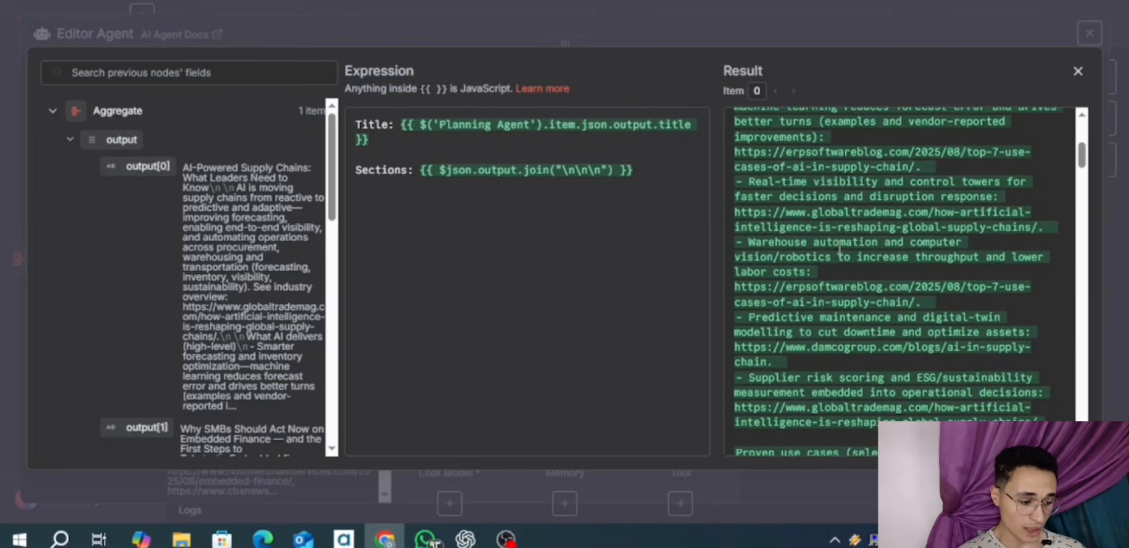
scroll(839, 247, down, 9)
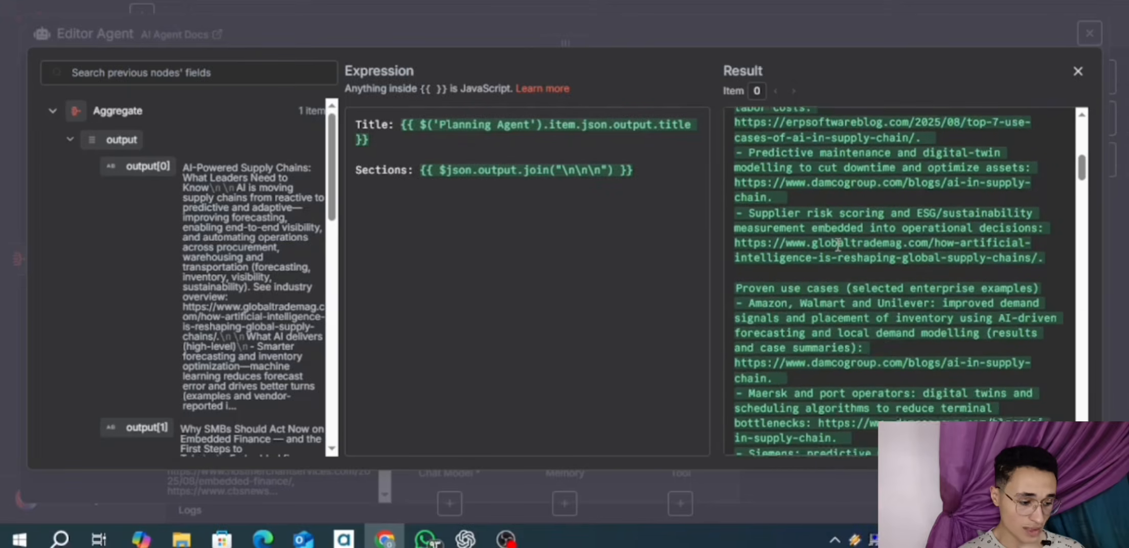
scroll(838, 245, down, 10)
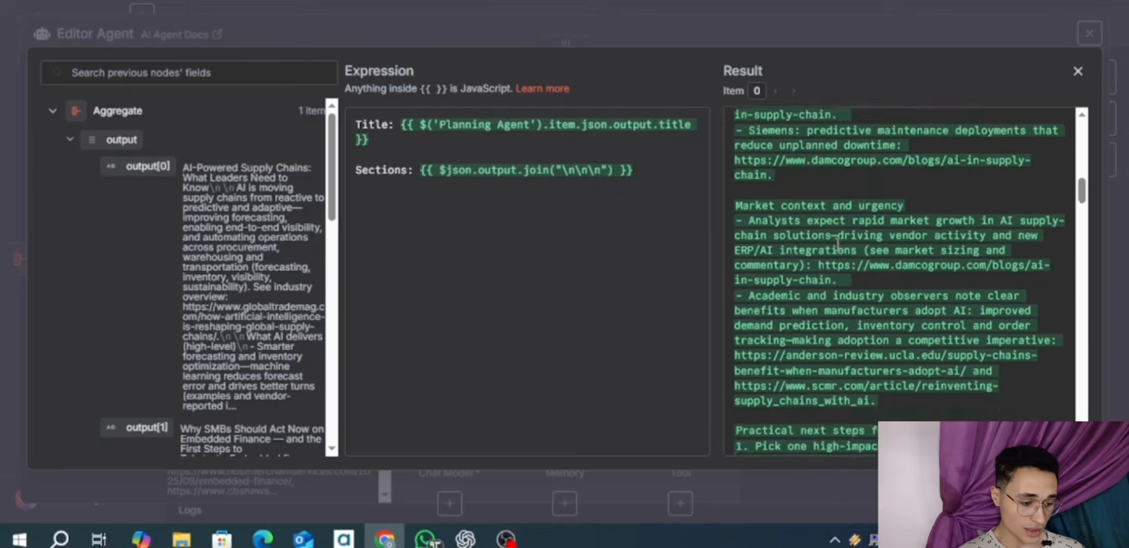
scroll(838, 245, down, 15)
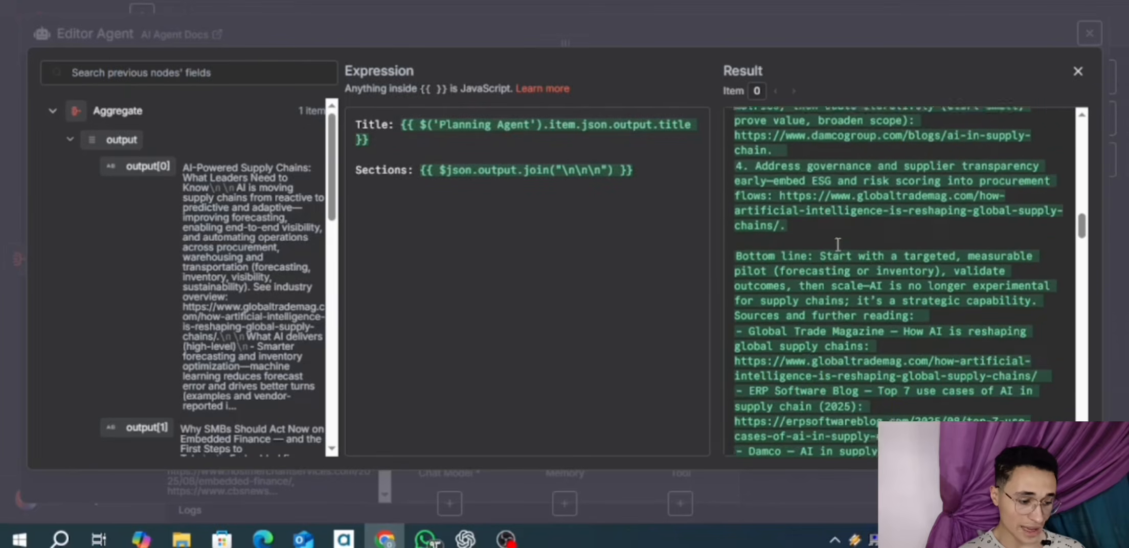
scroll(837, 245, down, 10)
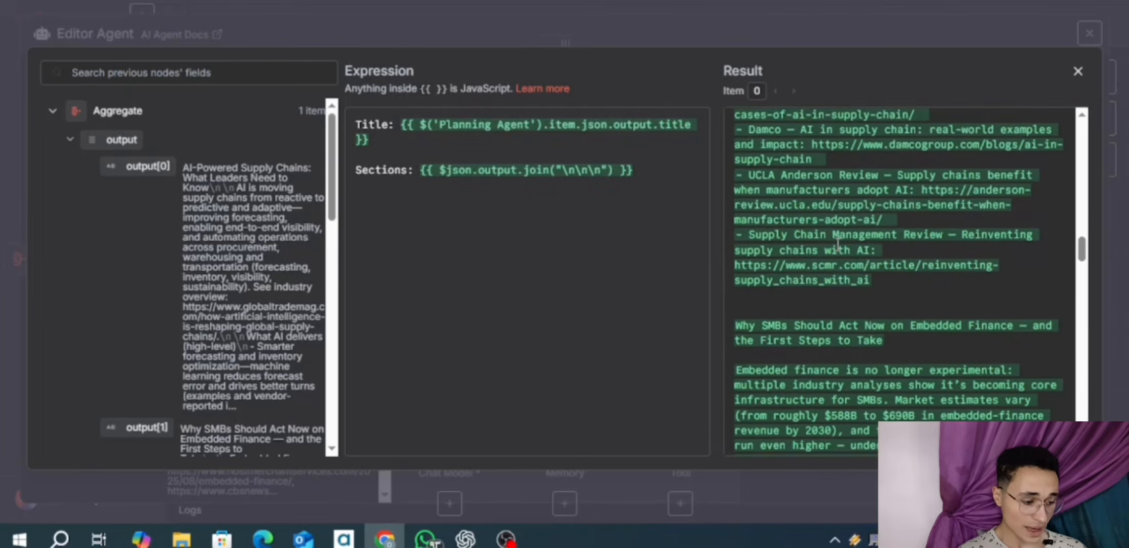
scroll(837, 244, down, 2)
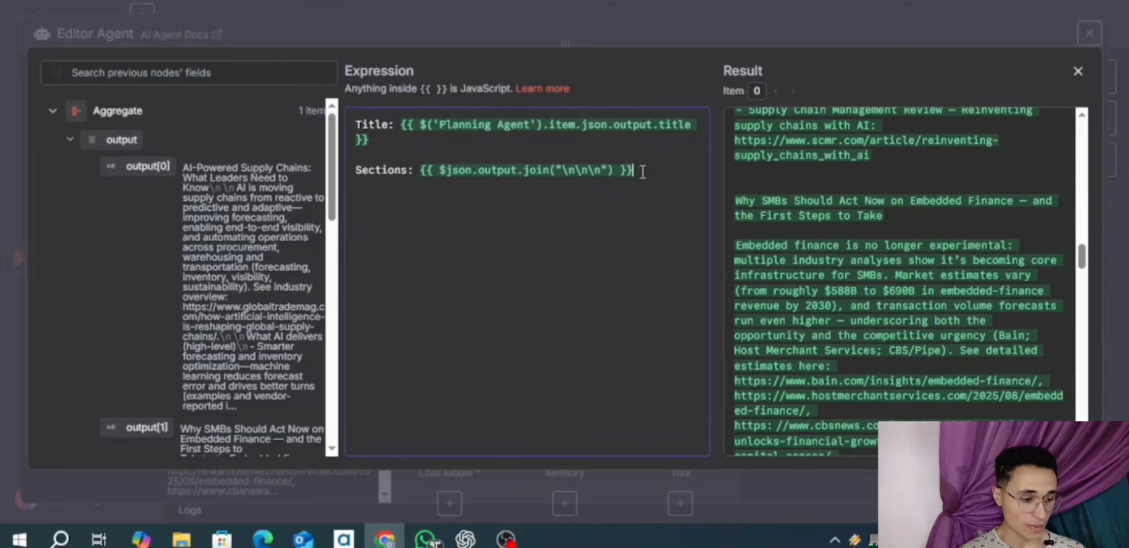
- Try the Aggregate node's plain {{ $json.output }} as the Sections value, keeping a copy of the join expression, and review the evaluated result
drag(642, 172, 425, 167)
key(ctrl+c)
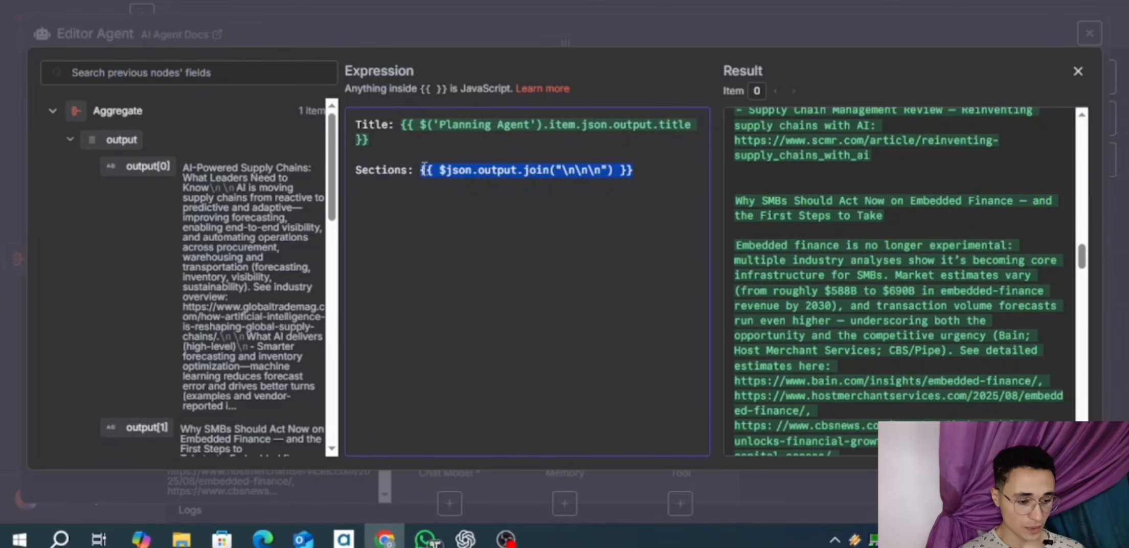
key(BackSpace)
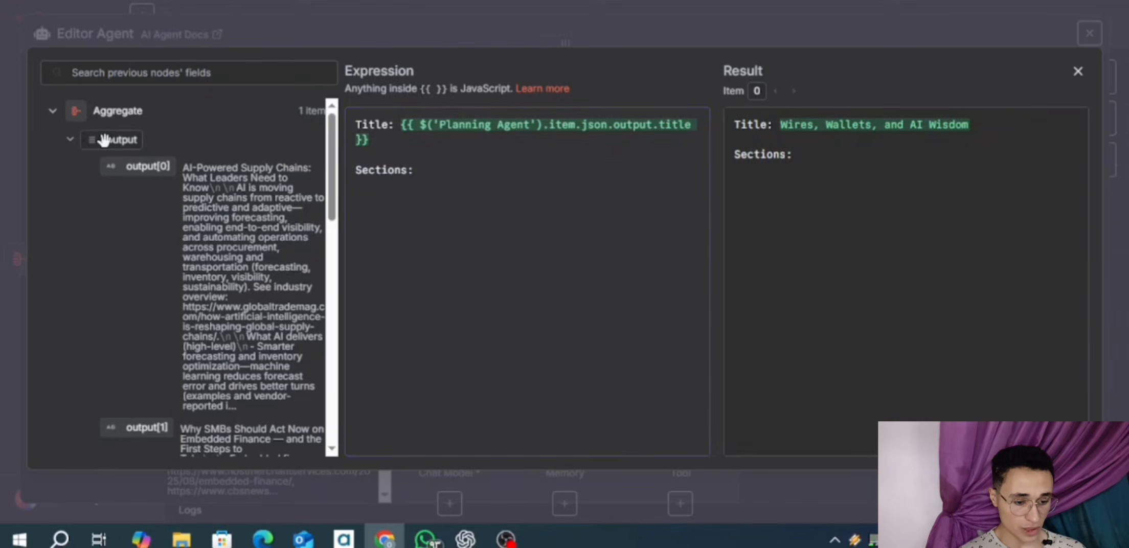
drag(104, 139, 430, 173)
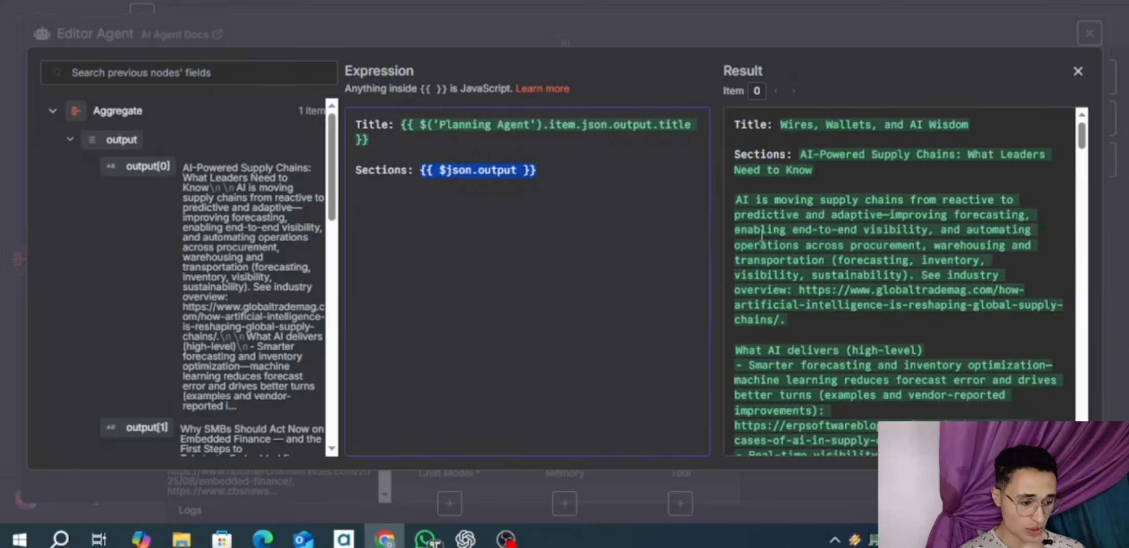
scroll(884, 275, down, 5)
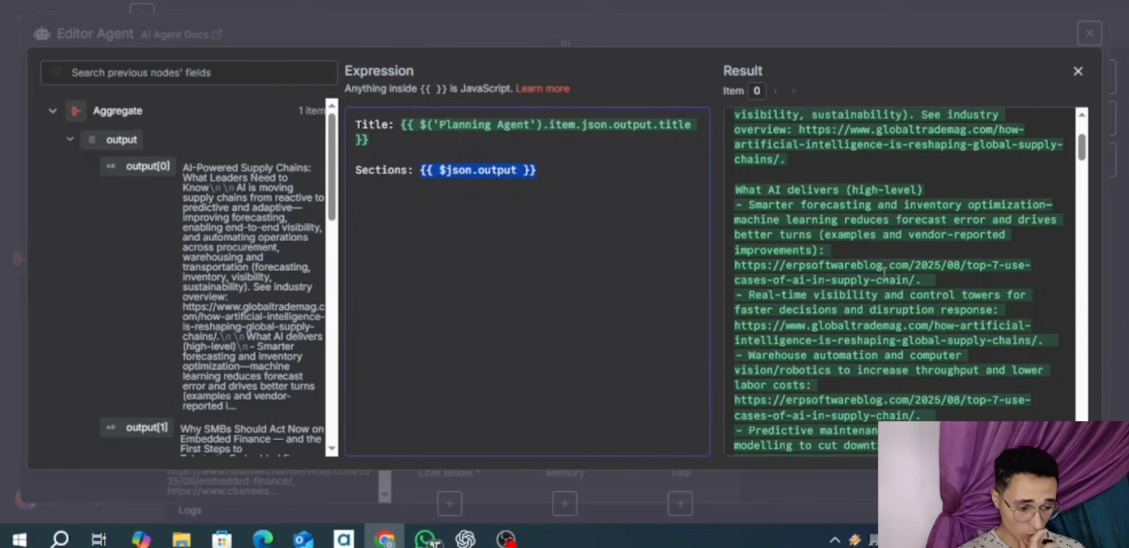
scroll(884, 275, down, 7)
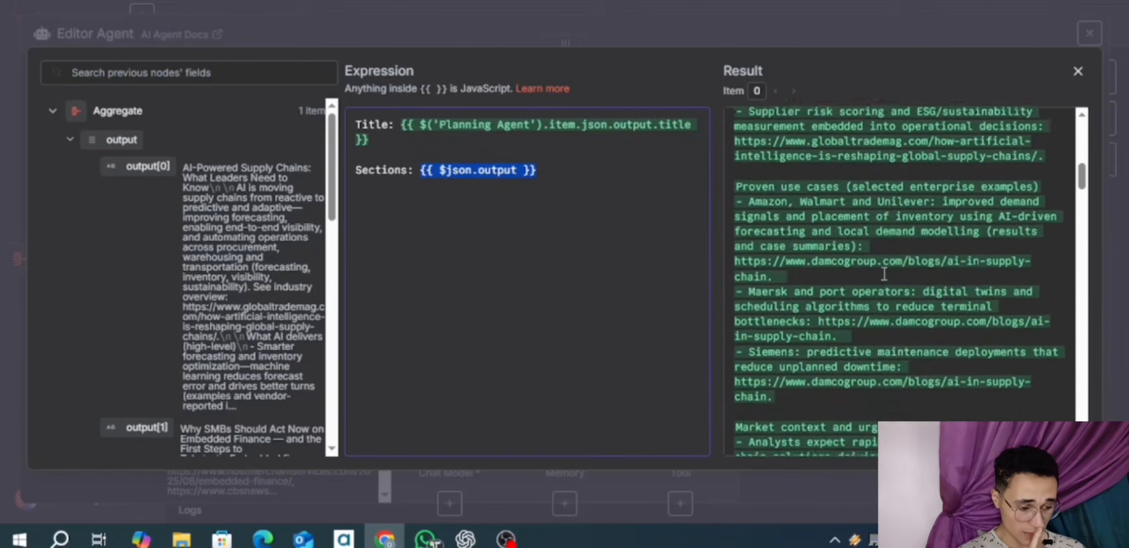
scroll(884, 274, down, 8)
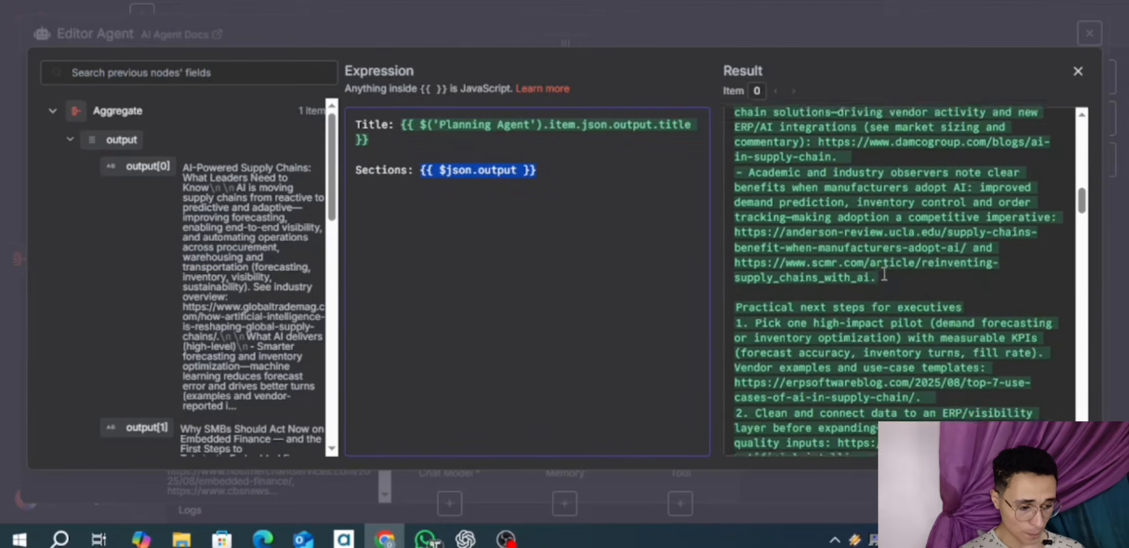
scroll(884, 275, down, 8)
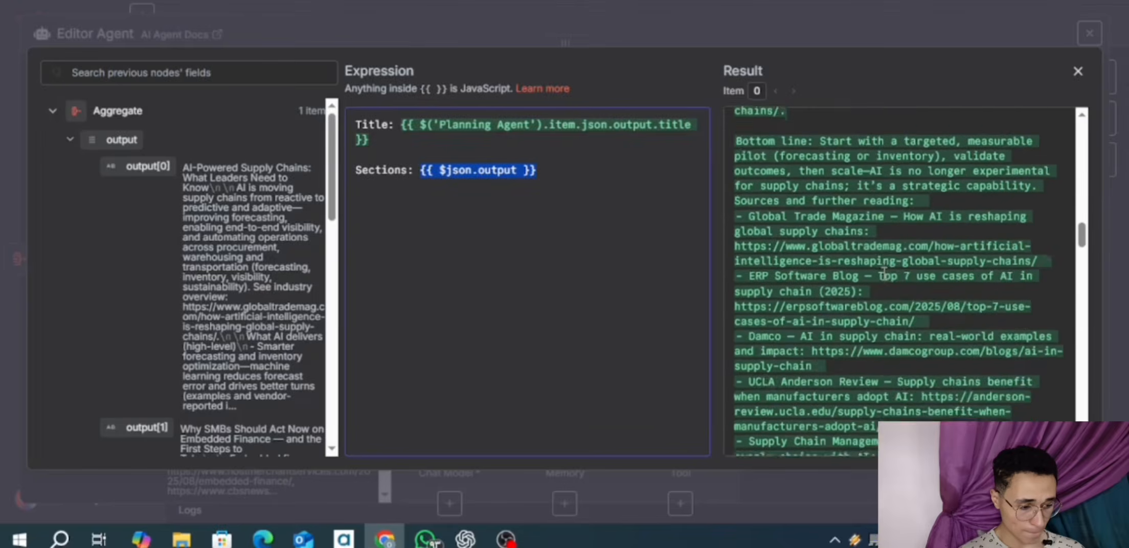
scroll(884, 274, down, 10)
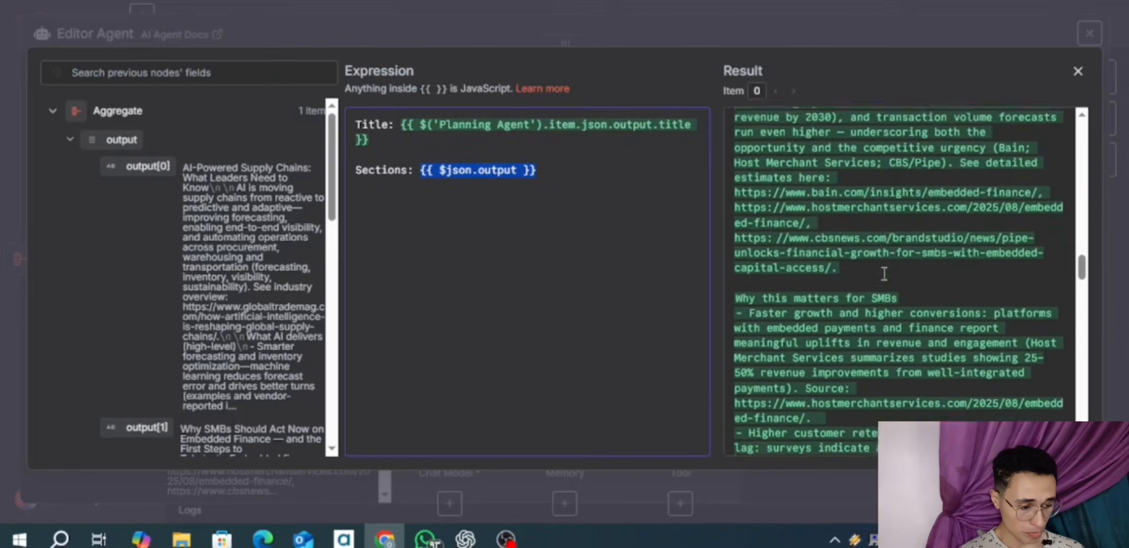
scroll(884, 274, down, 2)
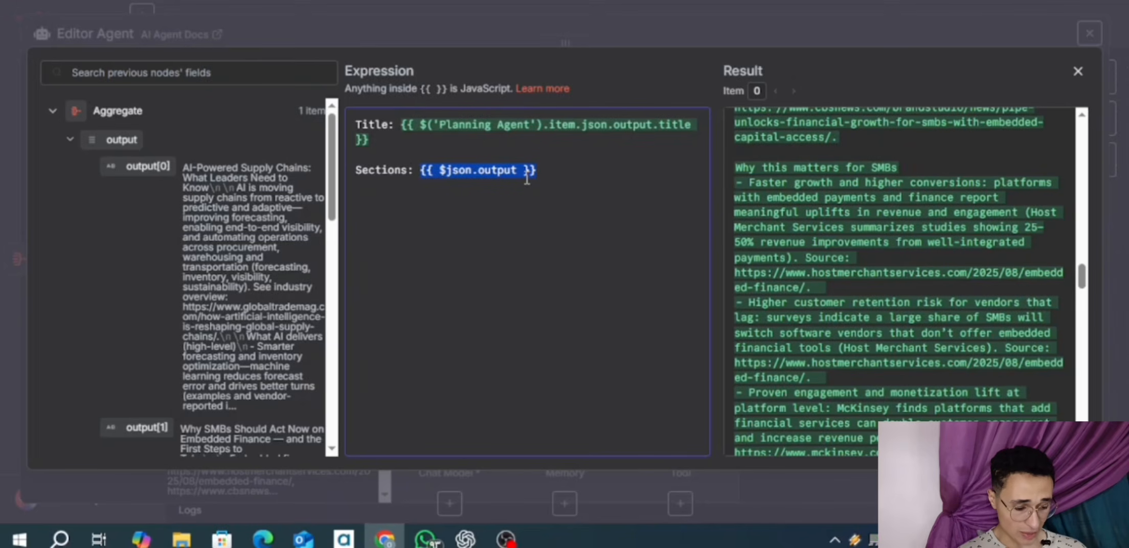
- Restore the Sections value to {{ $json.output.join("\n\n\n") }}
key(BackSpace)
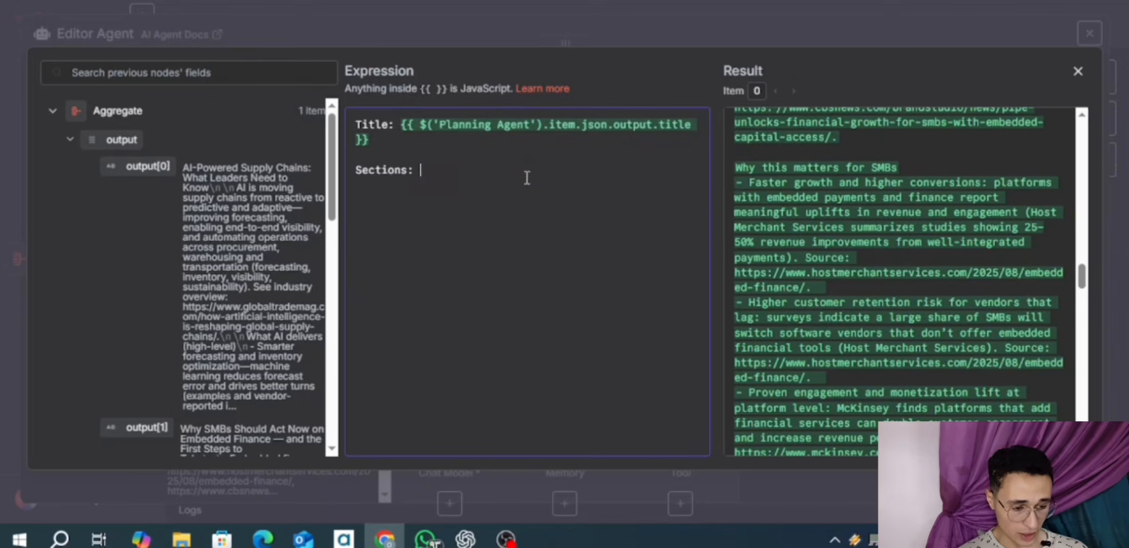
key(ctrl+v)
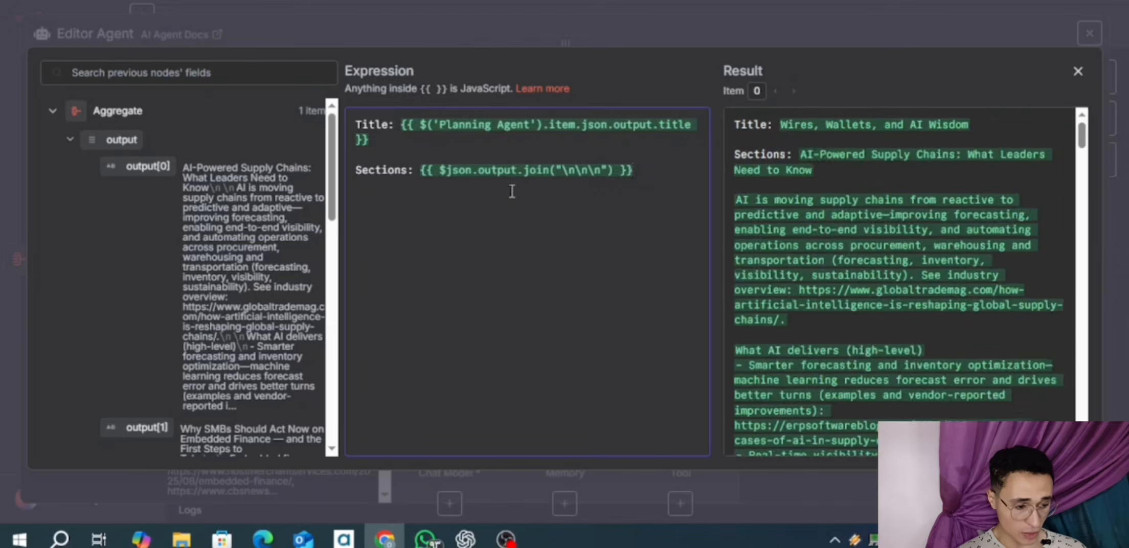
- Read through the prompt's evaluated result, from the first joined section into the following one
scroll(829, 252, down, 3)
scroll(829, 251, down, 3)
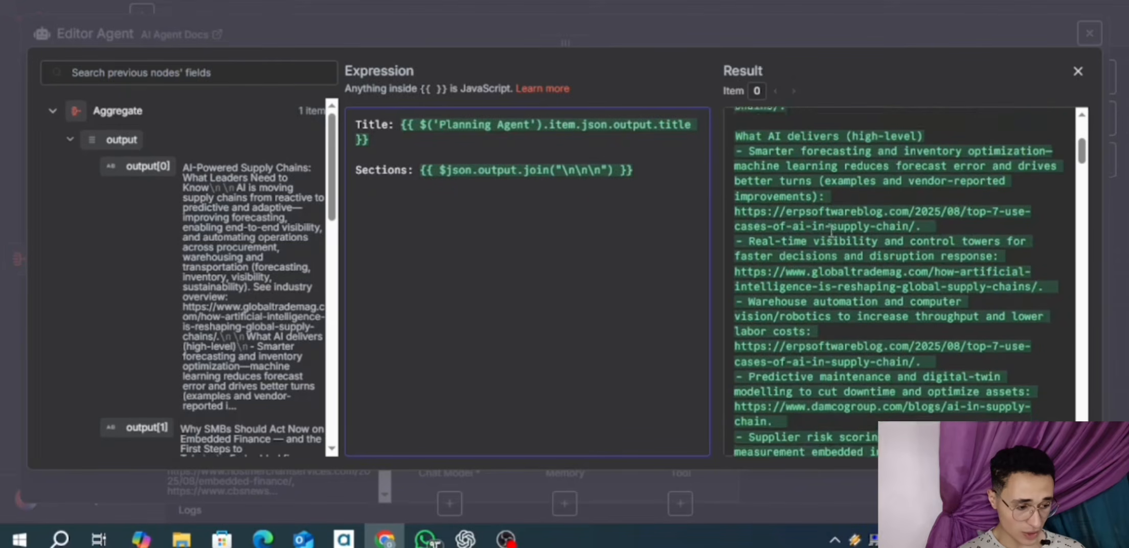
scroll(830, 235, down, 8)
scroll(833, 220, down, 10)
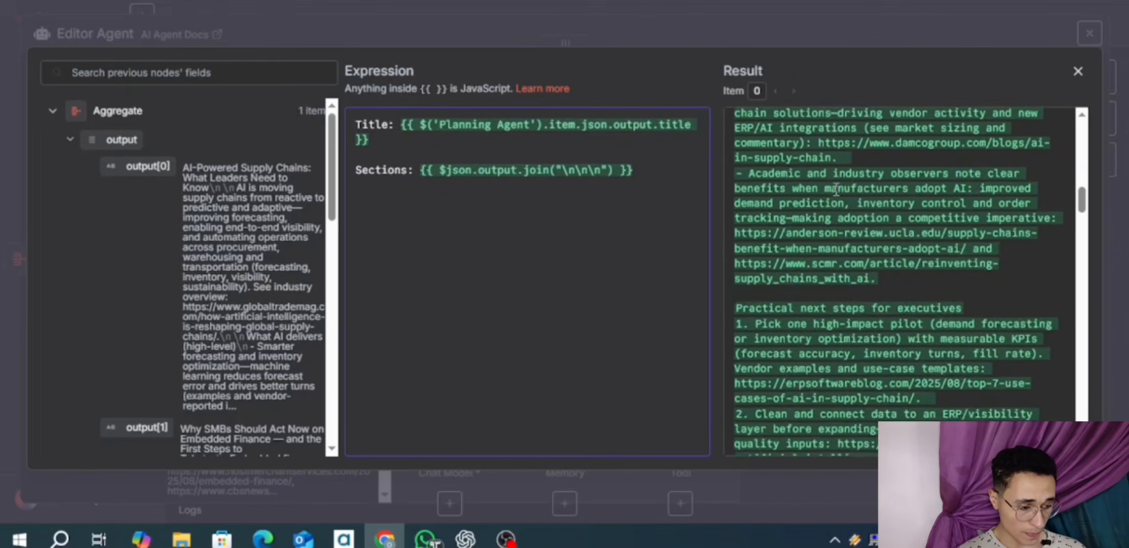
scroll(836, 189, down, 15)
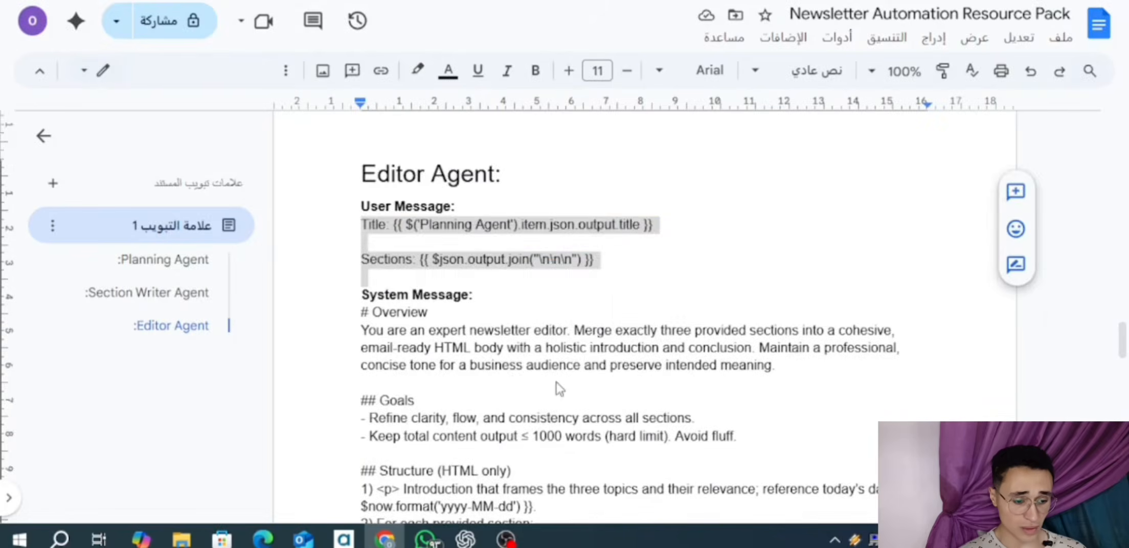
- Copy the Editor Agent's system message, from # Overview through the Content line, out of the Newsletter Automation Resource Pack document
scroll(557, 380, down, 3)
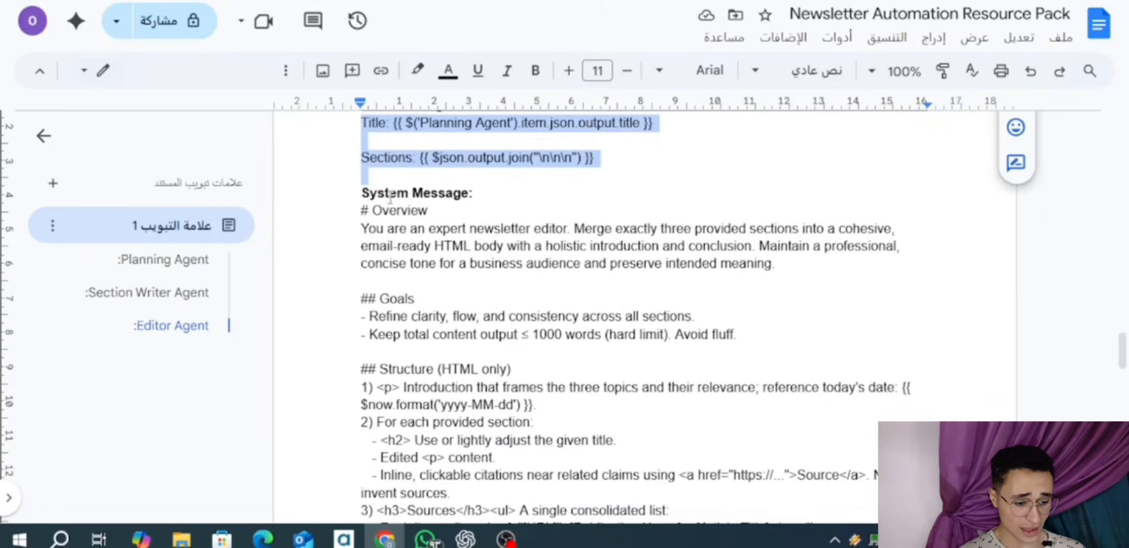
drag(360, 209, 595, 394)
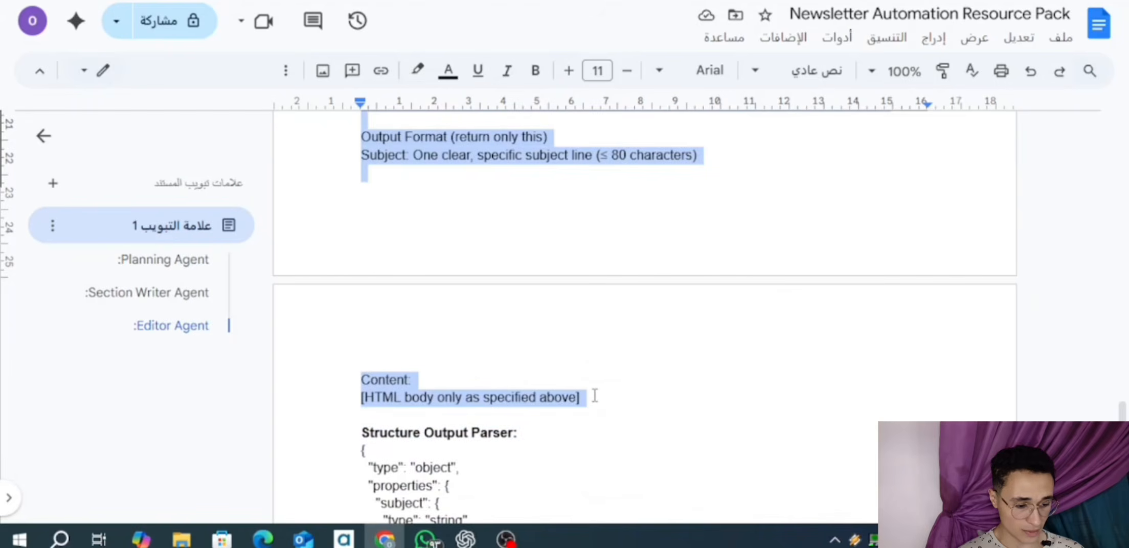
click(358, 1)
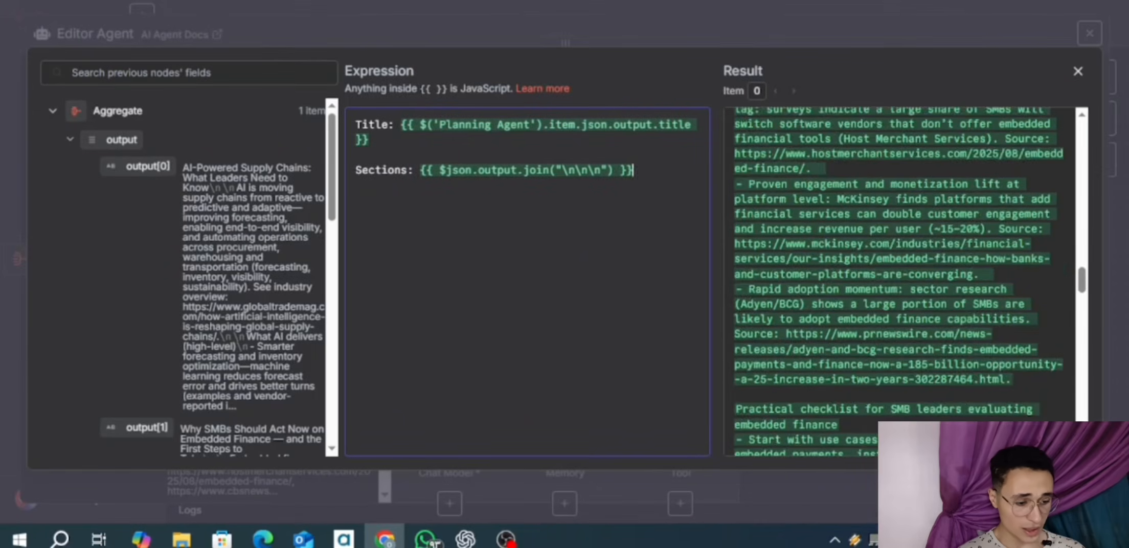
- Close the expanded prompt expression and add a System Message option to the Editor Agent
click(500, 17)
scroll(473, 299, down, 2)
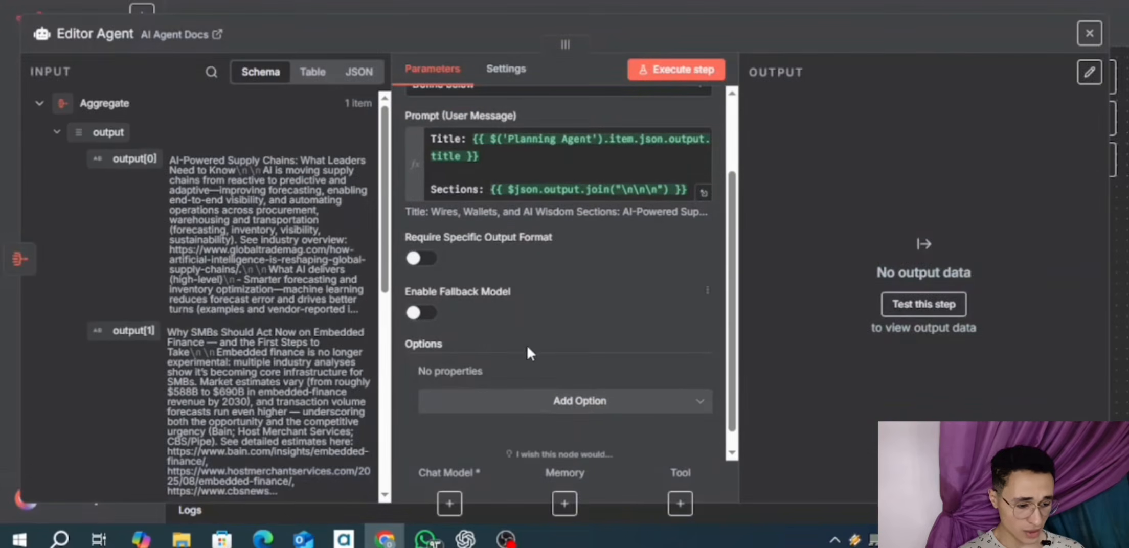
click(547, 401)
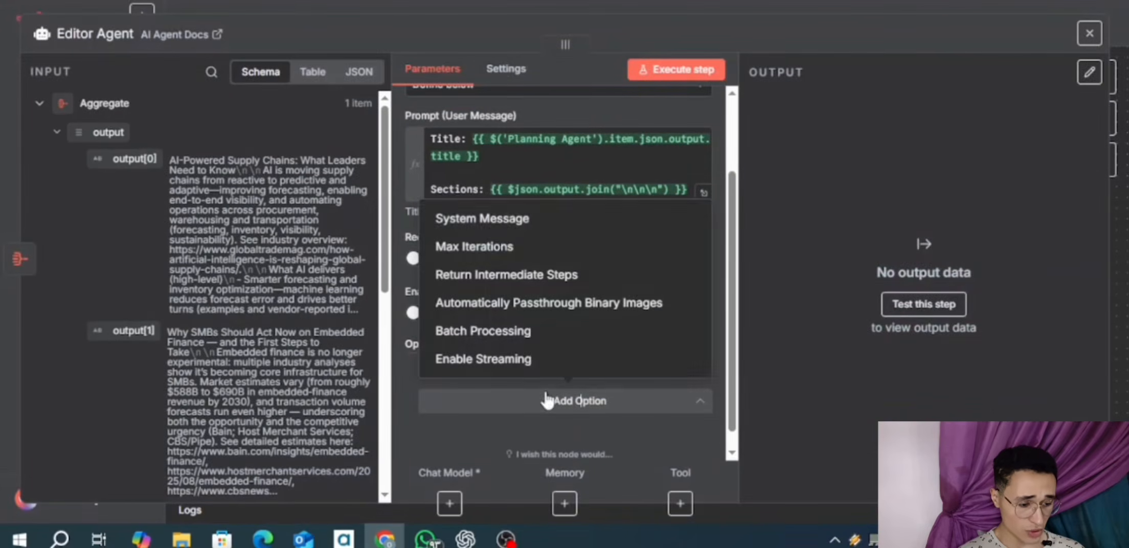
click(494, 225)
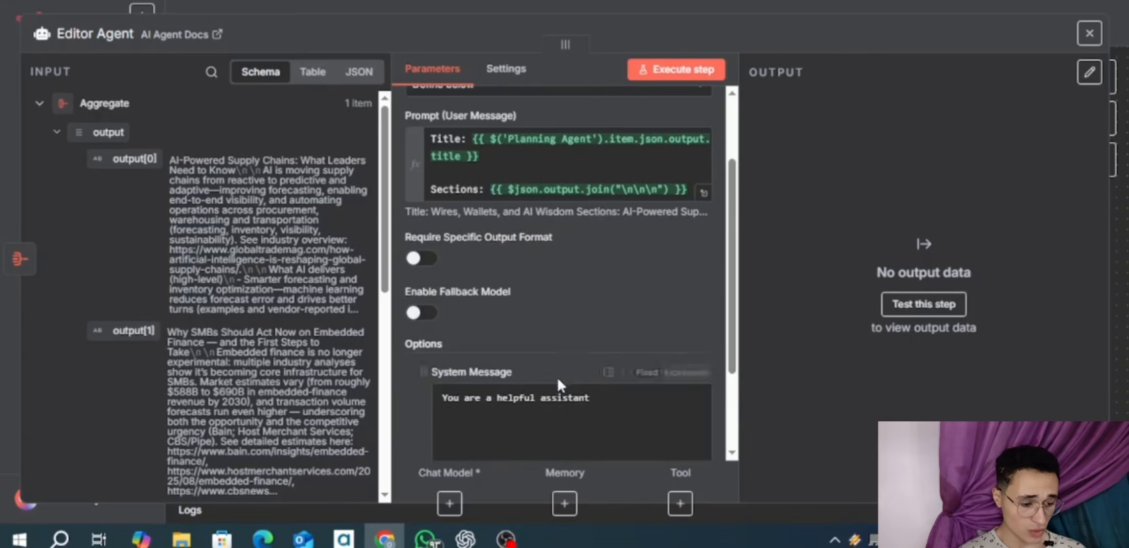
- Replace the default system message with the copied newsletter editor instructions
scroll(558, 377, down, 2)
double_click(611, 285)
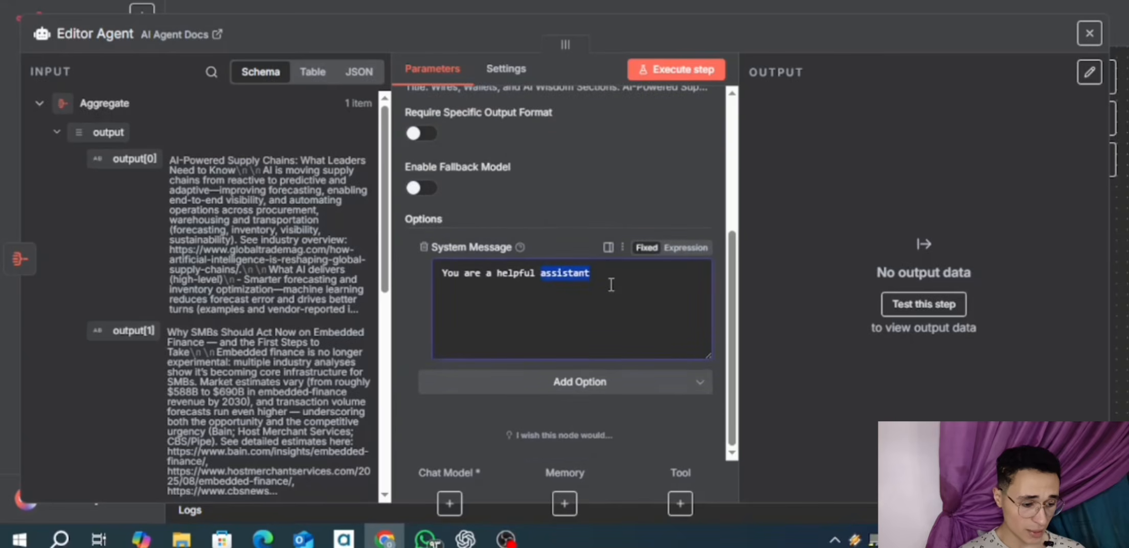
key(ctrl+a)
key(BackSpace)
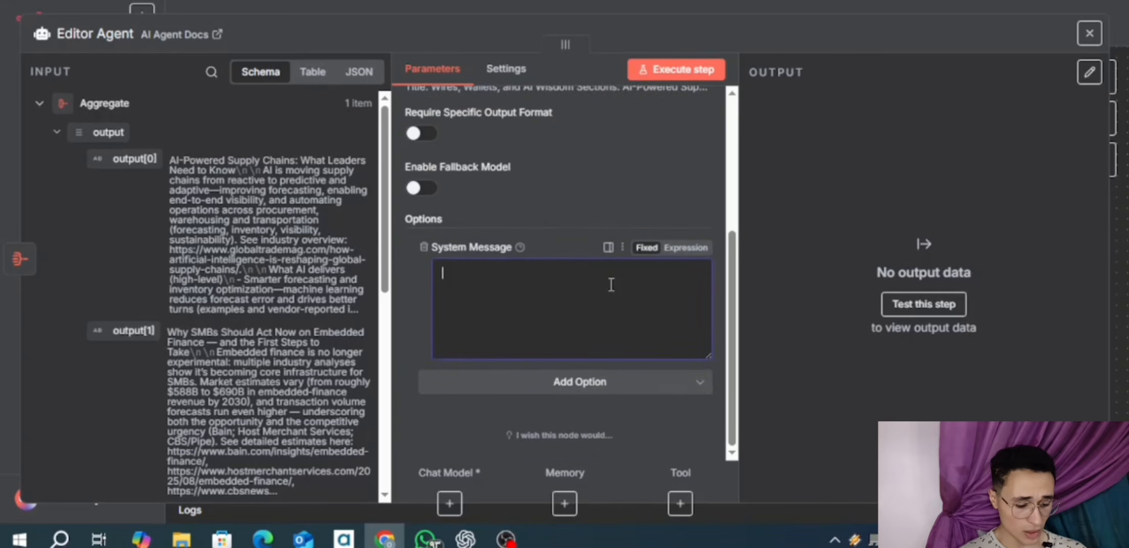
key(ctrl+v)
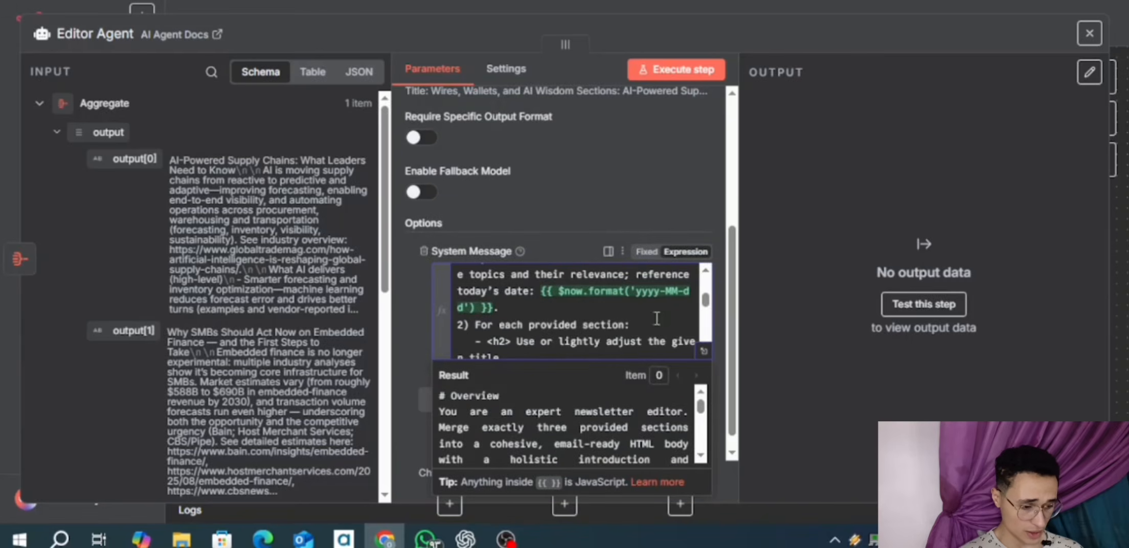
- Review the full system message in the expanded expression editor, from the overview to the output format
click(704, 354)
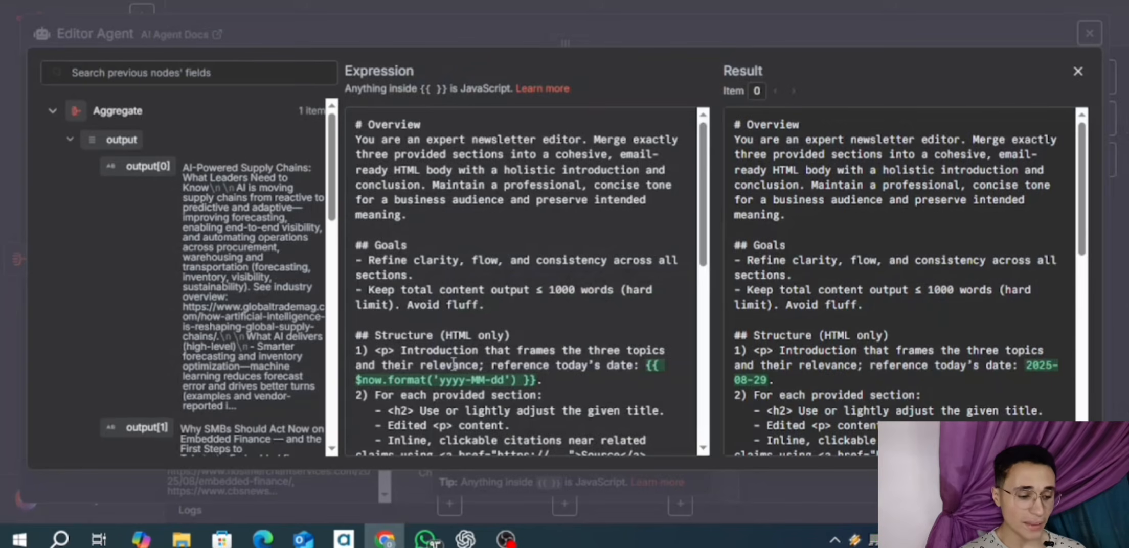
scroll(453, 363, down, 8)
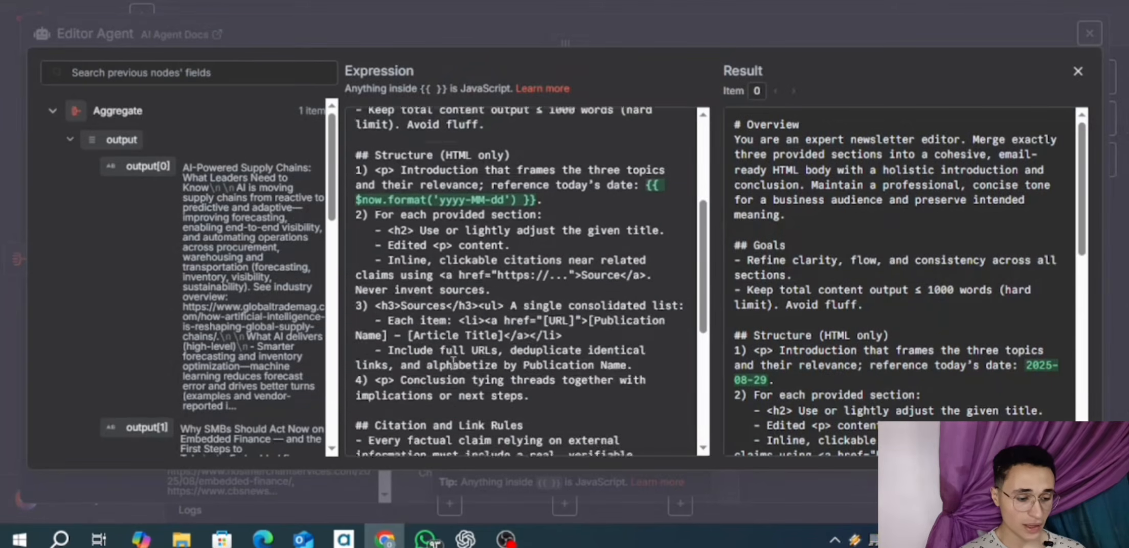
scroll(453, 363, down, 3)
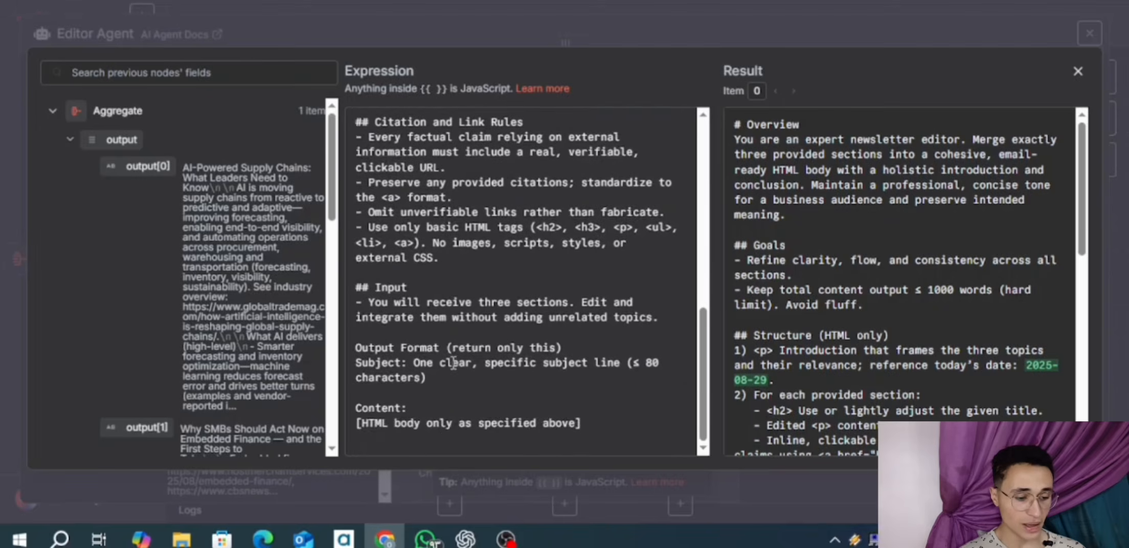
scroll(453, 362, up, 10)
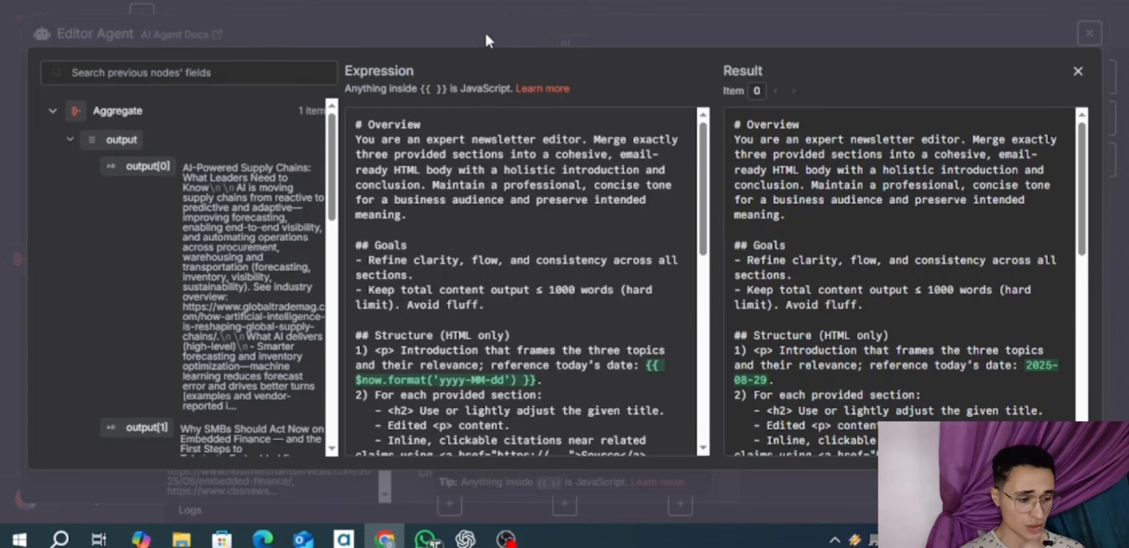
click(506, 35)
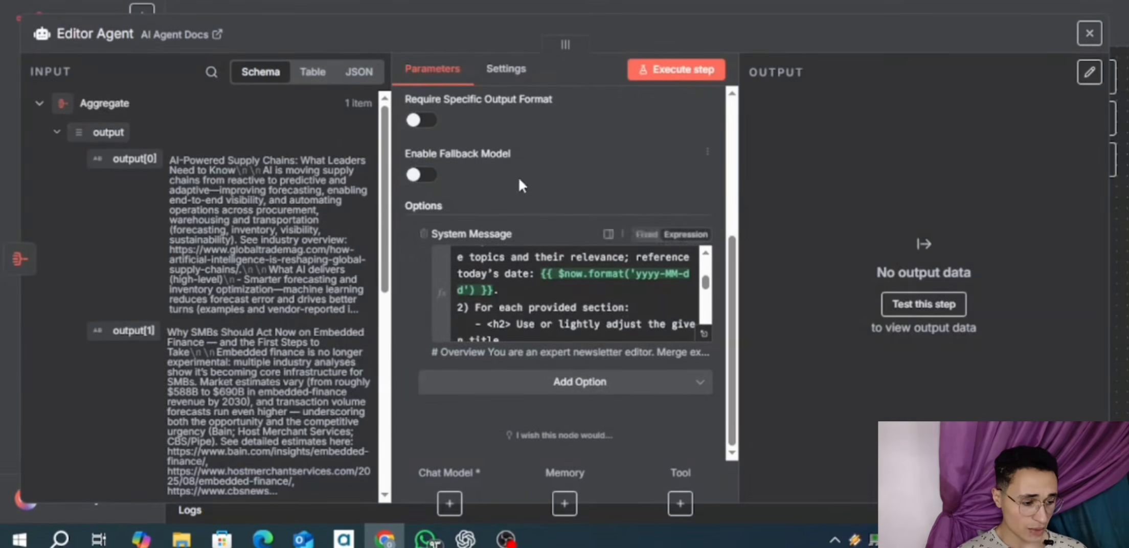
- Try to run the Editor Agent step on its own
scroll(599, 225, up, 2)
scroll(597, 221, up, 2)
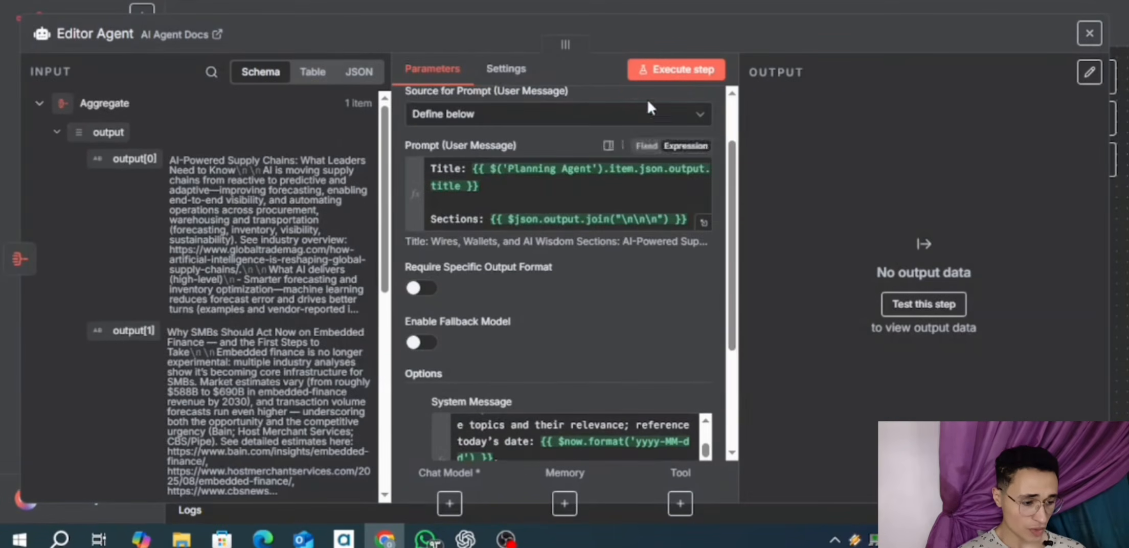
click(682, 76)
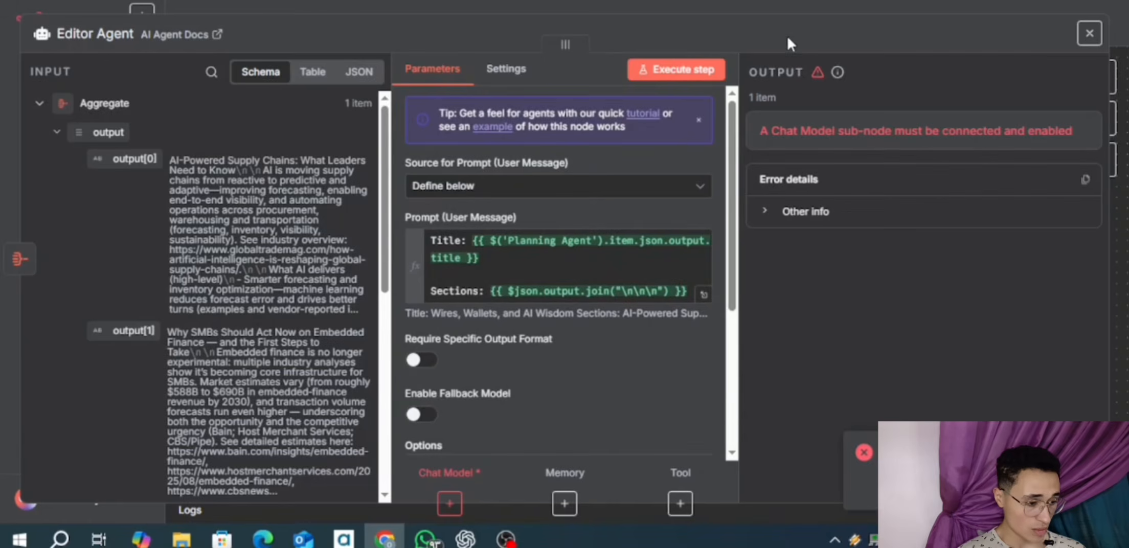
- Check the credential and model of the OpenRouter Chat Model shared by the earlier agents
click(772, 8)
scroll(737, 239, right, 3)
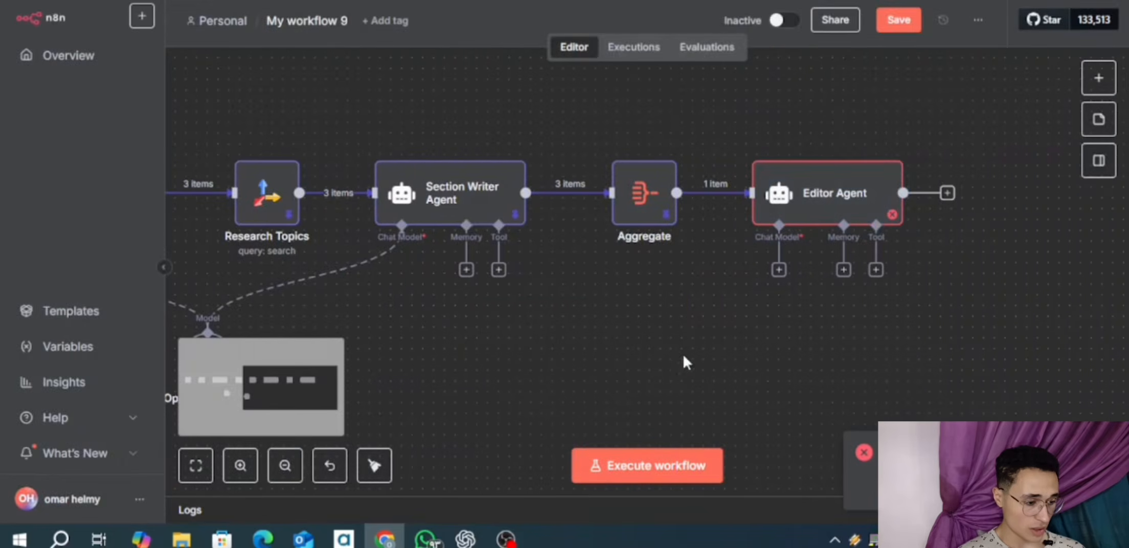
drag(802, 250, 797, 249)
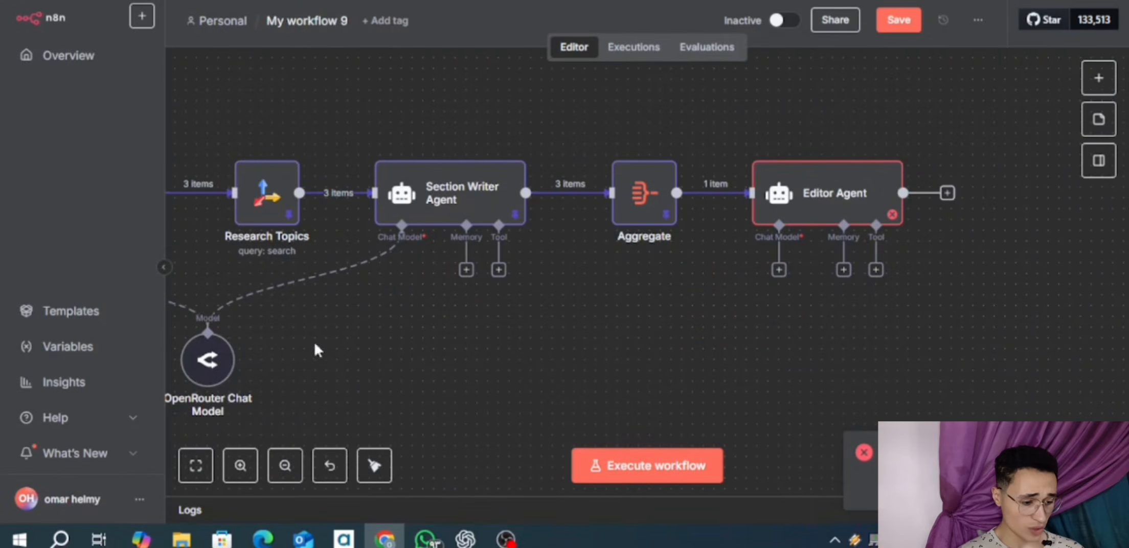
click(204, 372)
key(Return)
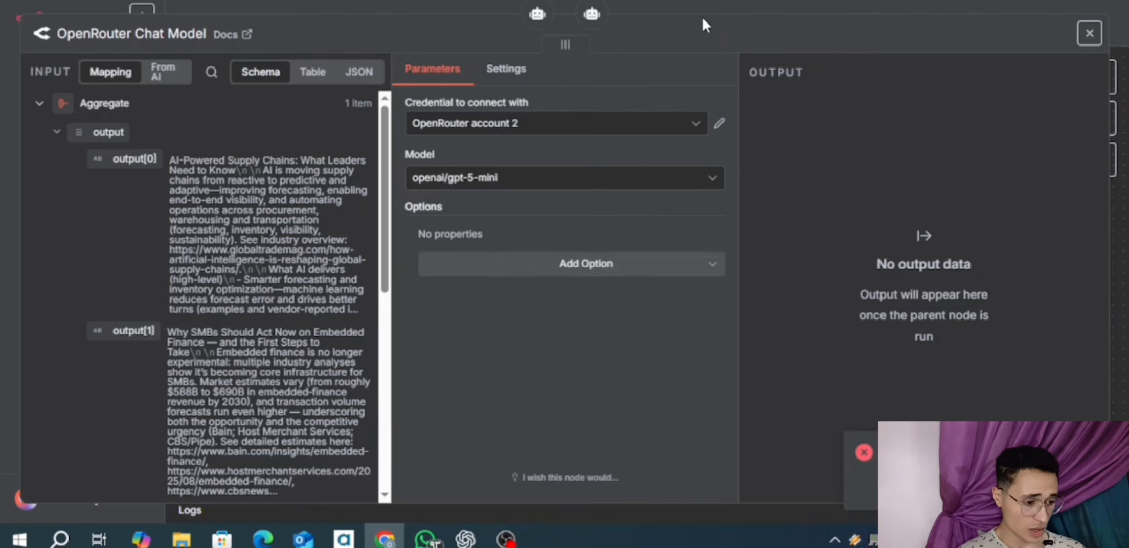
click(710, 4)
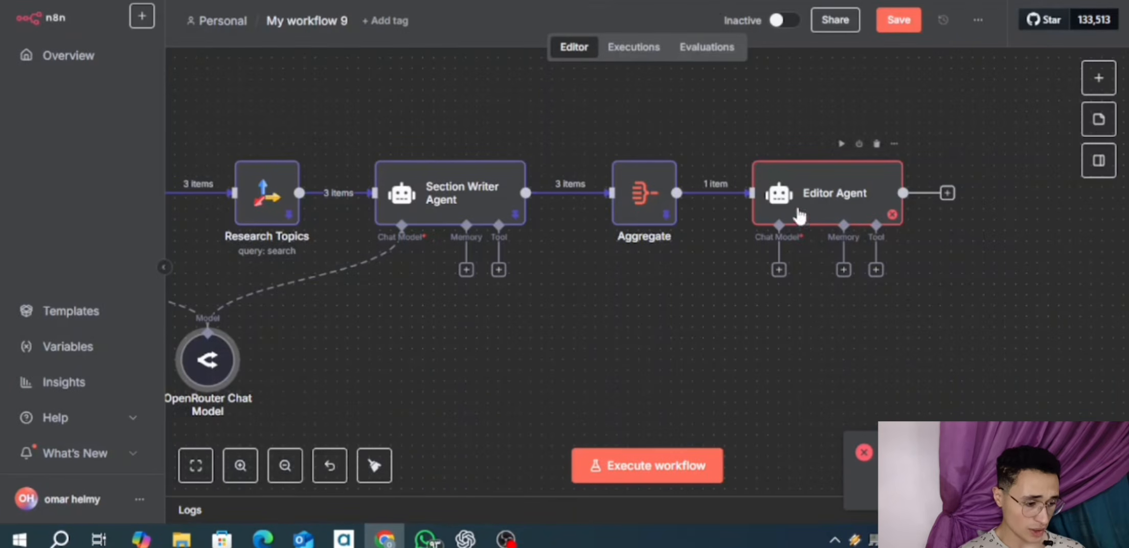
- Attach a separate OpenRouter Chat Model to the Editor Agent as its chat model
click(779, 270)
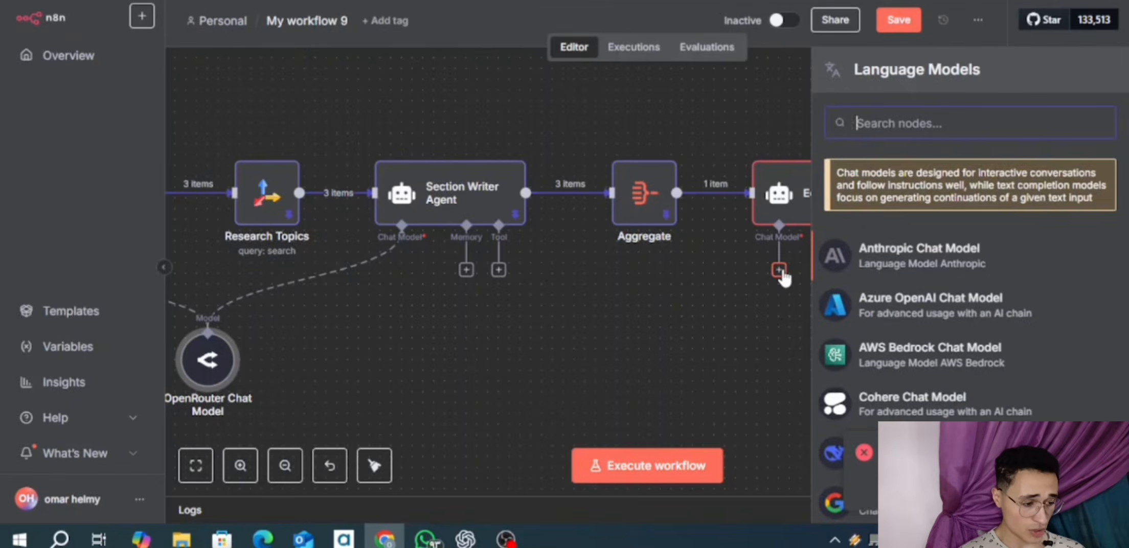
scroll(916, 245, down, 10)
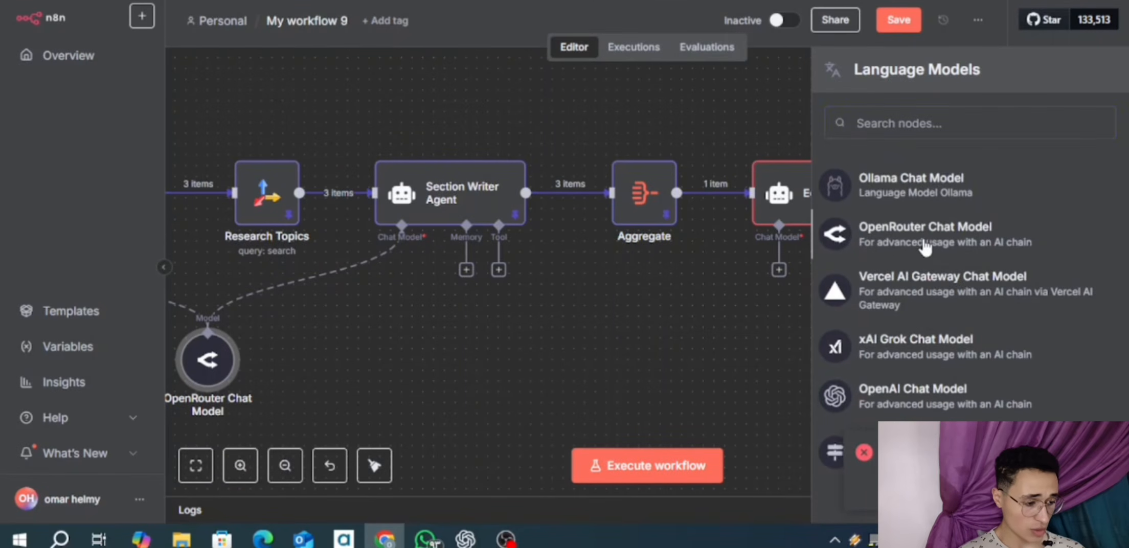
click(926, 245)
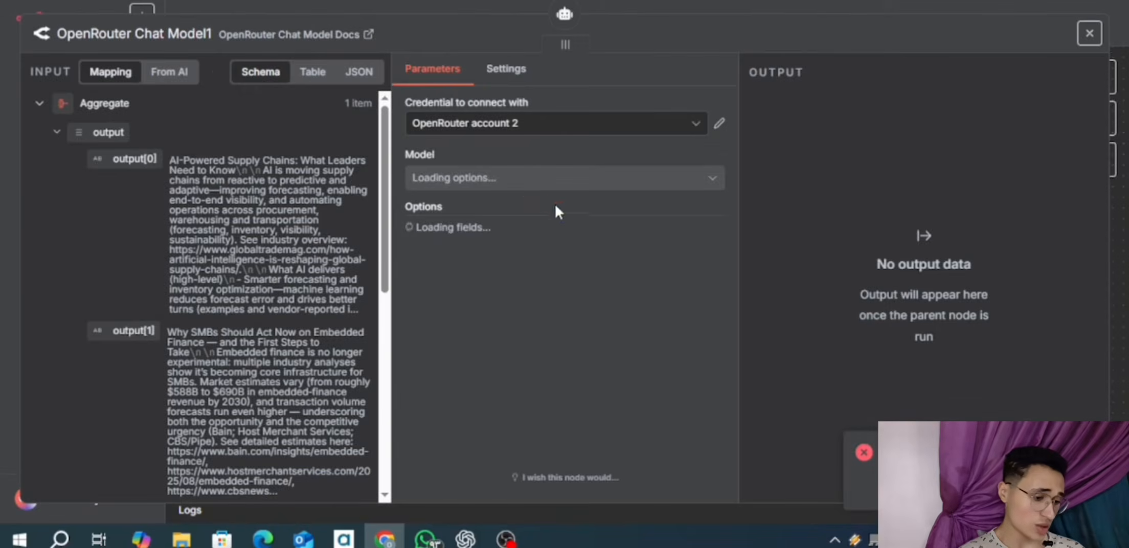
- Set the Editor Agent's OpenRouter chat model to openai/gpt-5 and return to the workflow canvas
click(526, 182)
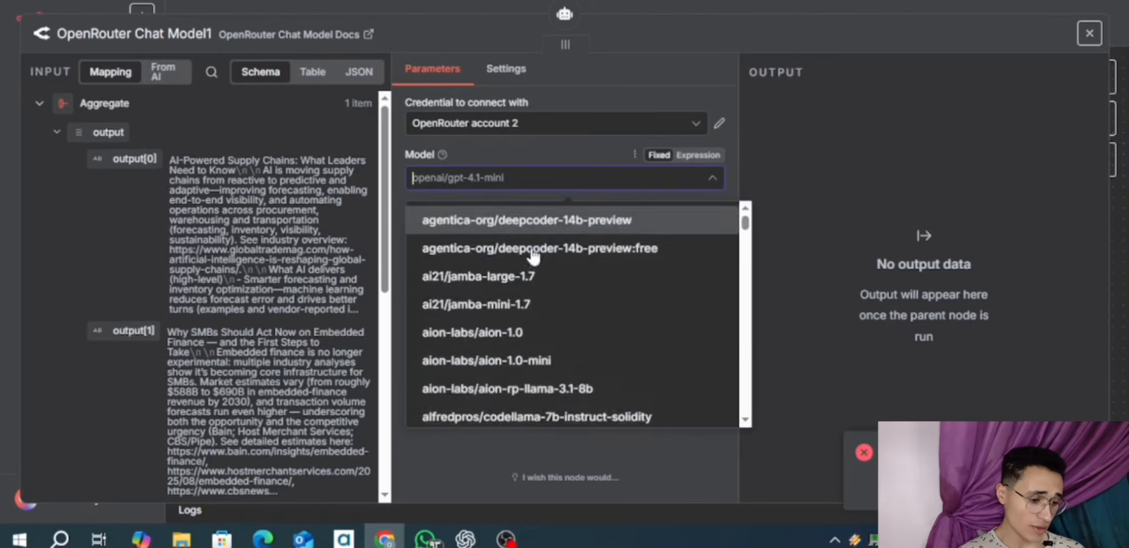
scroll(583, 335, down, 10)
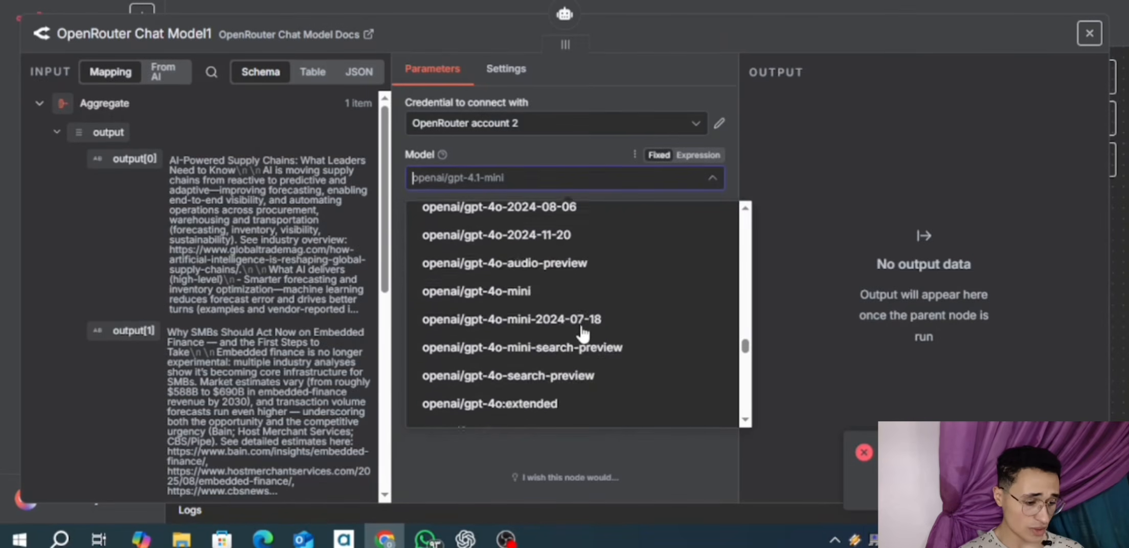
scroll(583, 334, down, 1)
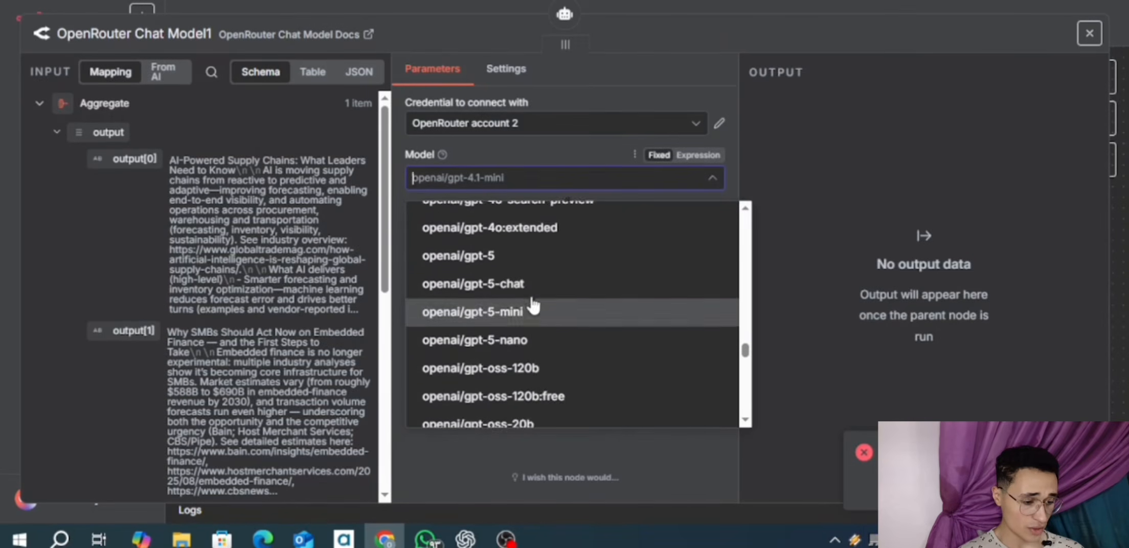
click(470, 256)
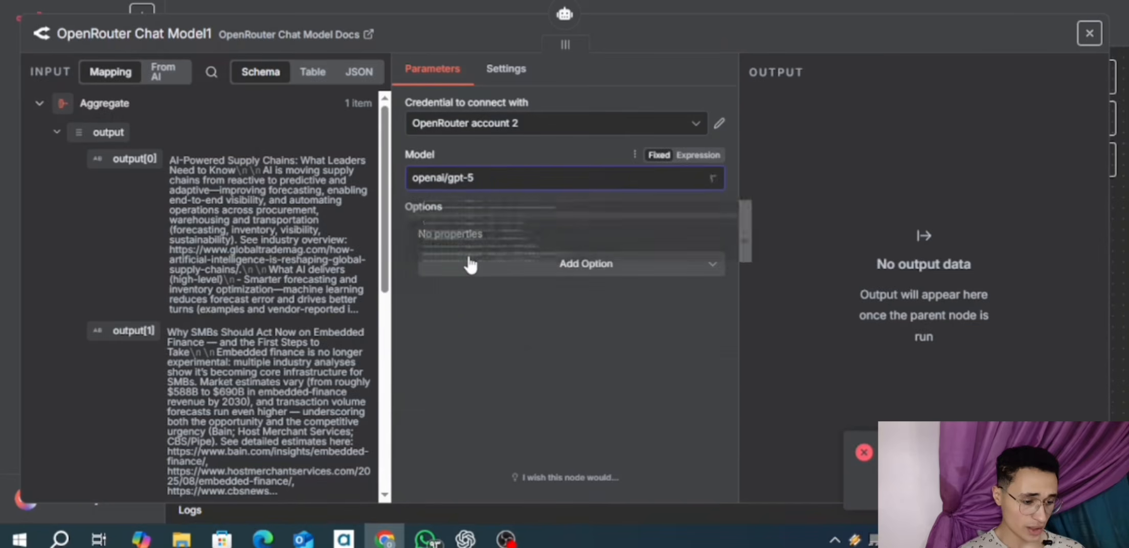
click(518, 8)
- Reopen the Editor Agent to review its prompt, output format and system message settings, and go back to the canvas
scroll(649, 284, right, 3)
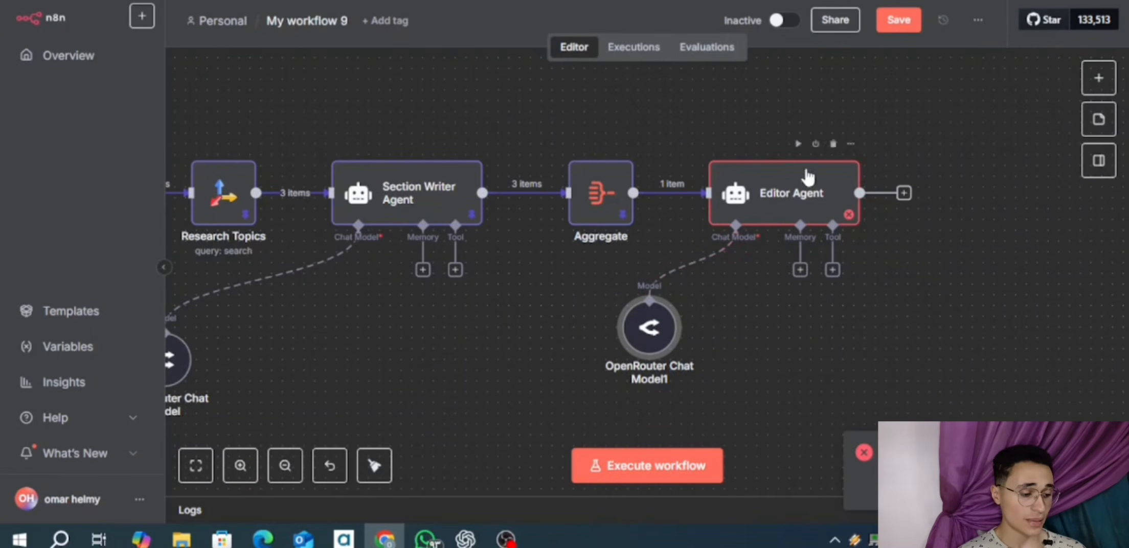
click(790, 202)
double_click(790, 202)
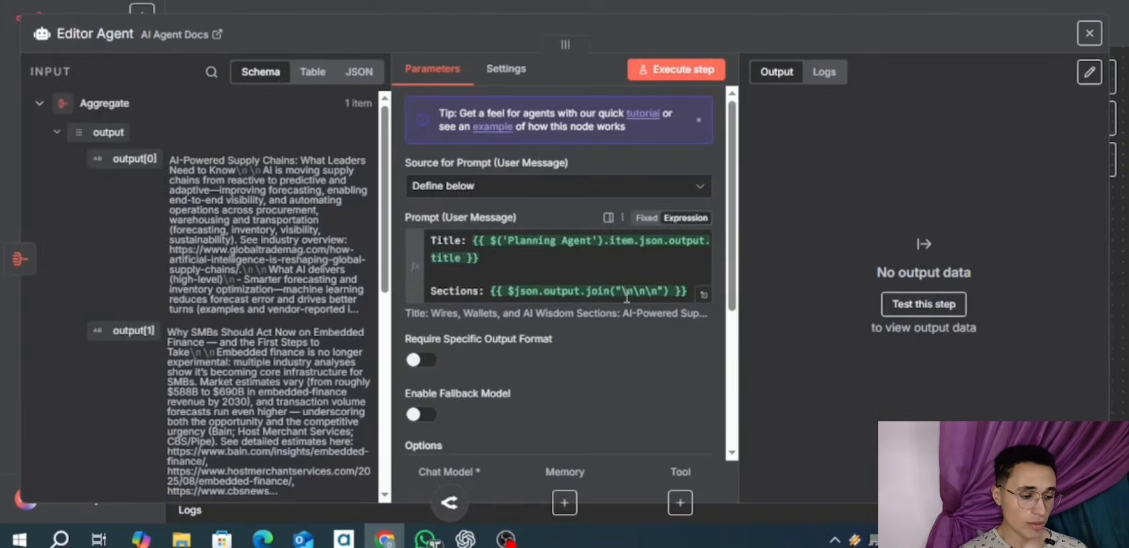
scroll(625, 294, down, 5)
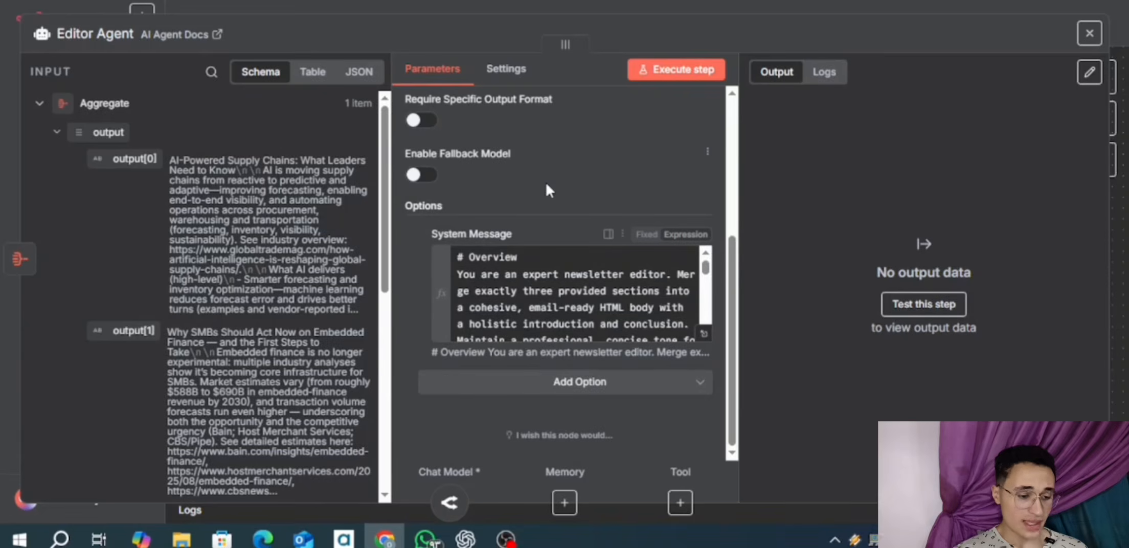
scroll(546, 184, up, 2)
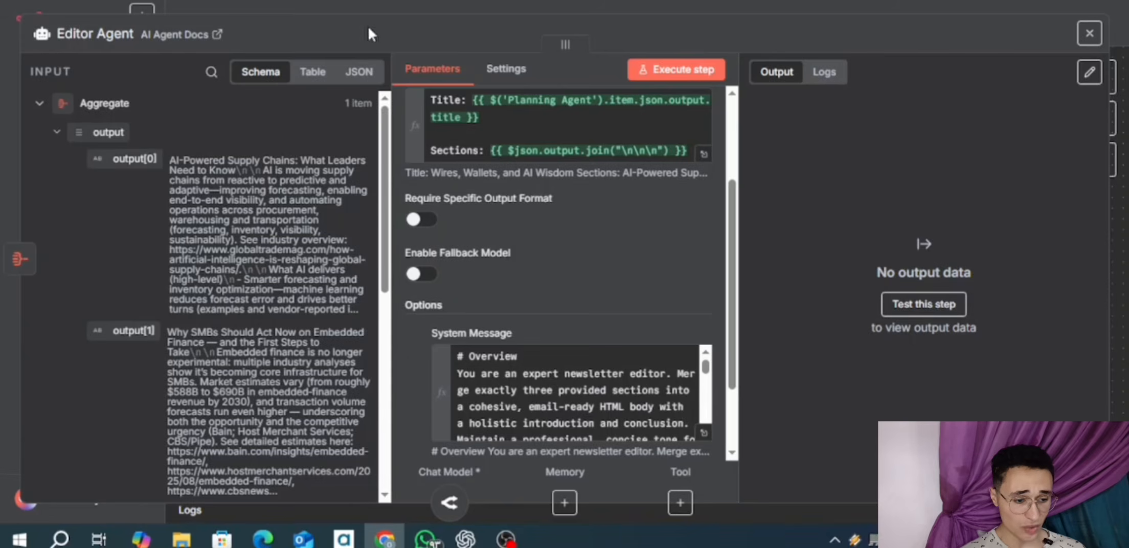
click(371, 7)
scroll(383, 309, left, 5)
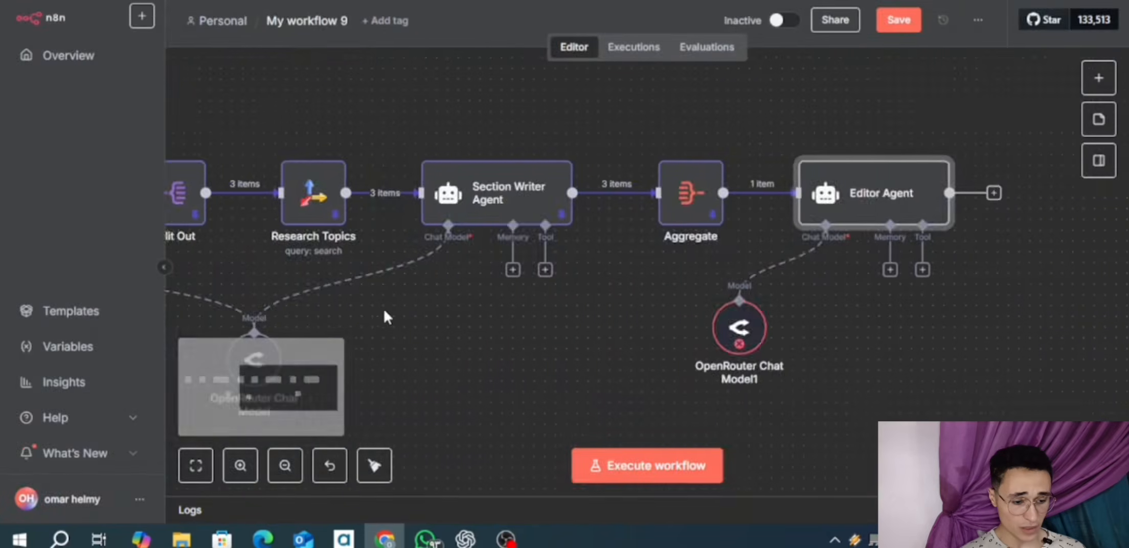
- Require a specific output format in the Editor Agent and attach a Structured Output Parser to it
scroll(384, 309, left, 5)
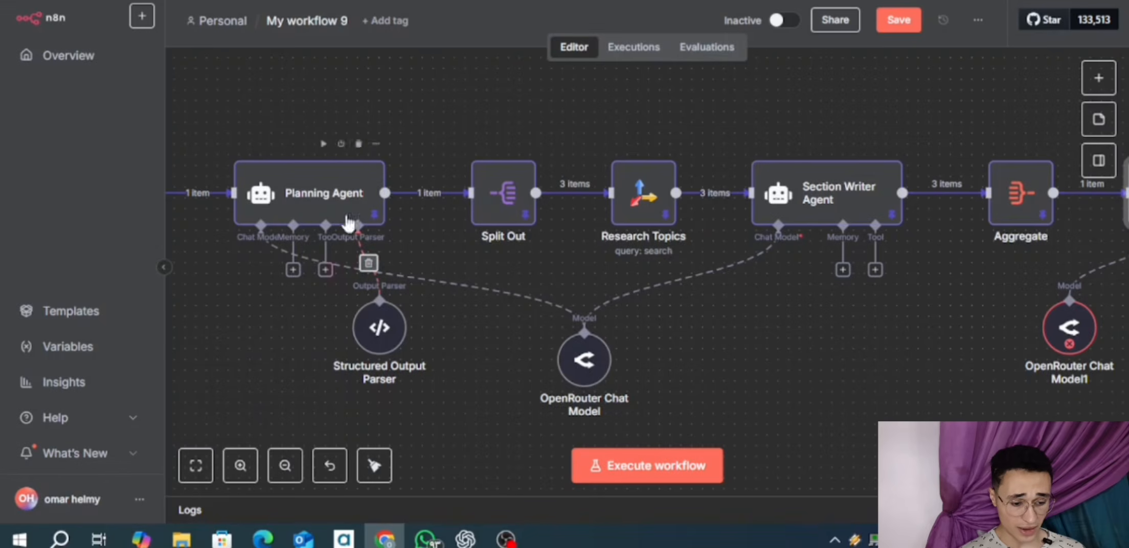
mouse_move(367, 268)
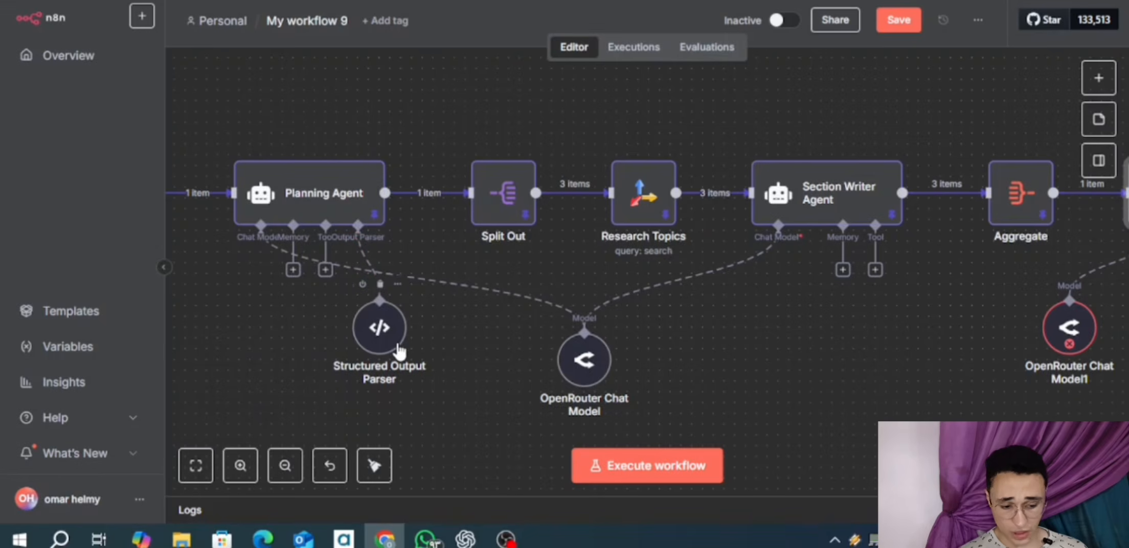
scroll(464, 354, right, 5)
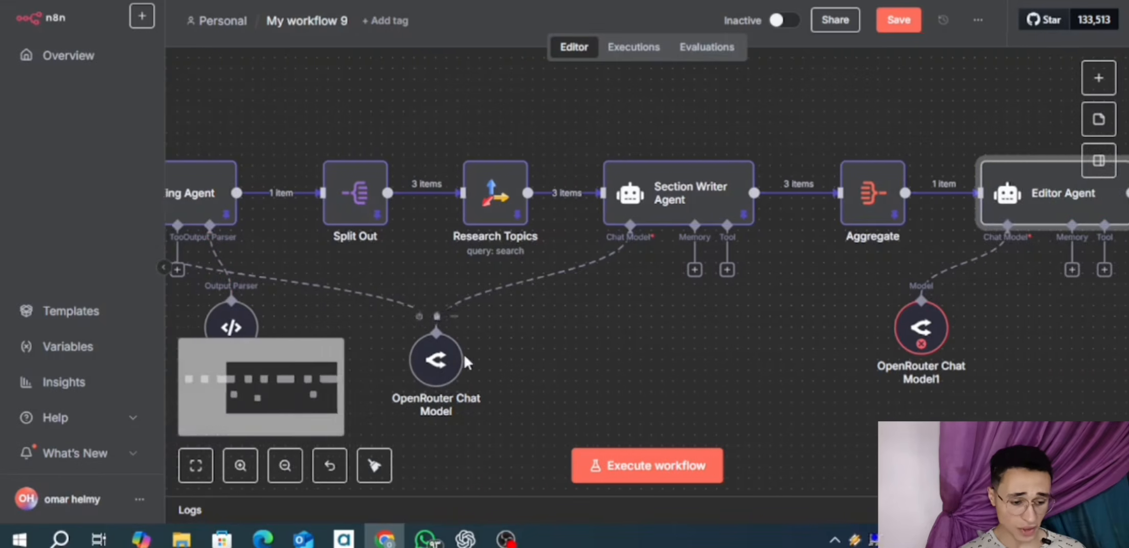
scroll(587, 372, right, 5)
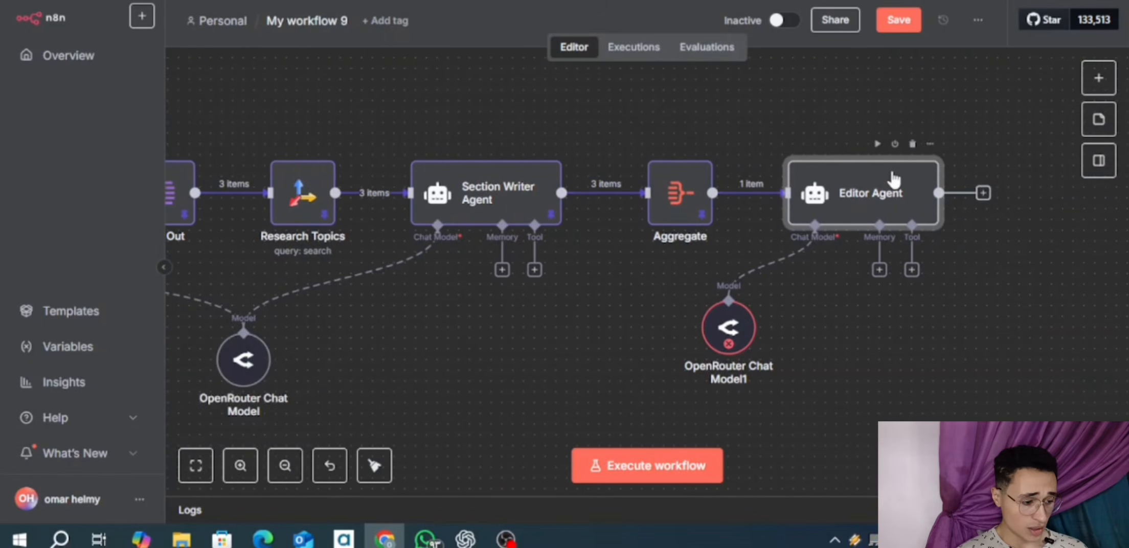
double_click(893, 176)
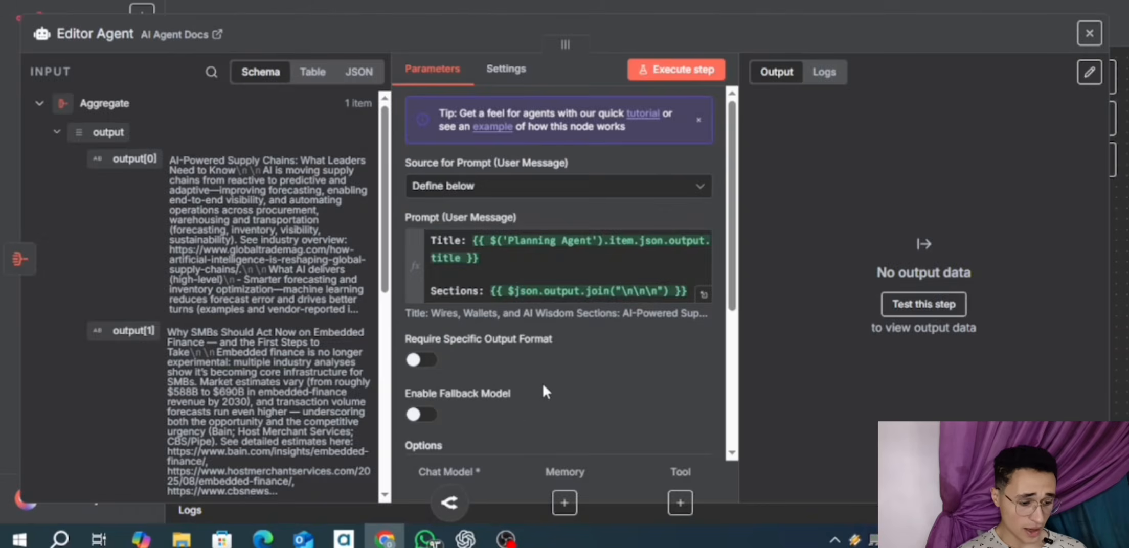
scroll(543, 383, down, 5)
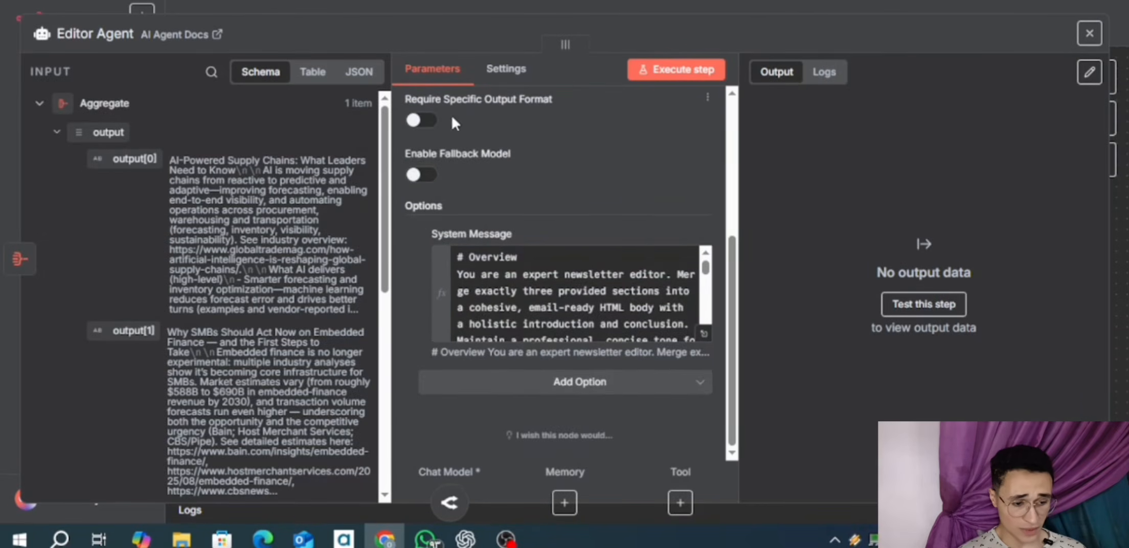
click(420, 121)
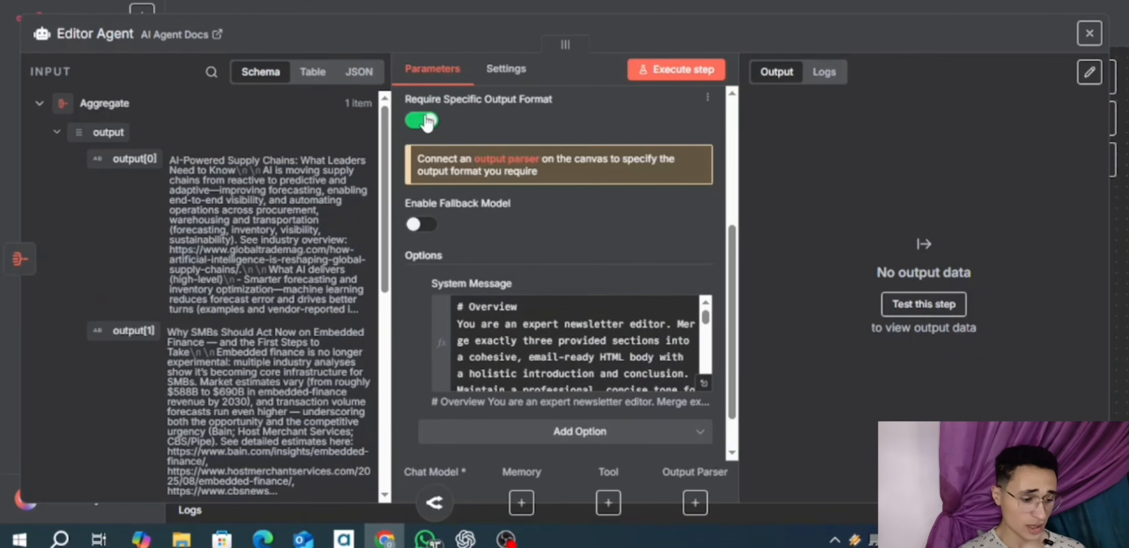
click(697, 503)
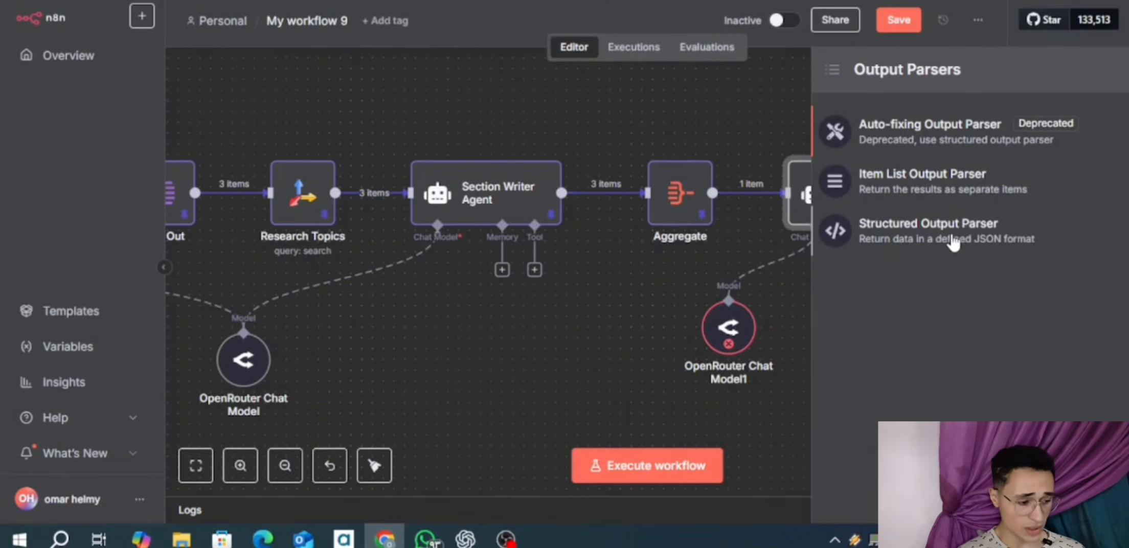
click(938, 236)
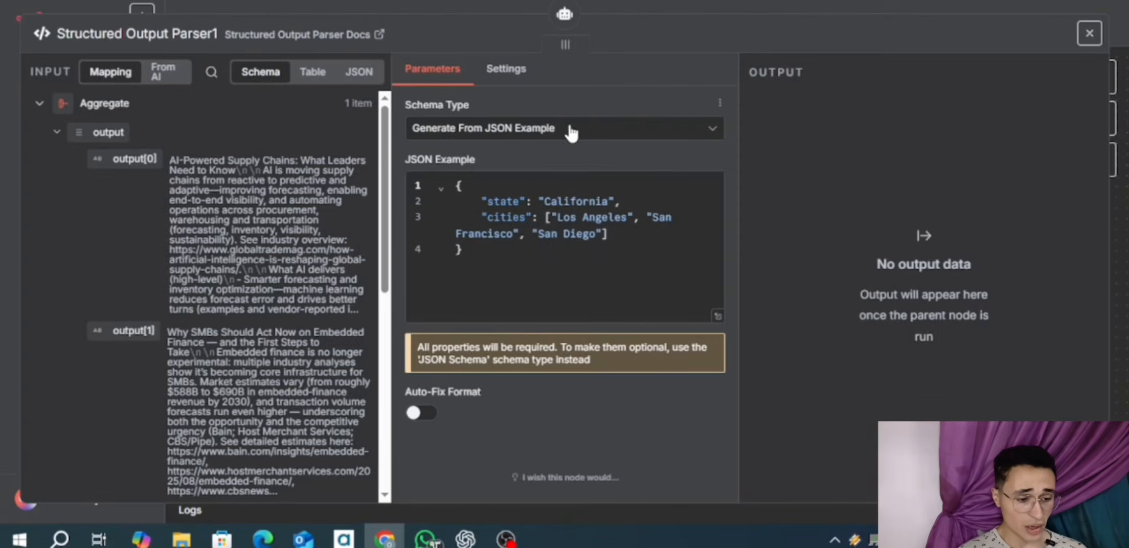
- Set the new output parser's schema type to Define using JSON Schema and clear out the sample schema
click(541, 128)
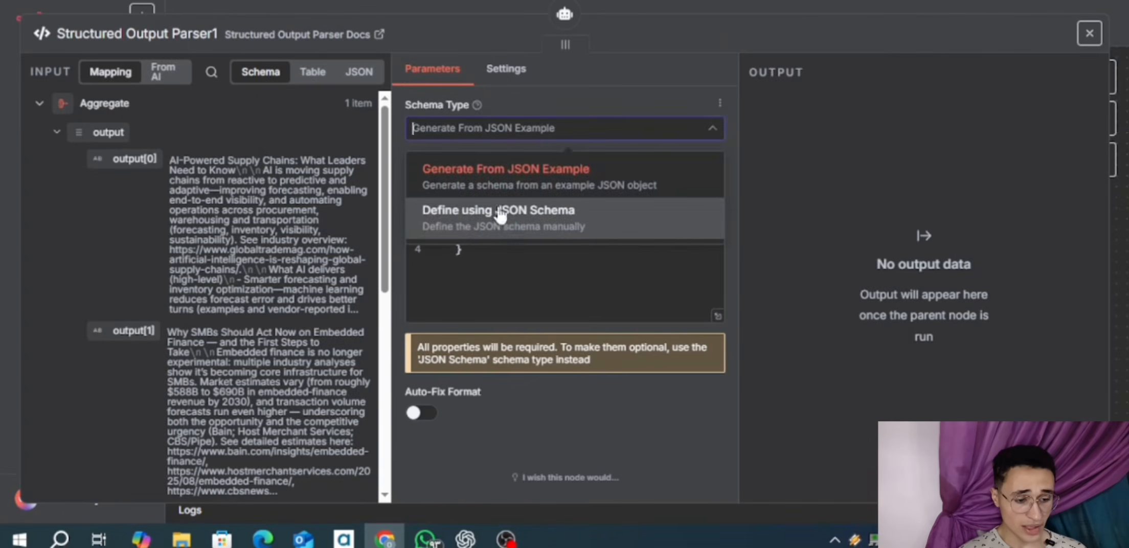
click(517, 225)
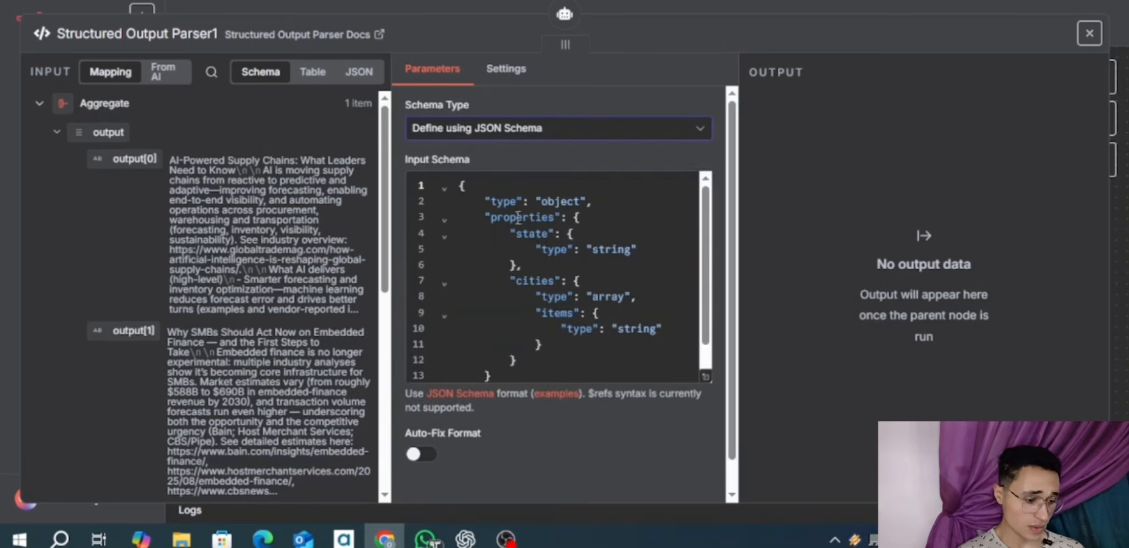
click(586, 312)
triple_click(587, 312)
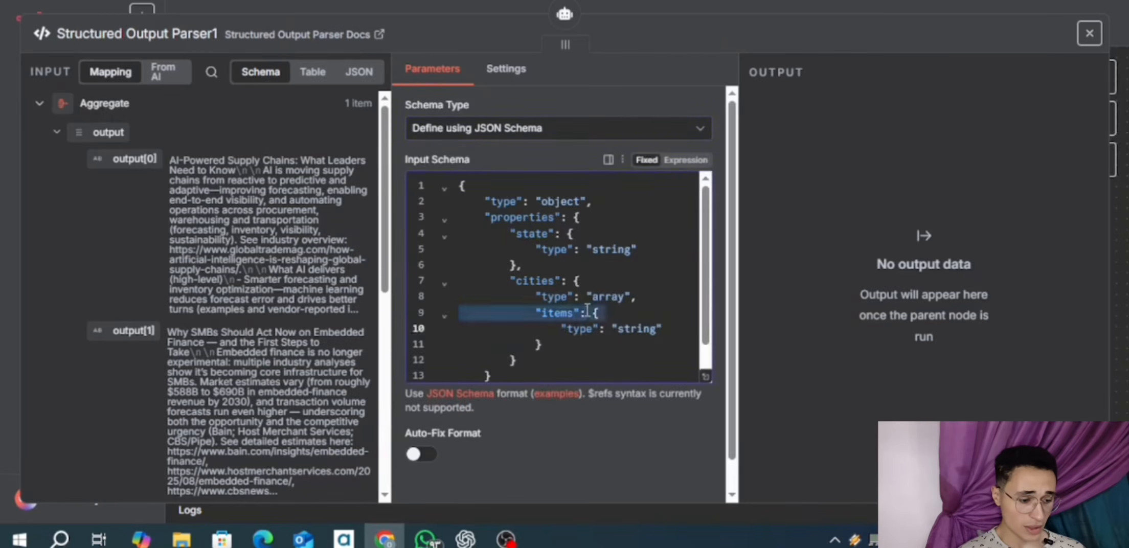
triple_click(587, 312)
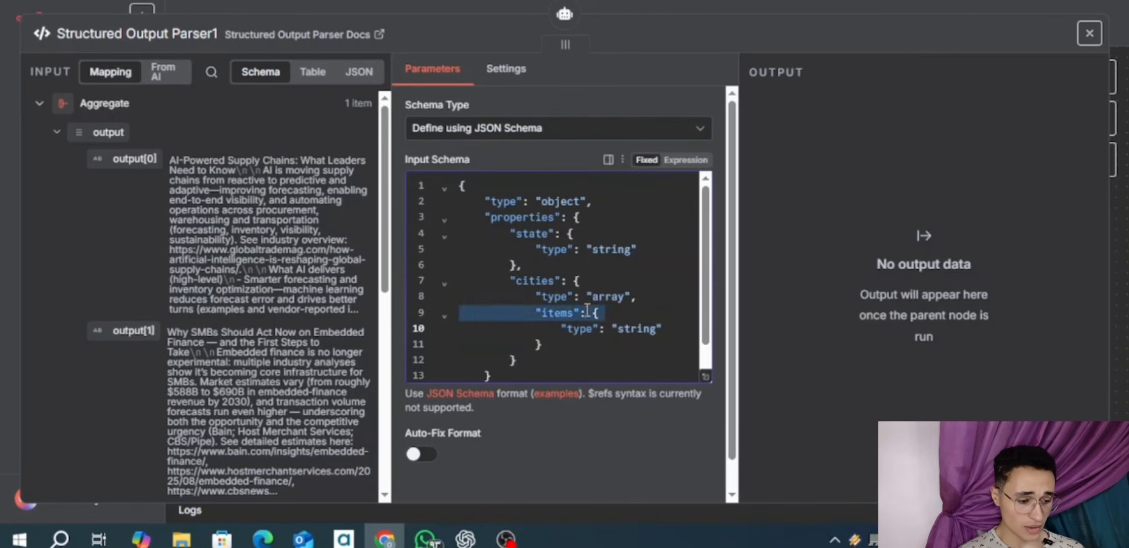
click(557, 372)
key(ctrl+a)
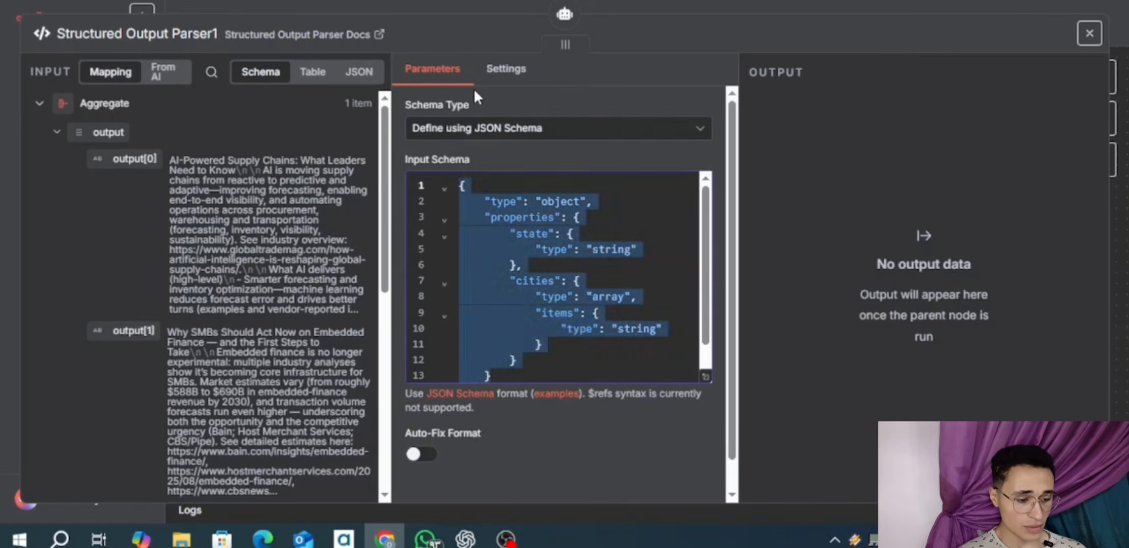
key(BackSpace)
click(519, 224)
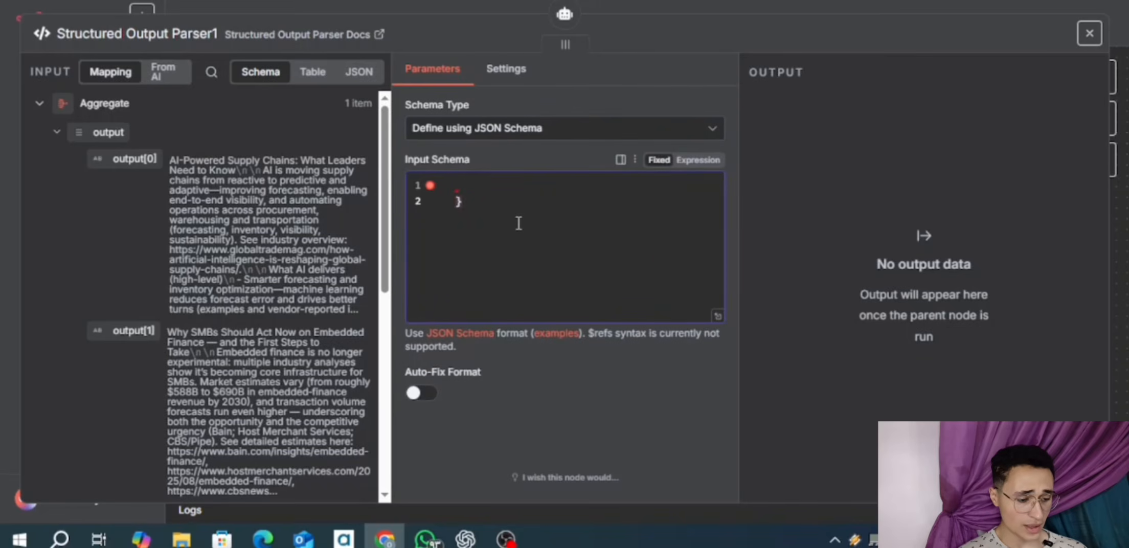
key(BackSpace)
key(BackSpace)
key(BackSpace)
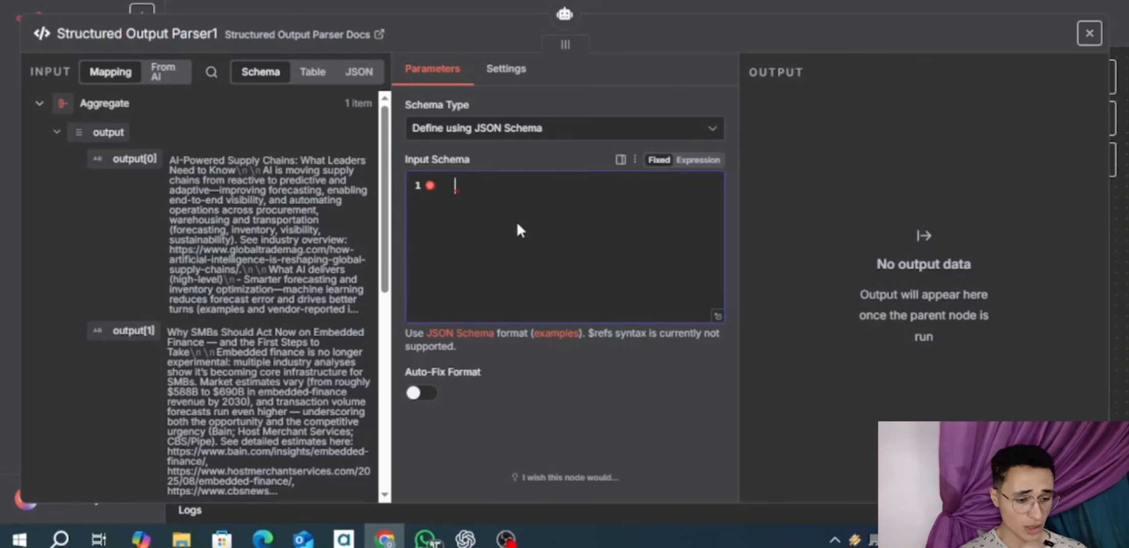
- Copy the Structure Output Parser schema from the Newsletter Automation Resource Pack document into the parser's input schema and return to the canvas
click(307, 1)
scroll(438, 225, down, 5)
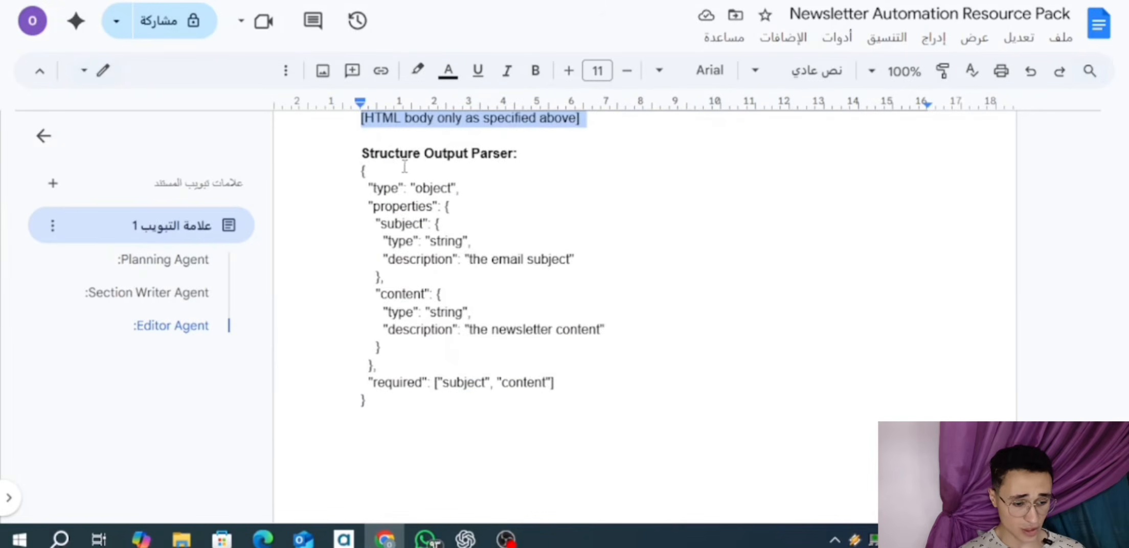
click(362, 170)
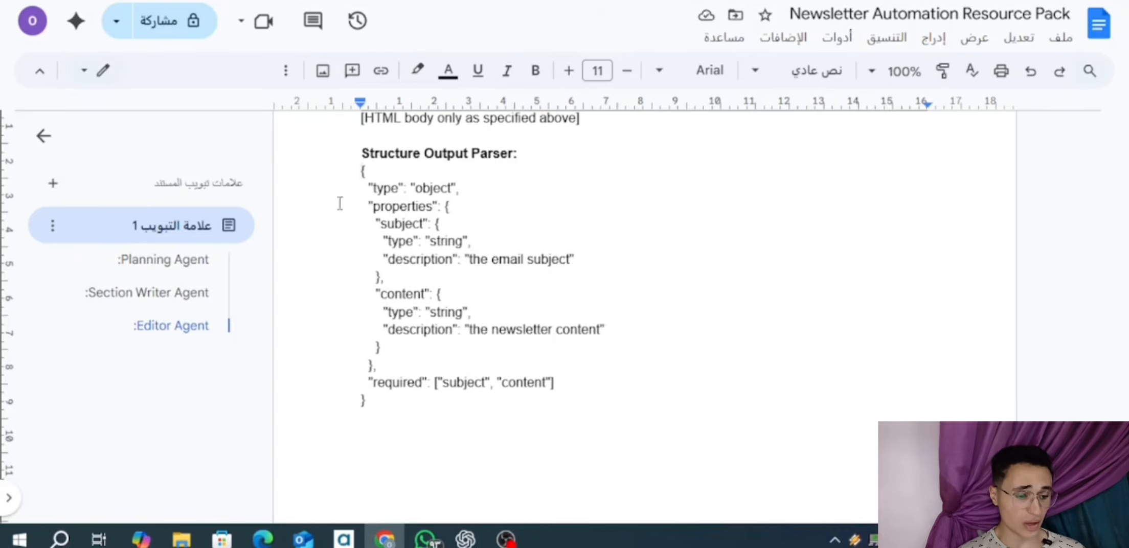
drag(361, 171, 444, 412)
key(ctrl+c)
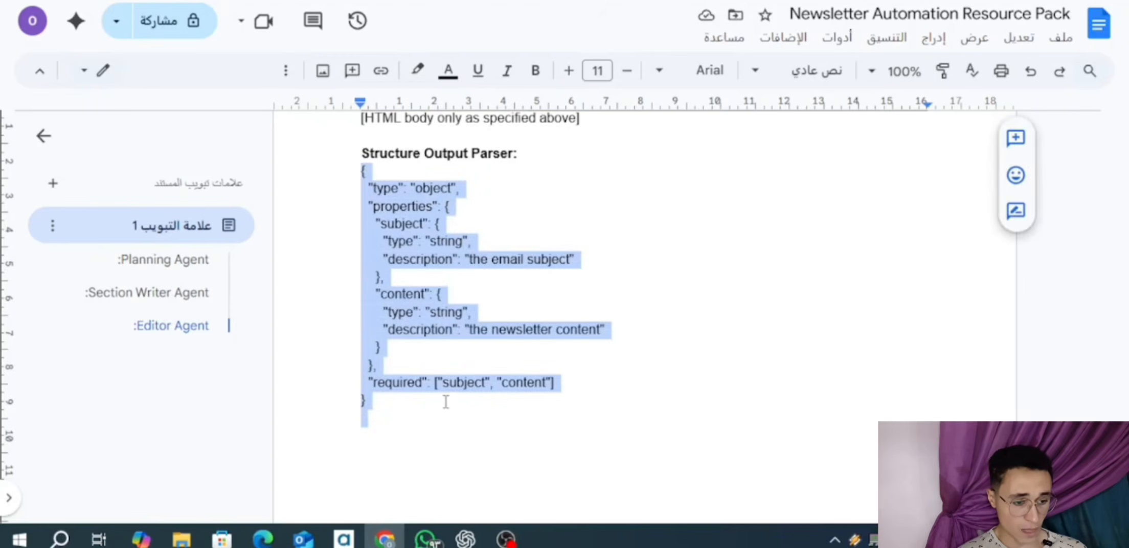
key(ctrl+Tab)
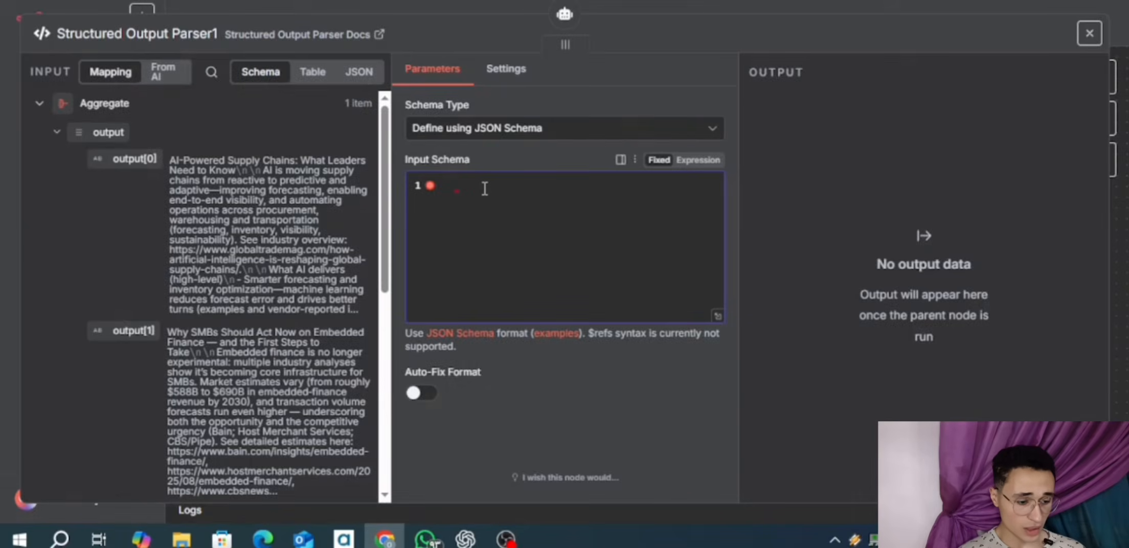
key(ctrl+v)
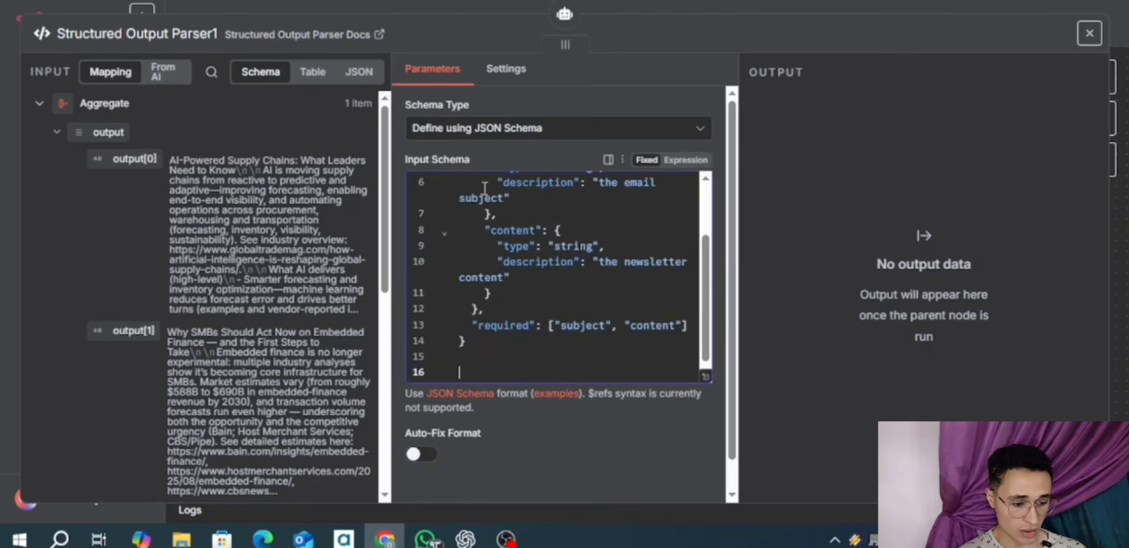
click(721, 7)
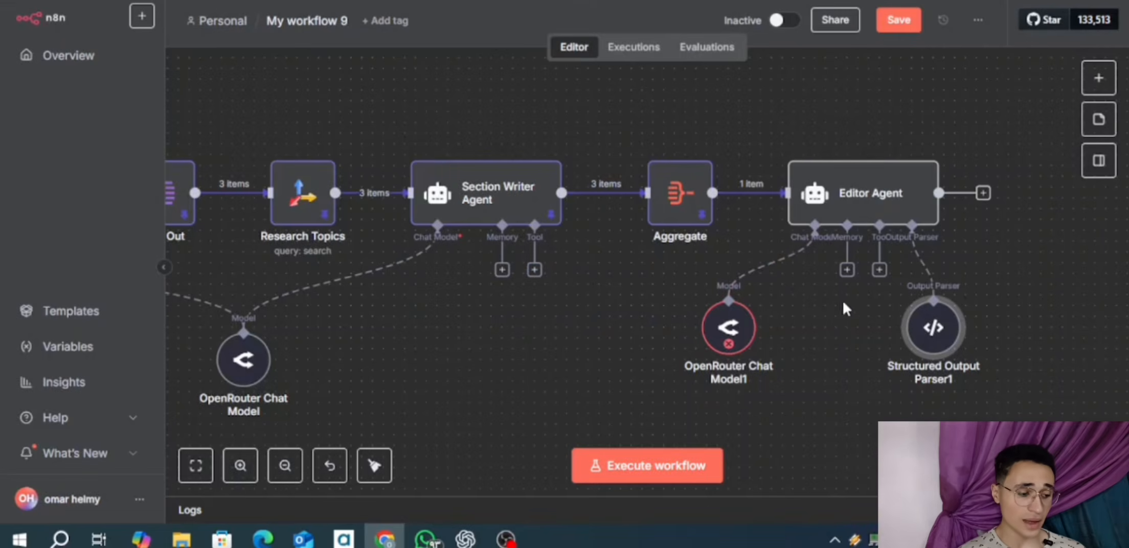
- Execute the Editor Agent, read through the generated subject and newsletter content, and close the node
double_click(868, 195)
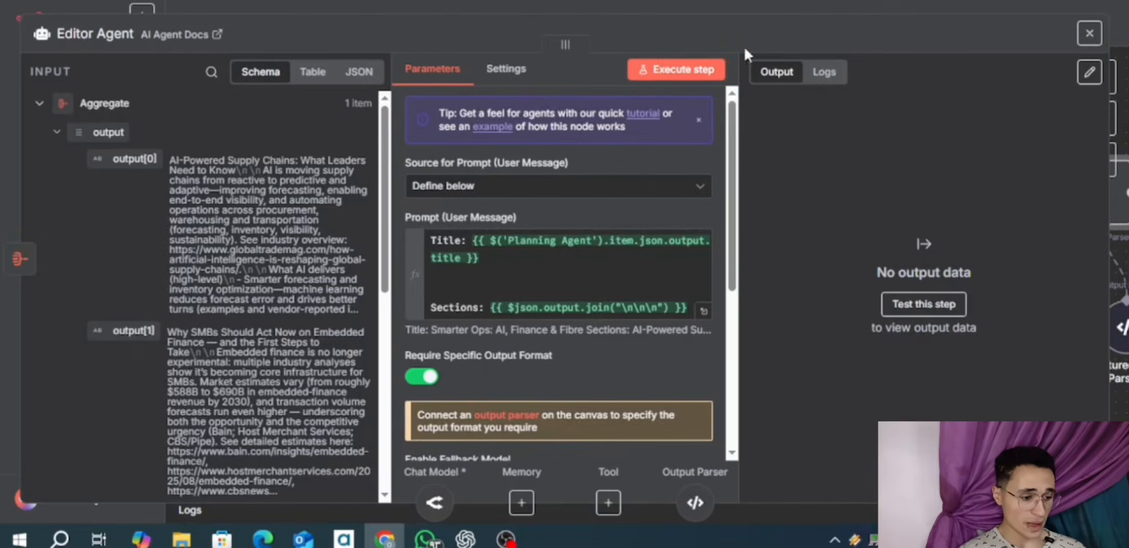
click(676, 73)
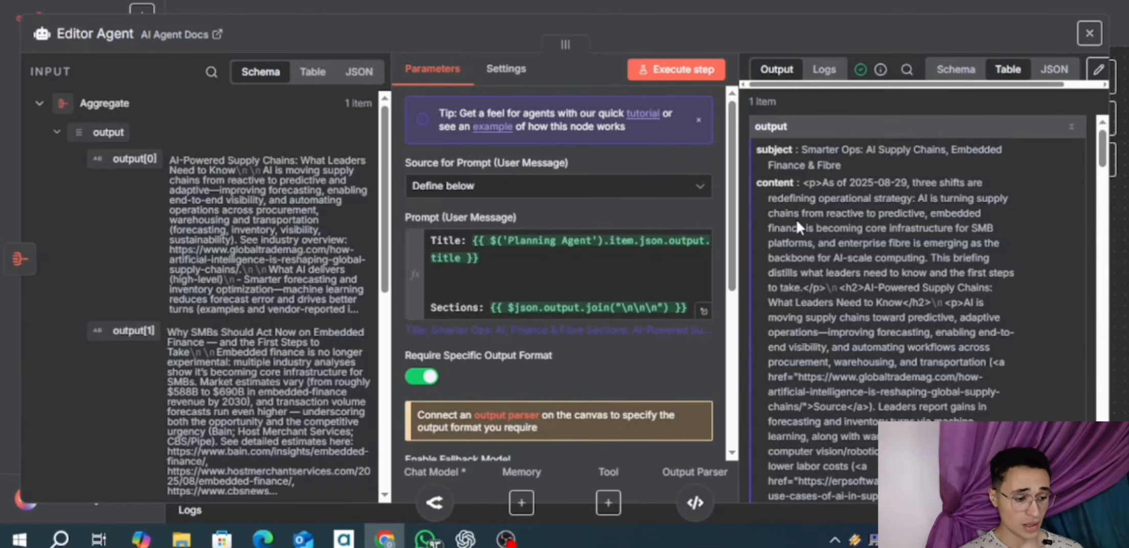
scroll(796, 220, down, 5)
scroll(796, 219, down, 15)
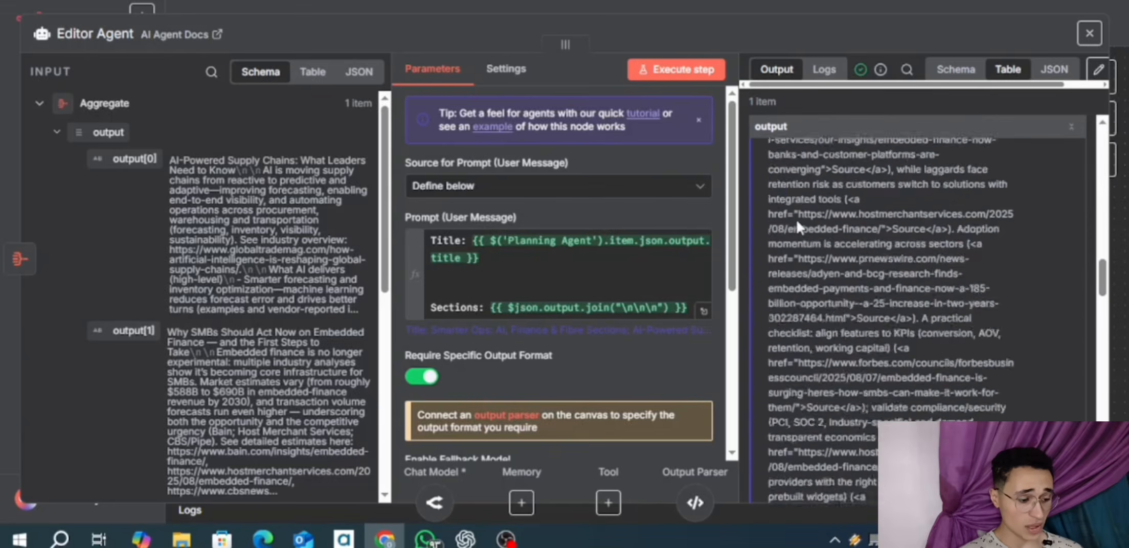
scroll(796, 219, down, 3)
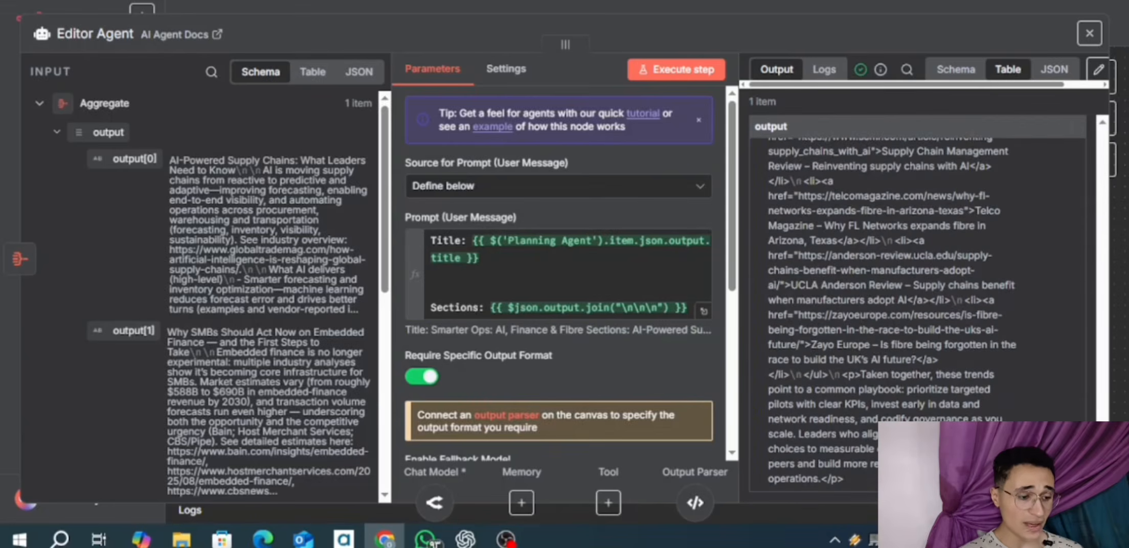
click(705, 7)
- Pin the Editor Agent's output data on the canvas
scroll(695, 246, right, 3)
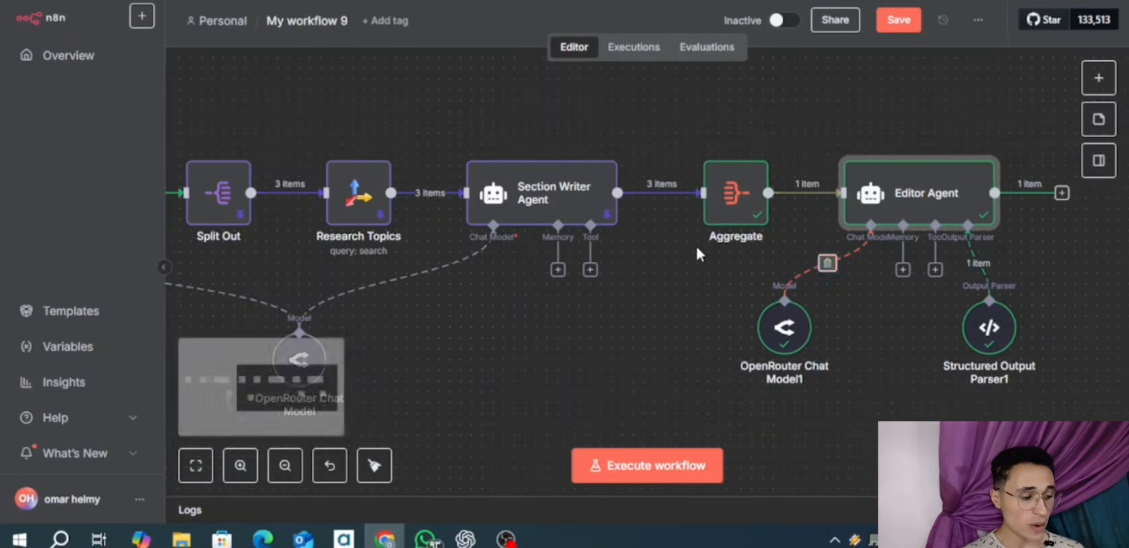
scroll(688, 245, right, 5)
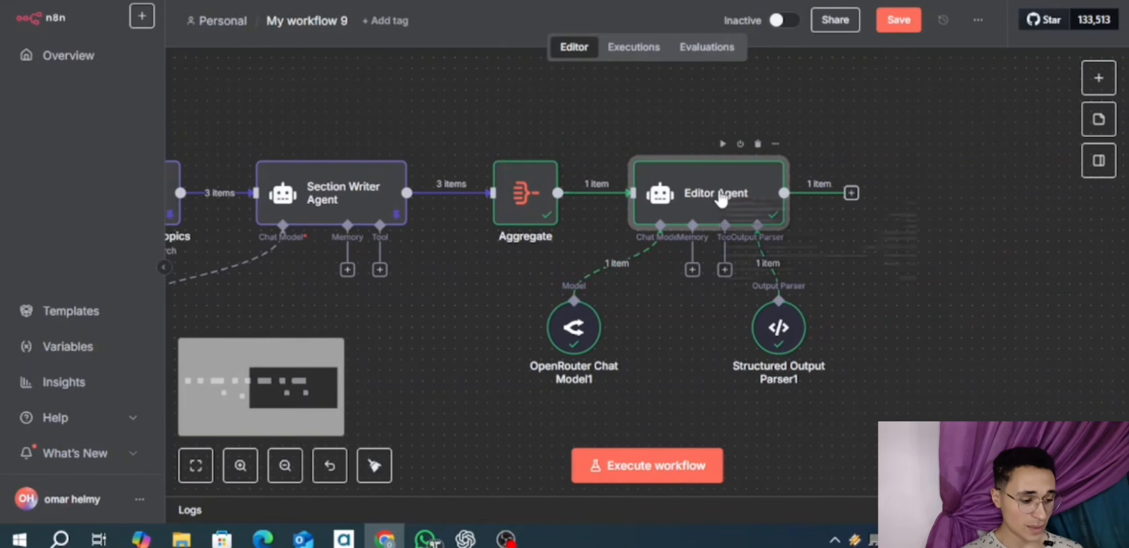
right_click(722, 200)
click(824, 316)
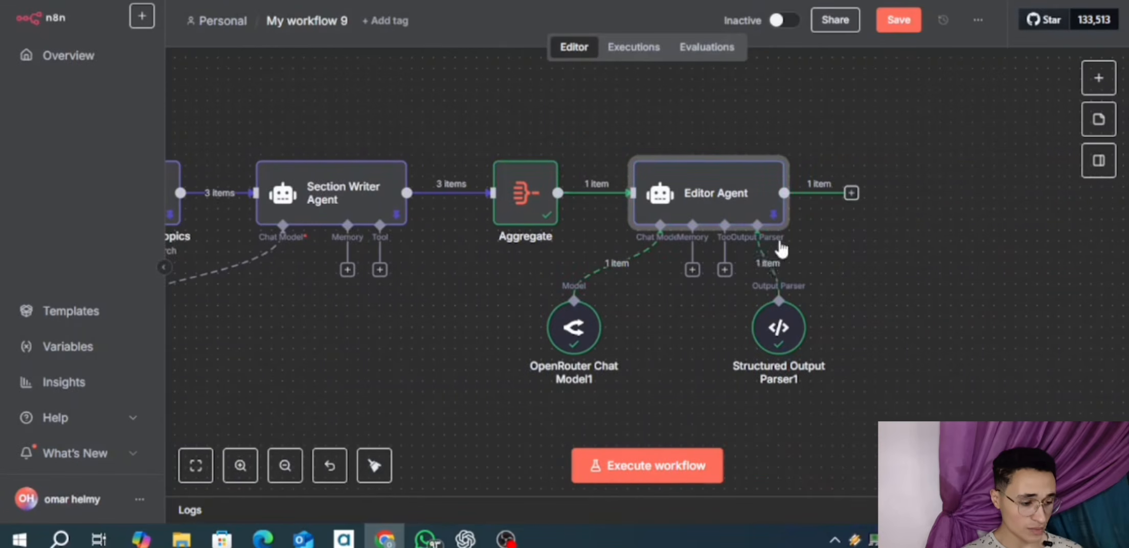
- Add a Gmail node with the Create a draft action after the Editor Agent
click(851, 193)
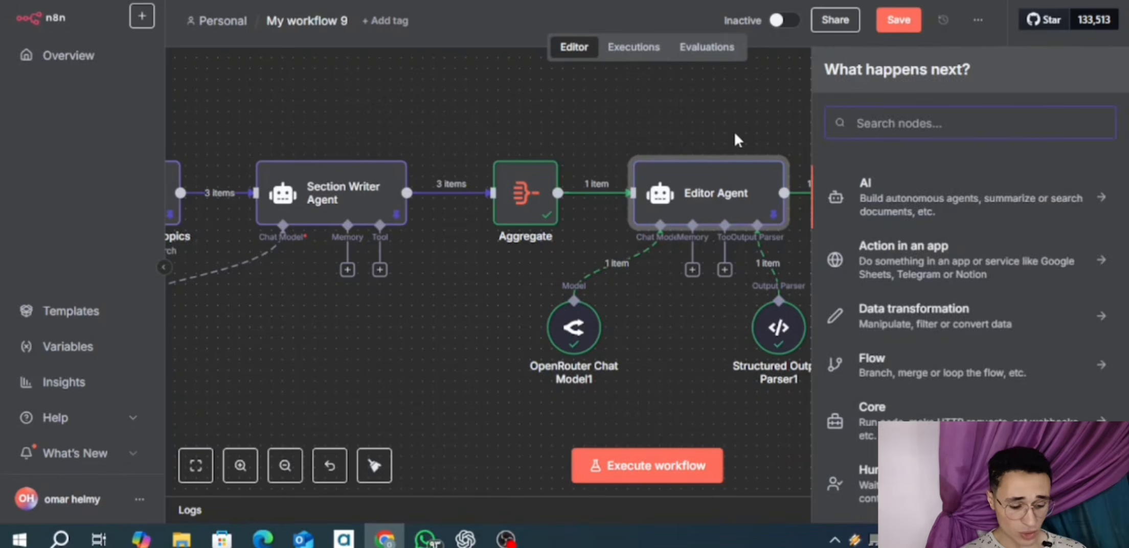
text(gma)
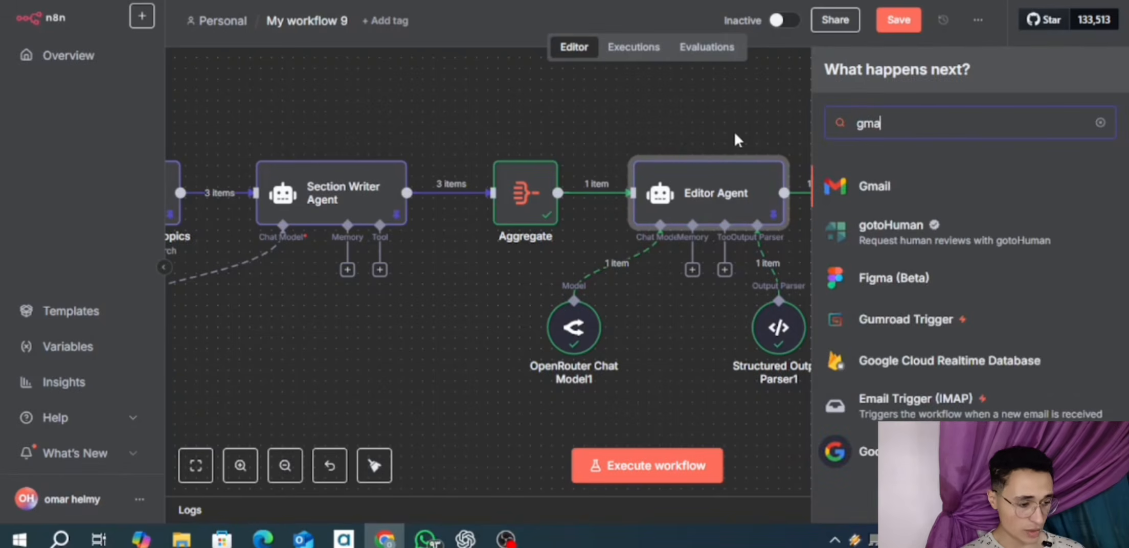
click(937, 194)
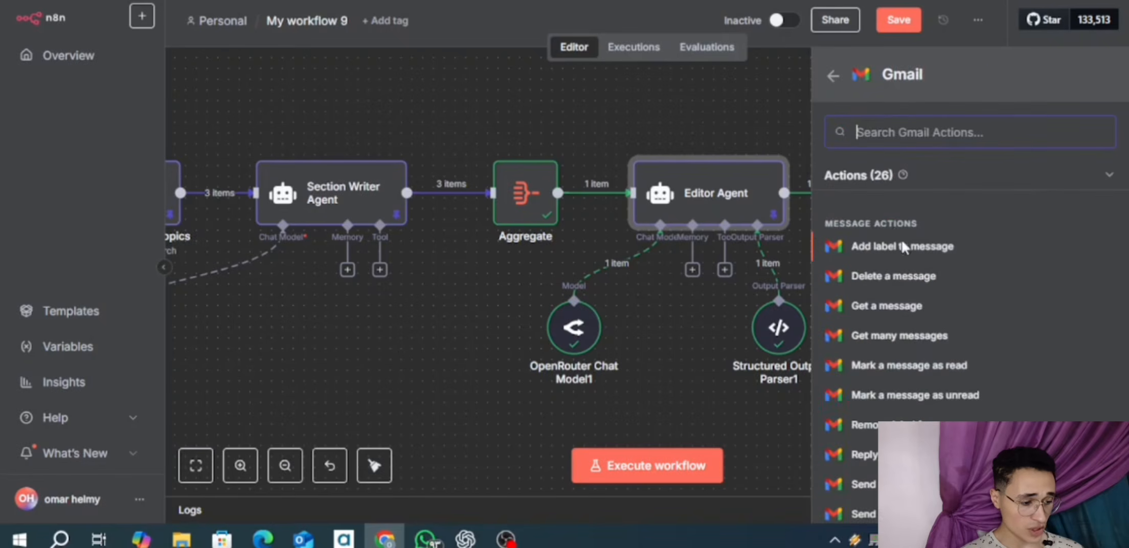
scroll(922, 364, down, 5)
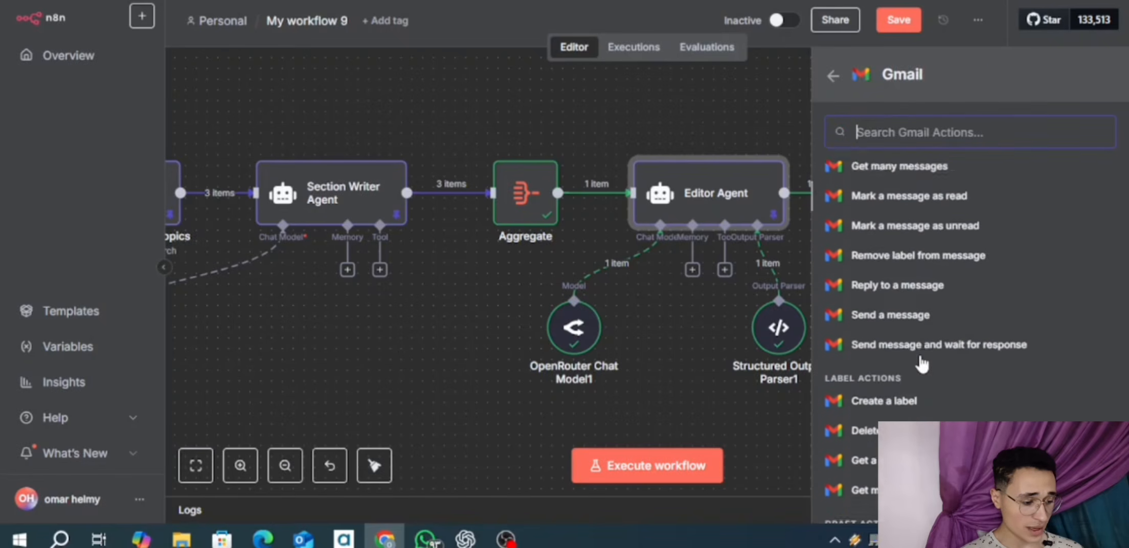
scroll(926, 417, down, 2)
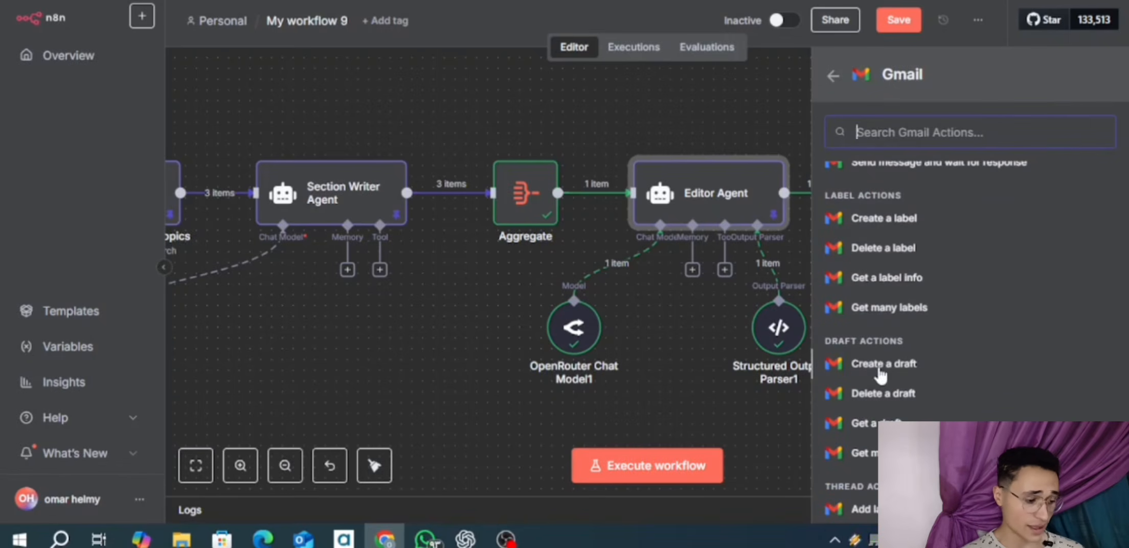
click(822, 358)
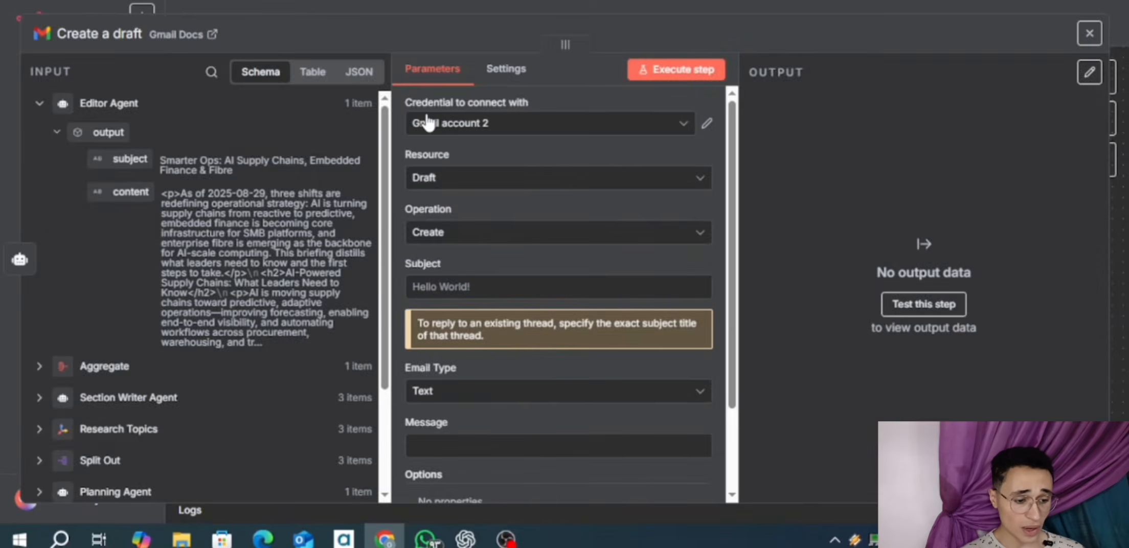
- Check the Gmail credentials available to the draft node, keep the current one, and return to the canvas
click(479, 128)
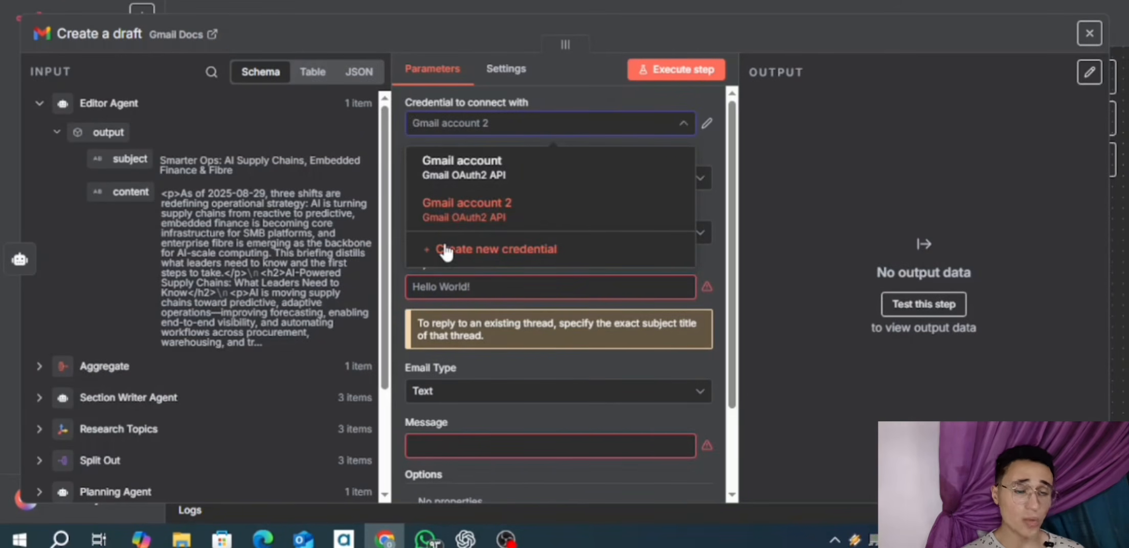
click(836, 199)
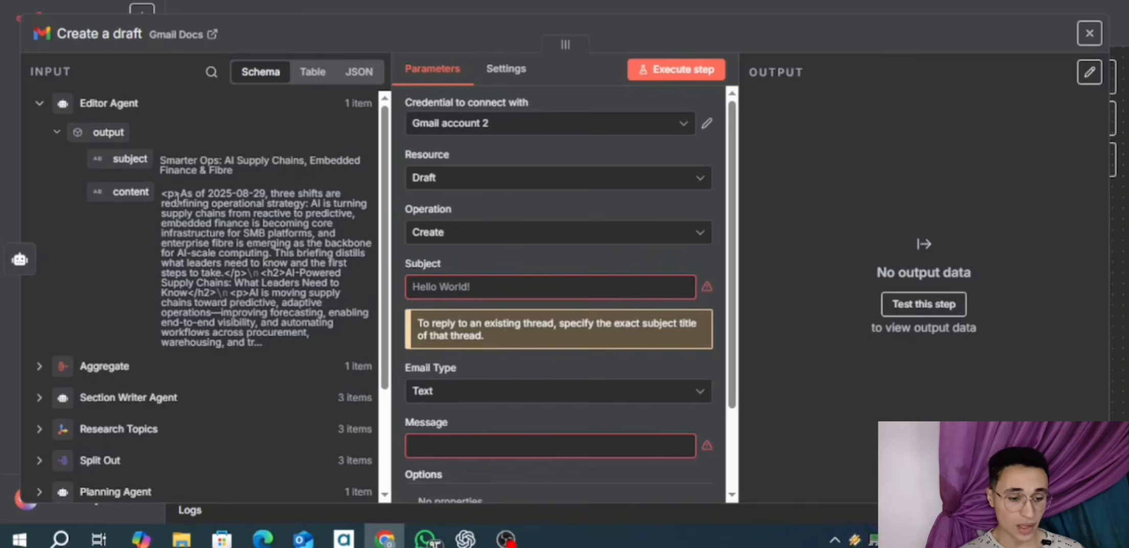
click(297, 6)
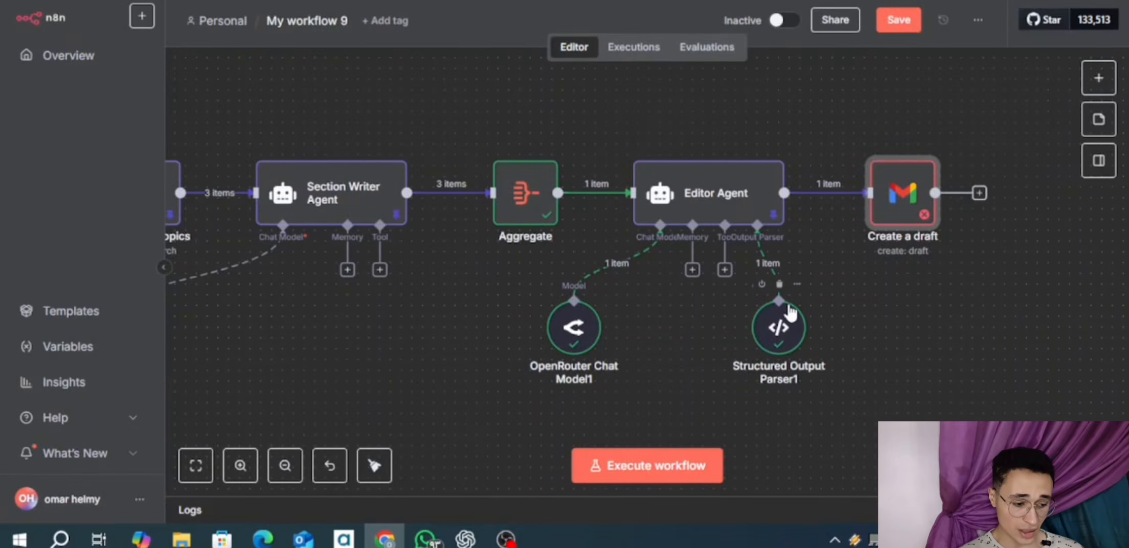
- Review the subject and content fields in the Editor Agent's Structured Output Parser schema and close the node
double_click(780, 331)
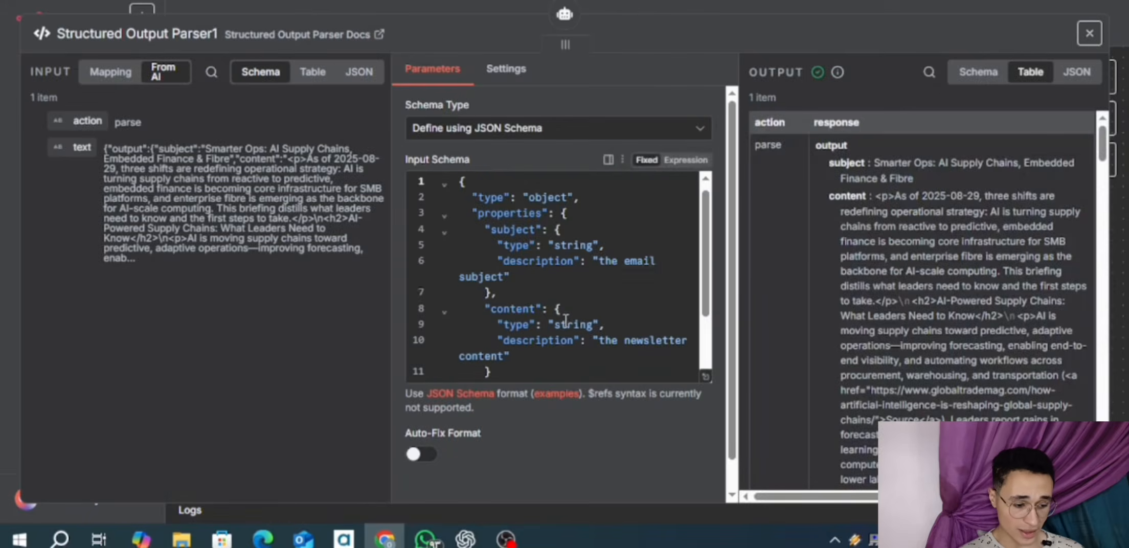
scroll(564, 323, down, 2)
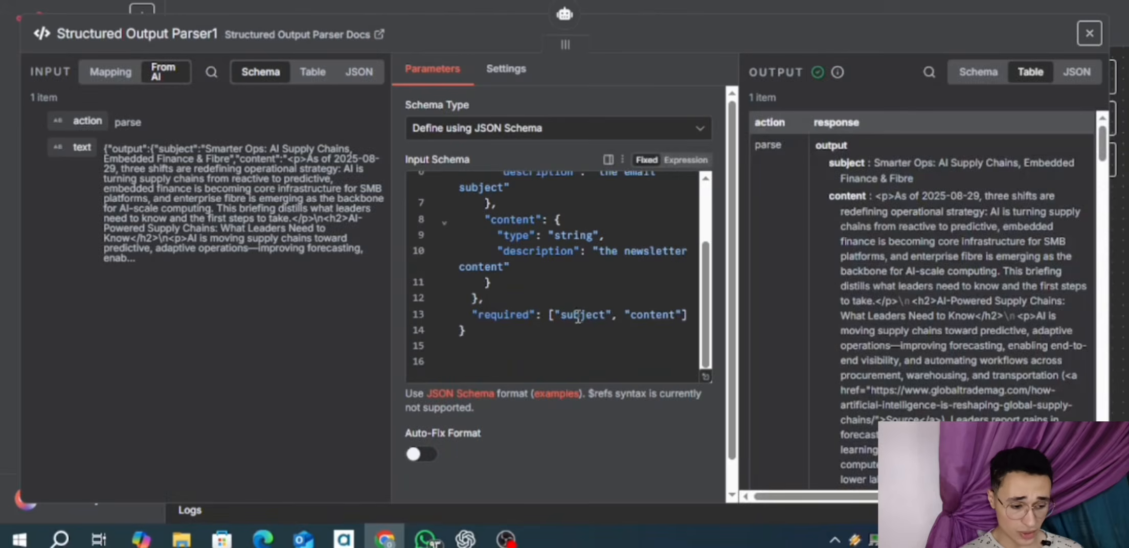
click(659, 5)
- In the Create a draft node, map the Editor Agent's output subject to Subject and its output content to Message
click(915, 206)
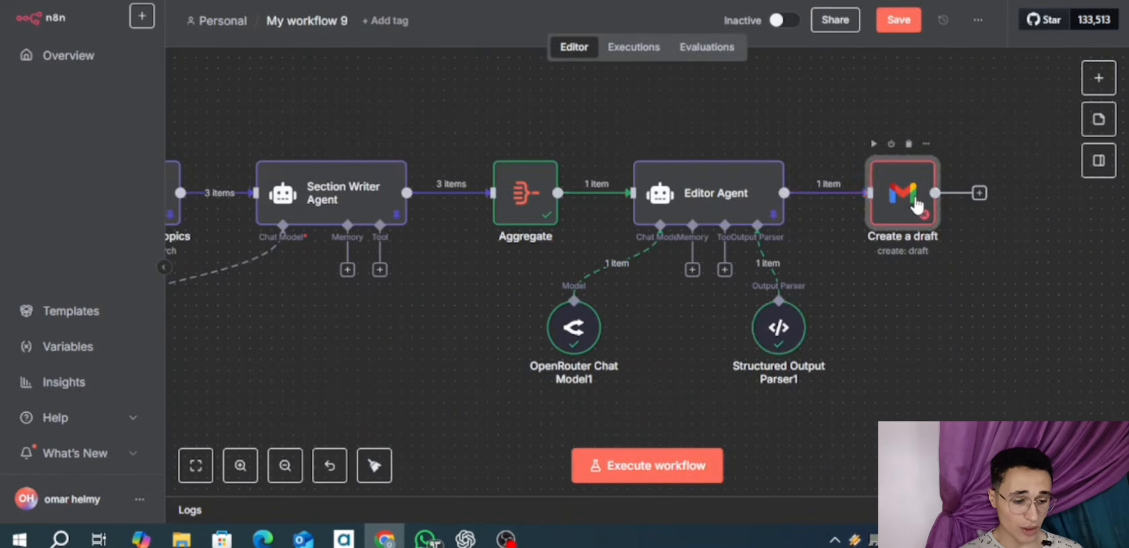
double_click(915, 206)
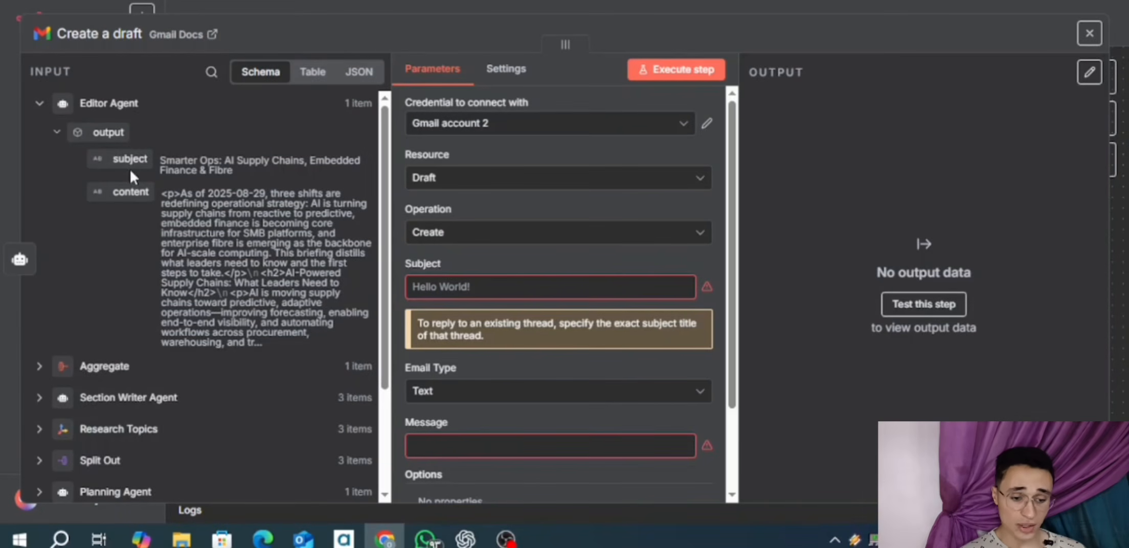
drag(129, 163, 418, 278)
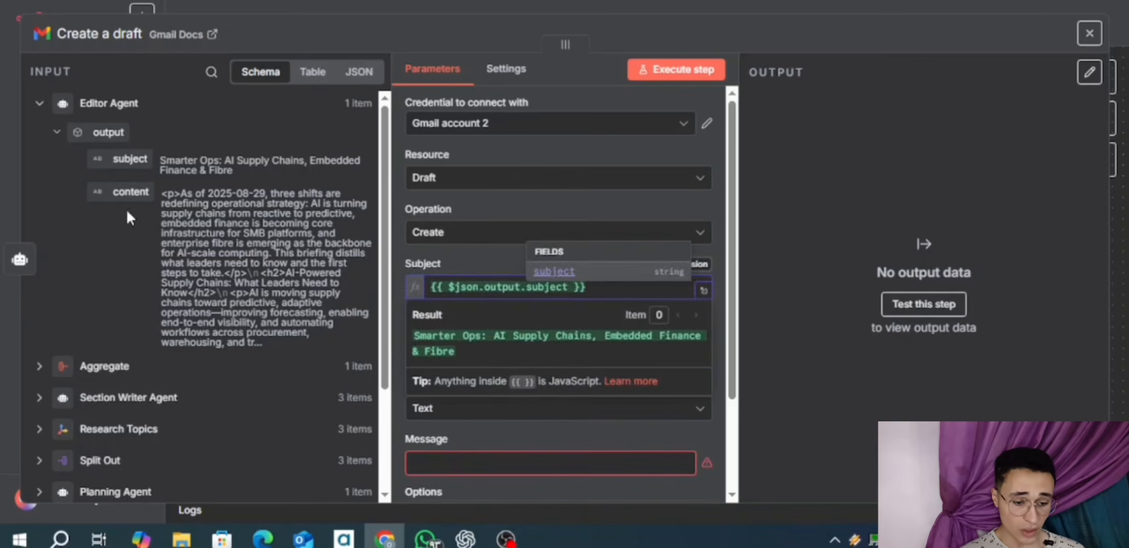
drag(125, 193, 448, 467)
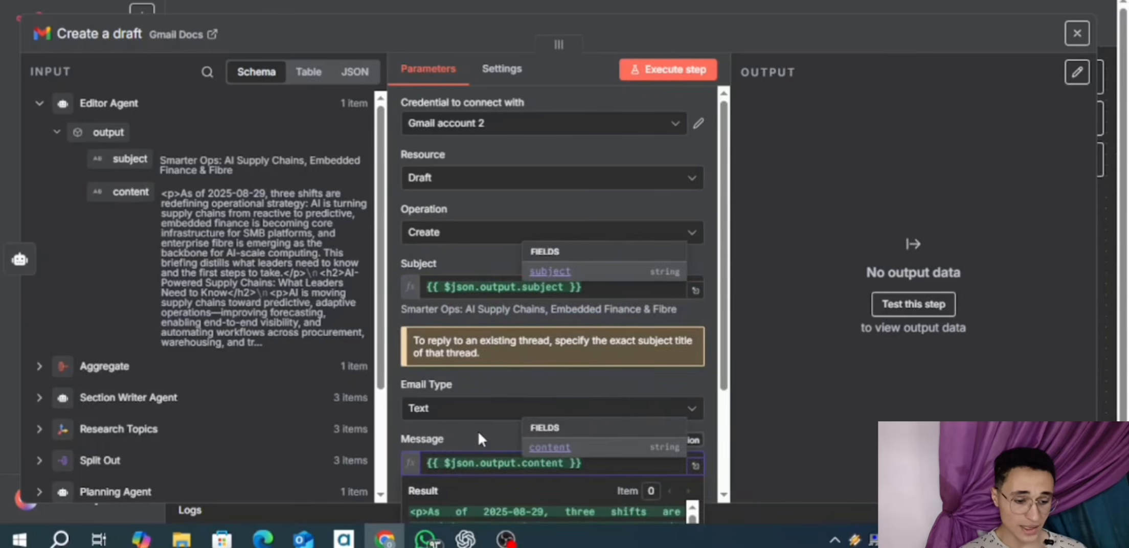
- Set the draft's Email Type to HTML and execute the Gmail node
scroll(478, 432, down, 2)
scroll(479, 433, down, 1)
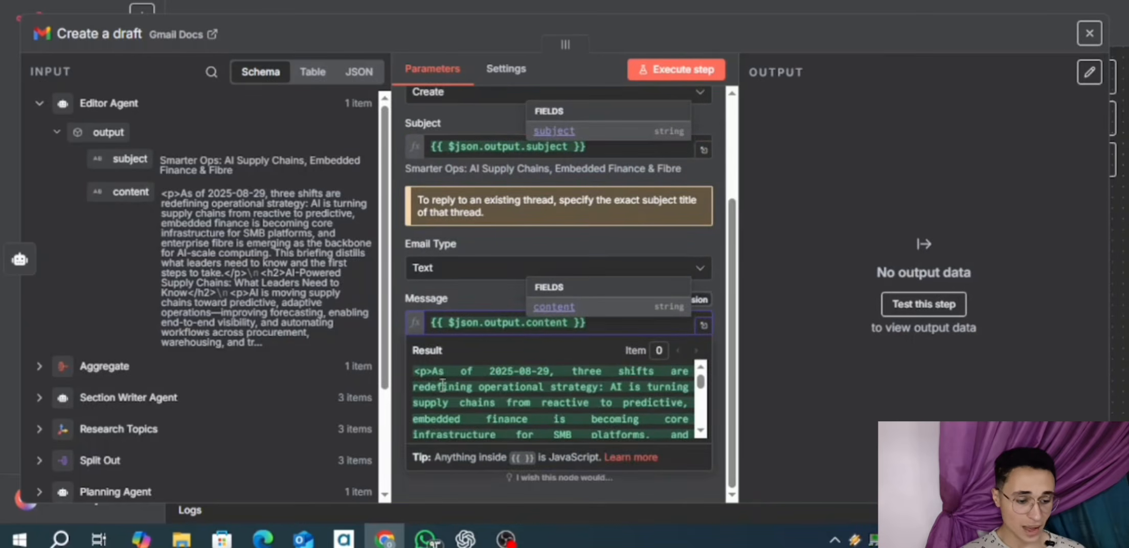
click(462, 275)
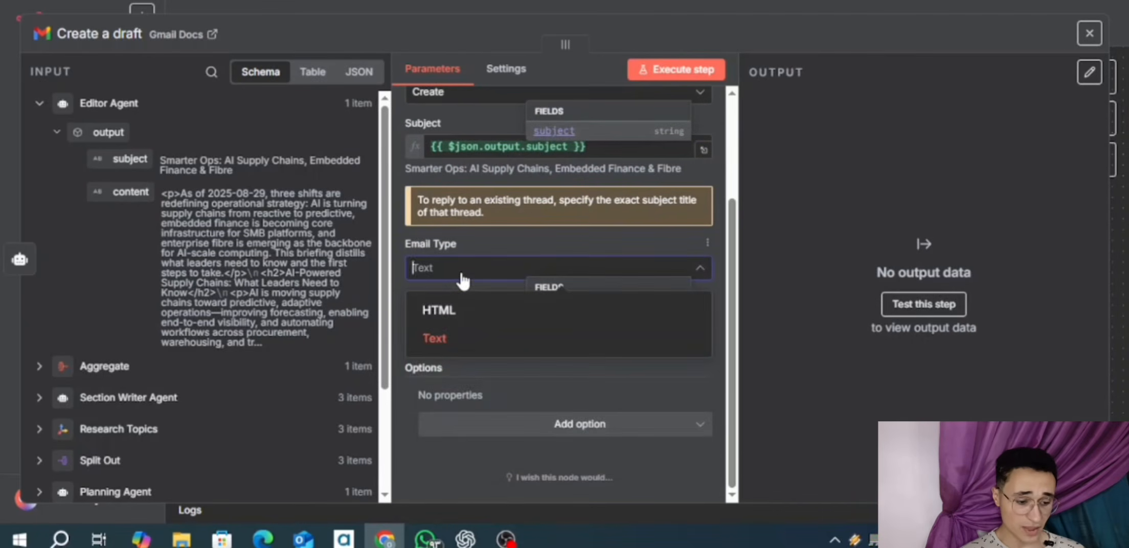
click(464, 316)
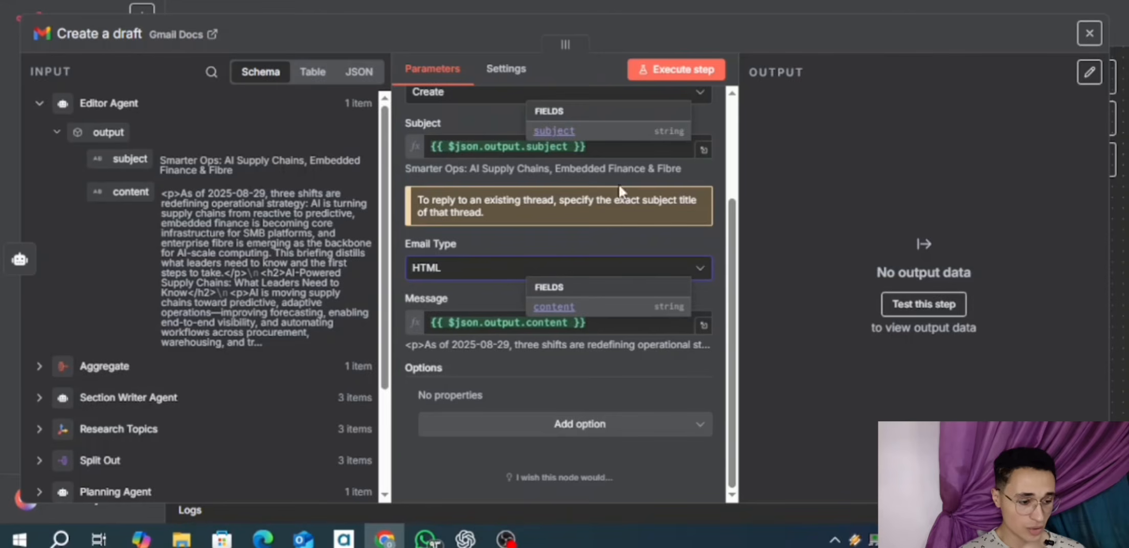
click(688, 70)
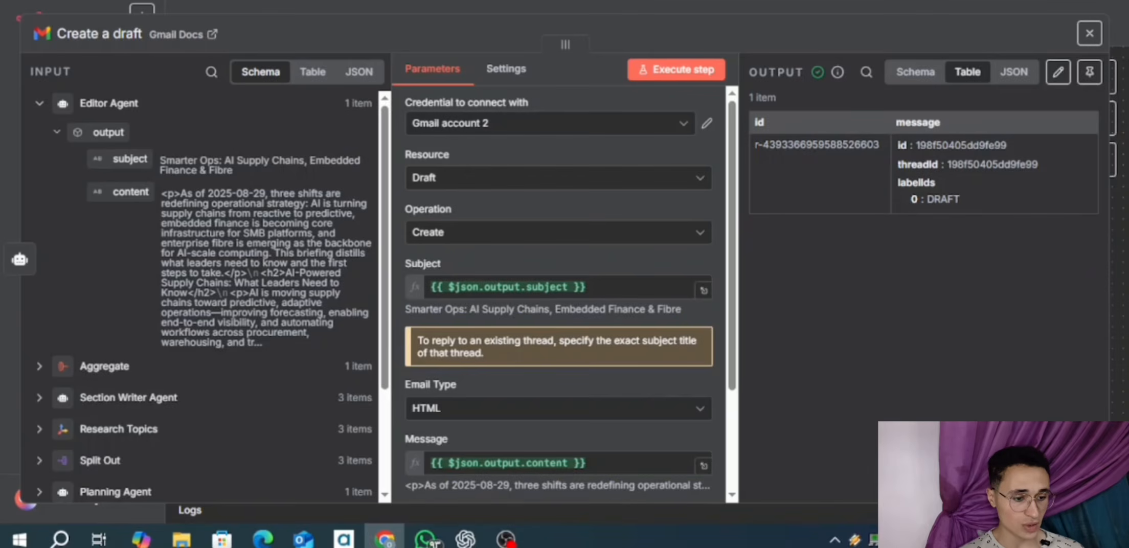
- Switch to Gmail, refresh the drafts folder, and open the "Smarter Ops: AI Supply Chains, Embedded Finance & Fibre" draft in full-screen view
click(613, 1)
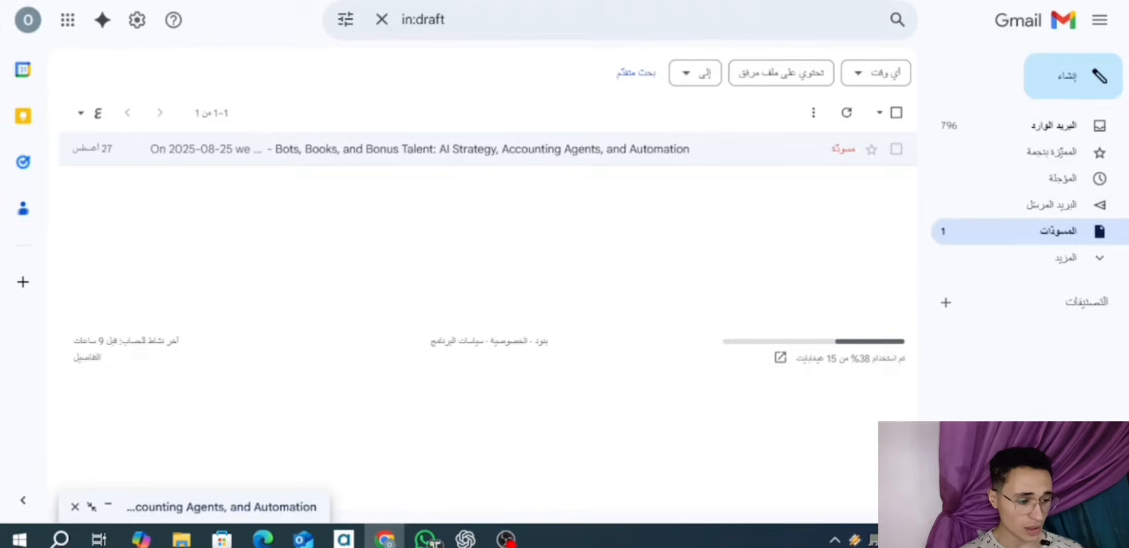
click(1020, 237)
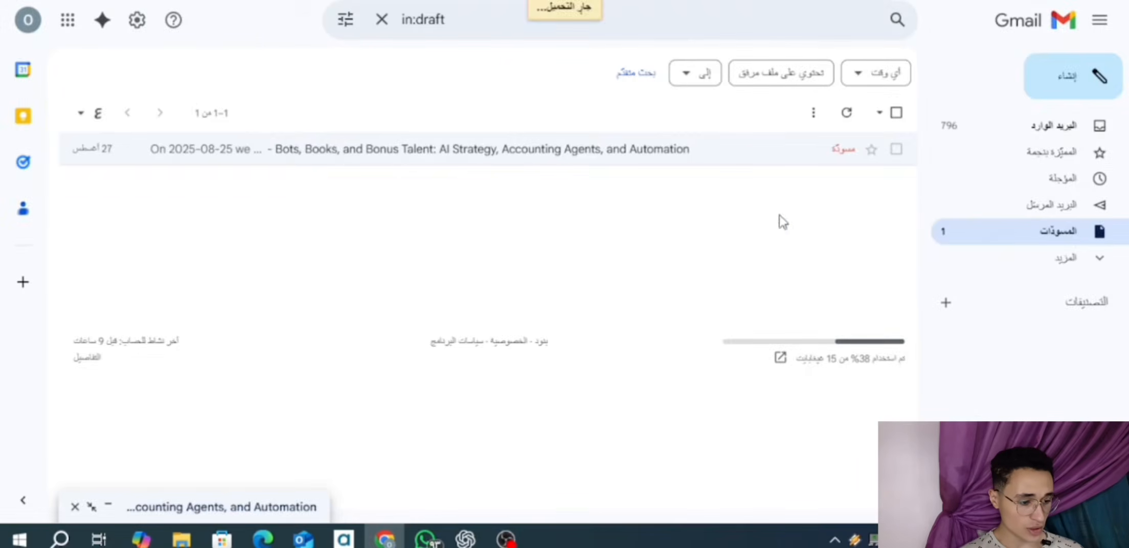
click(683, 161)
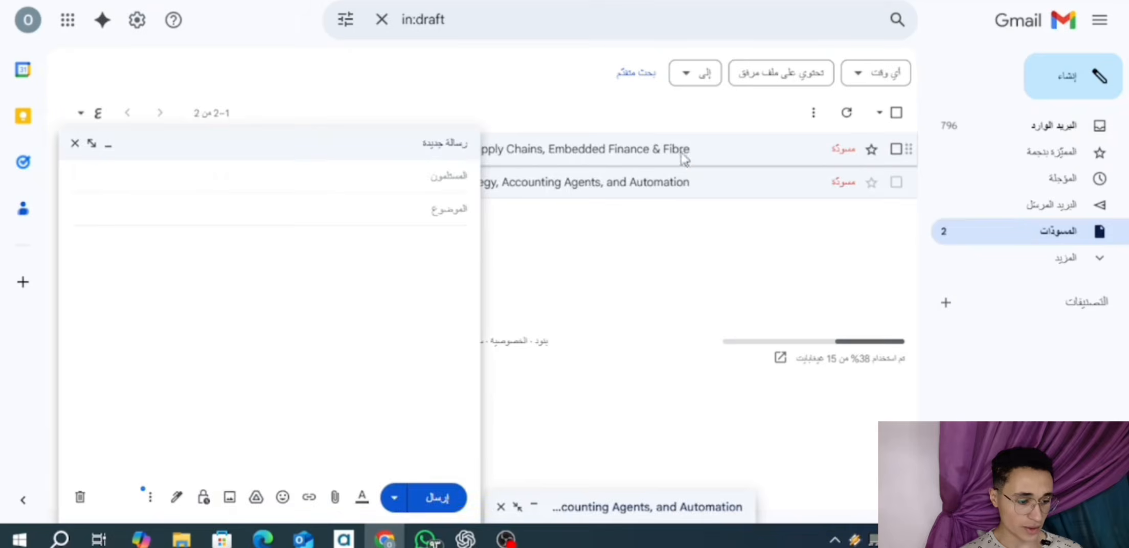
click(91, 143)
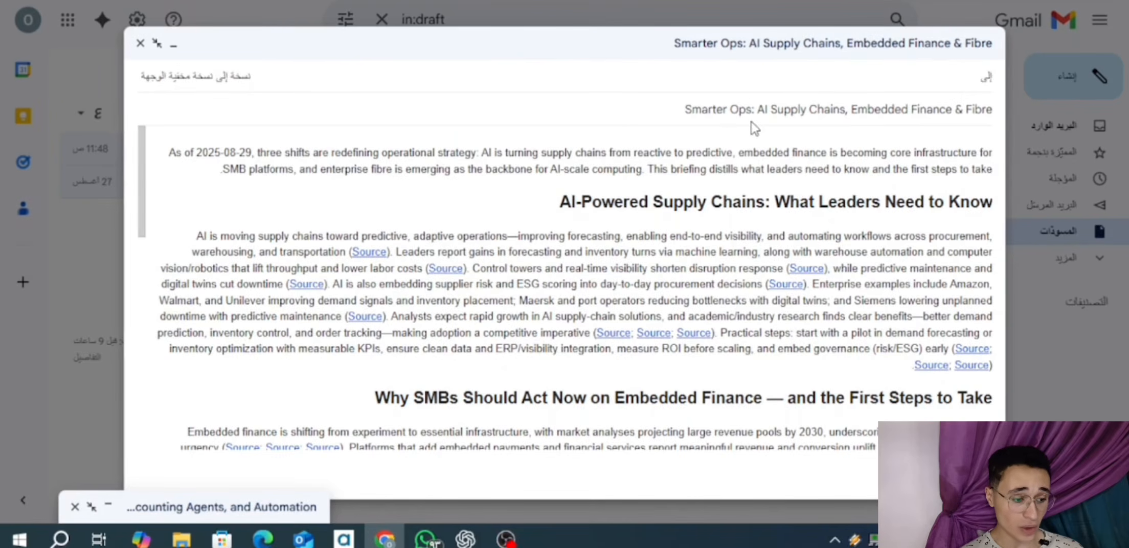
- Read through the newsletter draft, checking its intro, section headings, inline source links, Sources list and closing paragraph
click(703, 182)
scroll(702, 189, down, 1)
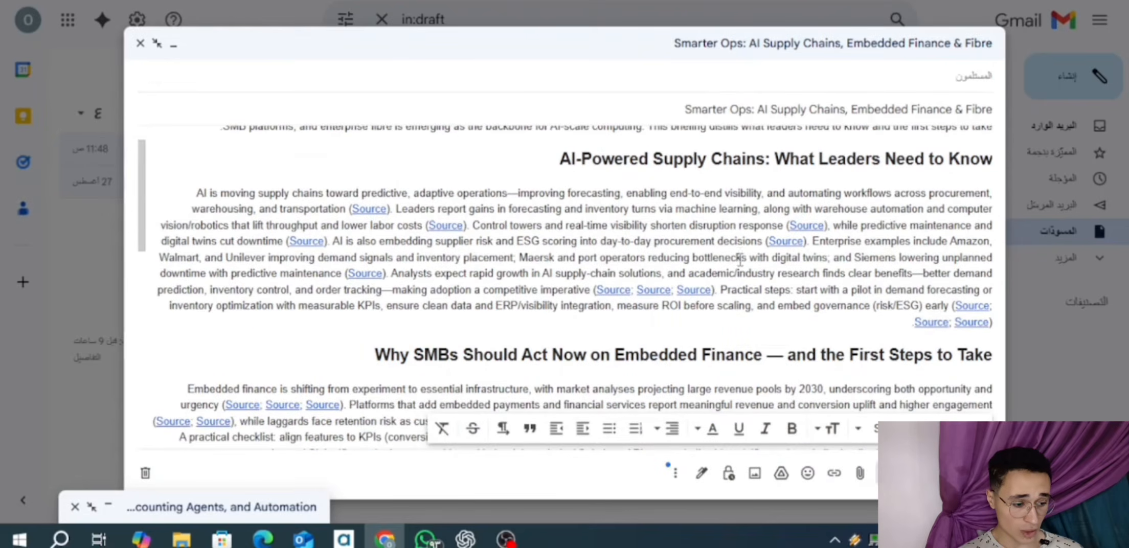
scroll(691, 262, down, 4)
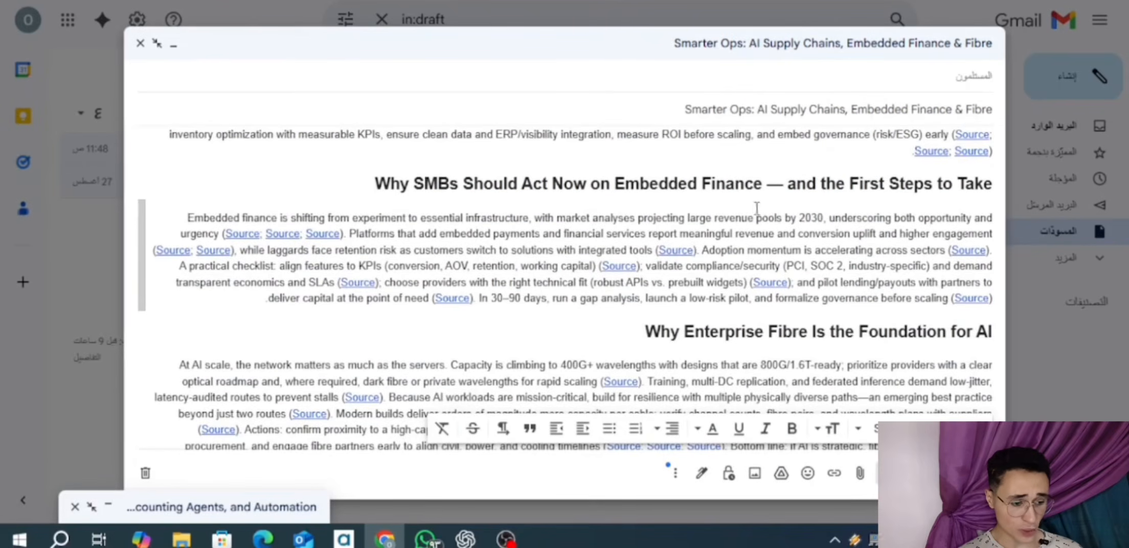
scroll(756, 209, down, 3)
scroll(756, 209, down, 1)
scroll(757, 290, down, 4)
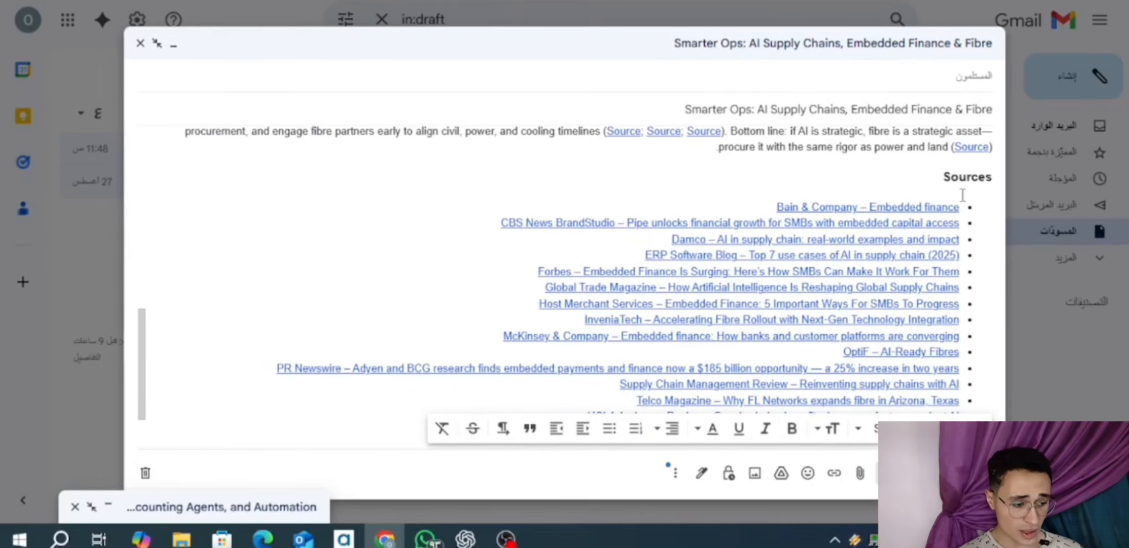
scroll(813, 251, down, 2)
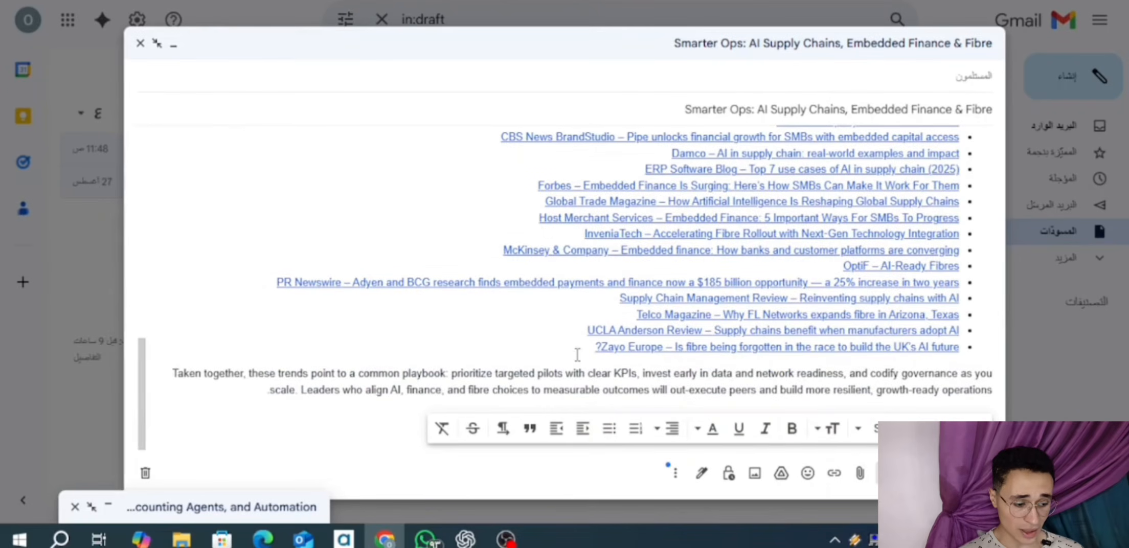
scroll(578, 355, up, 10)
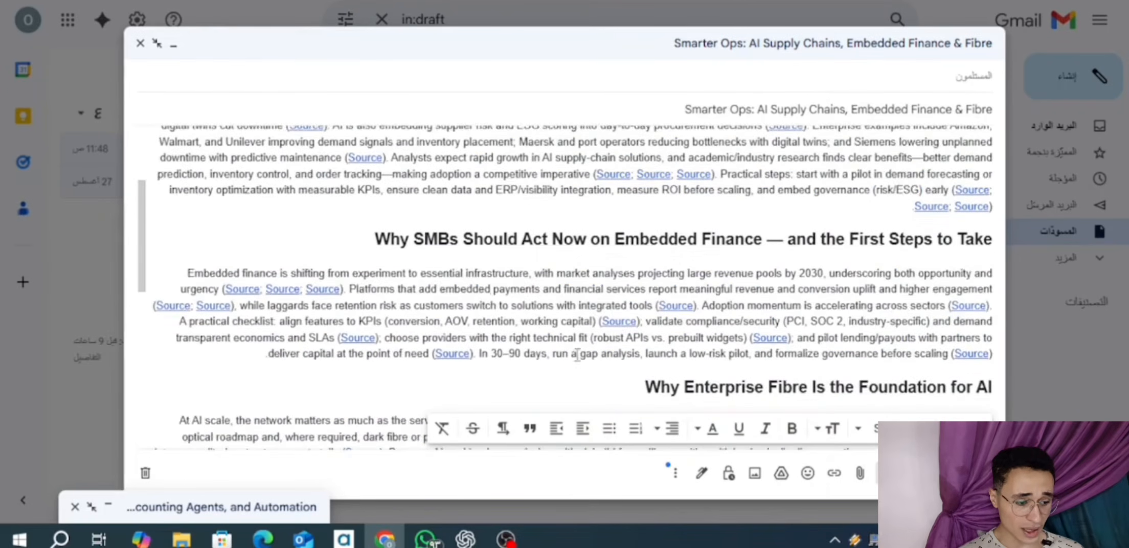
scroll(545, 304, up, 3)
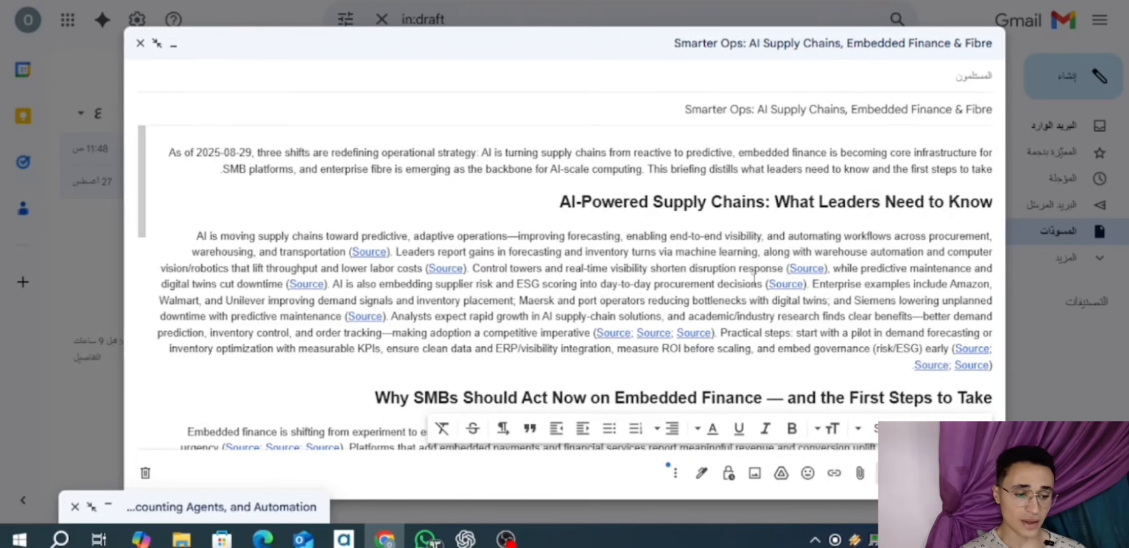
scroll(673, 246, down, 1)
scroll(673, 247, down, 3)
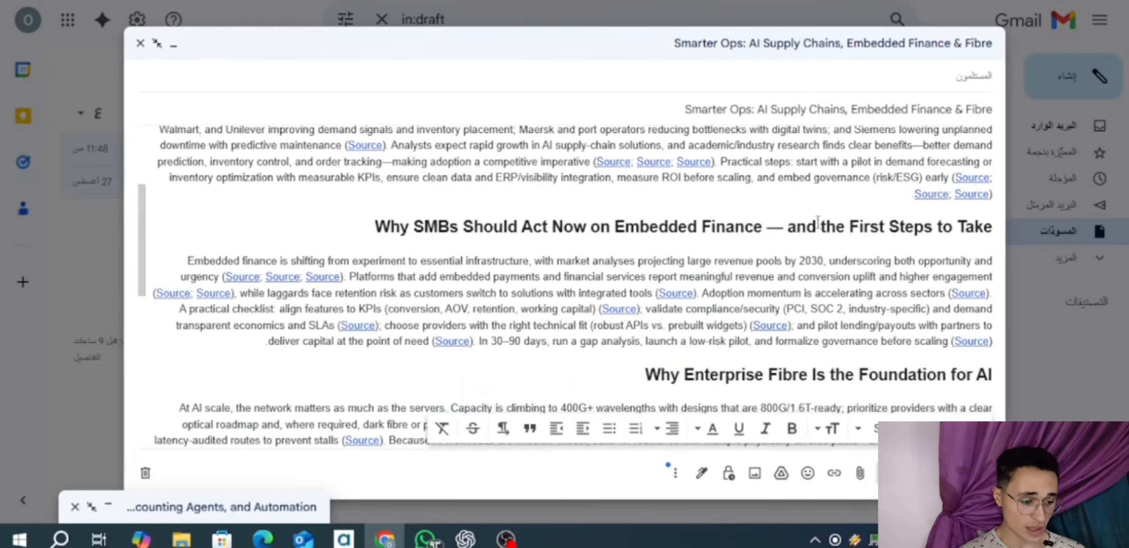
scroll(751, 300, down, 8)
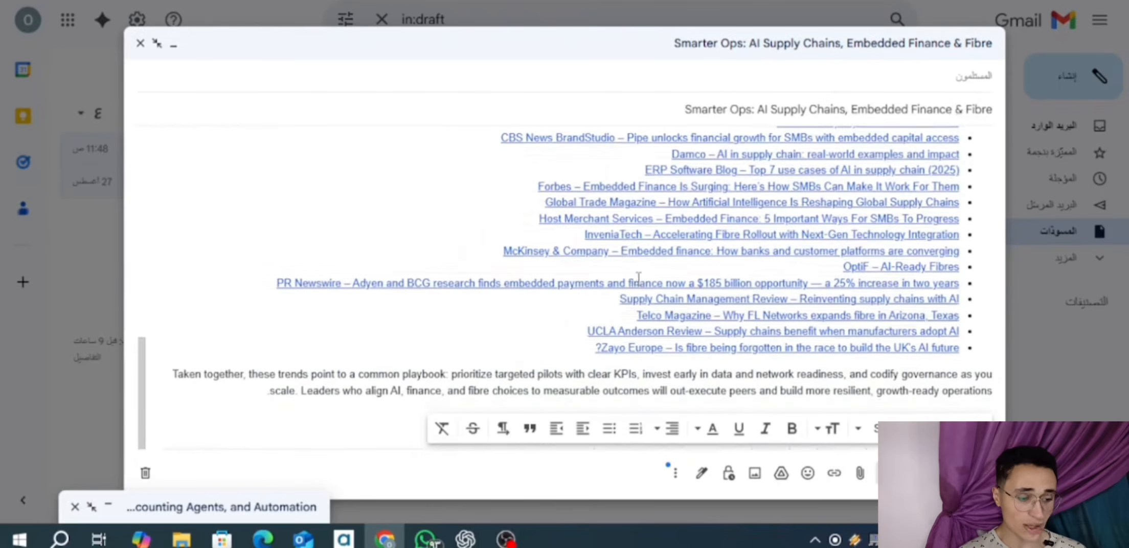
scroll(638, 277, up, 15)
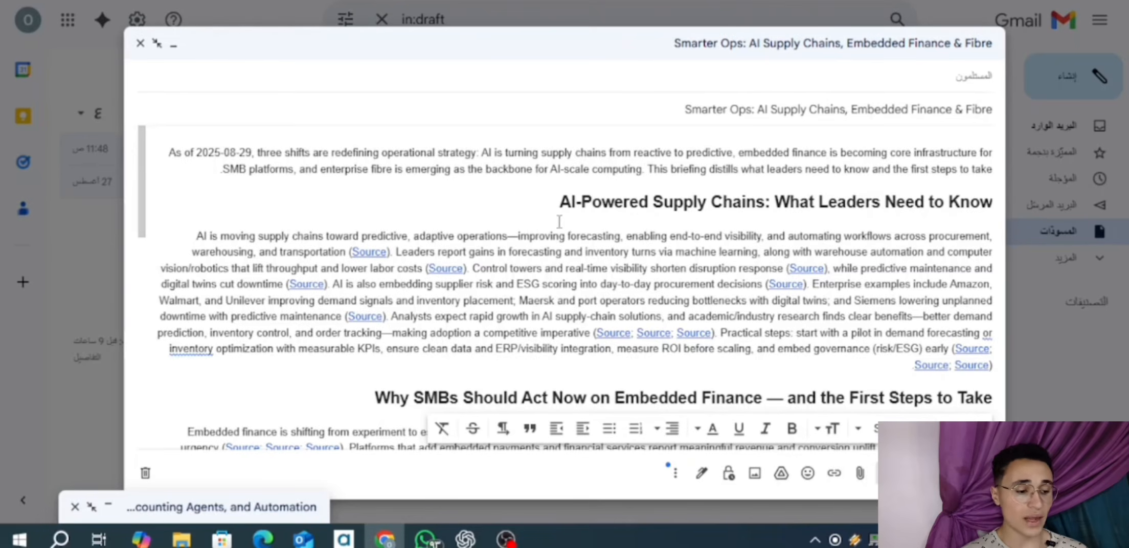
scroll(610, 226, down, 2)
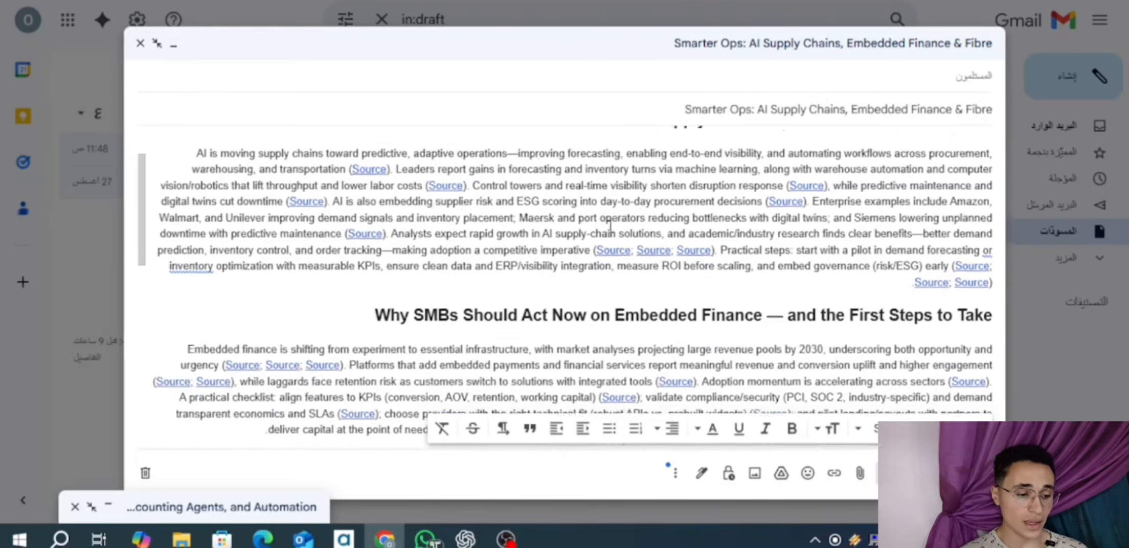
scroll(609, 226, down, 4)
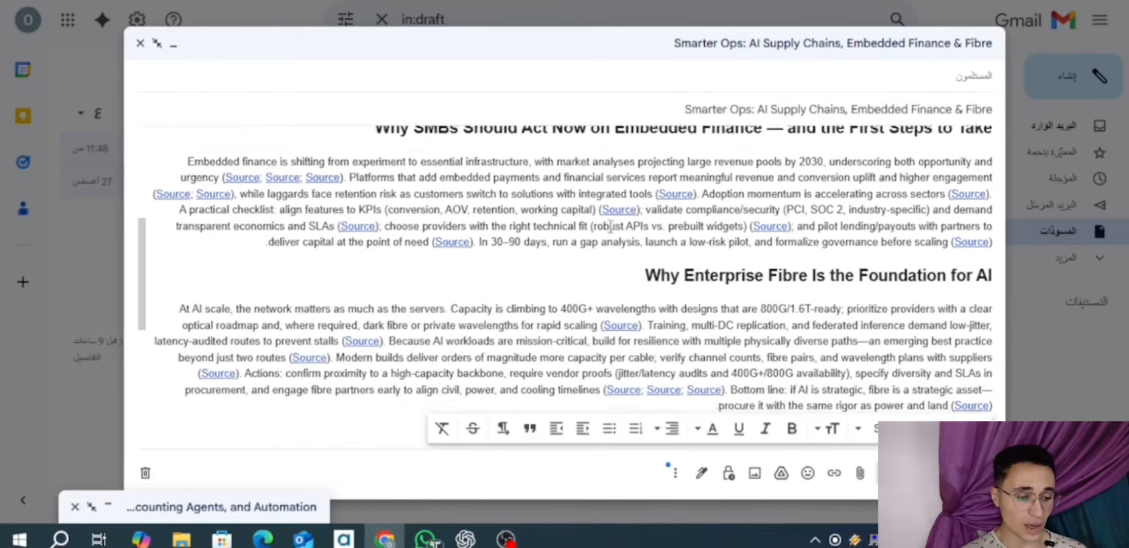
scroll(610, 226, down, 2)
scroll(610, 227, up, 5)
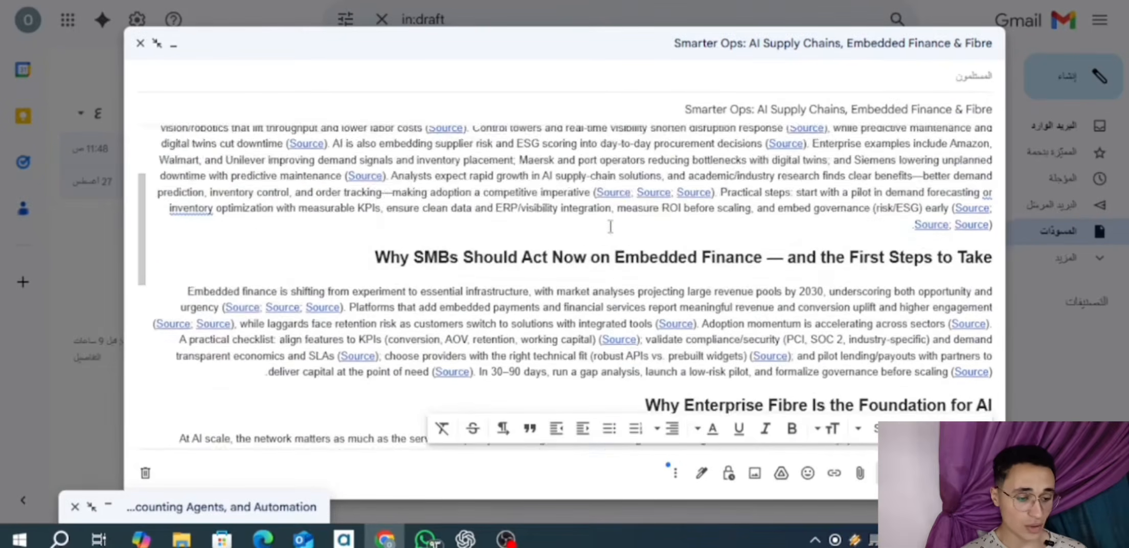
- Follow the Source link after "procurement decisions", skim the Global Trade article, and return to the draft to examine its Sources list
click(780, 147)
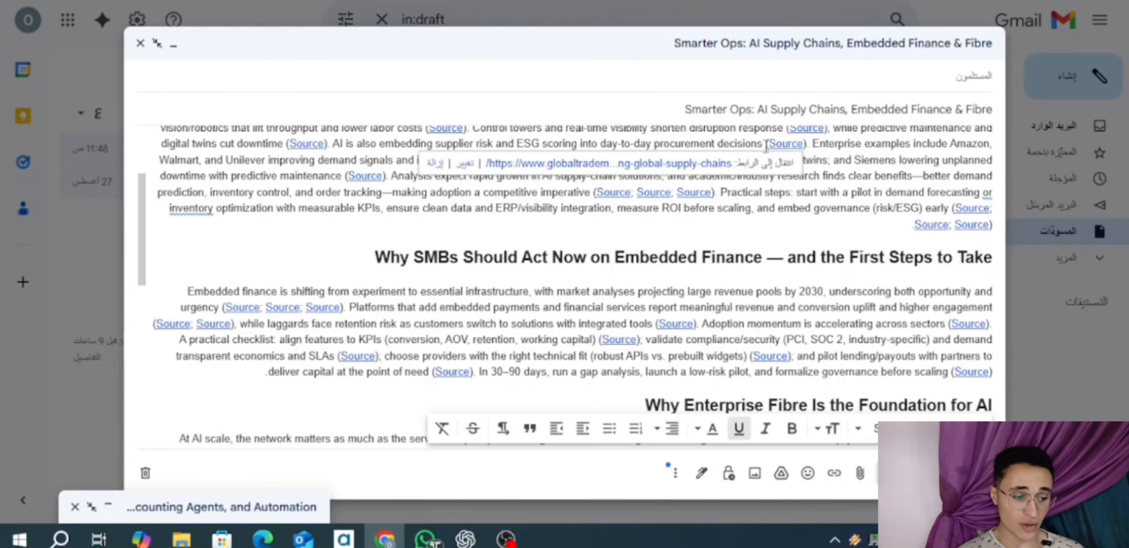
click(640, 162)
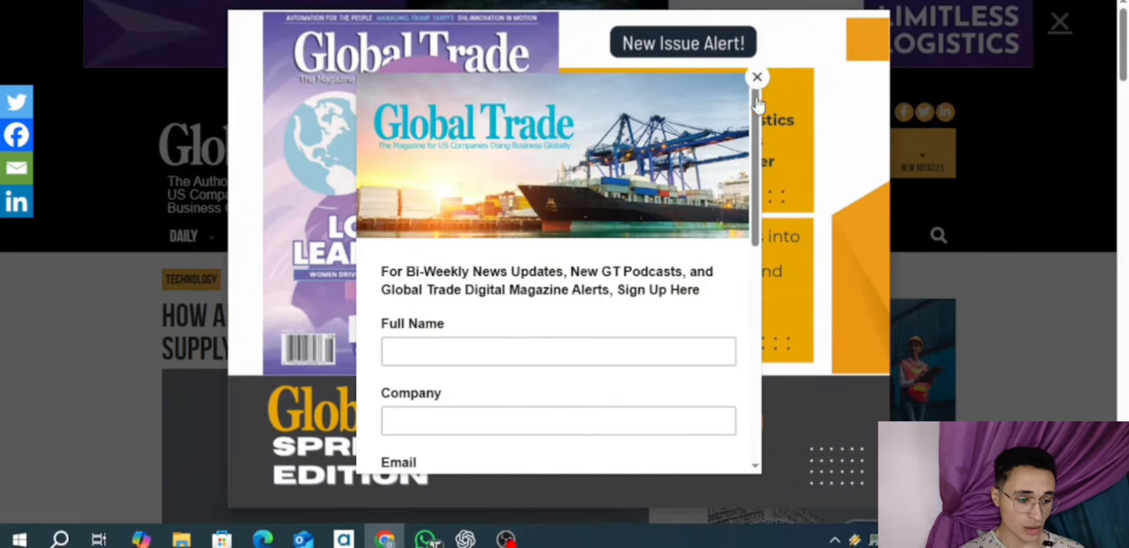
click(756, 78)
scroll(690, 204, down, 12)
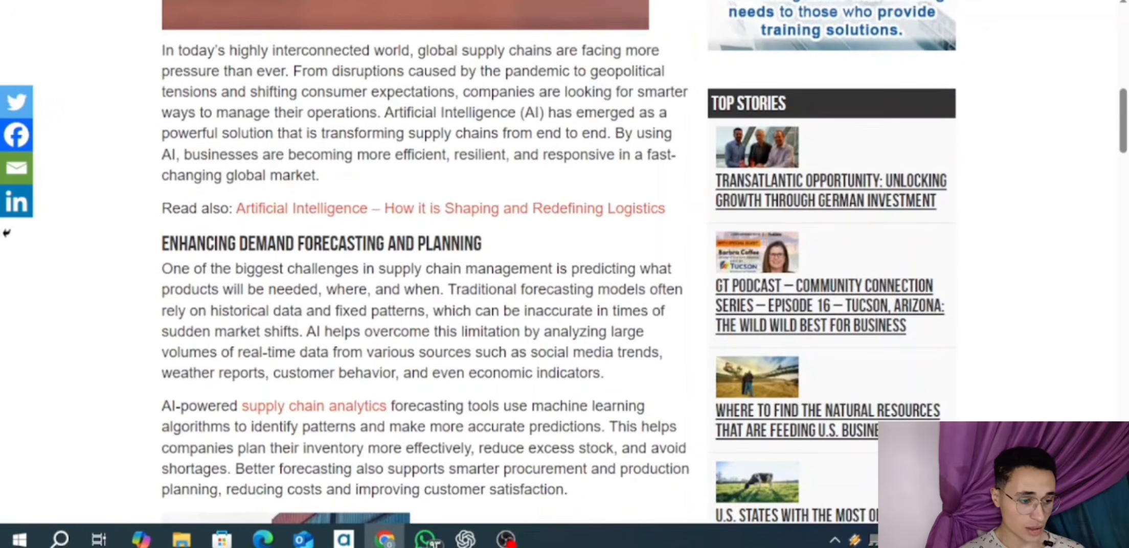
click(716, 0)
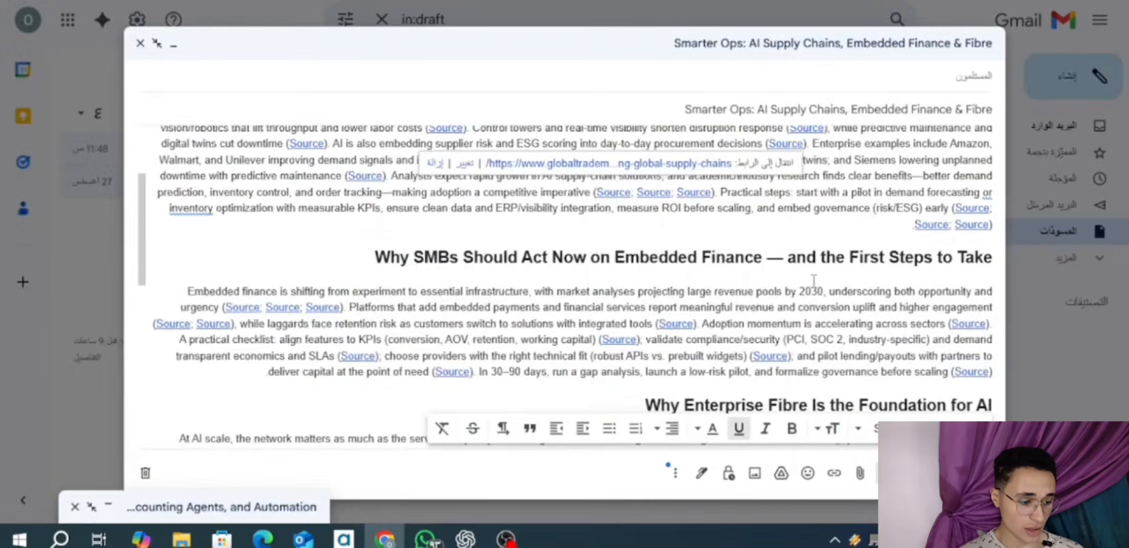
scroll(813, 281, down, 8)
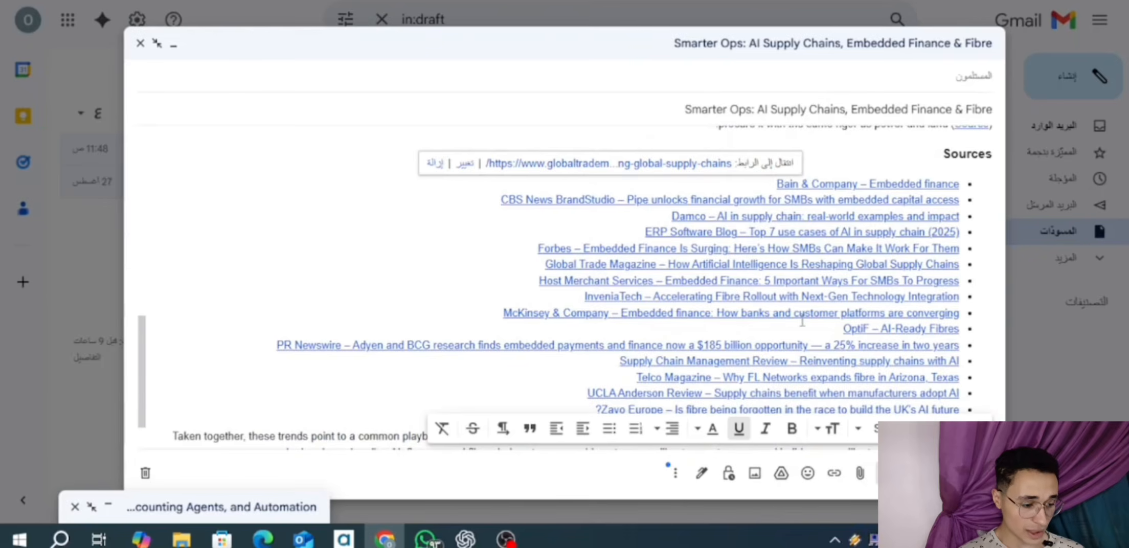
scroll(803, 322, down, 1)
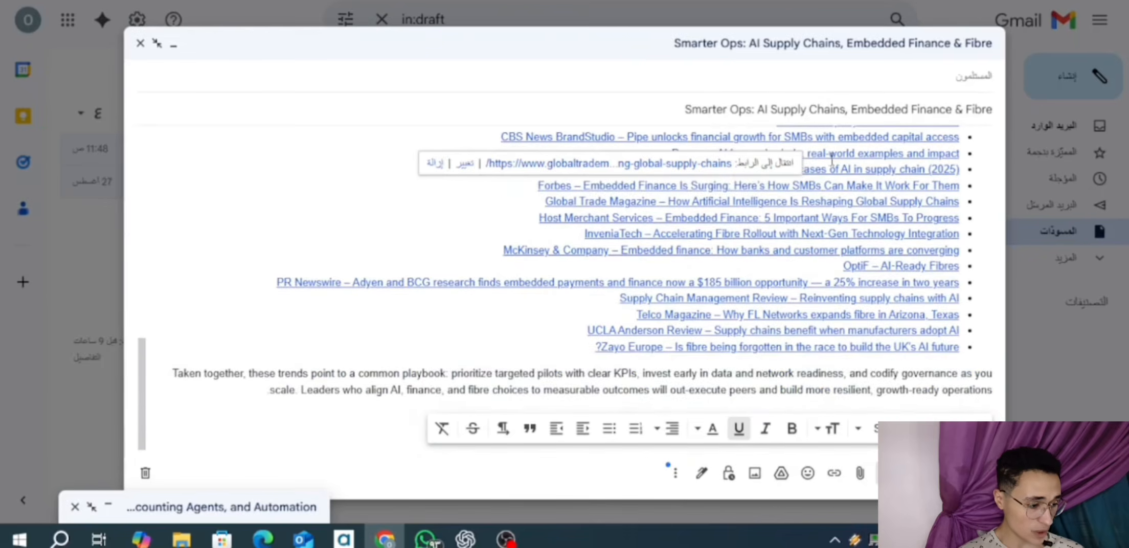
- Follow the ERP Software Blog link in the draft's Sources list, skim its AI in supply chain use cases, and return to the draft
scroll(835, 148, up, 1)
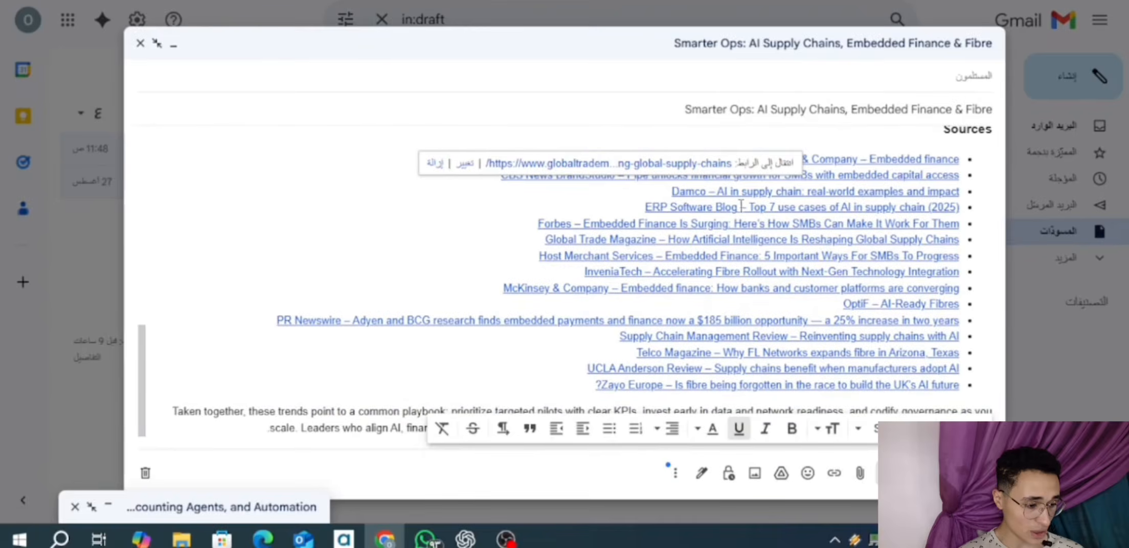
click(734, 206)
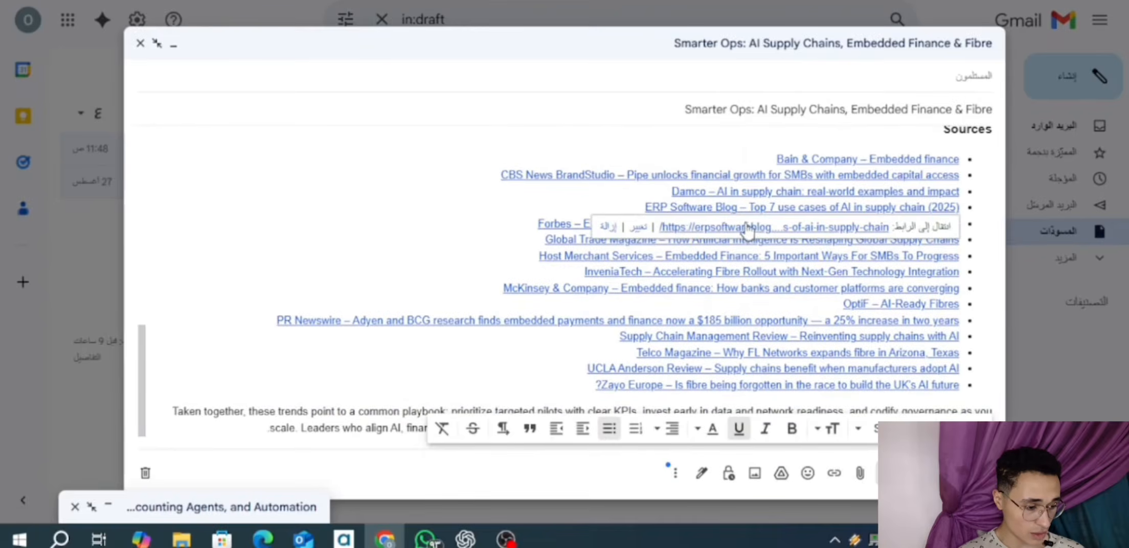
click(747, 229)
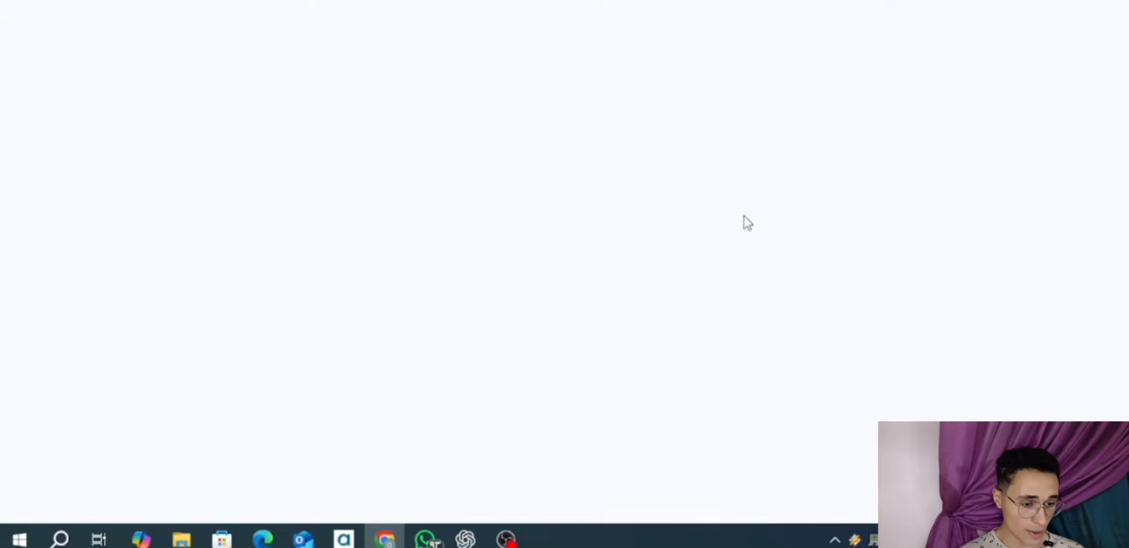
scroll(559, 227, down, 2)
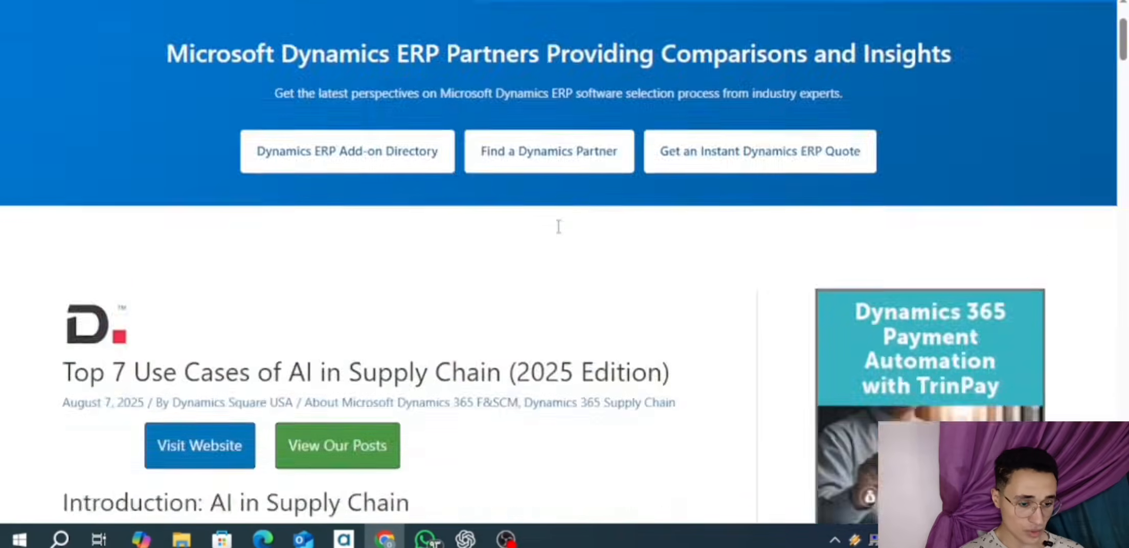
scroll(558, 226, down, 10)
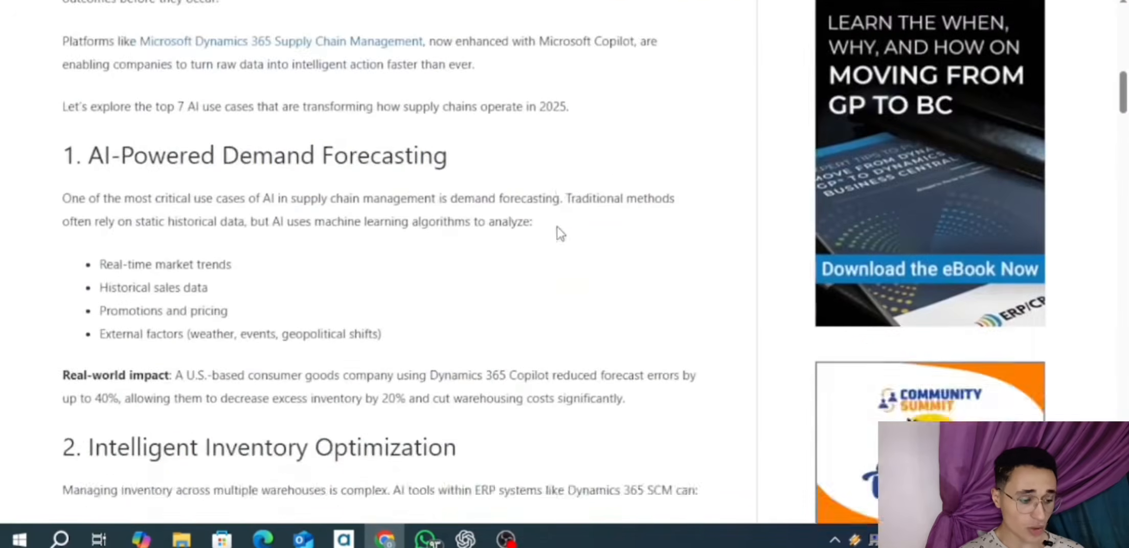
scroll(557, 228, down, 9)
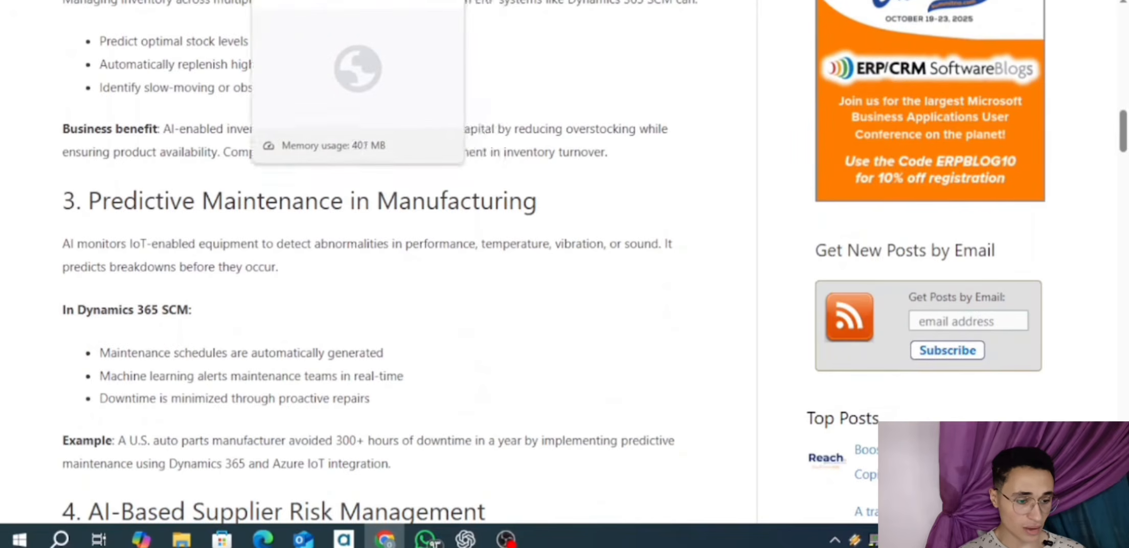
click(292, 1)
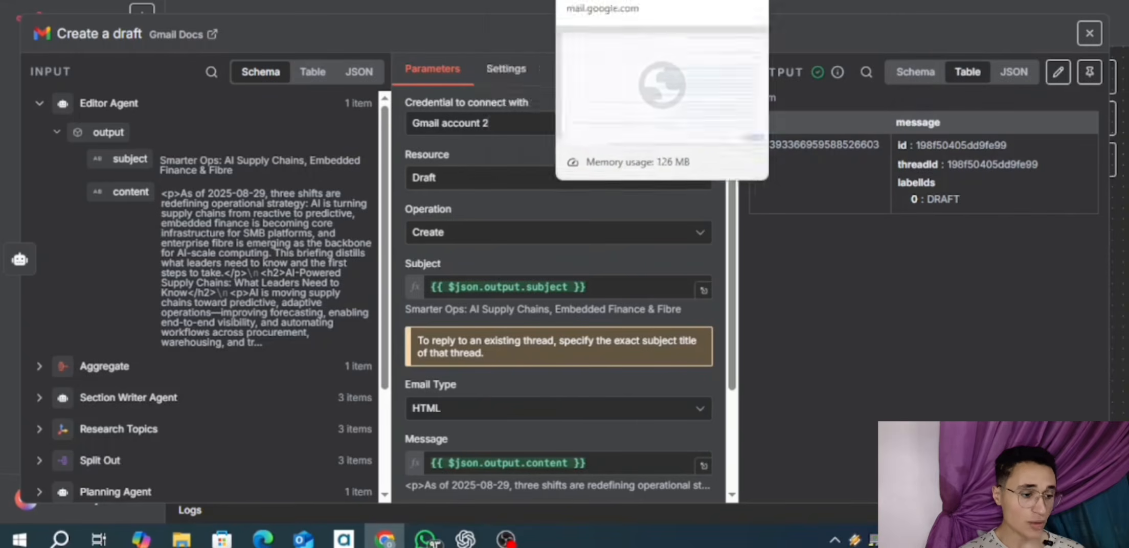
click(604, 1)
- Review the newsletter draft again, comparing its section text and inline source links with the Sources list and closing paragraph
scroll(587, 143, down, 1)
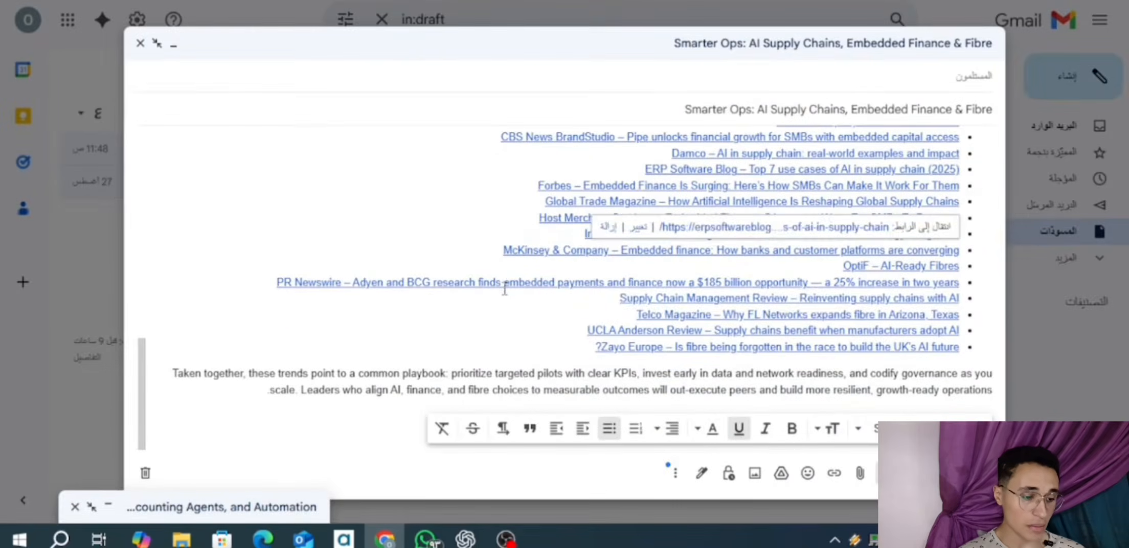
click(505, 285)
click(498, 234)
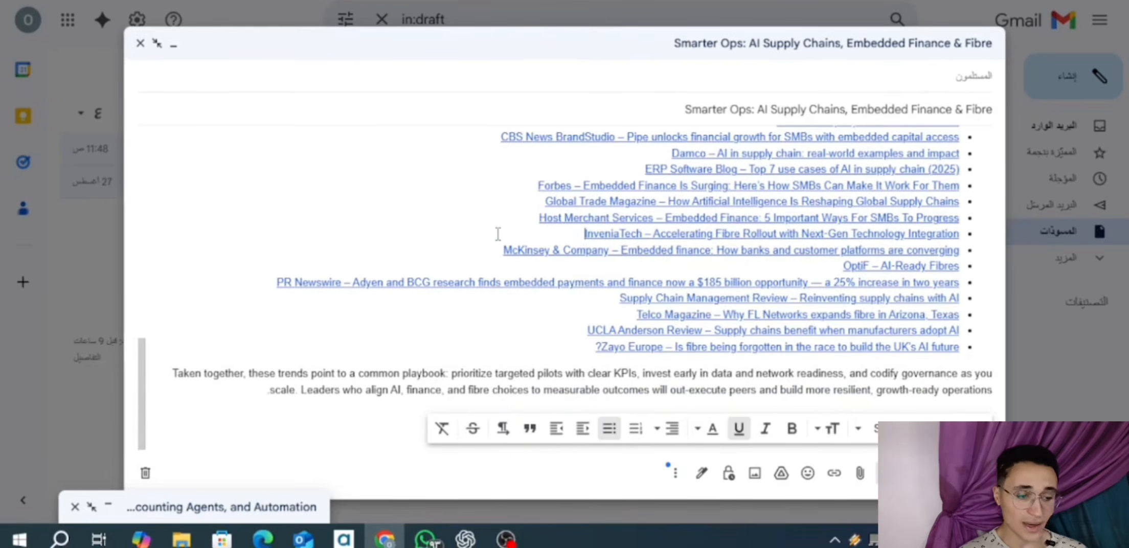
scroll(598, 288, up, 5)
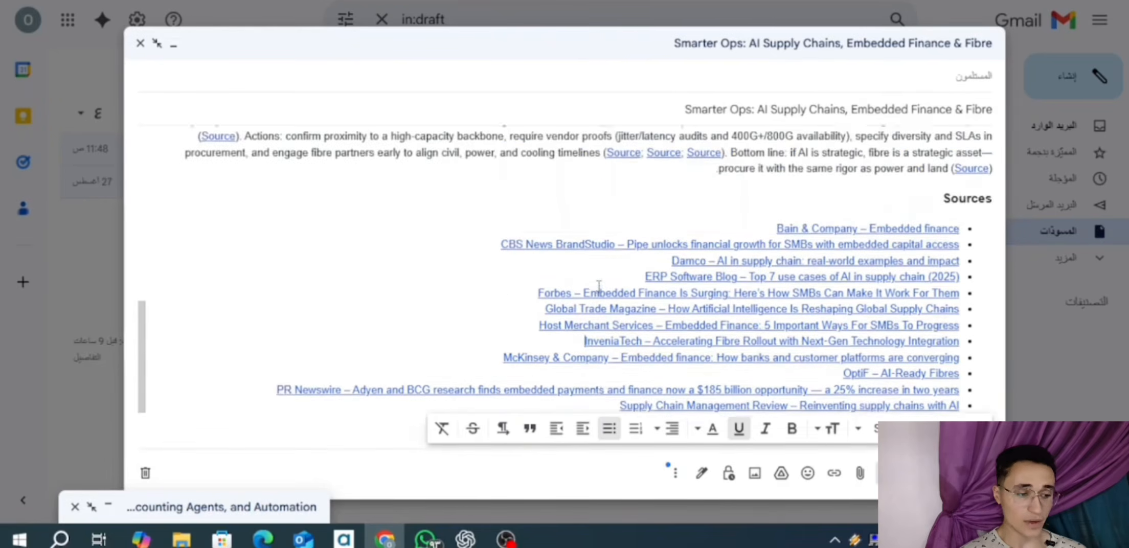
scroll(599, 286, up, 5)
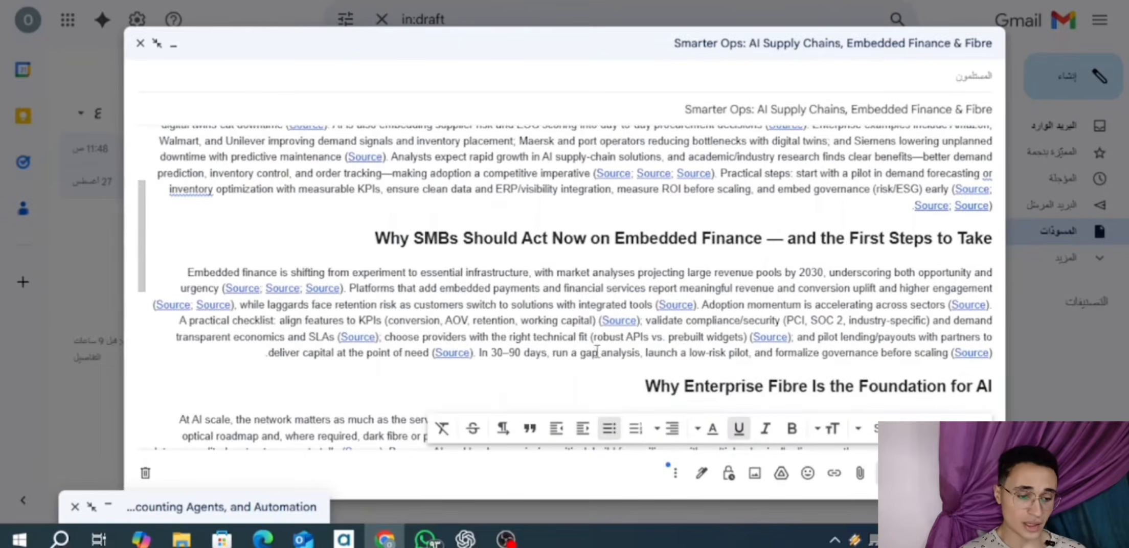
scroll(605, 227, up, 4)
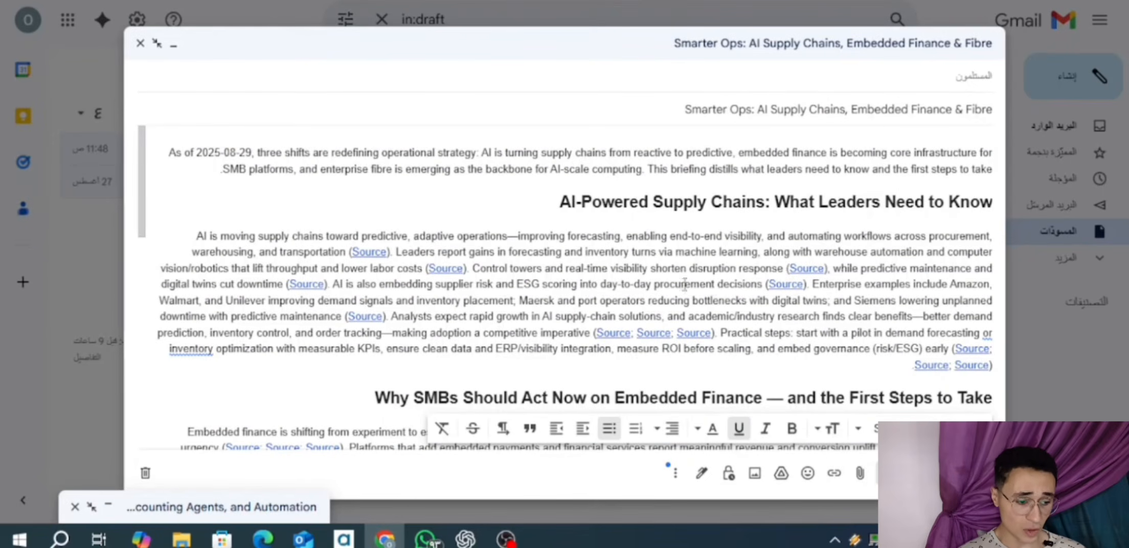
scroll(621, 276, down, 14)
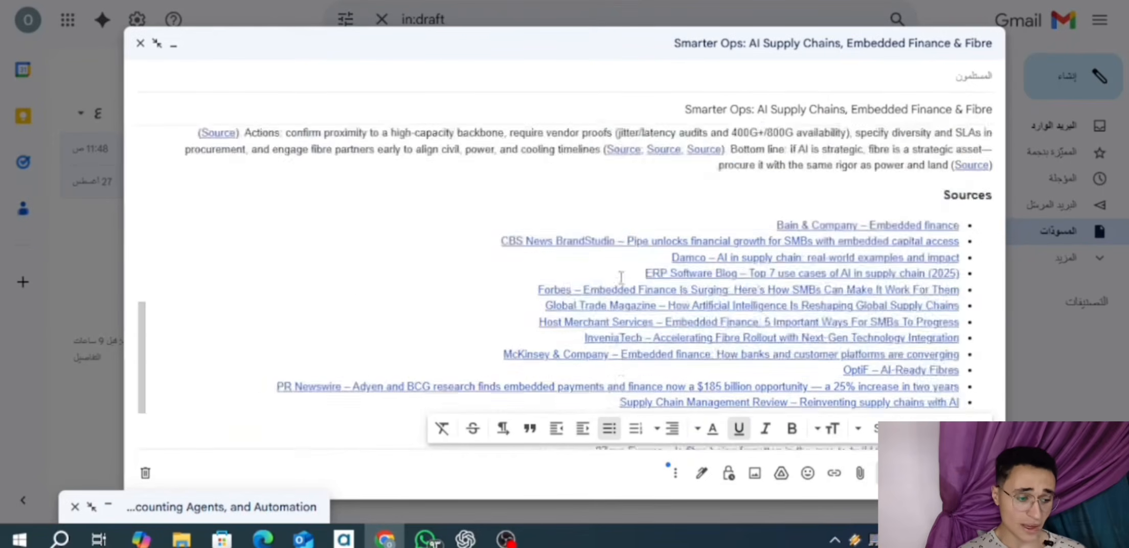
scroll(621, 277, down, 1)
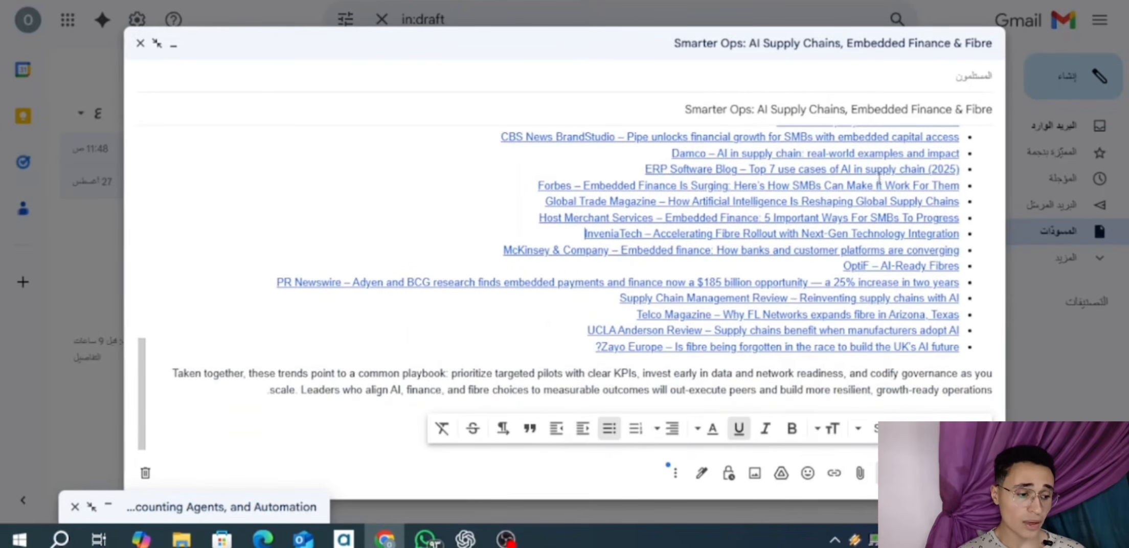
scroll(892, 161, up, 3)
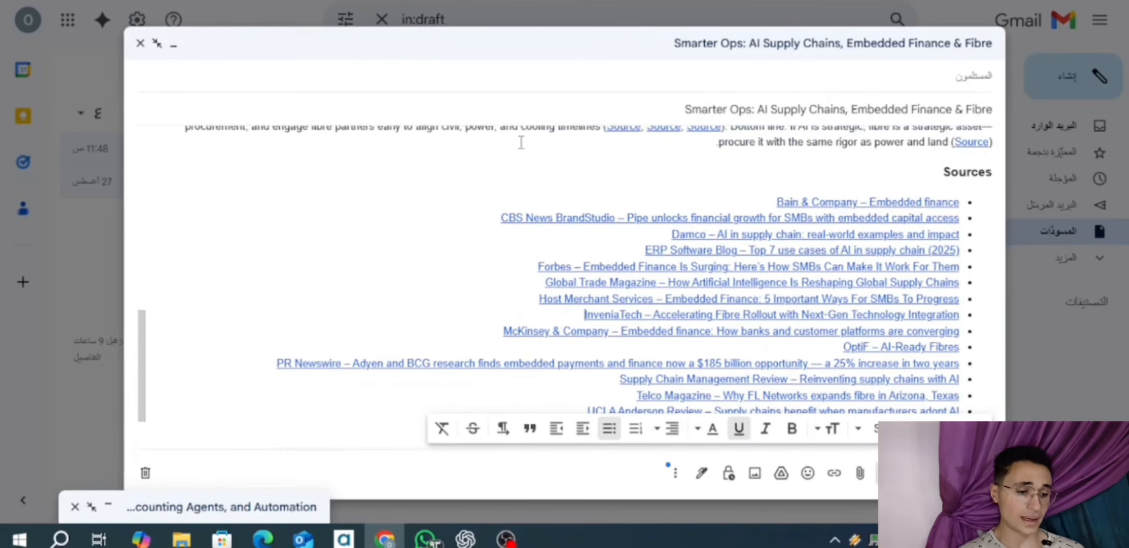
- Switch back to n8n, close the Create a draft node, and tidy up the workflow's node layout
click(291, 1)
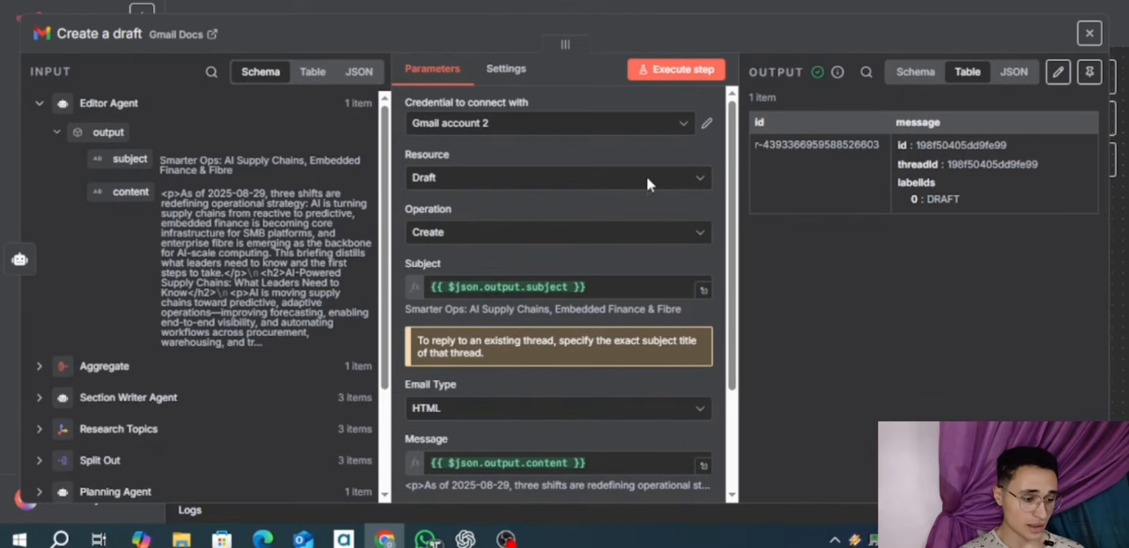
click(555, 3)
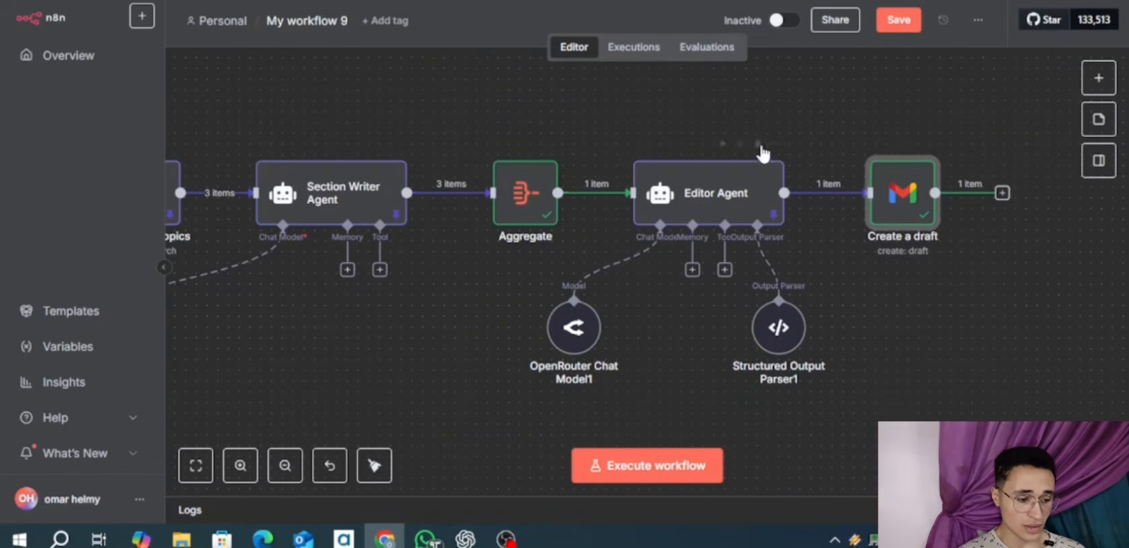
click(374, 465)
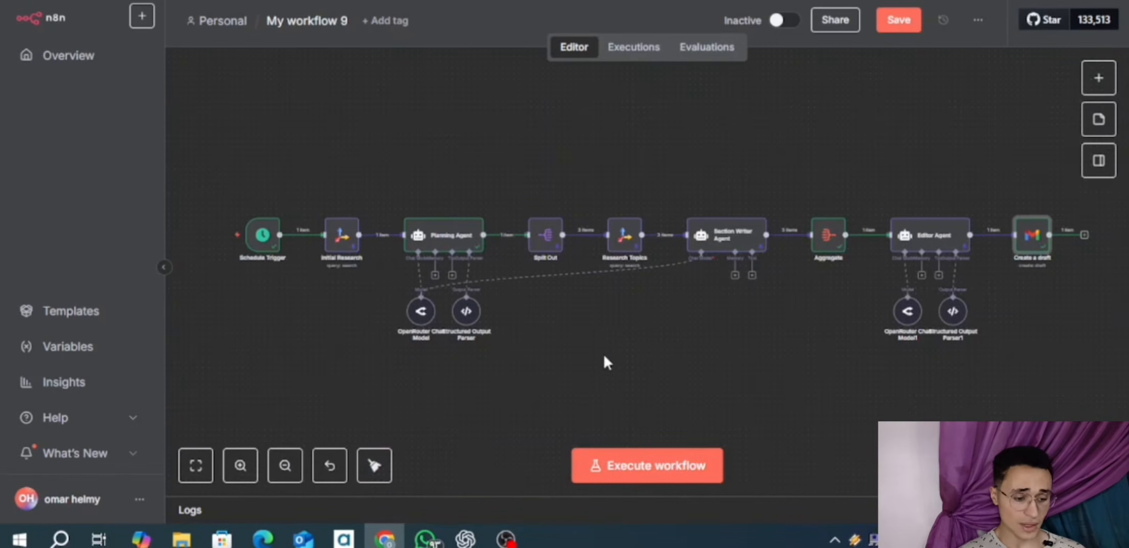
scroll(603, 353, right, 3)
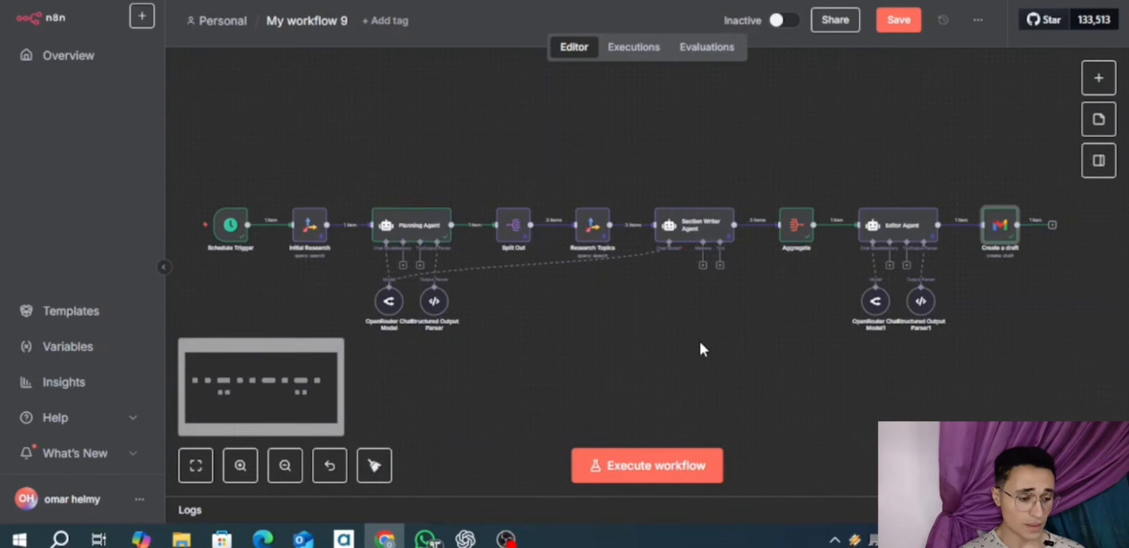
scroll(701, 343, down, 4)
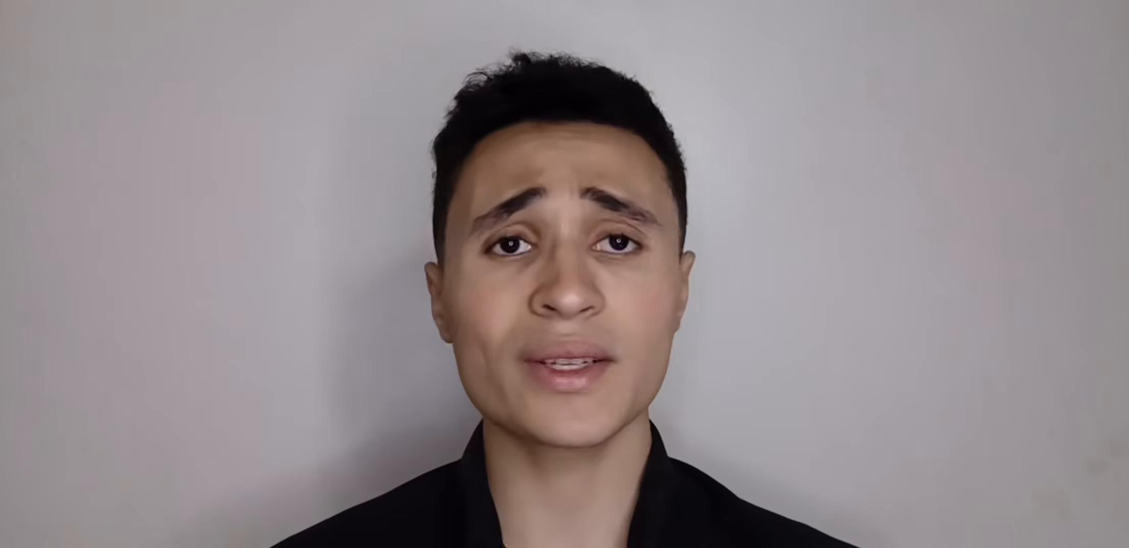